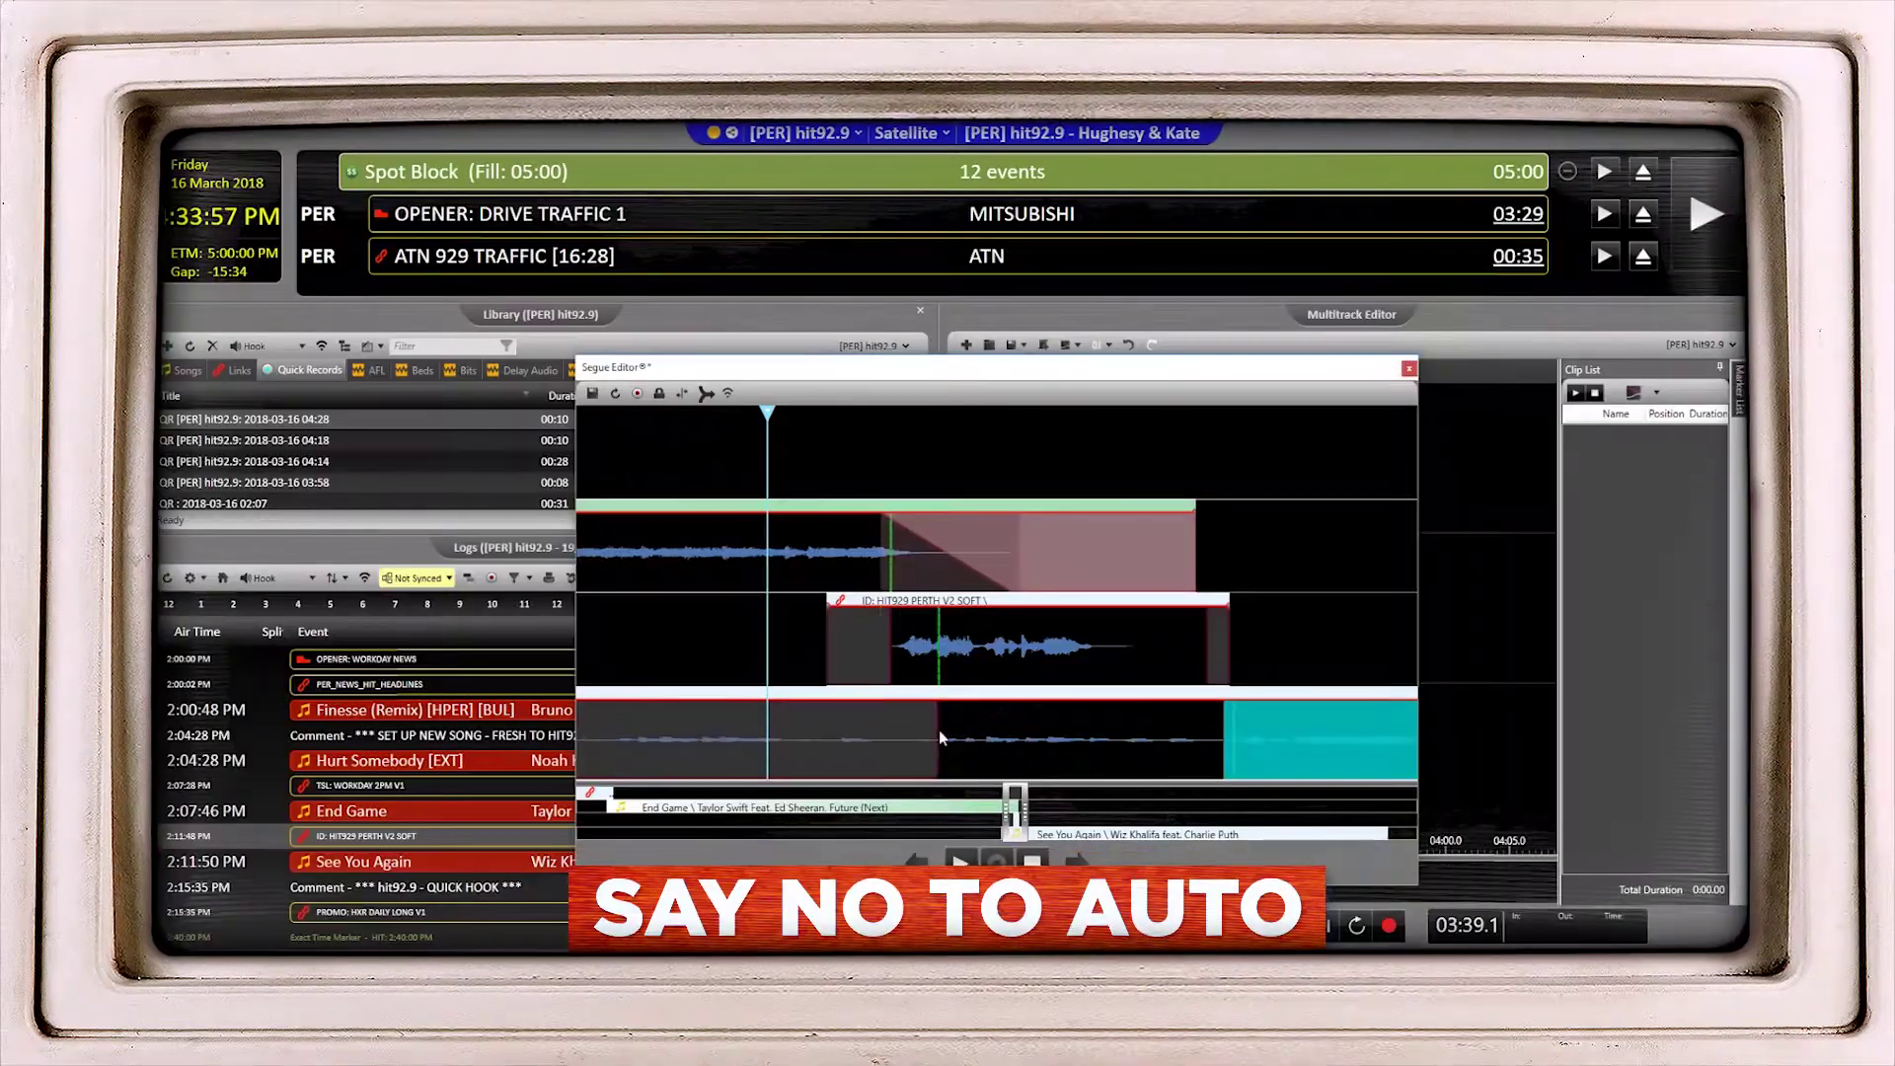
Set a fade-in on See You Again beneath the HIT929 PERTH V2 SOFT ID and turn off End Game's auto fade.
left_click_drag(999, 738, 1040, 741)
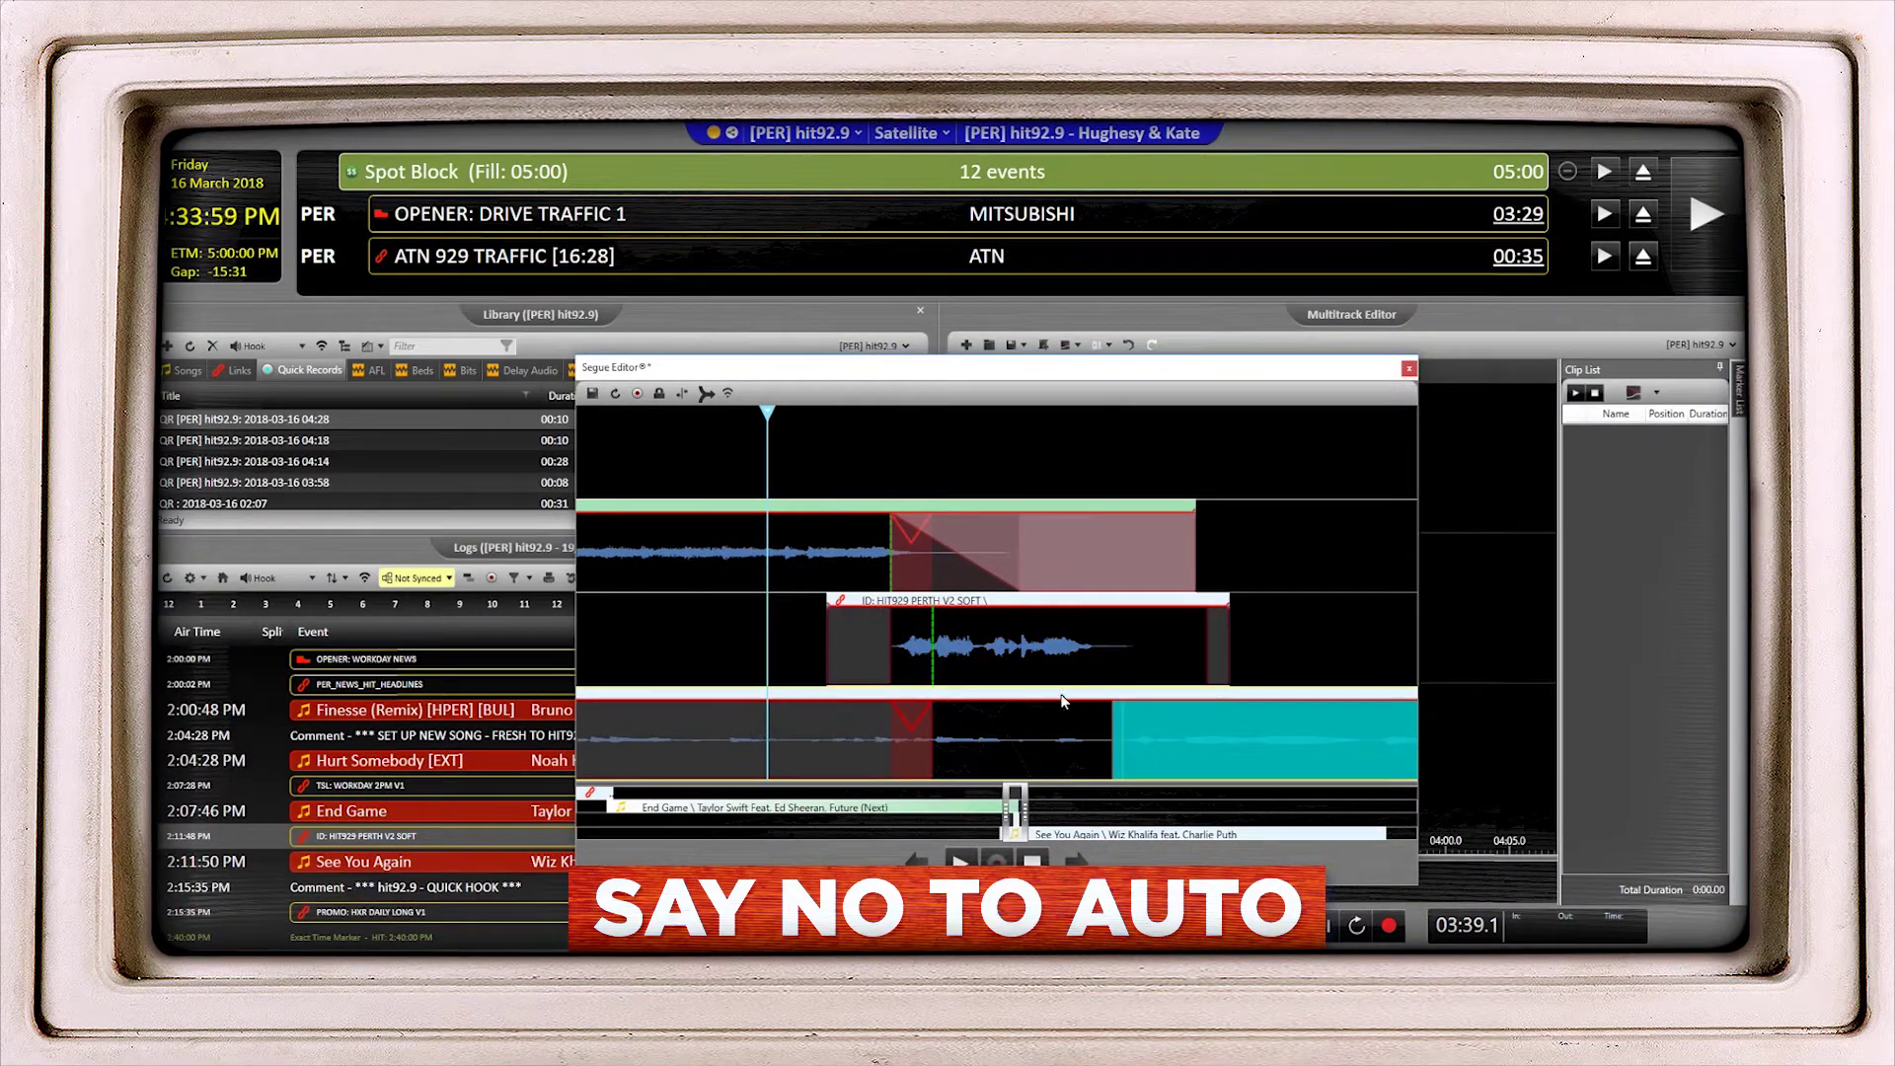
right_click(1061, 712)
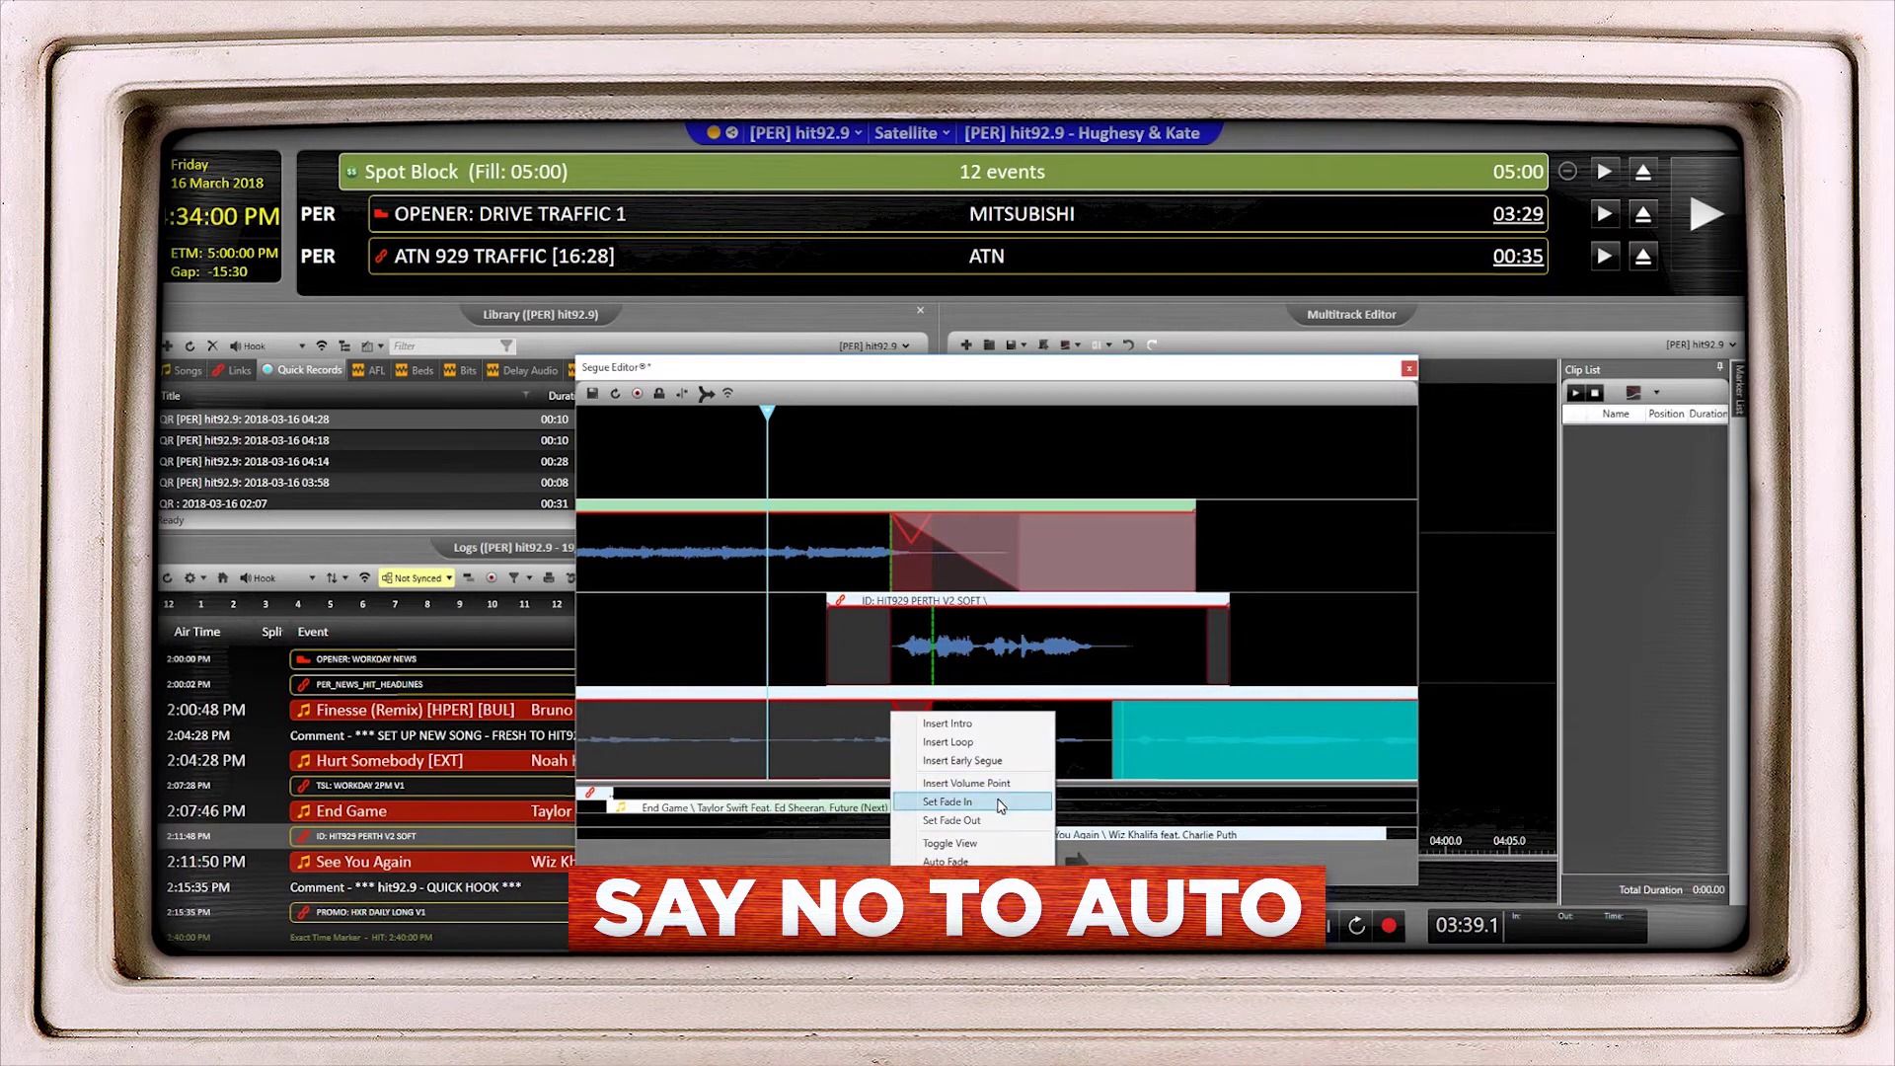
left_click(999, 801)
left_click_drag(1031, 751, 946, 701)
double_click(685, 341)
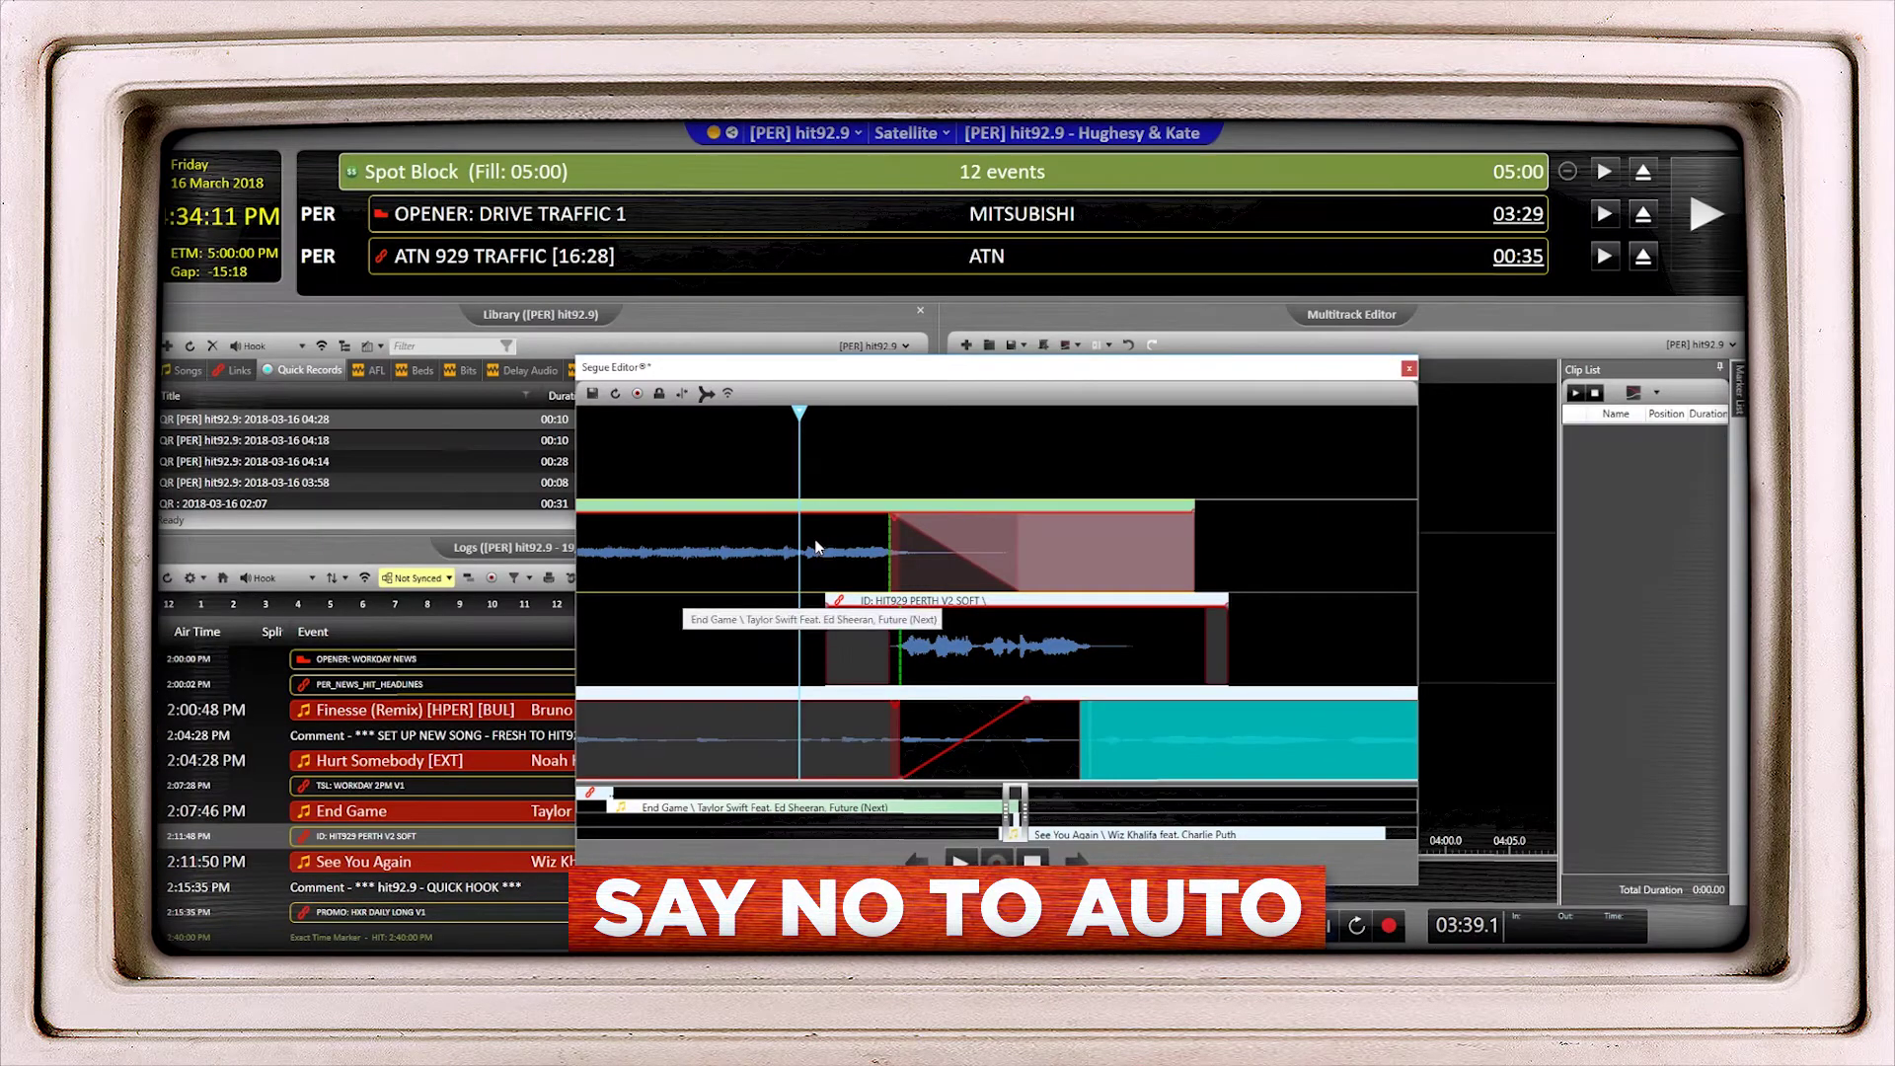
right_click(647, 541)
left_click(743, 696)
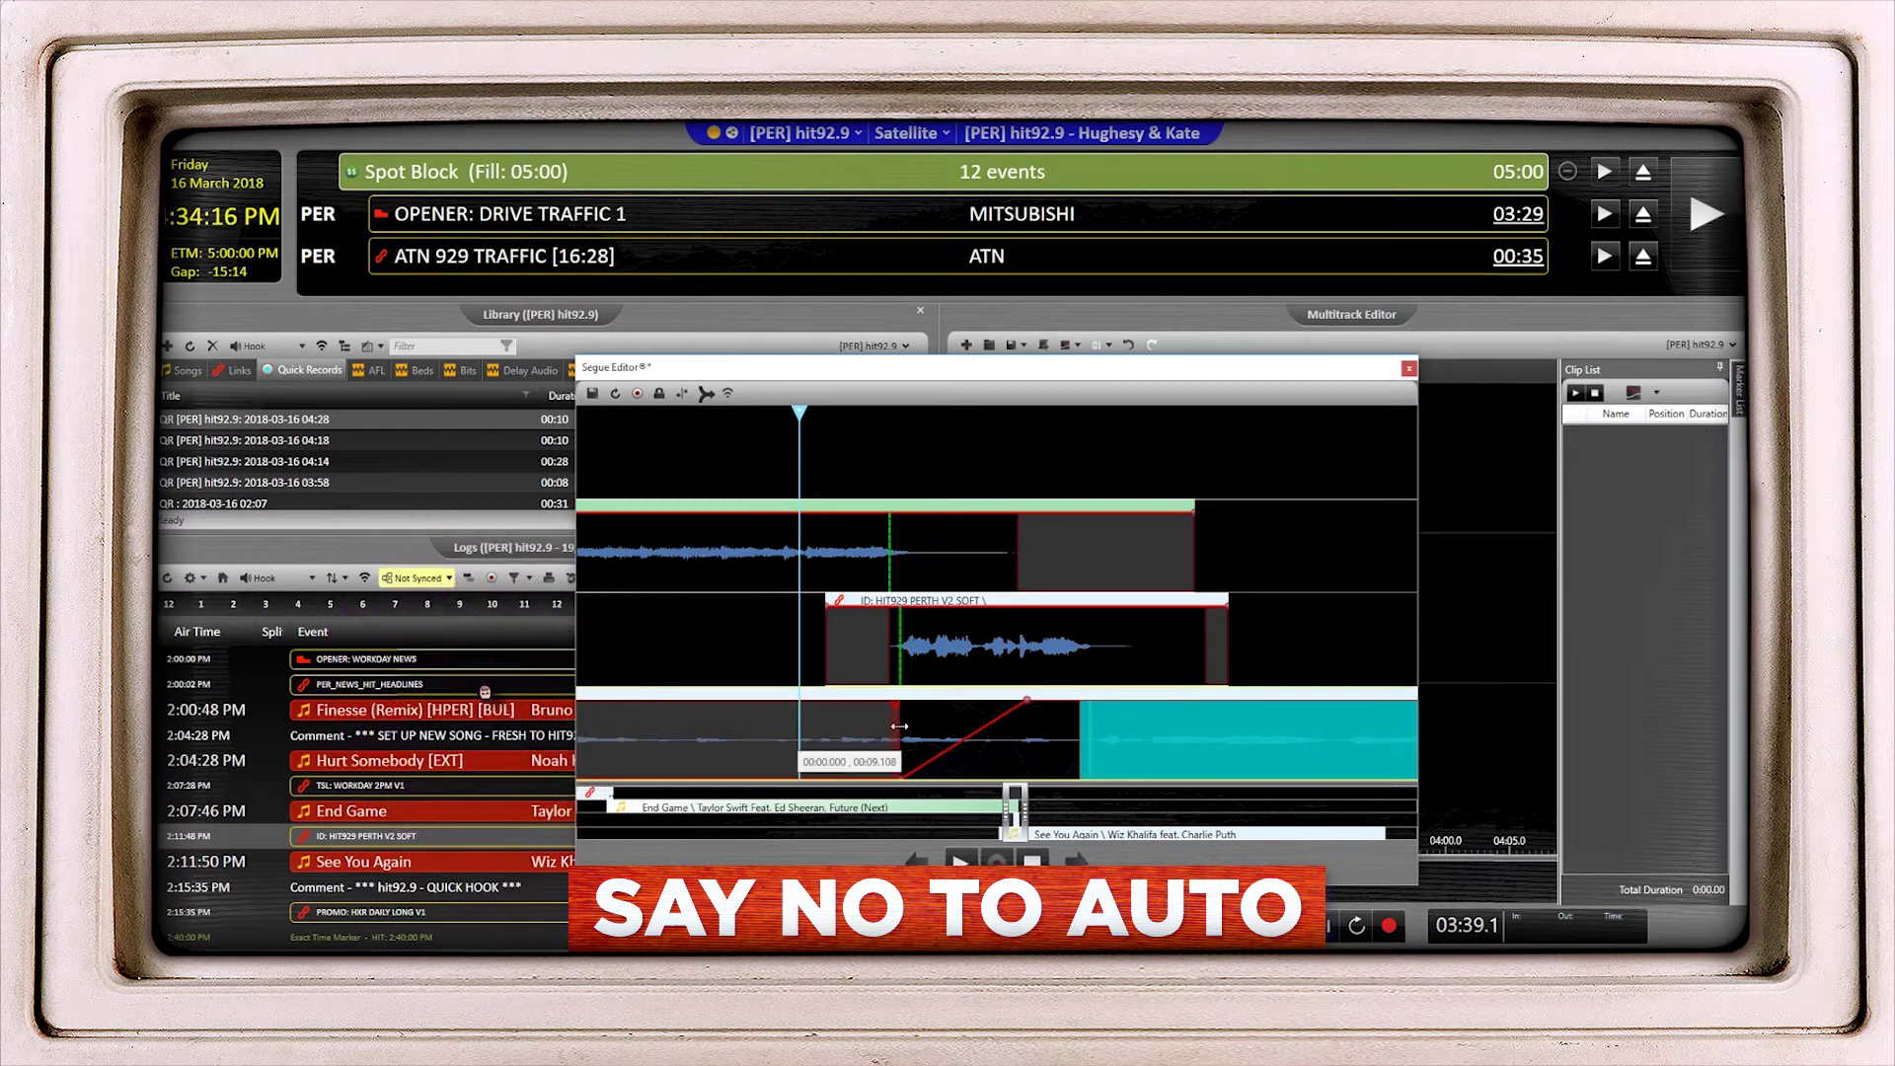
Extend the start of See You Again earlier beneath End Game and remove its teal region.
left_click_drag(898, 733, 656, 735)
mouse_move(1129, 751)
left_mouse_down()
mouse_move(1051, 750)
mouse_move(1096, 750)
left_mouse_up()
right_click(1103, 750)
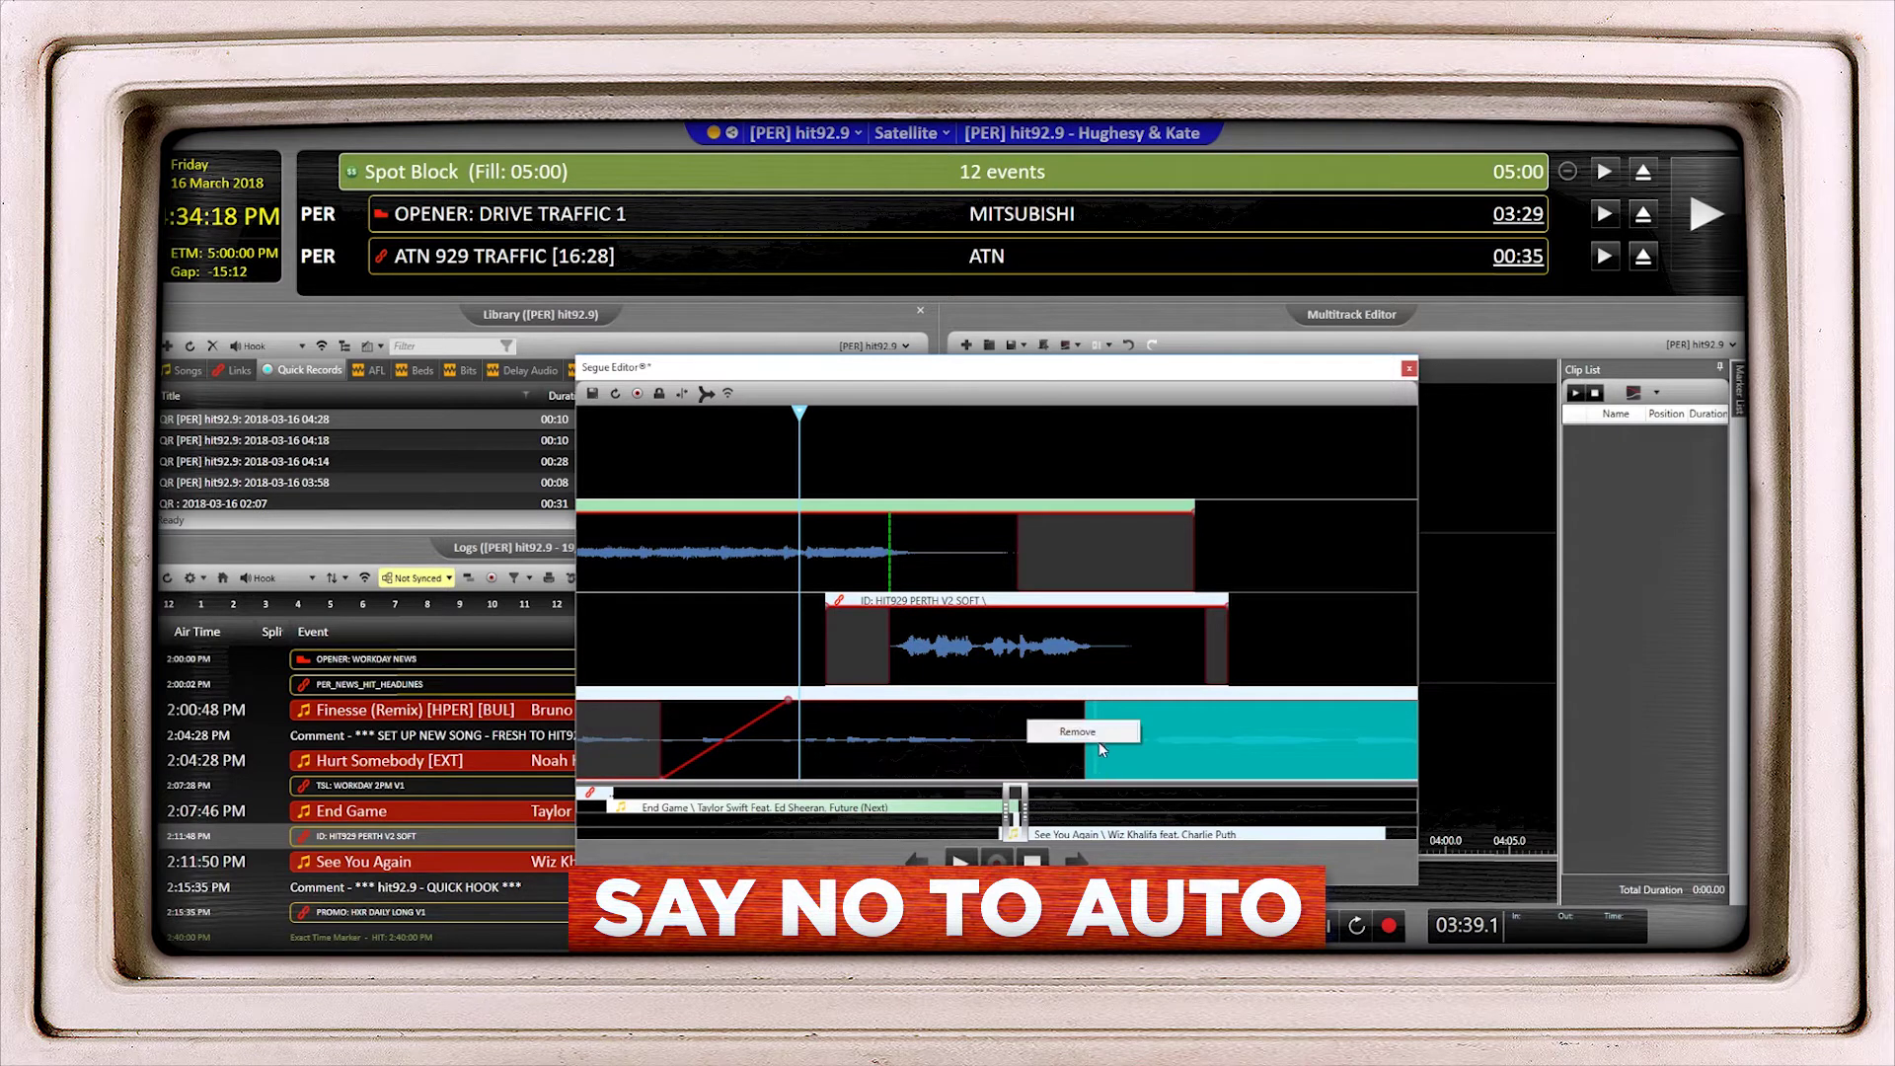
left_click(1099, 733)
Lower the volume line of the HIT929 PERTH V2 SOFT ID at both its start and its end.
left_click_drag(1229, 608, 1237, 647)
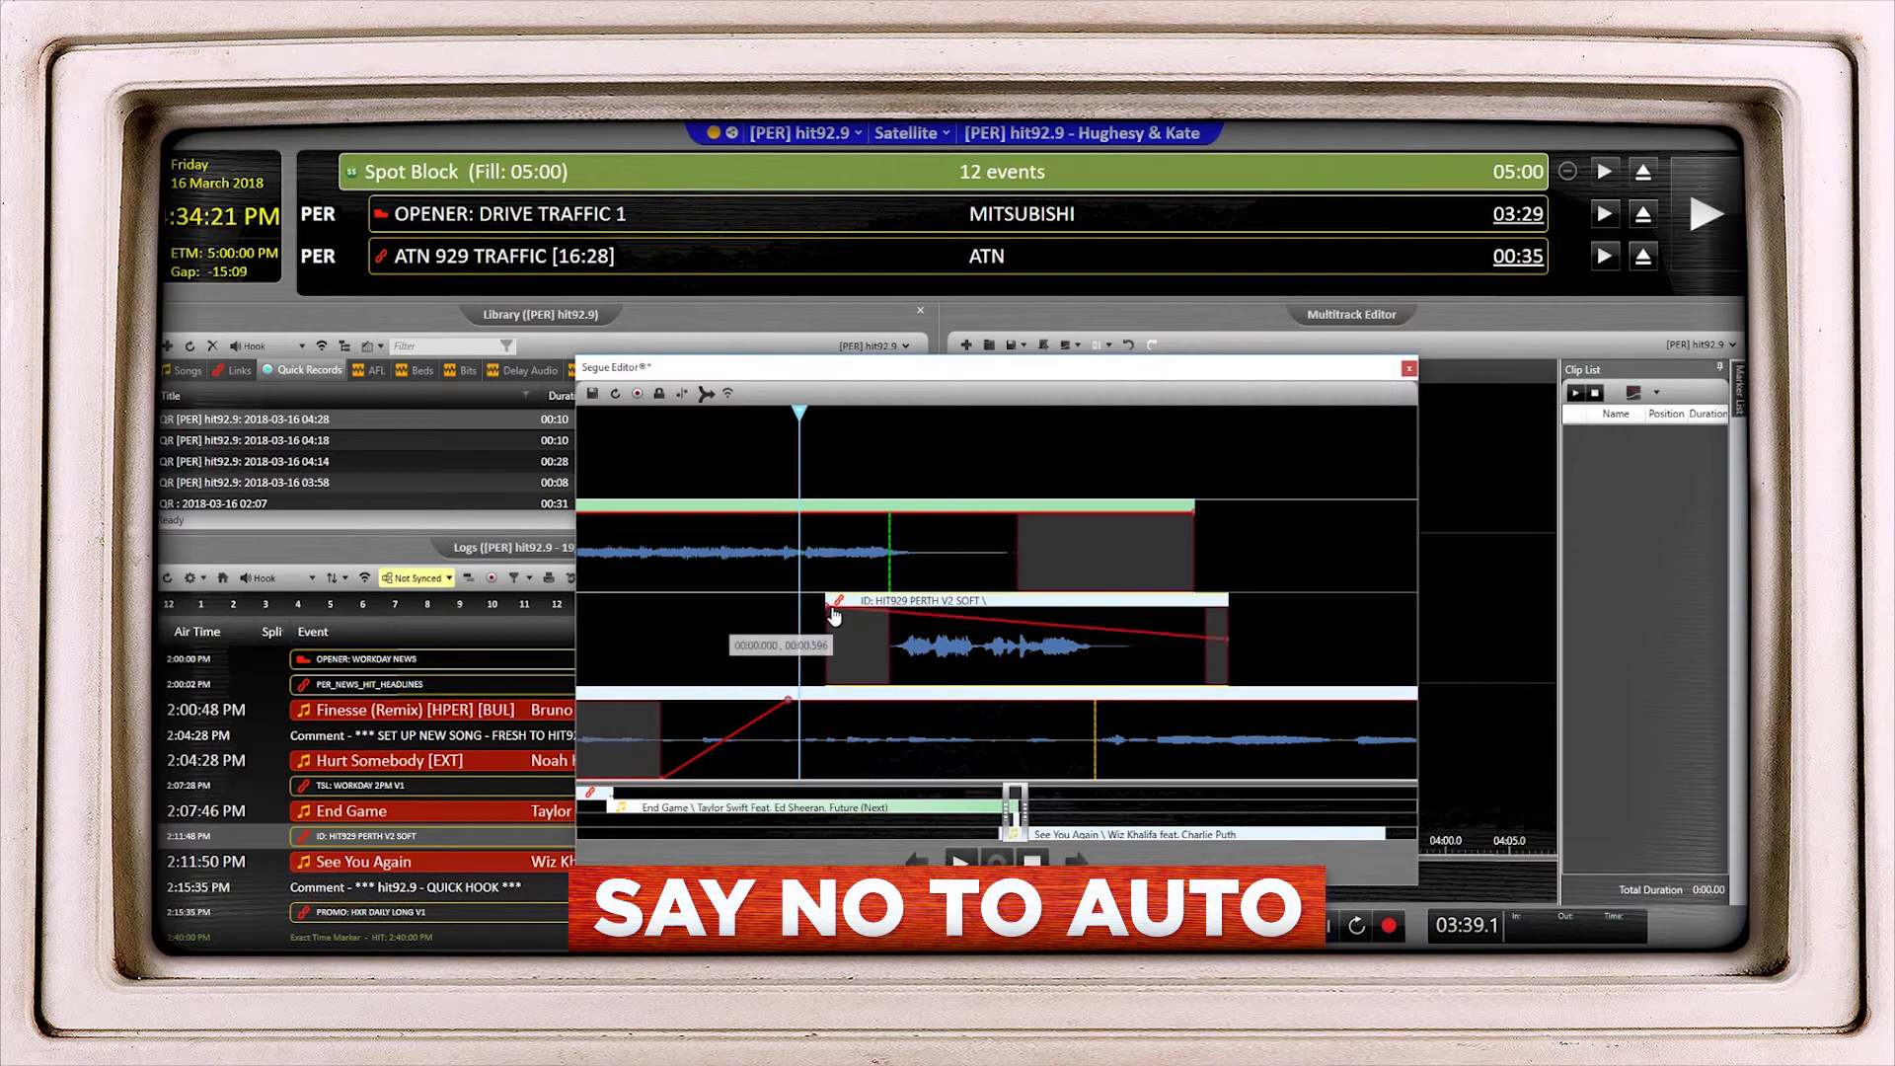
left_click_drag(832, 615, 813, 640)
left_click_drag(1218, 648, 1217, 626)
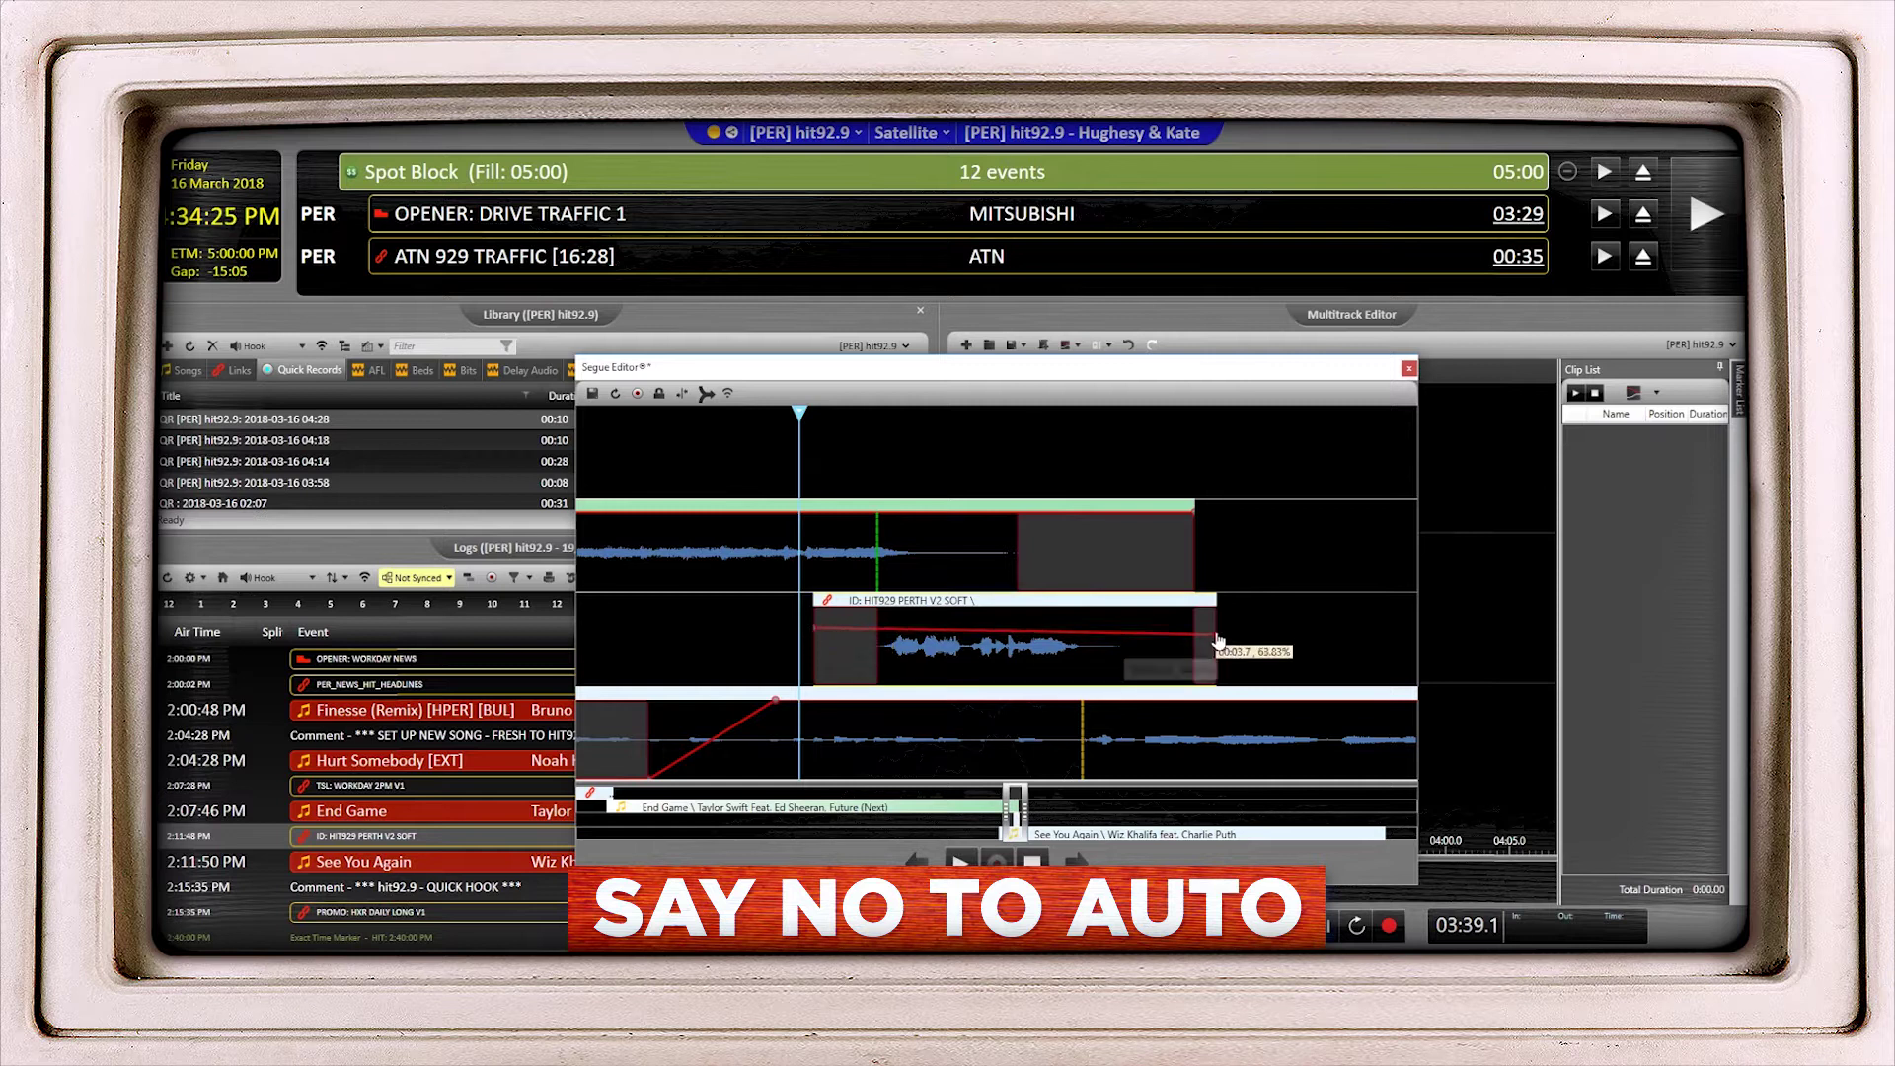
Reshape See You Again's fade-in into a longer two-stage ramp with an extra volume point, and audition the segue.
left_click_drag(772, 700, 887, 709)
right_click(883, 714)
left_click(867, 801)
left_click_drag(886, 708, 893, 700)
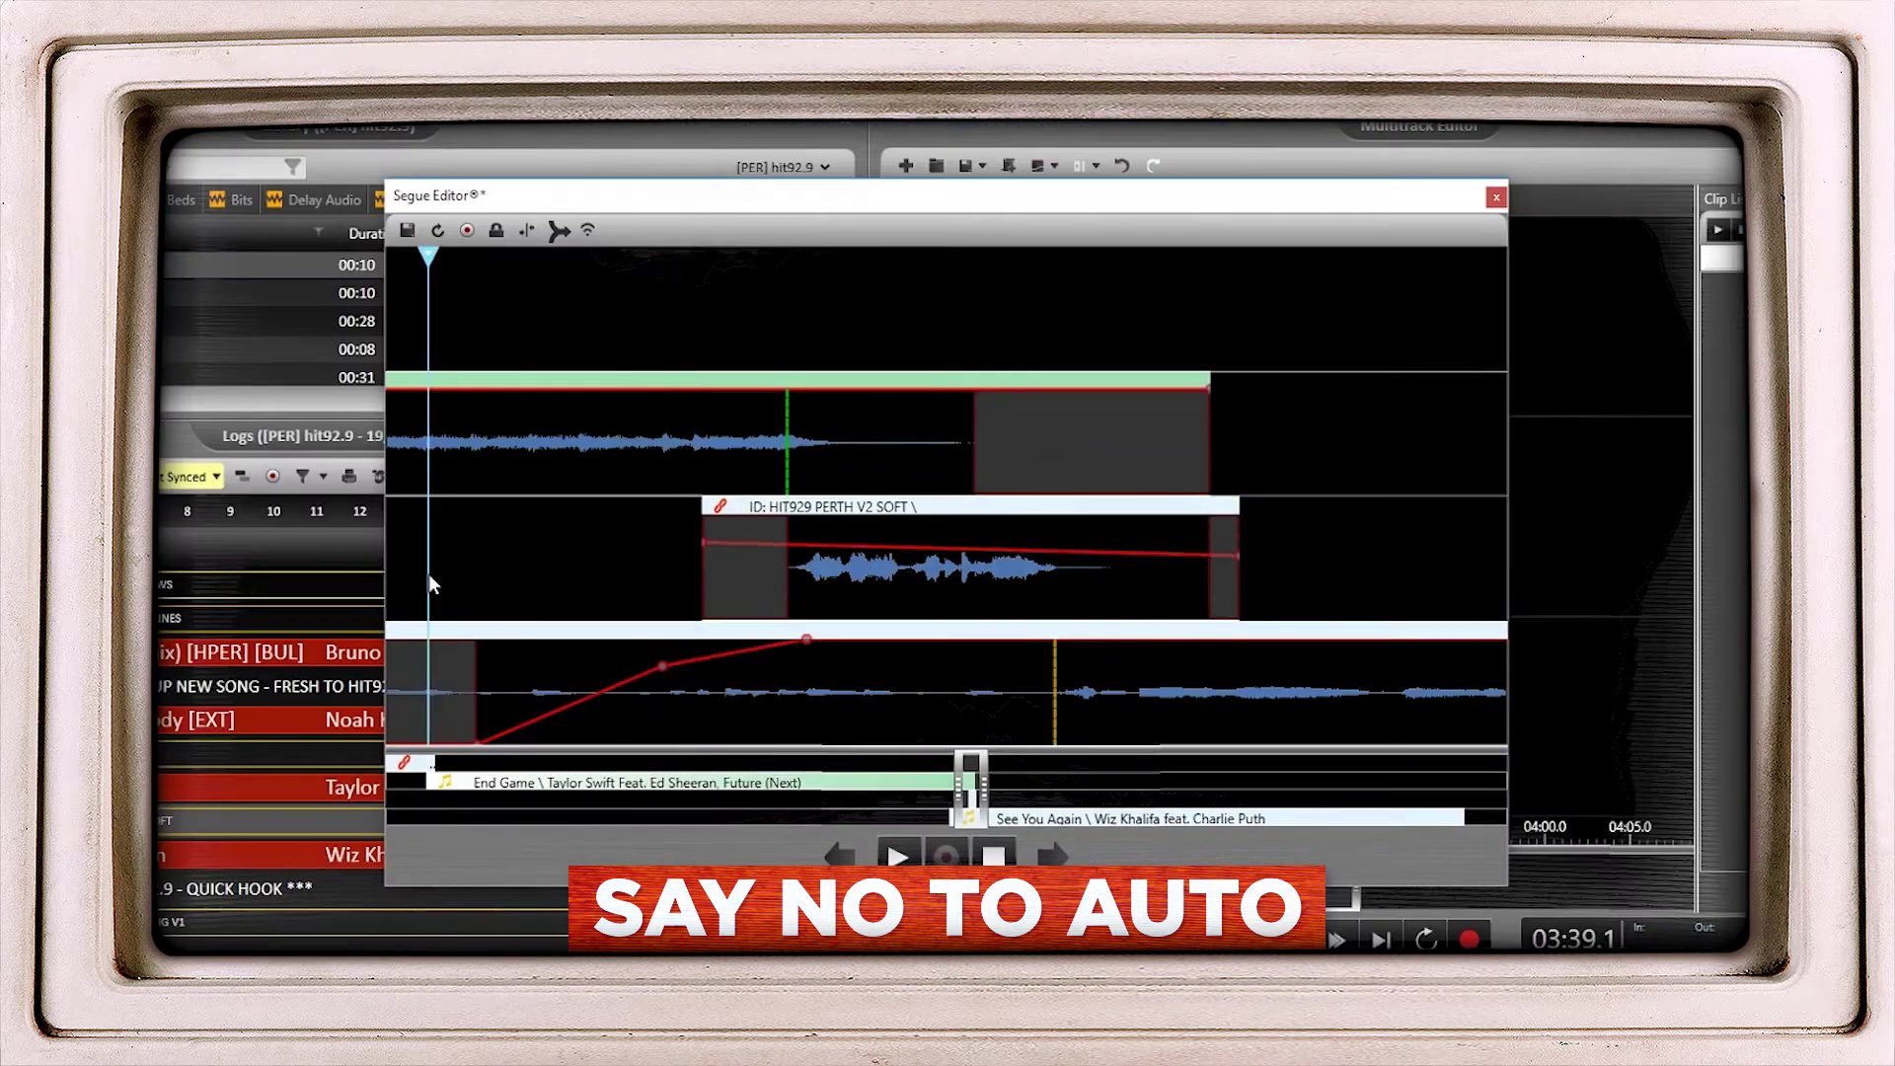
key("space")
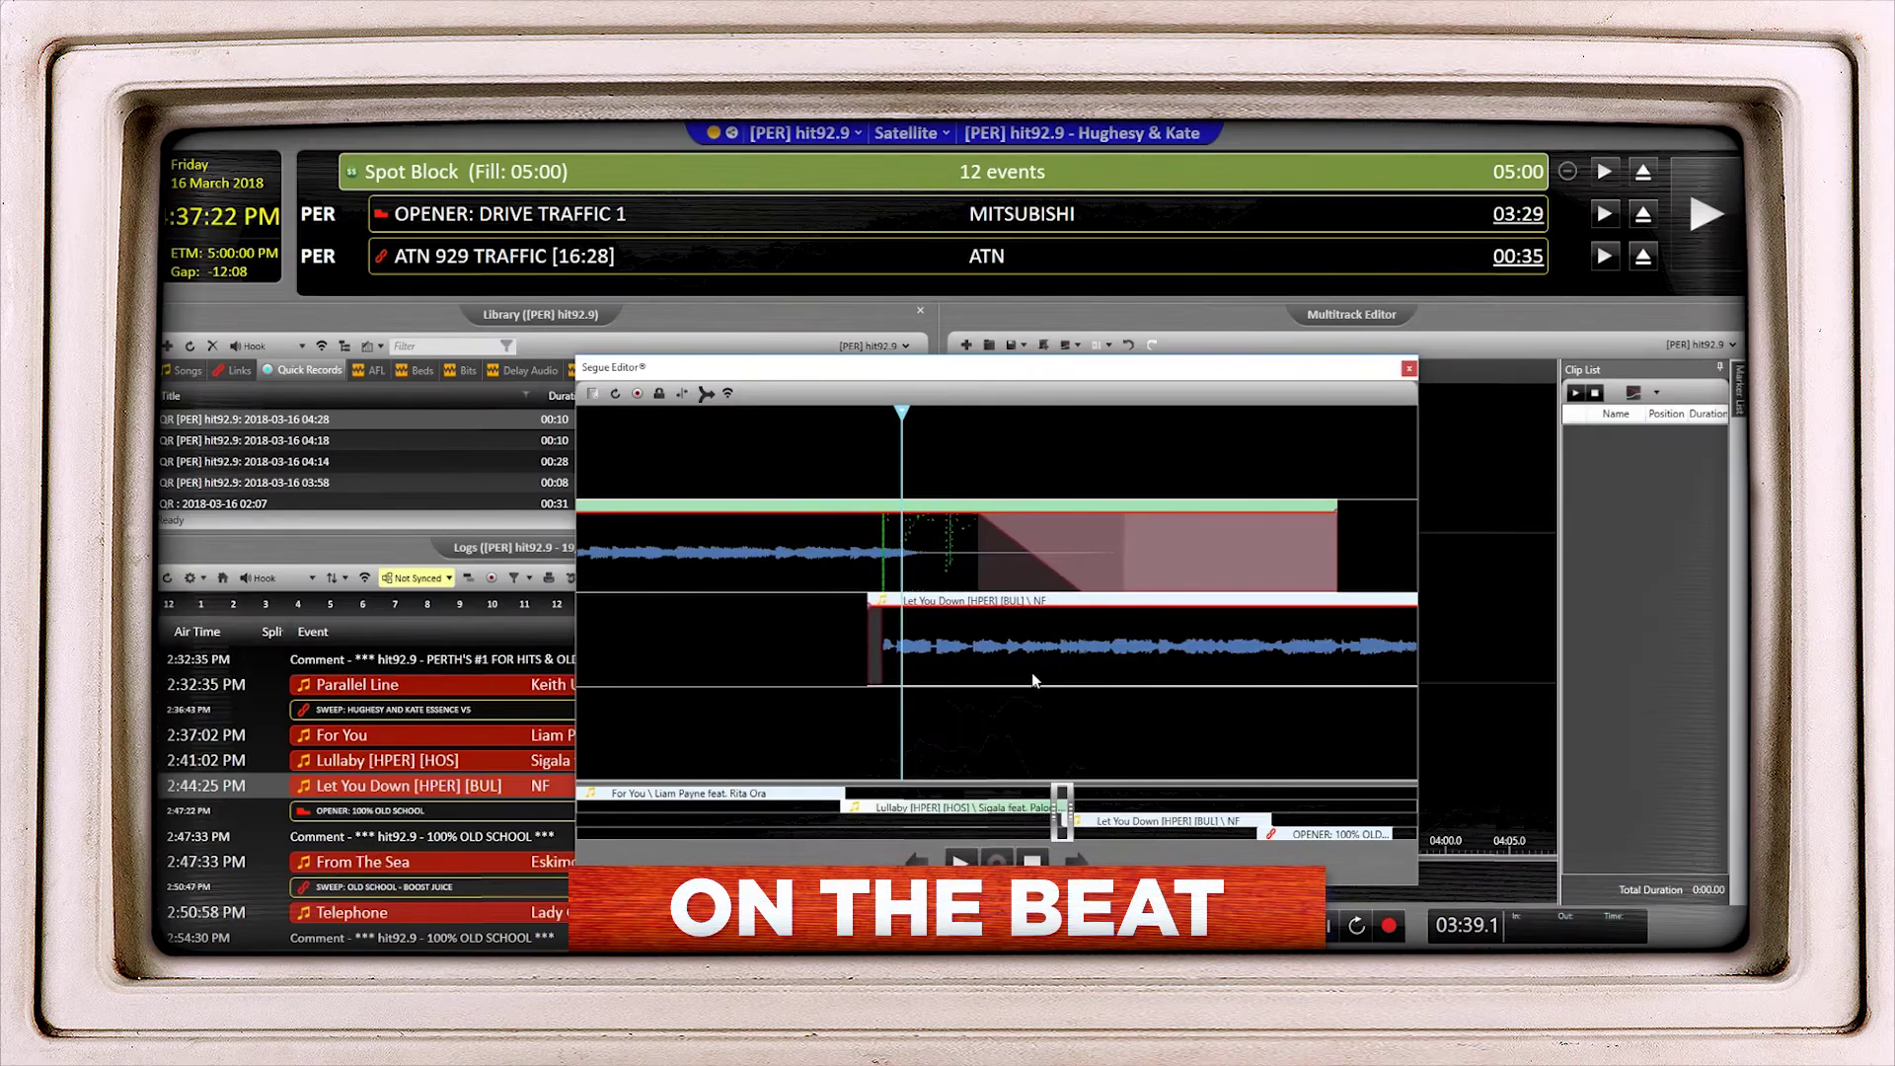
Shift Let You Down so its first beat lines up with the closing beat of Lullaby, and audition the overlap.
left_click_drag(1034, 681, 1004, 690)
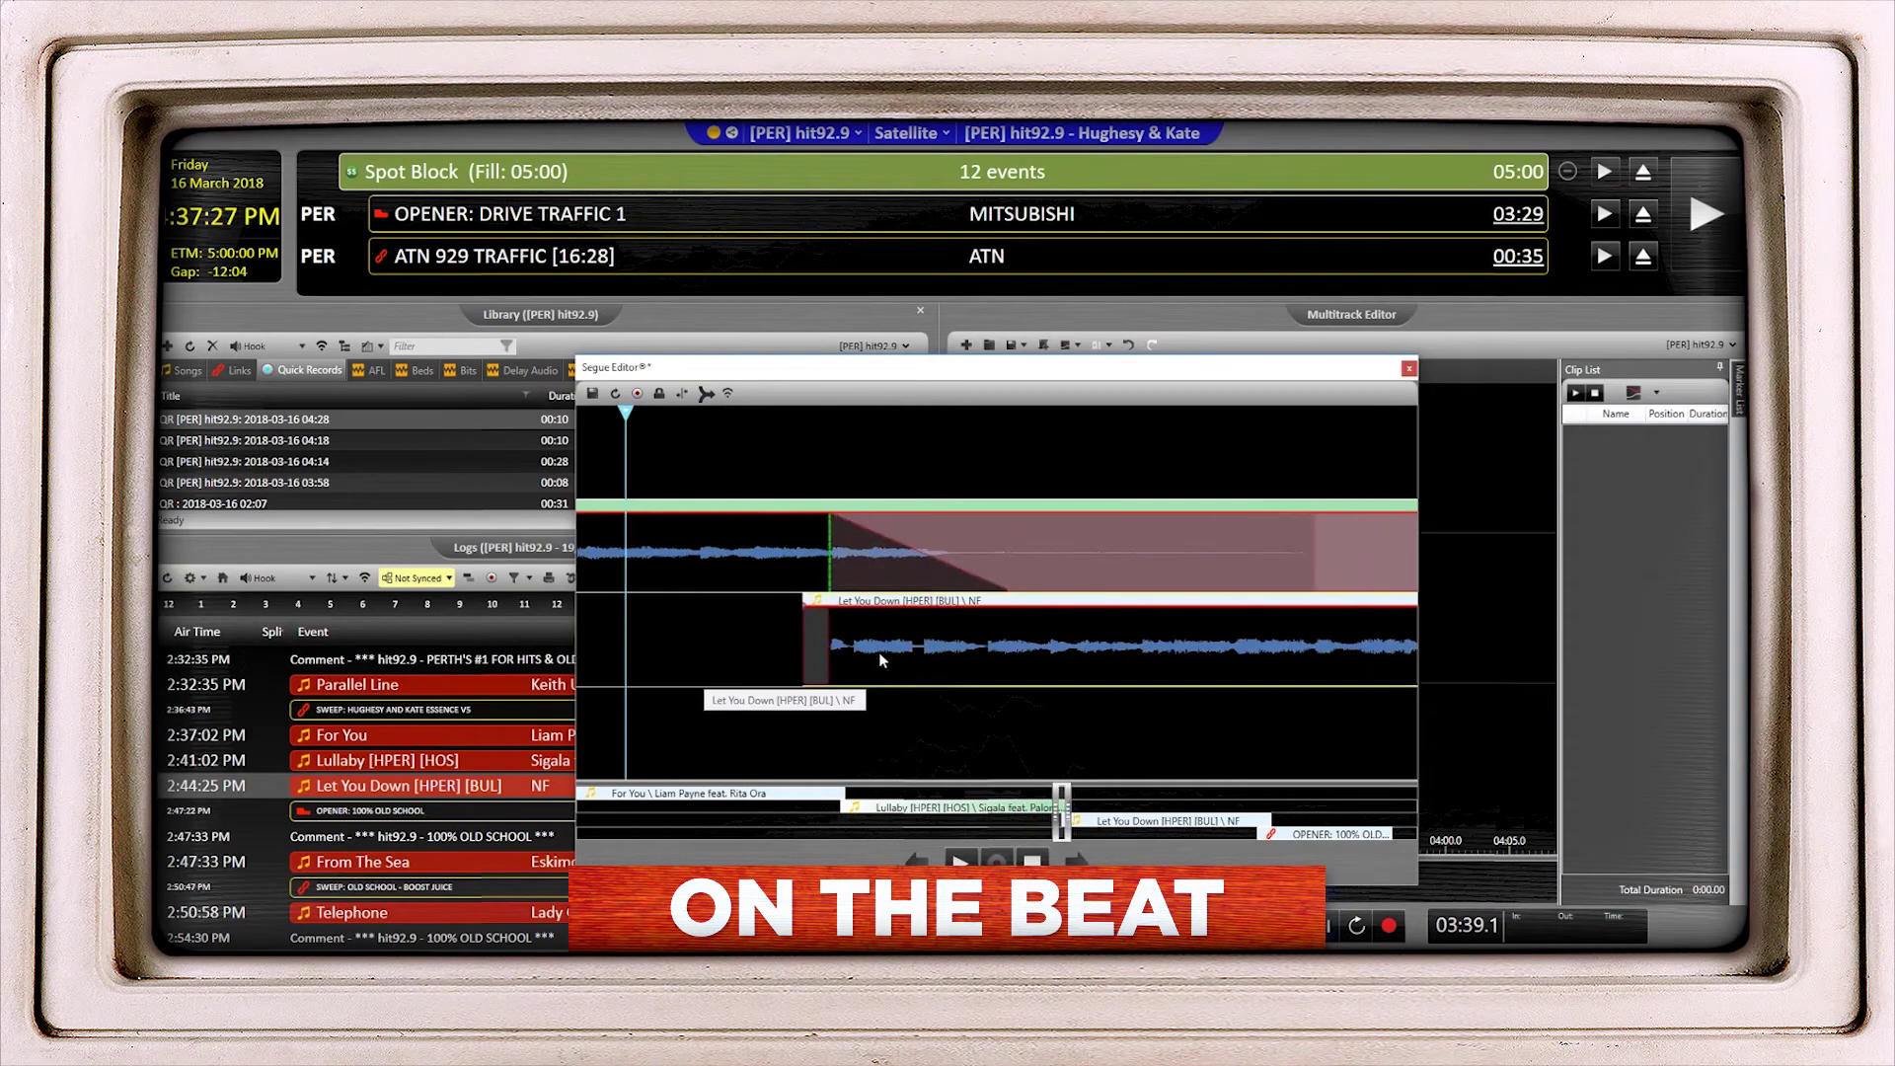
left_click_drag(882, 657, 891, 661)
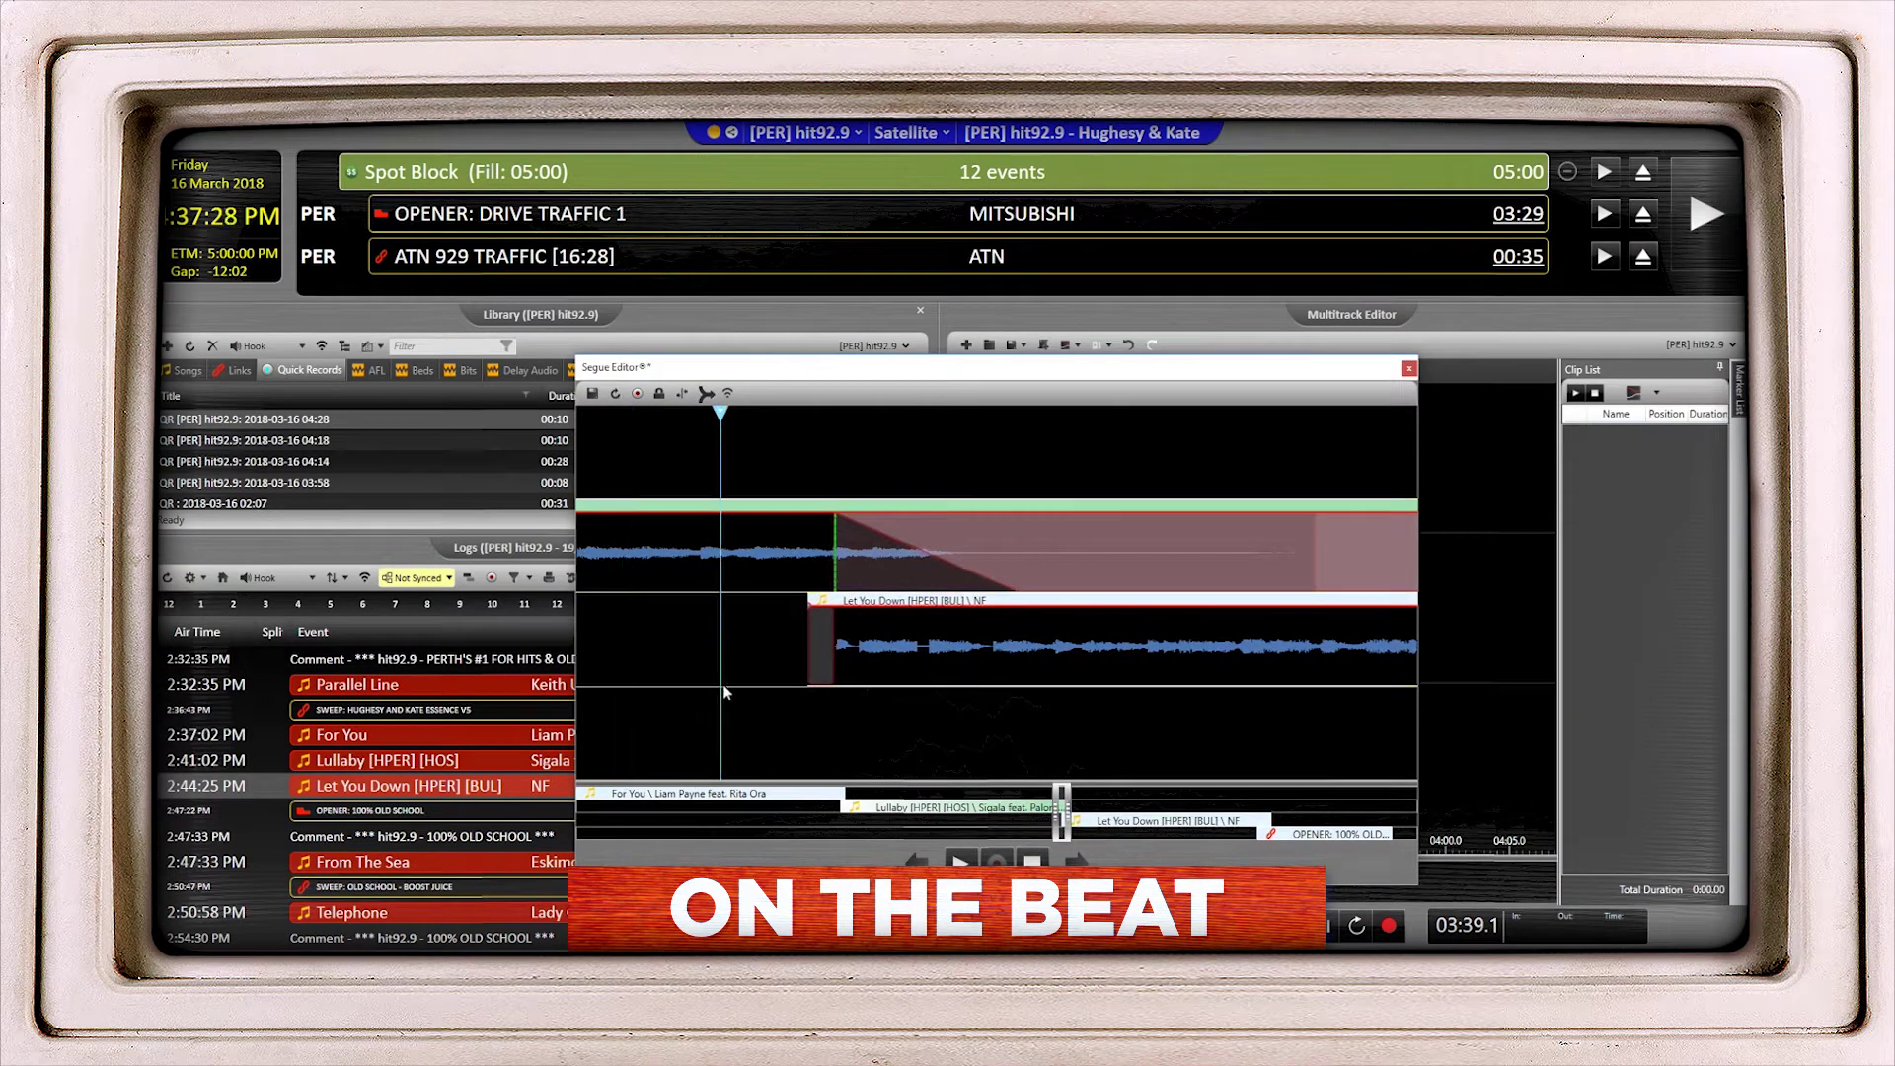
key("space")
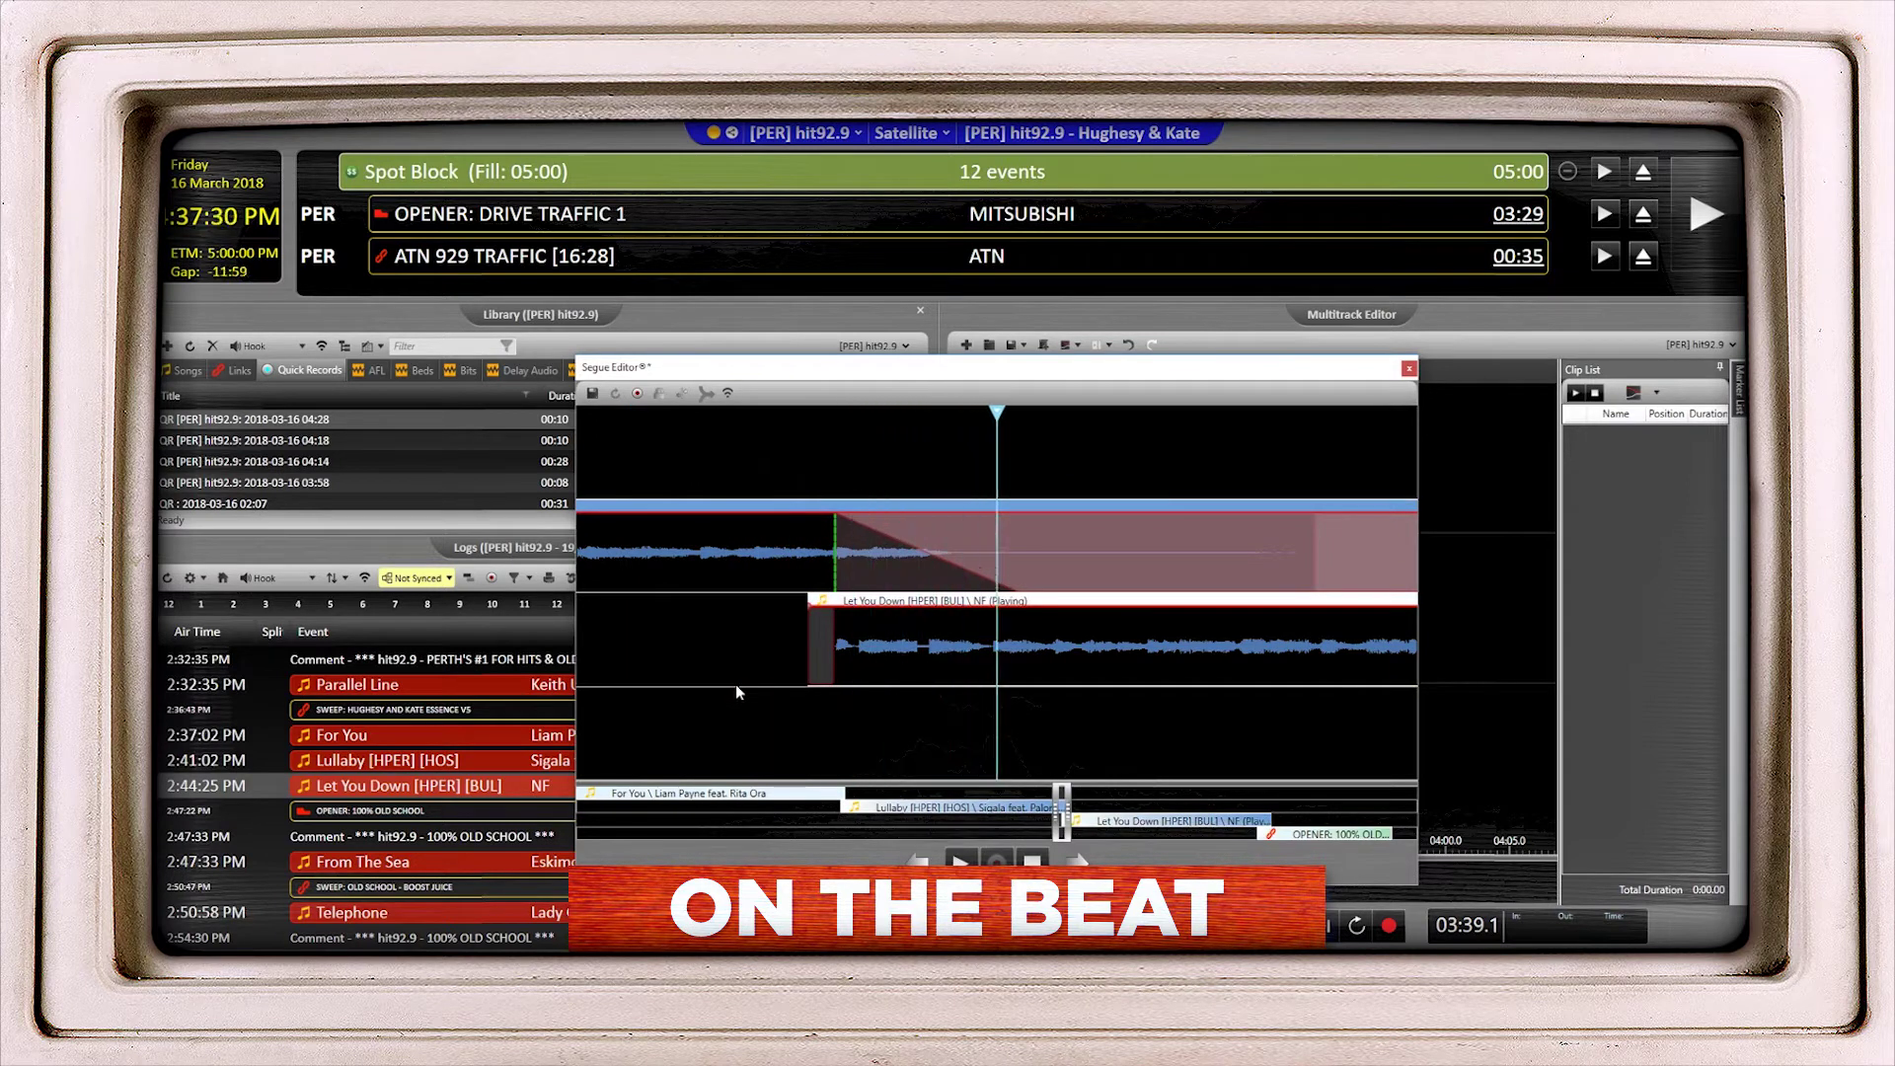
key("space")
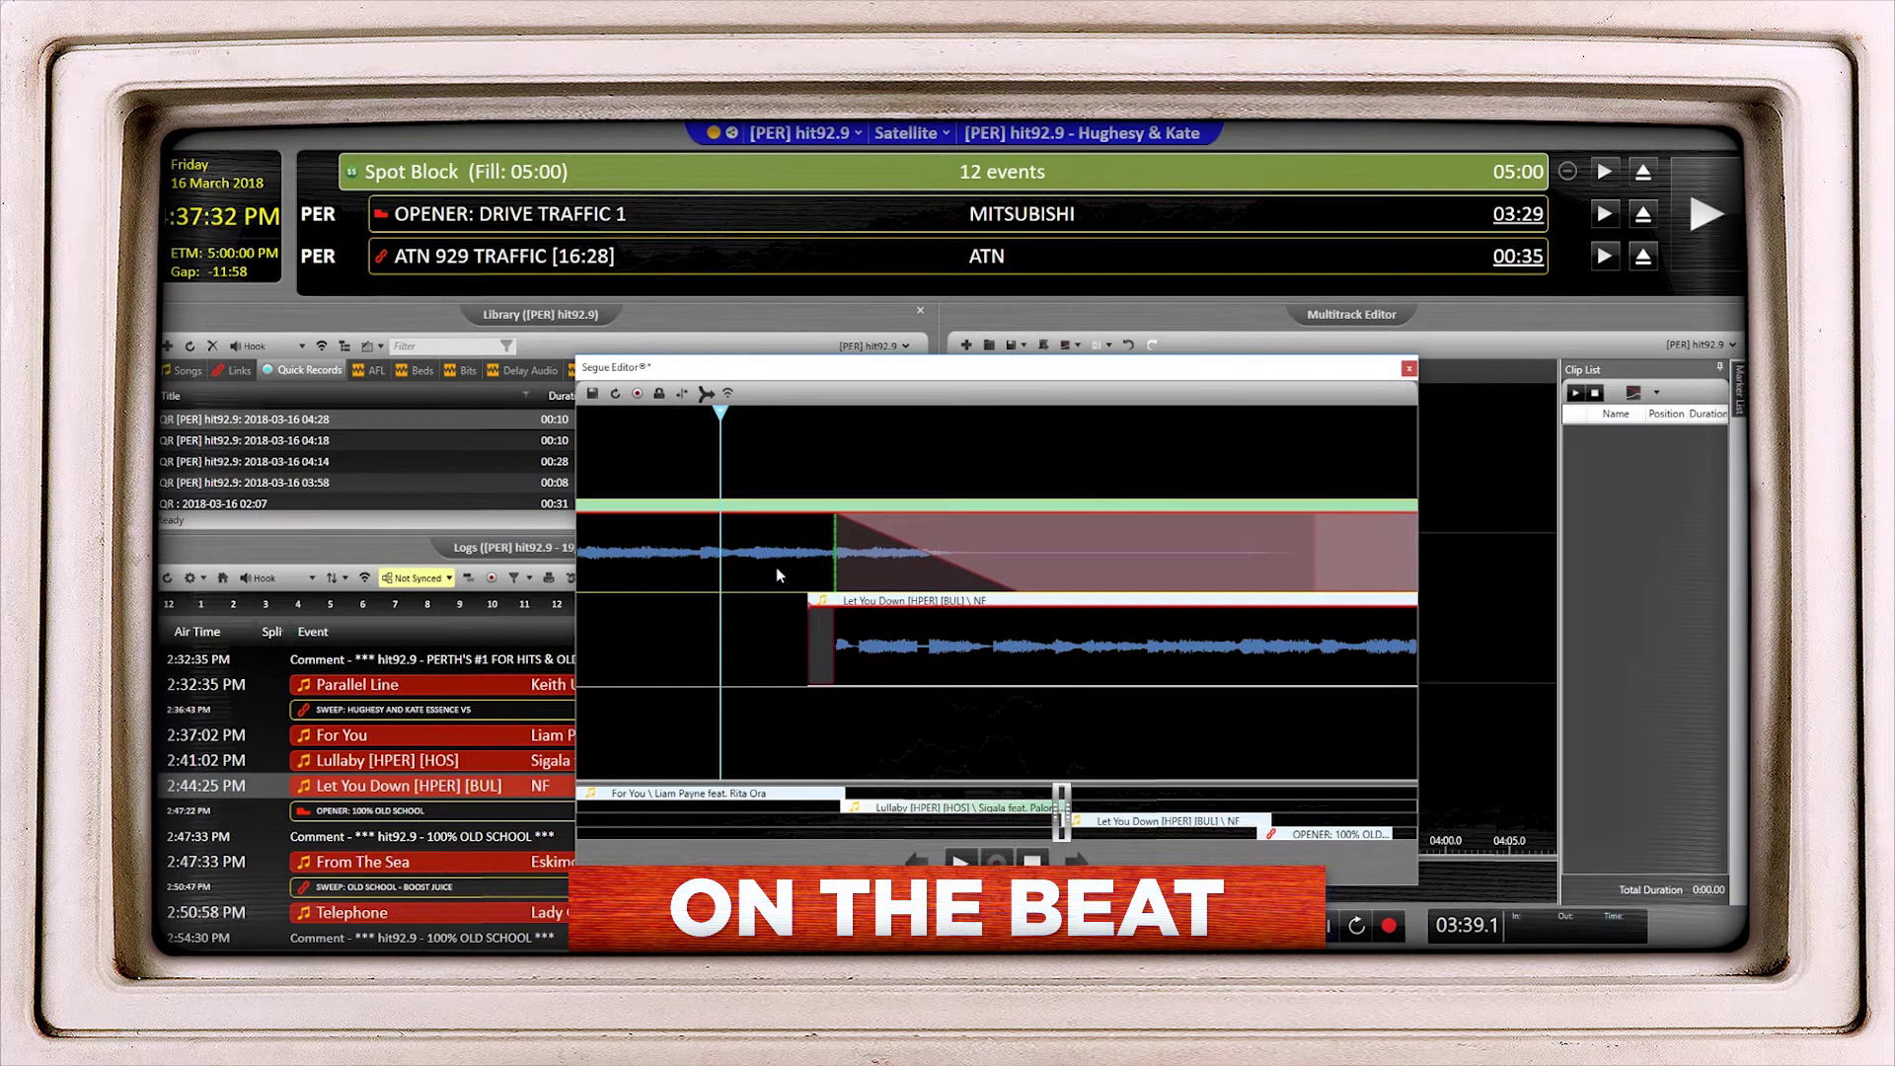
Turn off the auto fade at the end of Lullaby and audition the transition into Let You Down.
right_click(777, 576)
left_click(726, 741)
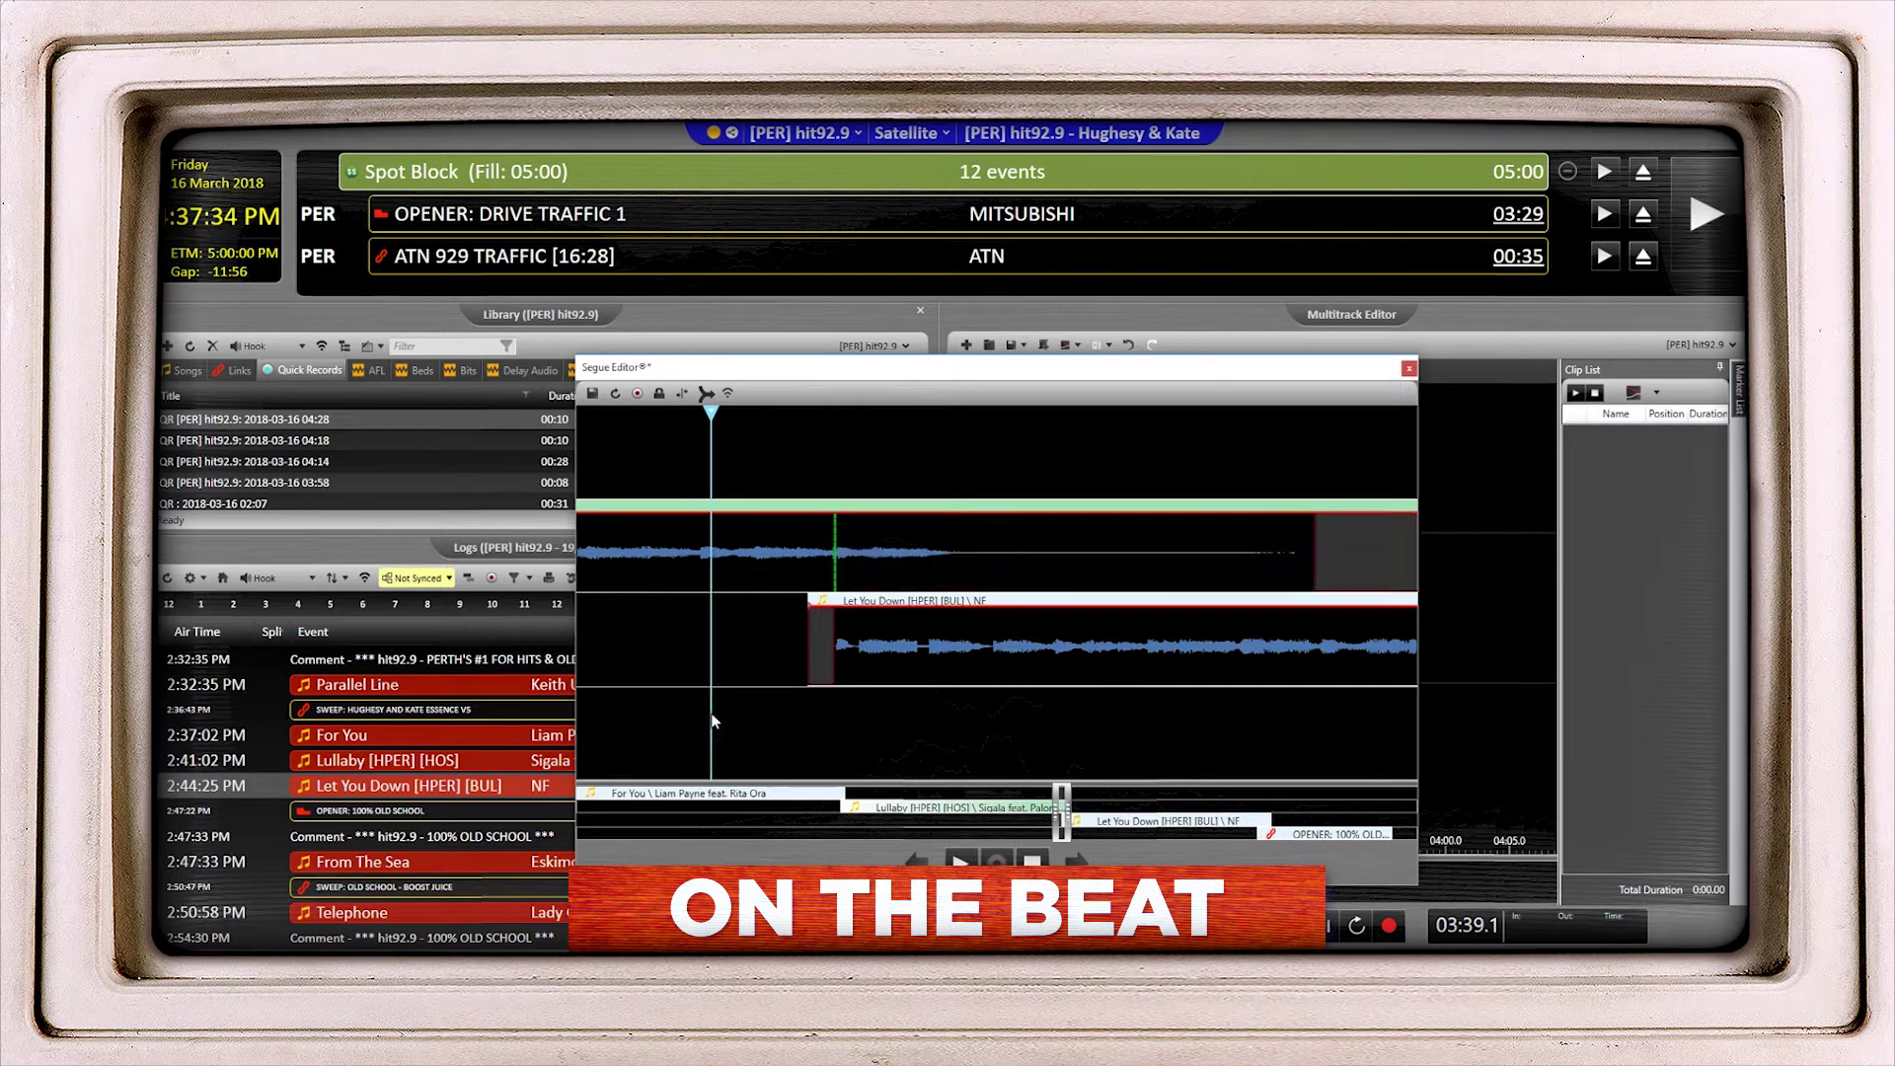
key("space")
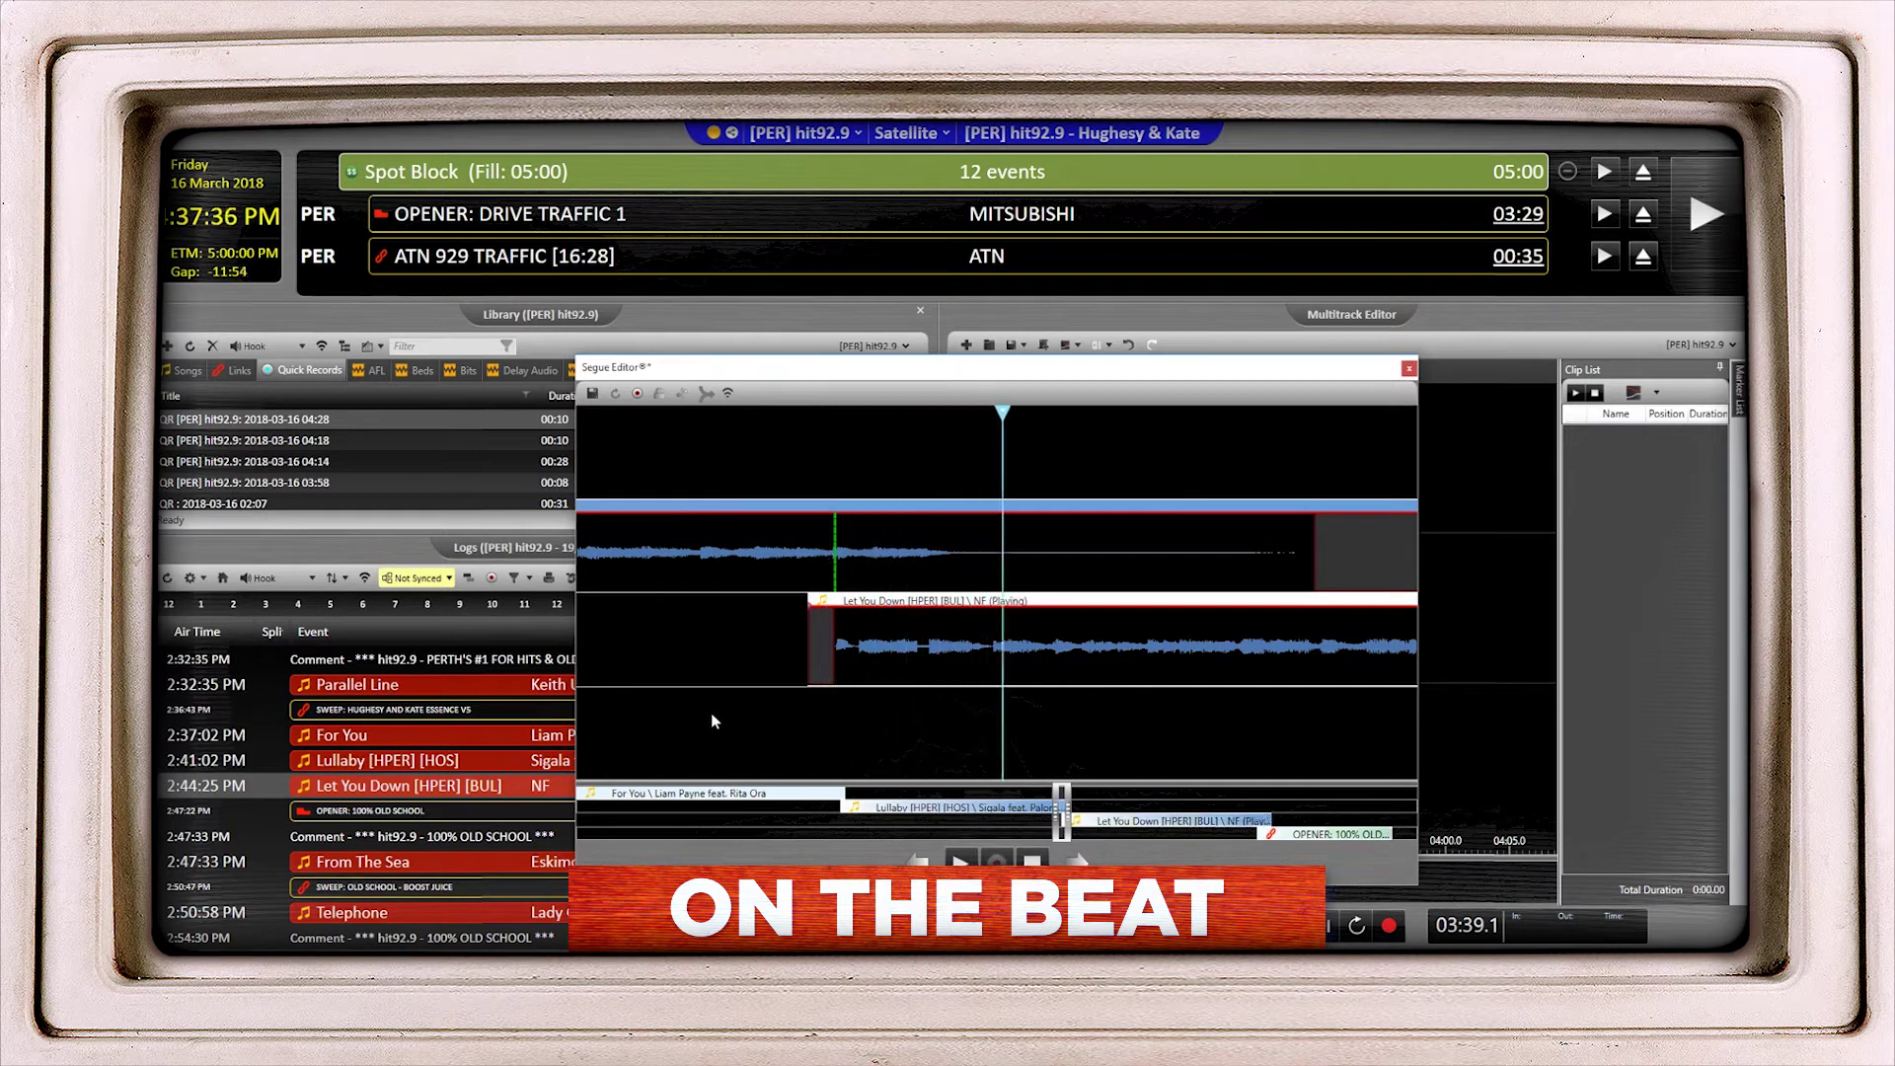
key("space")
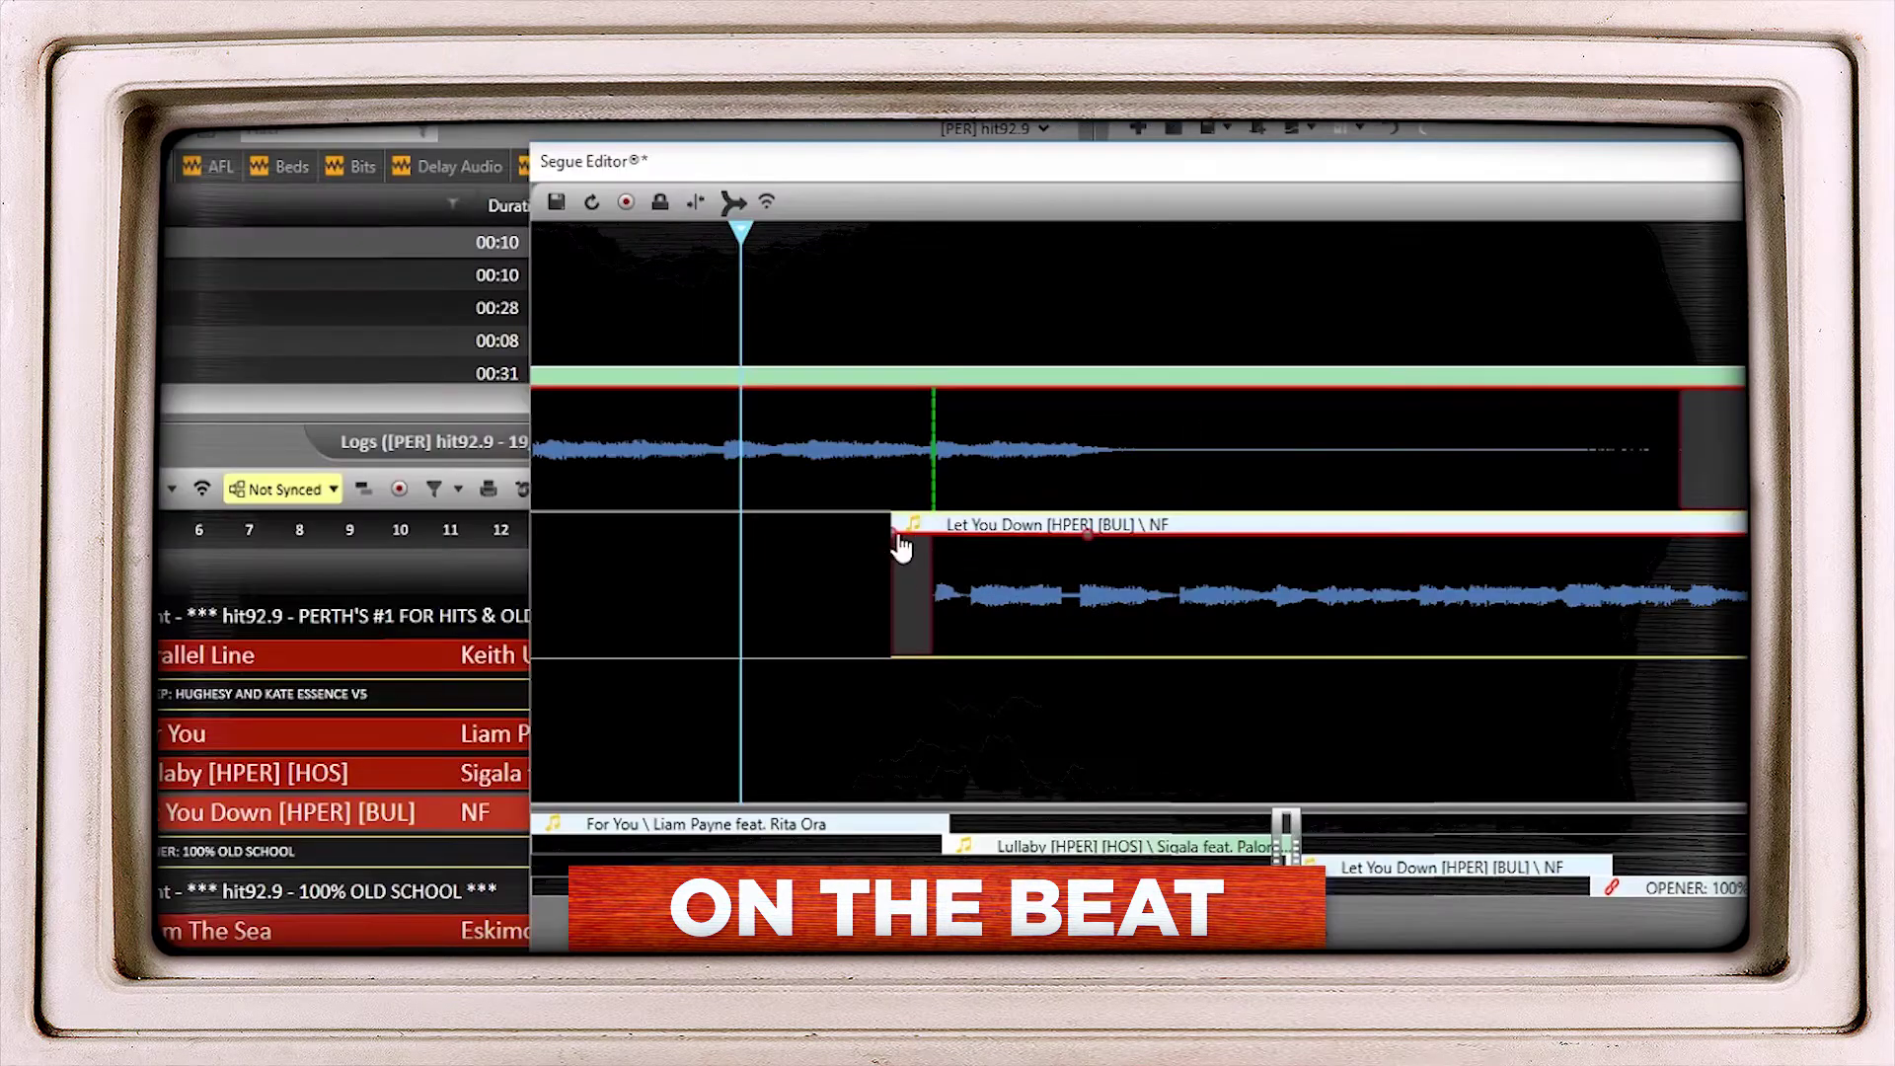
Lower the opening volume of Let You Down so it ramps up to full level, and play the segue.
left_click_drag(901, 548, 860, 620)
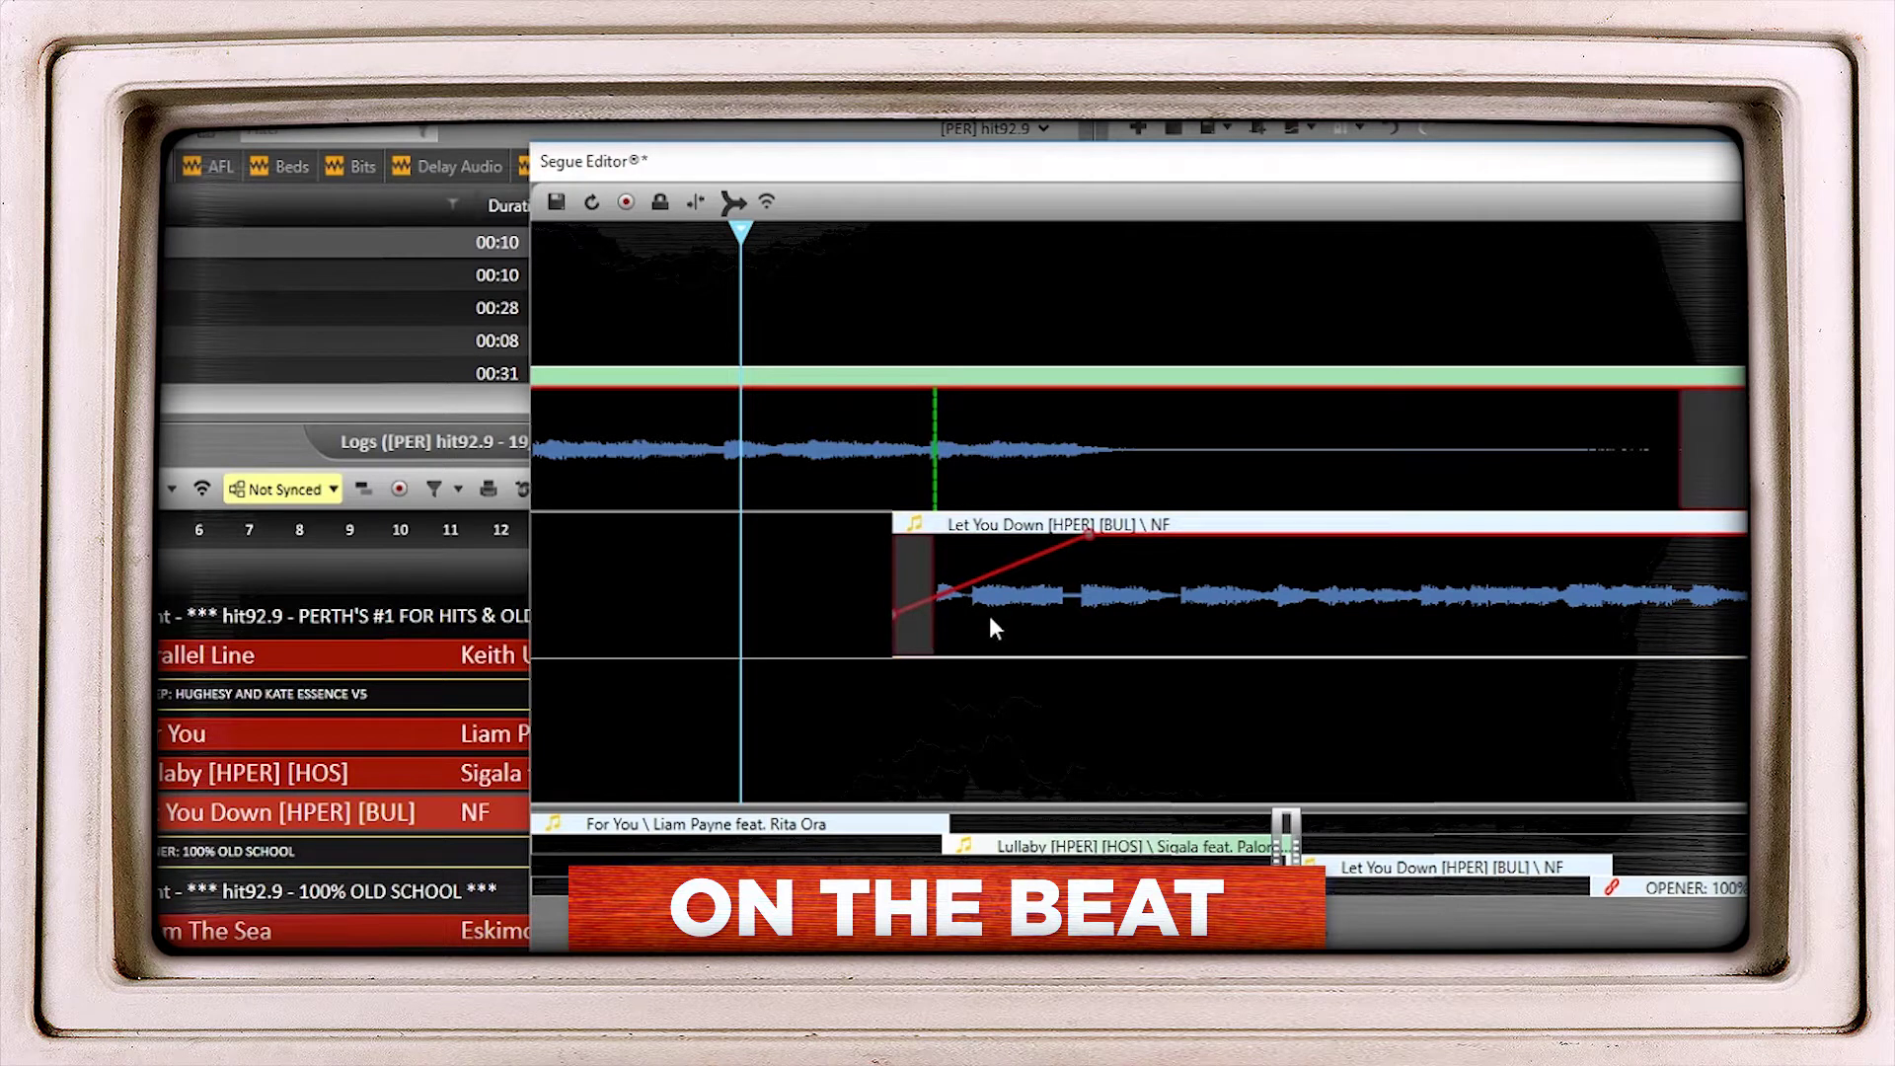
key("space")
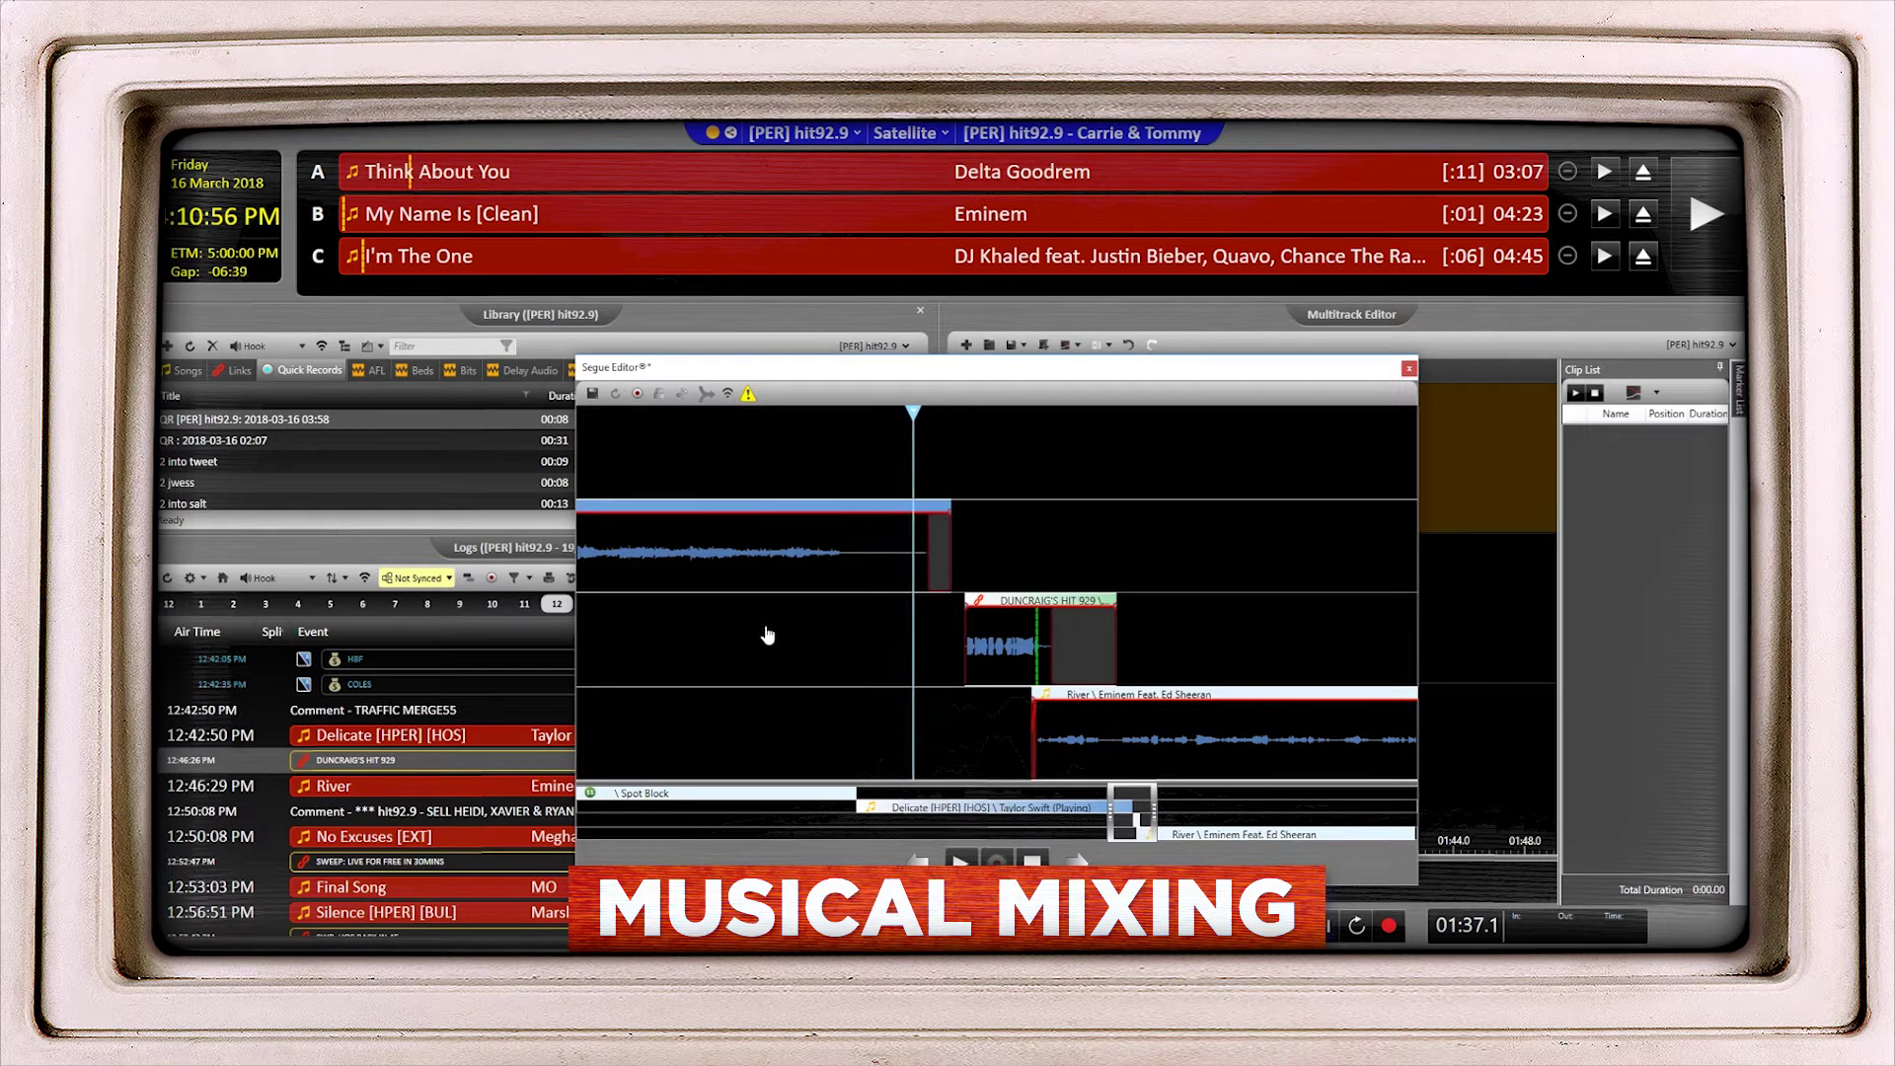
Place the DUNCRAIG'S HIT 929 ID over the end of Delicate with River moved clear of it, and audition the ID's timing.
left_click(766, 634)
scroll(823, 645, "up", 3)
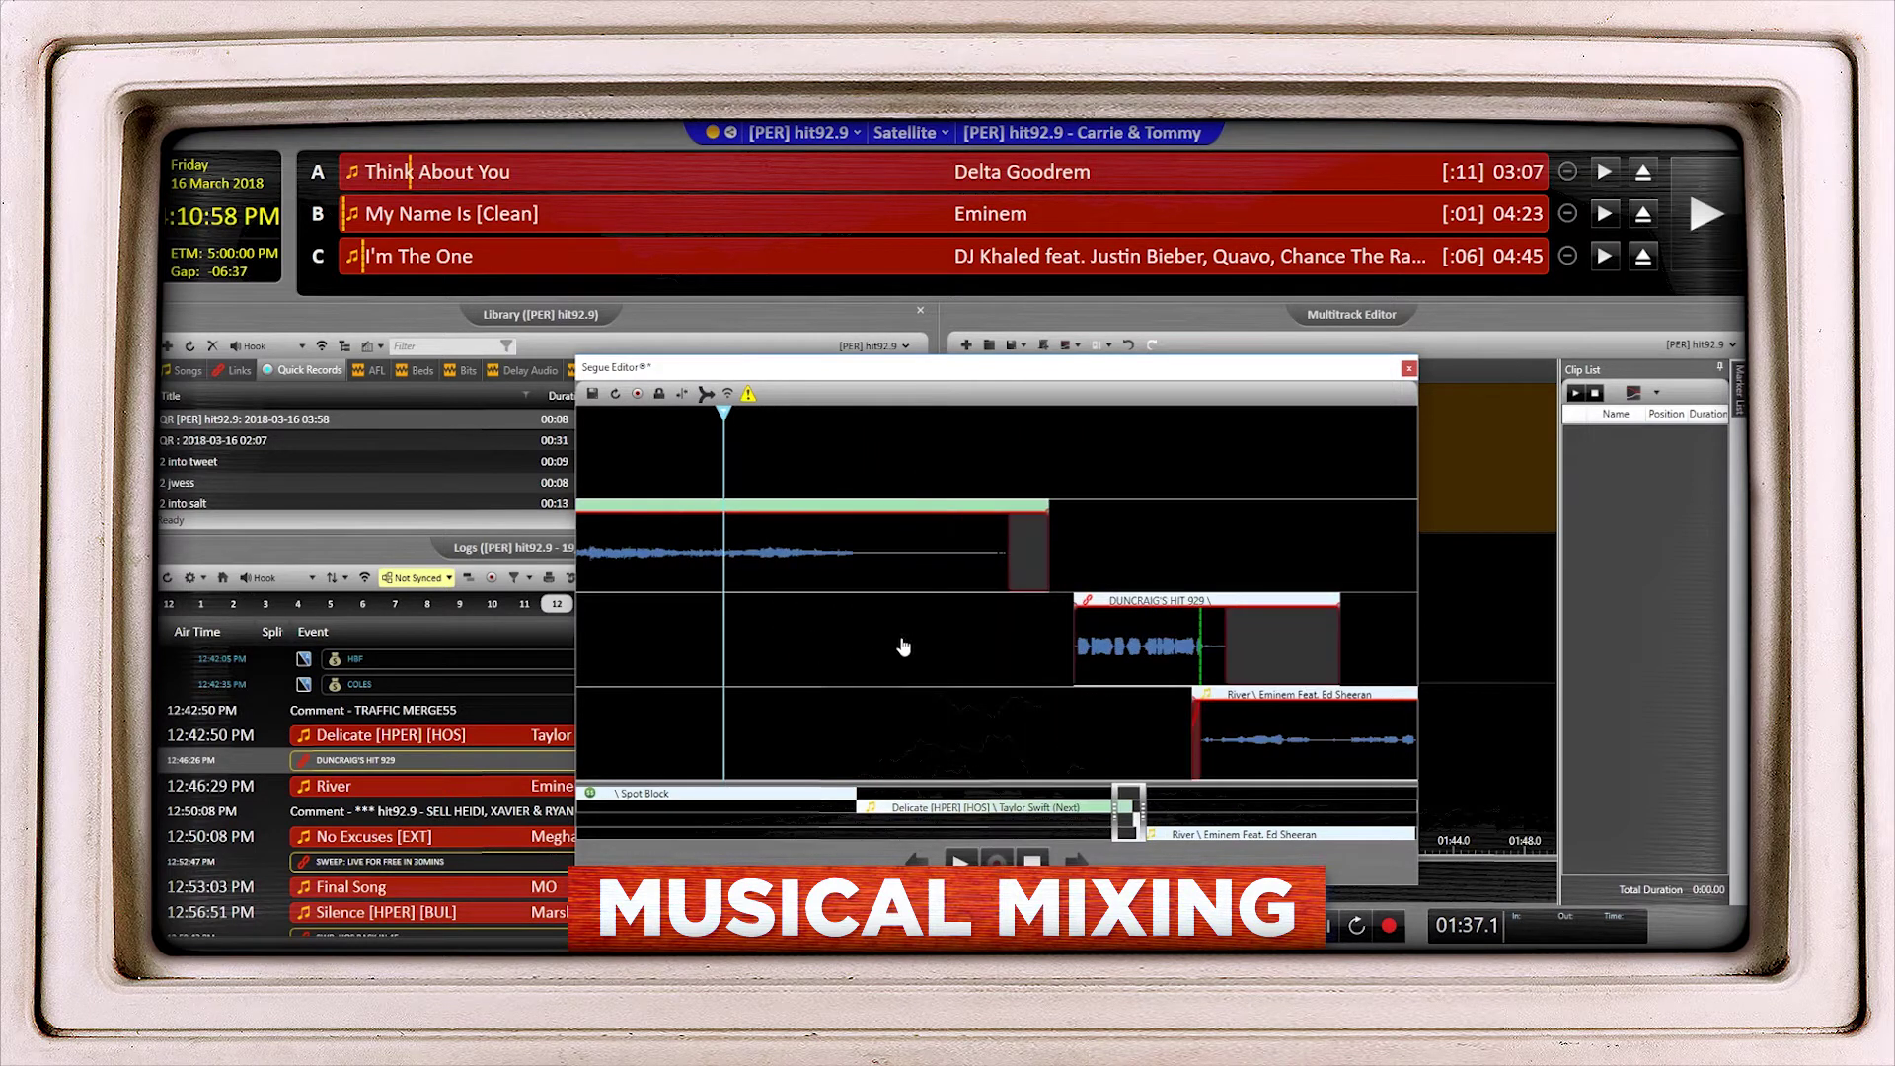
scroll(975, 673, "up", 2)
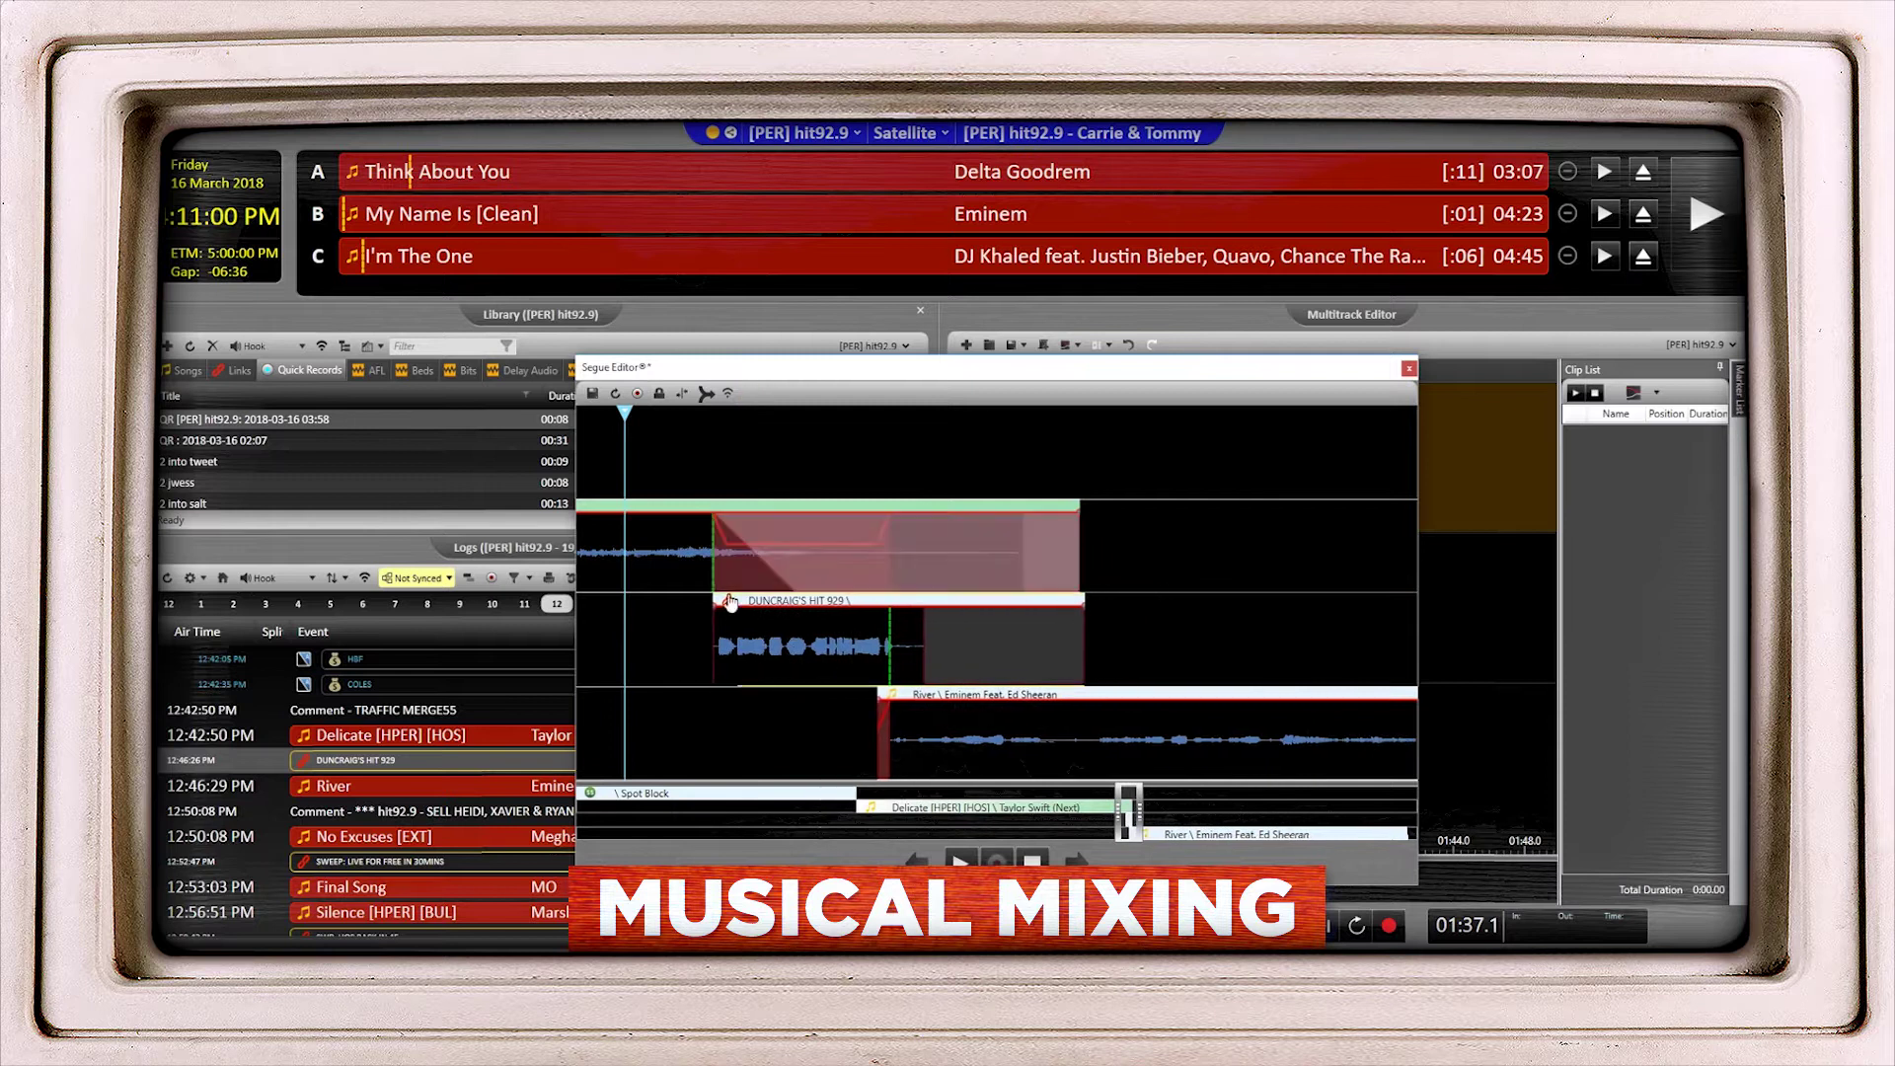
left_click(666, 635)
left_click_drag(1001, 748, 1200, 752)
left_click(644, 637)
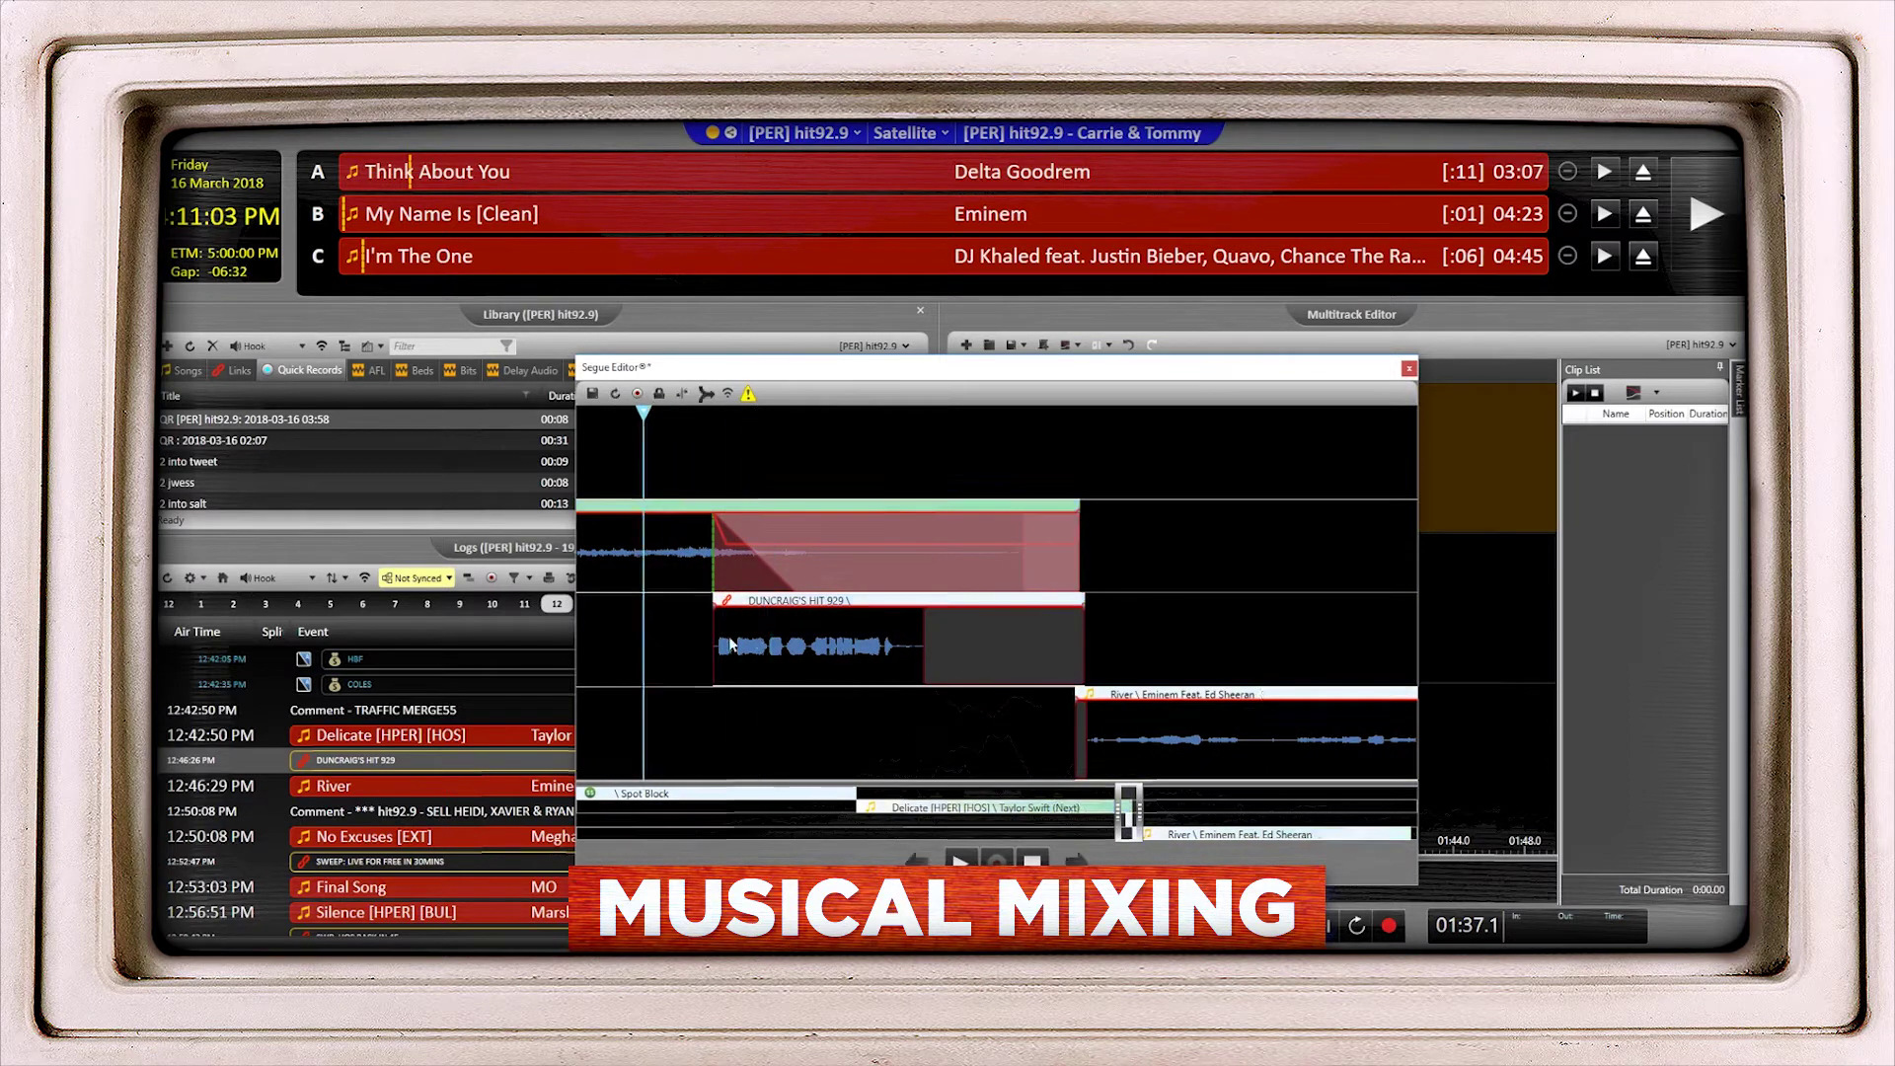
left_click_drag(731, 645, 741, 645)
left_click(634, 655)
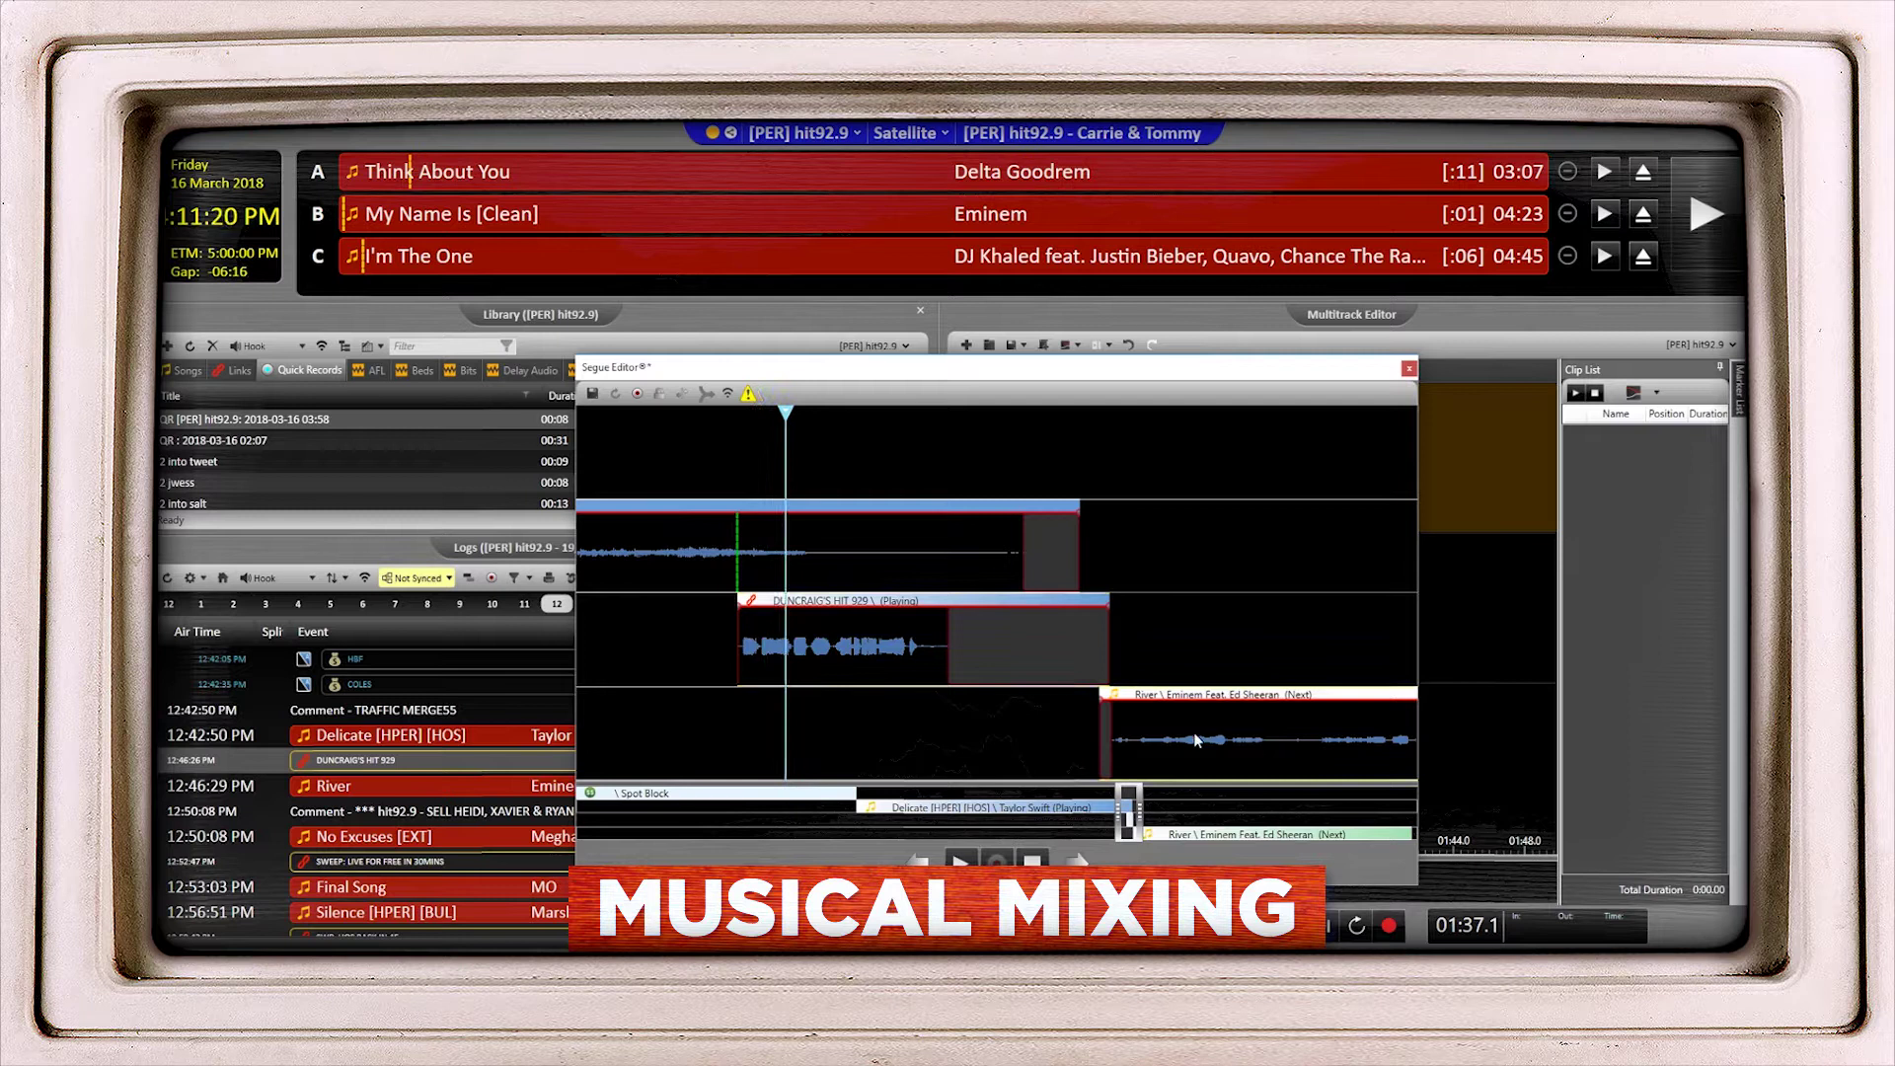
Move River earlier so it starts as the DUNCRAIG'S HIT 929 voice finishes, and audition the transition.
left_click_drag(1172, 746, 977, 750)
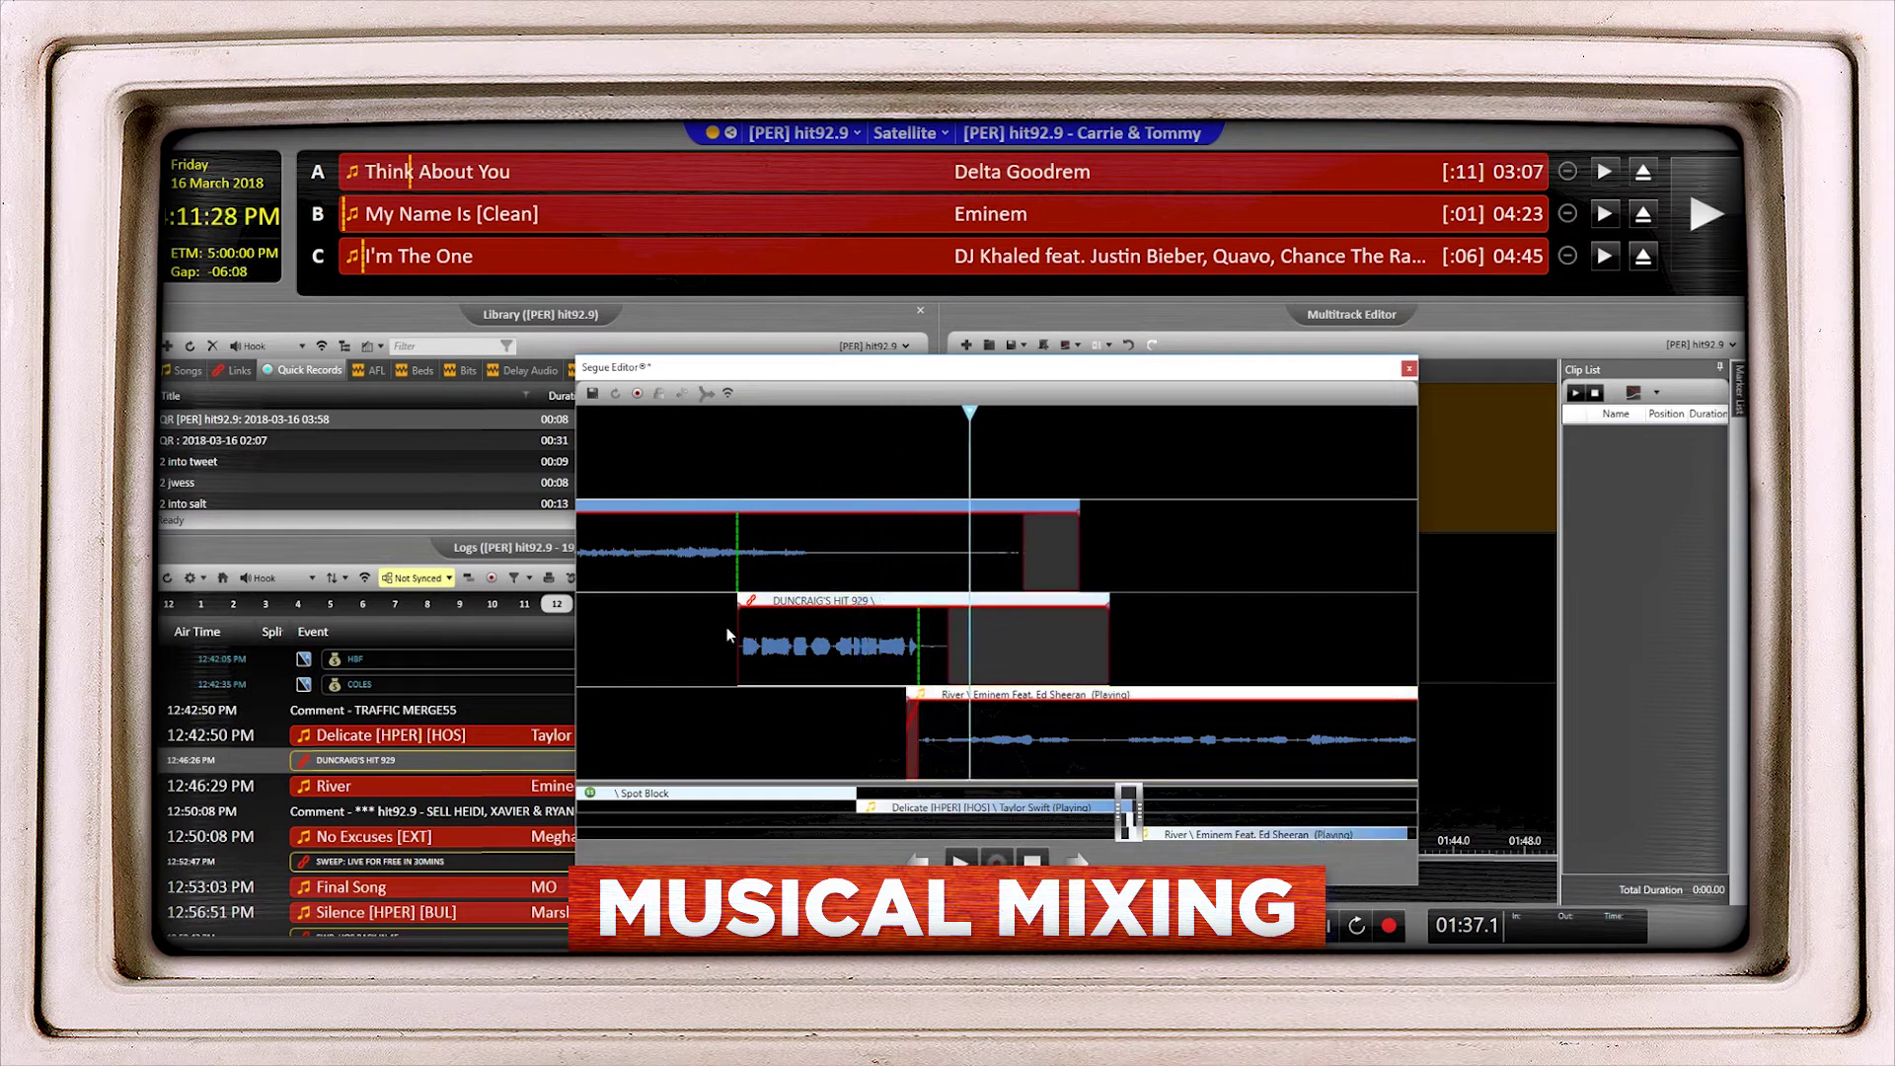
key("space")
Lower the volume line of the DUNCRAIG'S HIT 929 ID at both ends and audition the finished segue.
left_click_drag(741, 612, 728, 631)
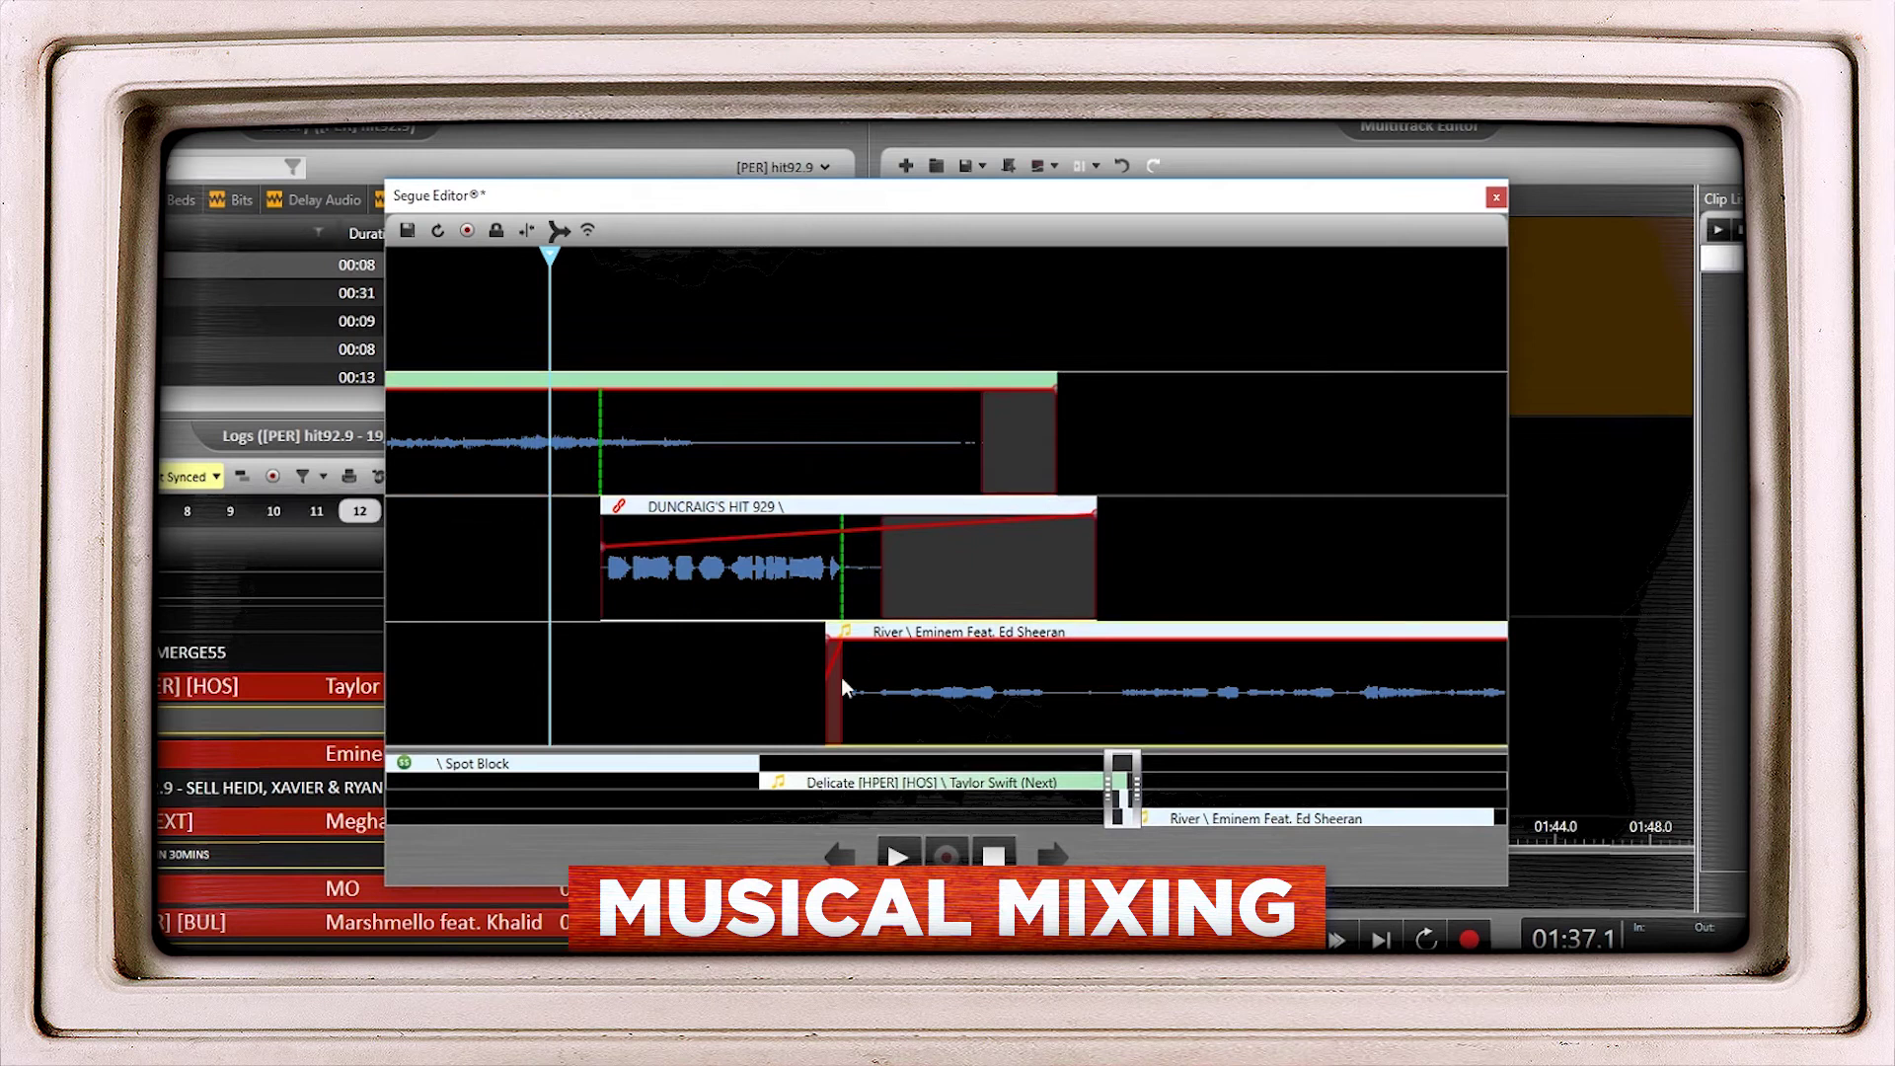
left_click_drag(881, 547, 1096, 568)
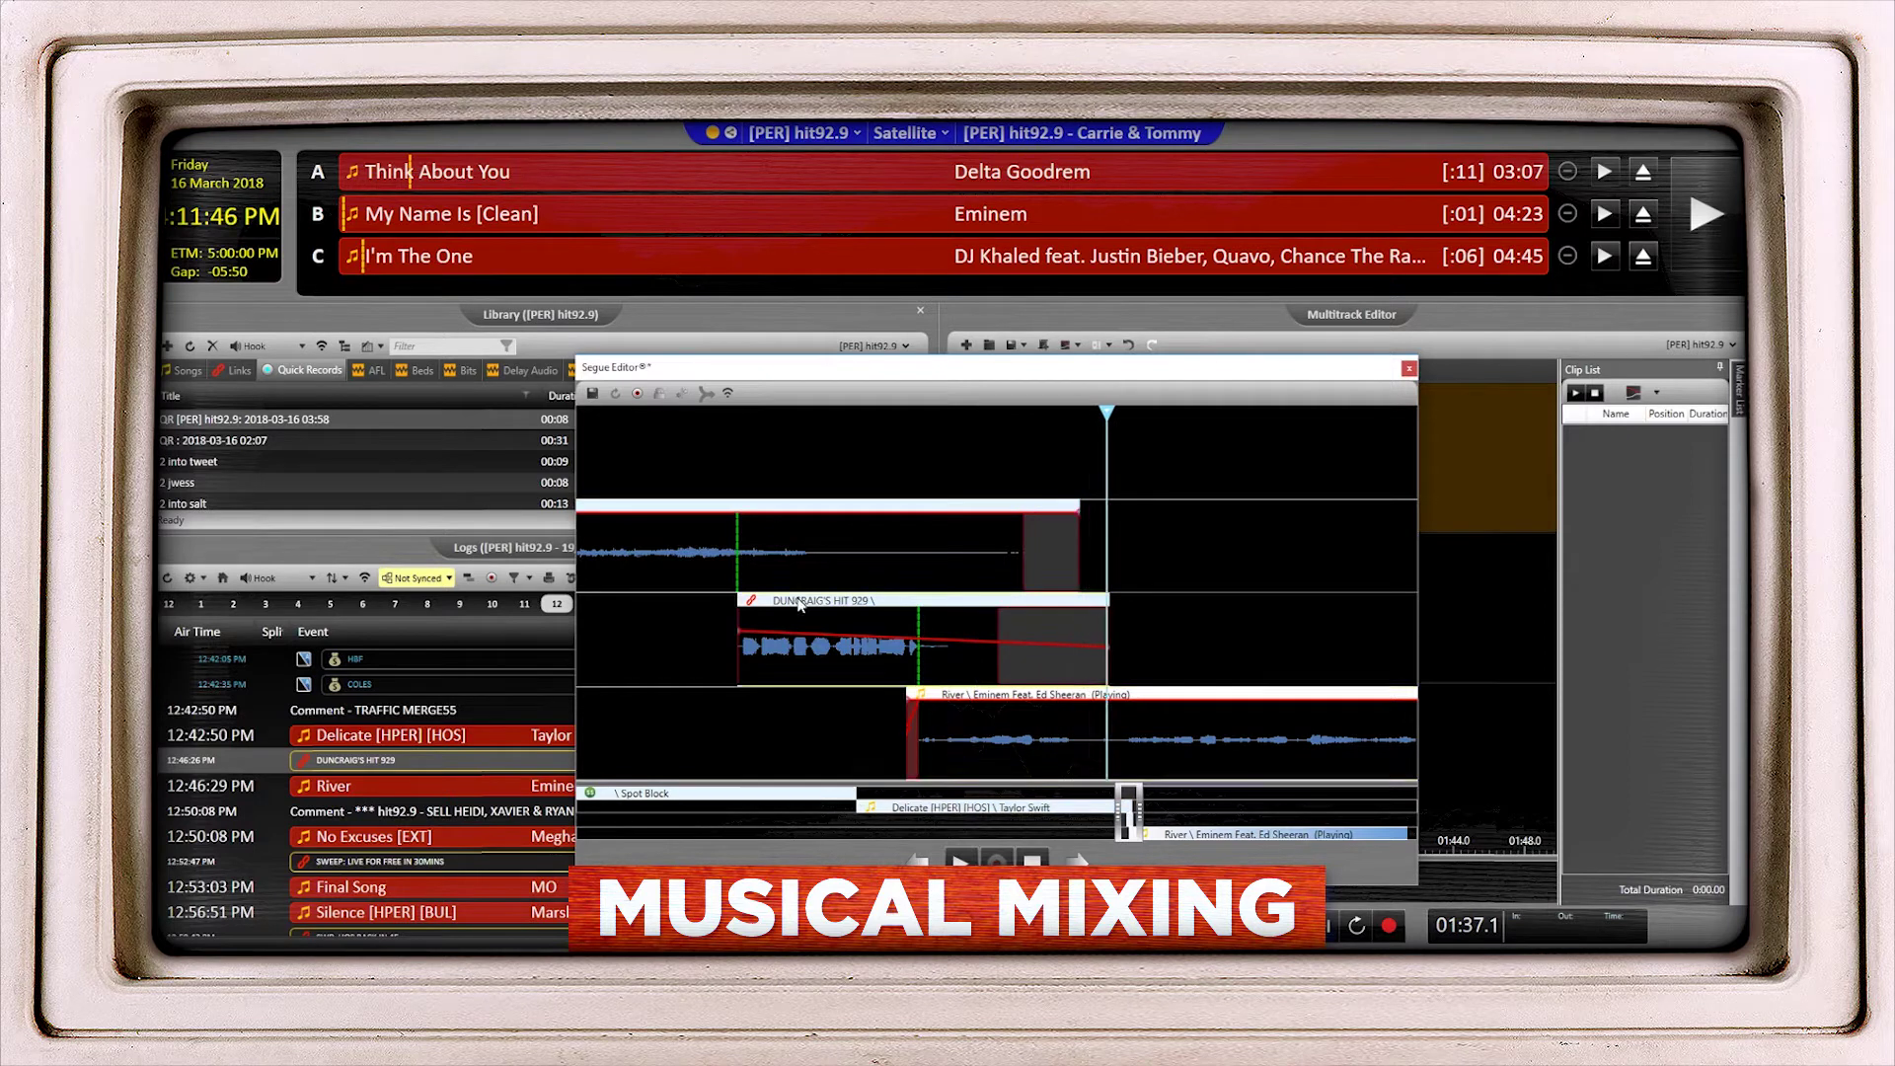
left_click(1032, 866)
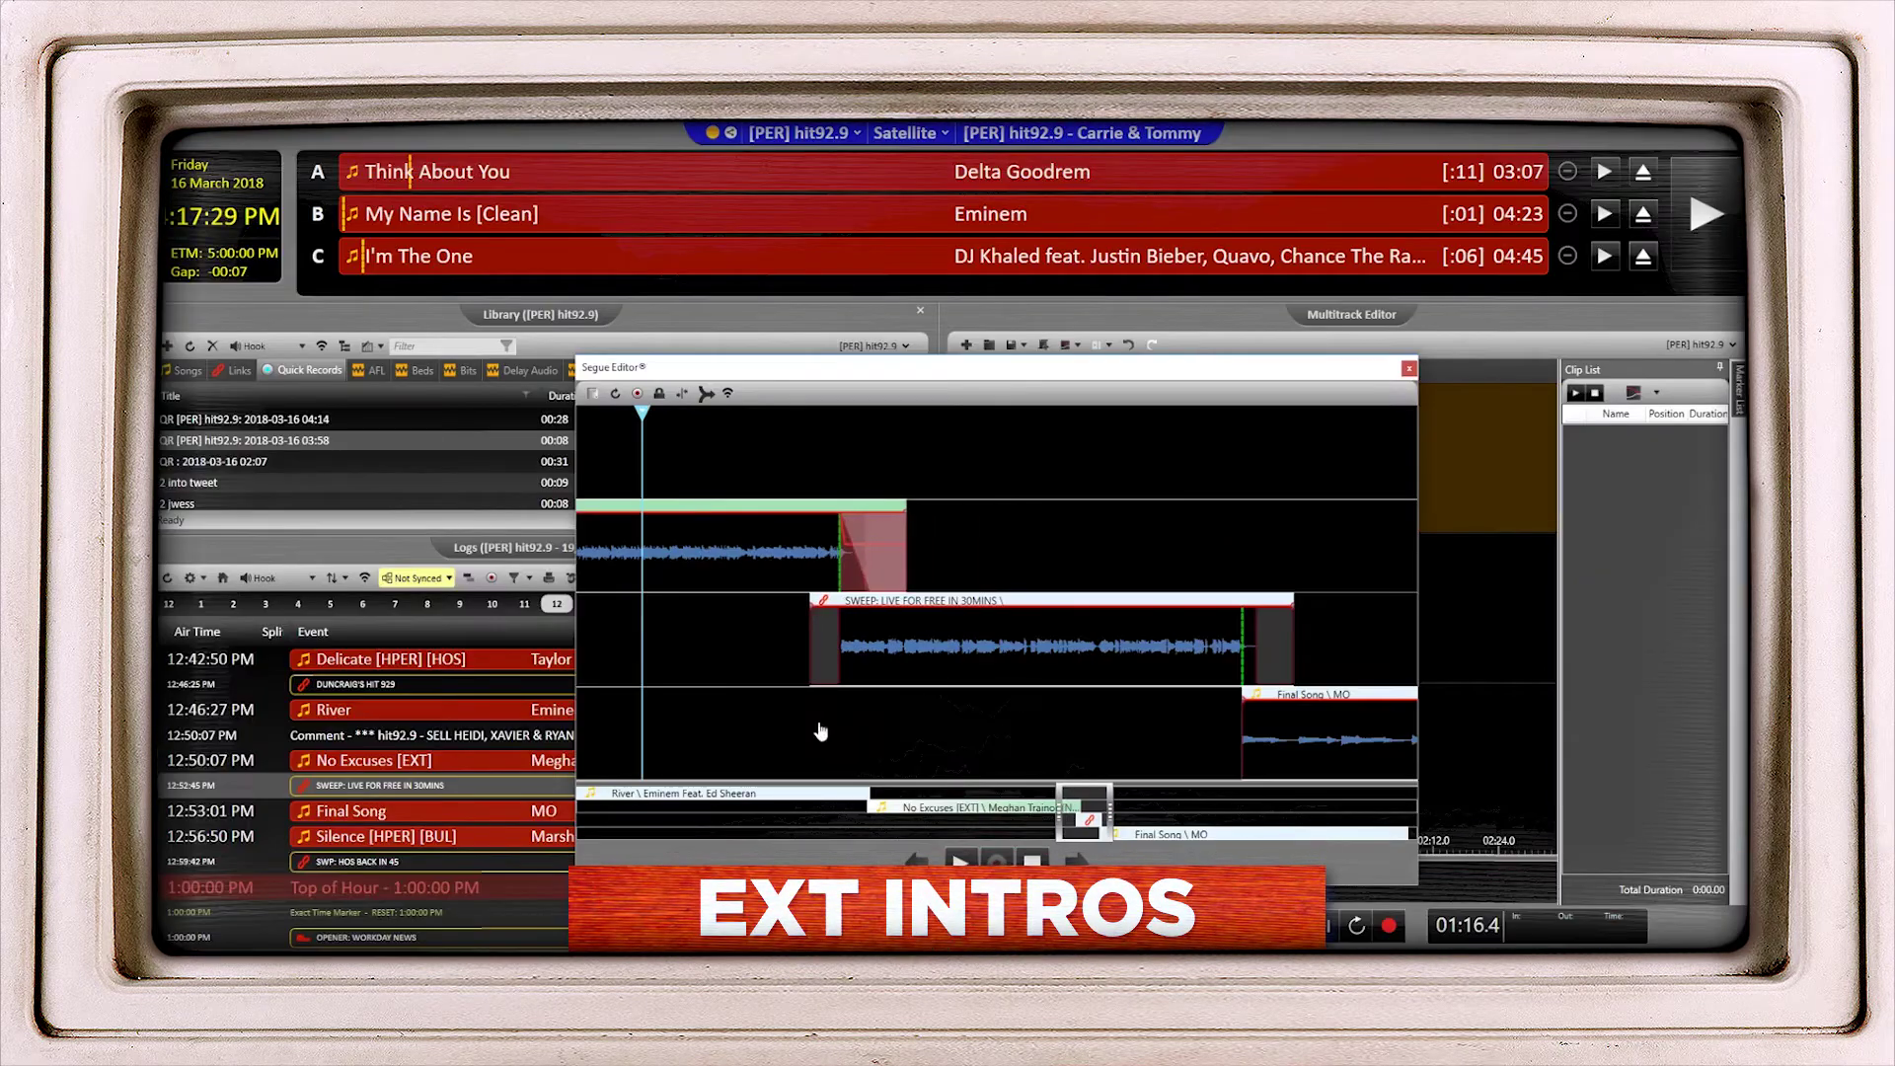
Try overlapping Final Song with the LIVE FOR FREE IN 30MINS sweep, audition it, and close the segue without saving.
left_click_drag(1329, 768, 1098, 756)
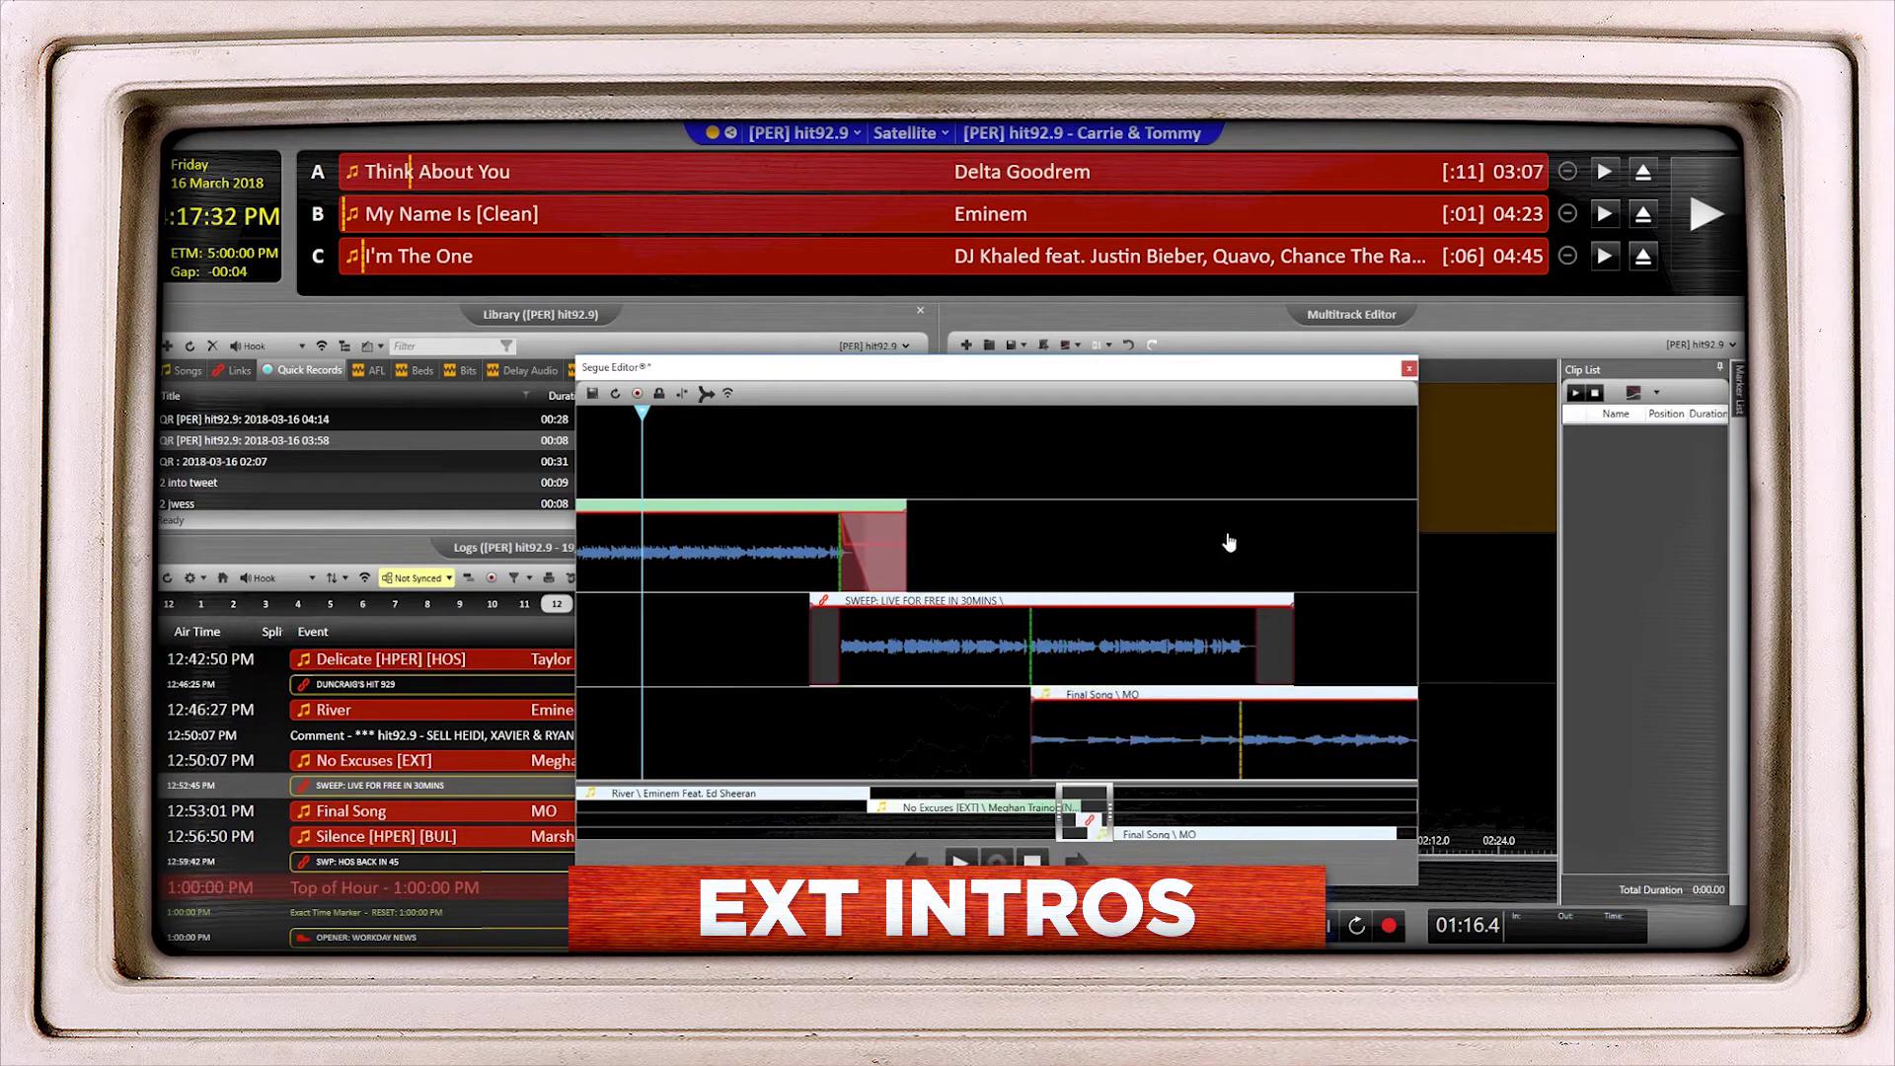
left_click_drag(873, 657, 855, 666)
double_click(811, 722)
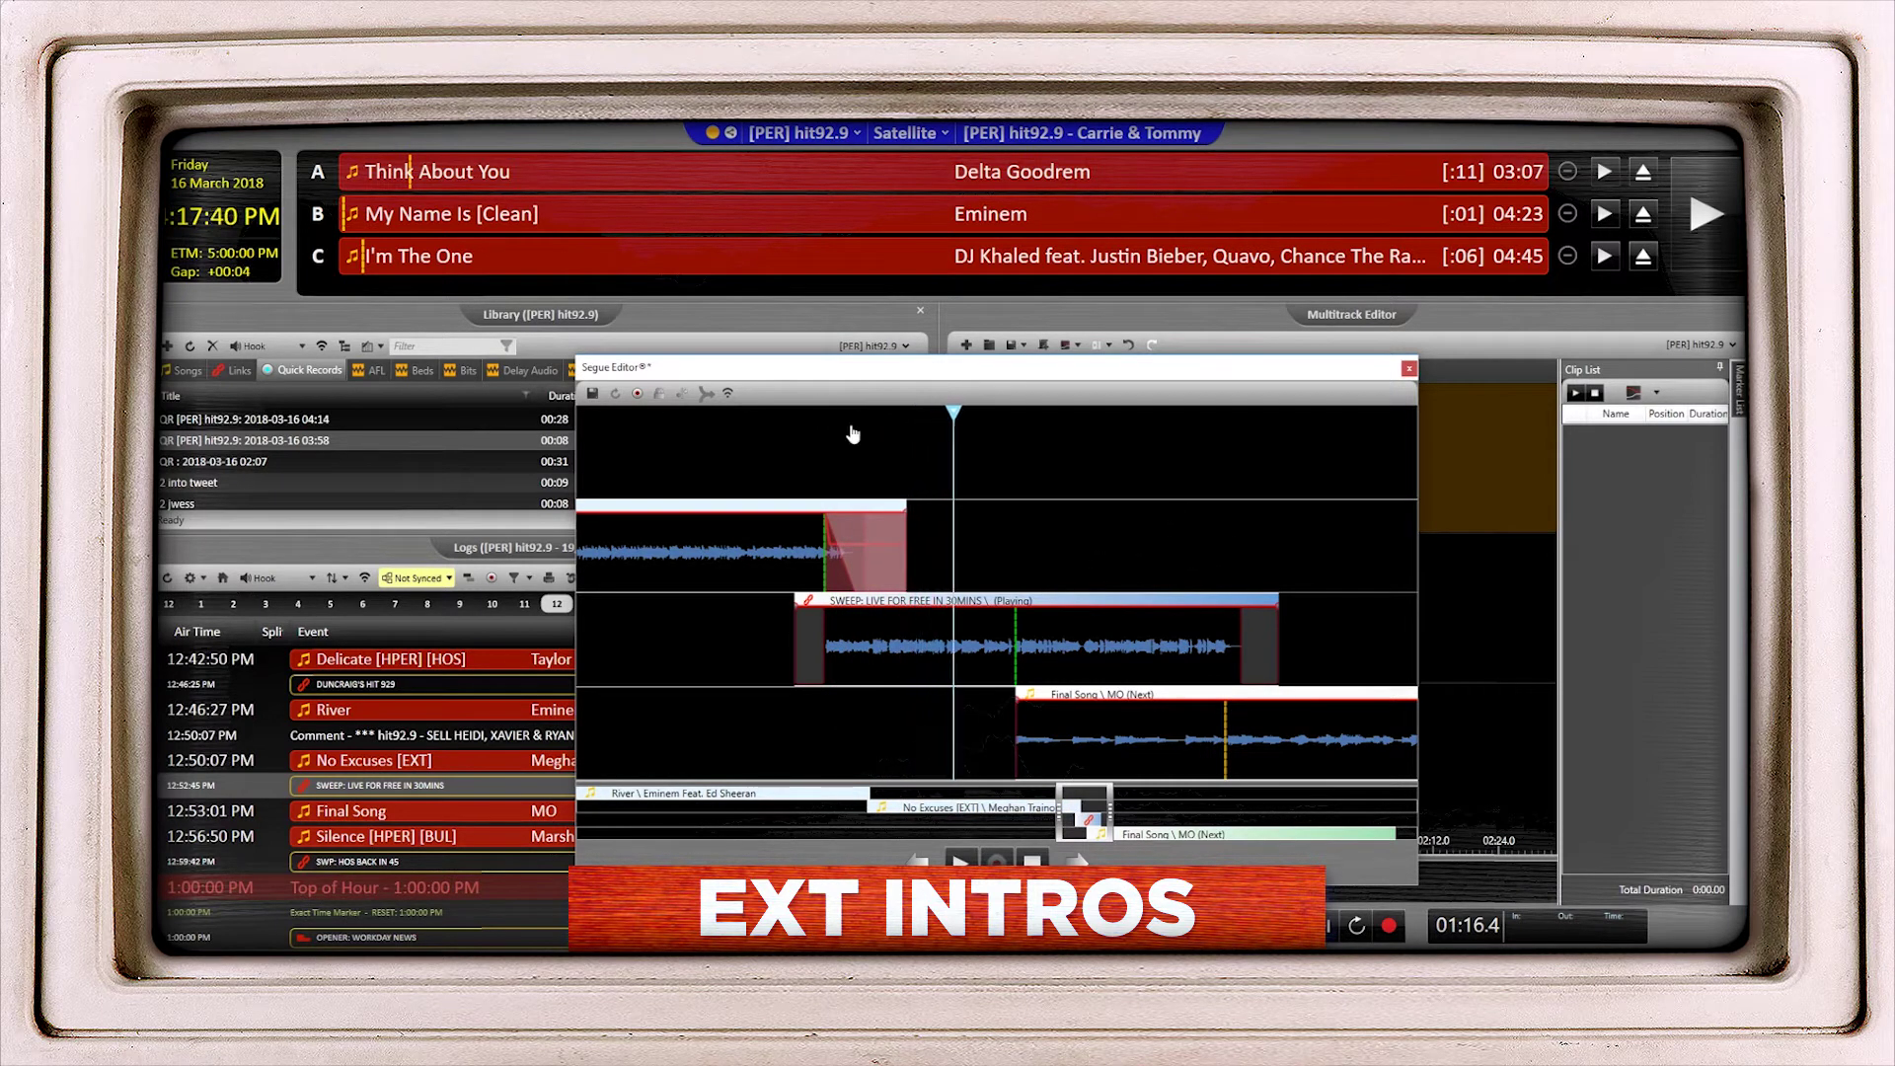
key("space")
left_click(1408, 369)
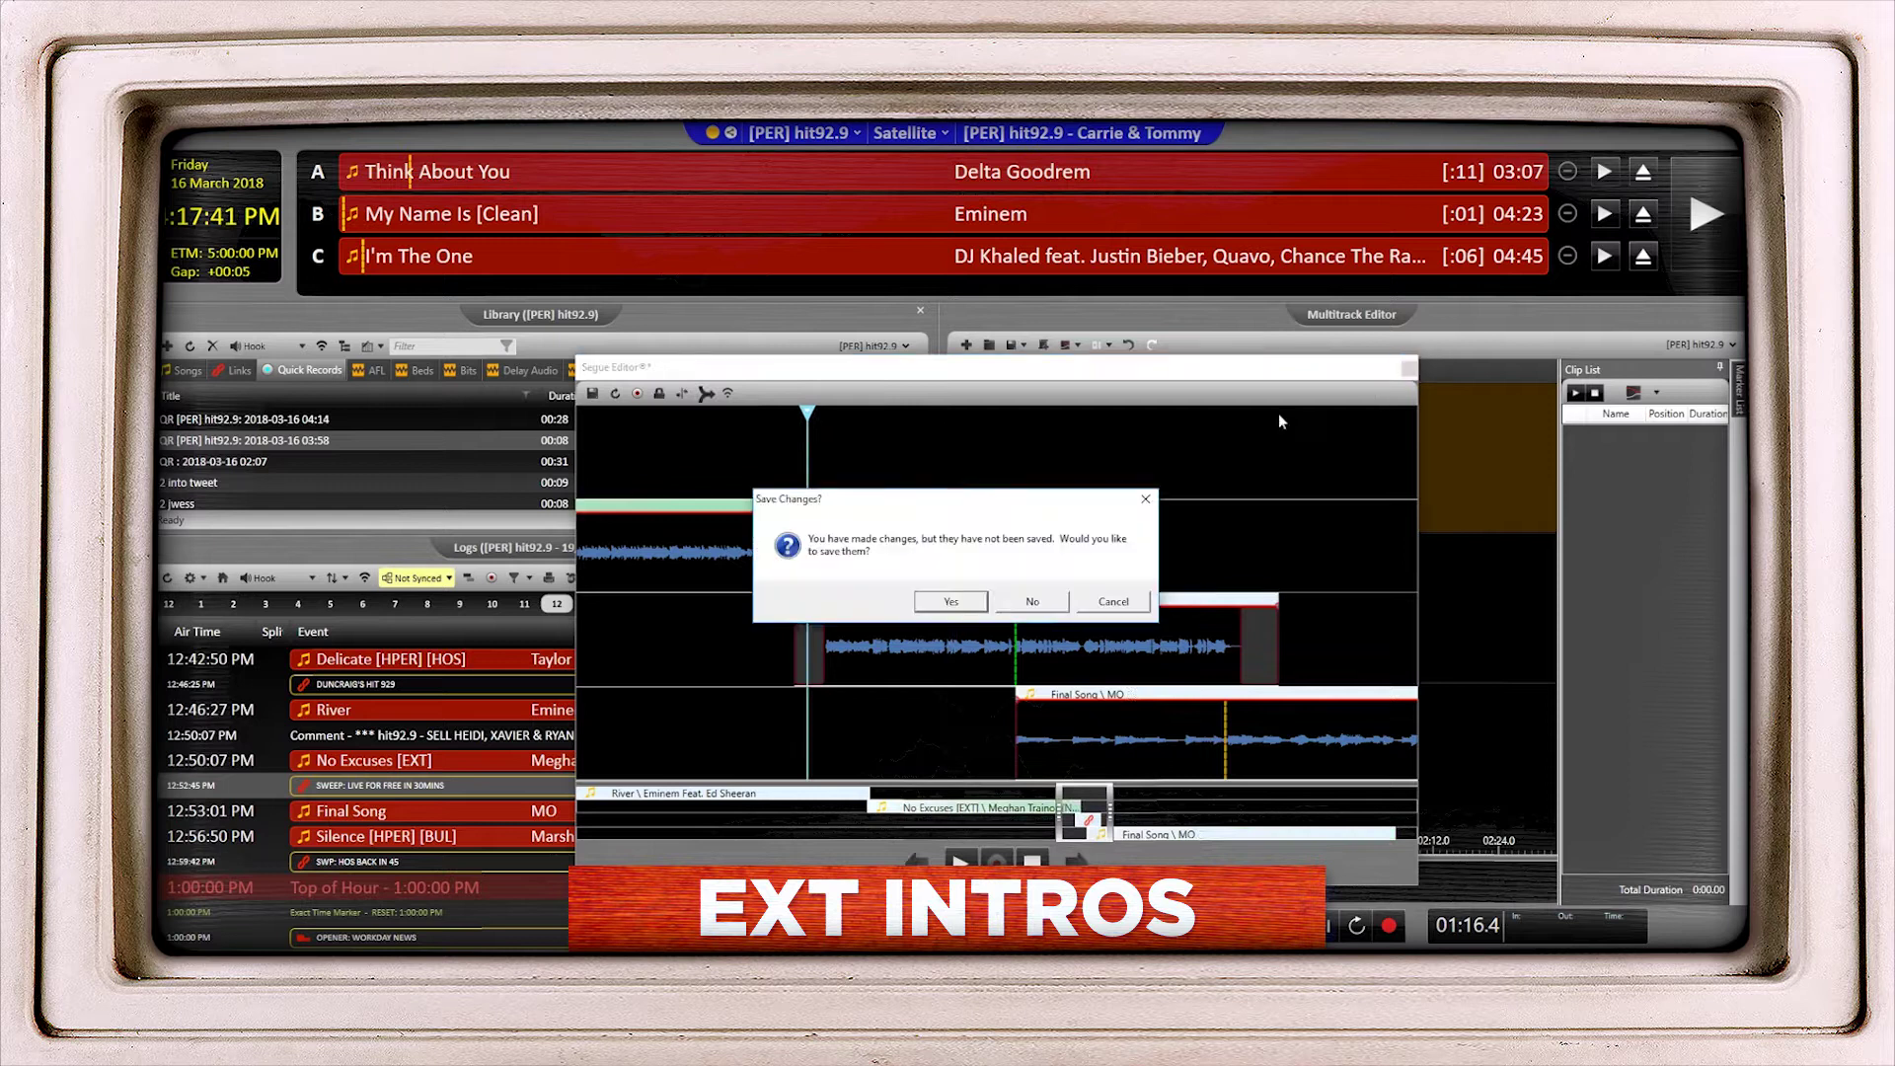
left_click(1059, 607)
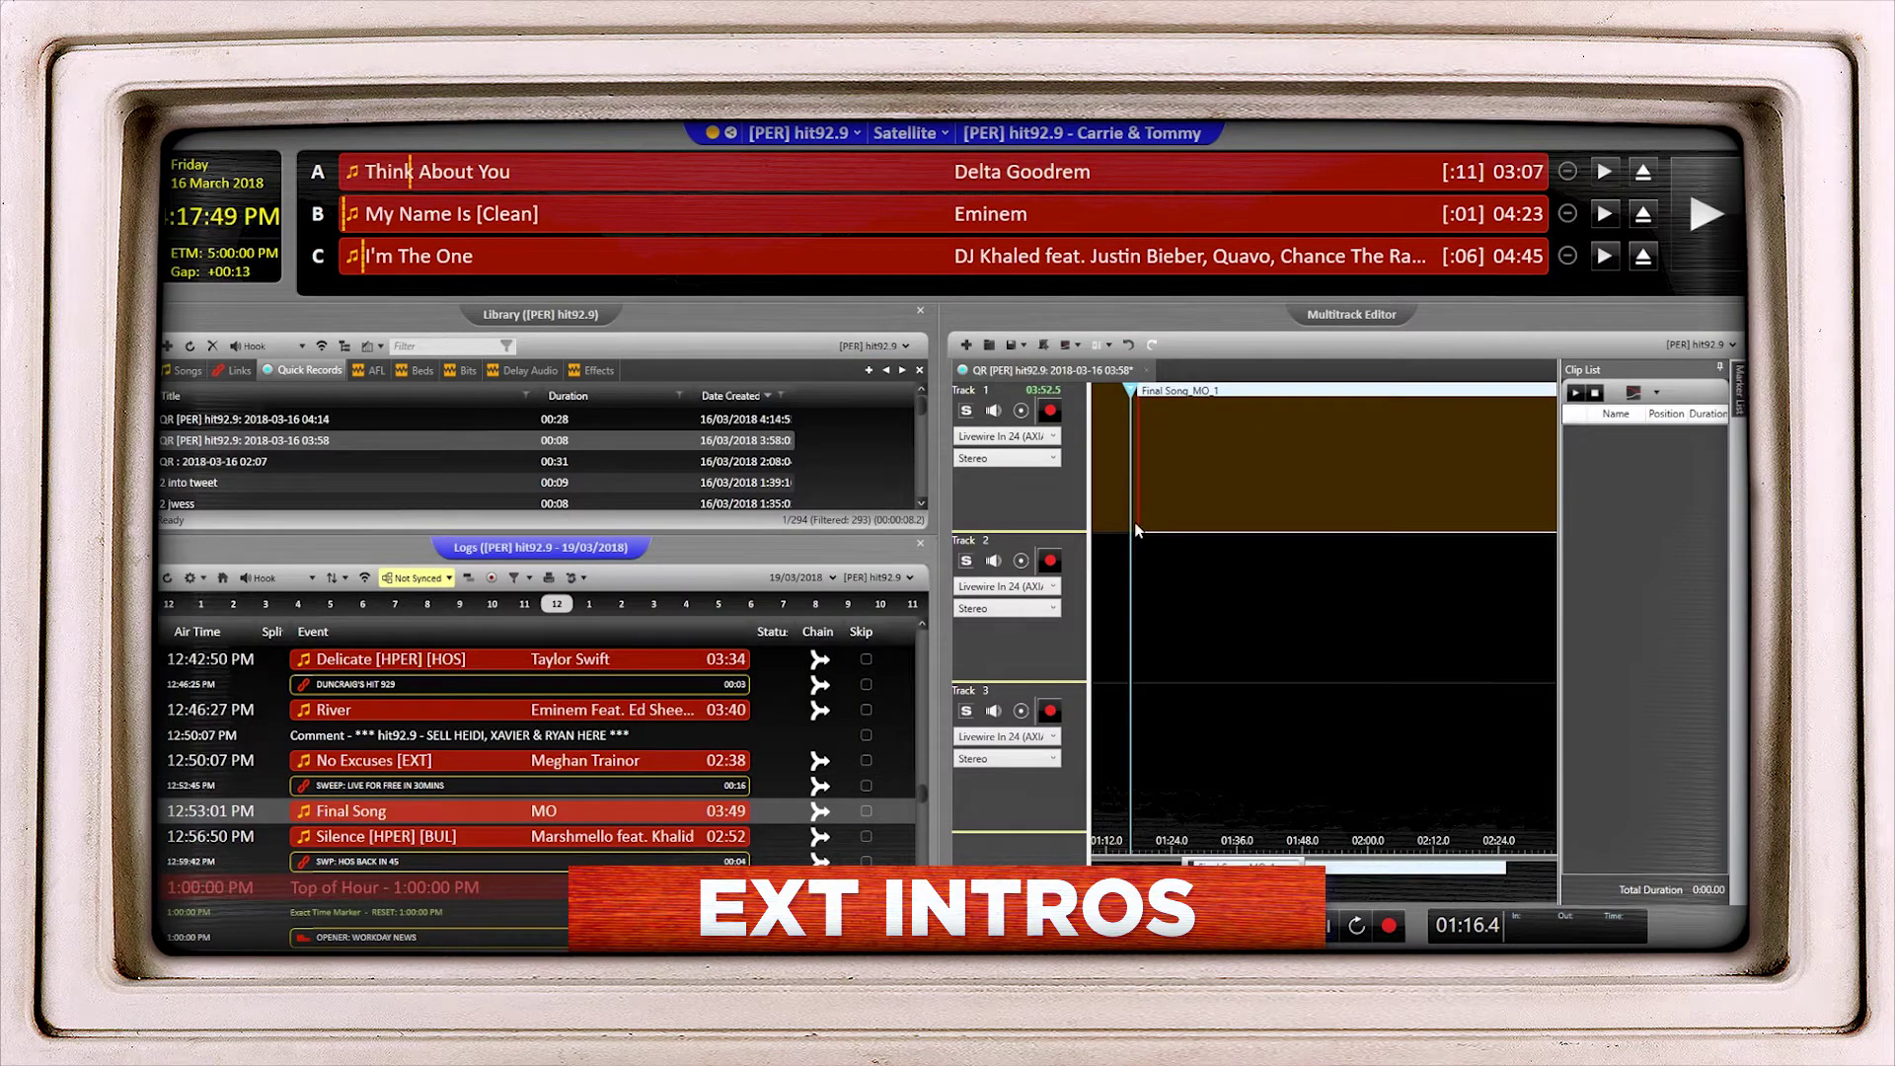
Audition Final Song's intro in the multitrack session and repeat it back to back on Track 1 as an extended intro.
scroll(1136, 502, "up", 3)
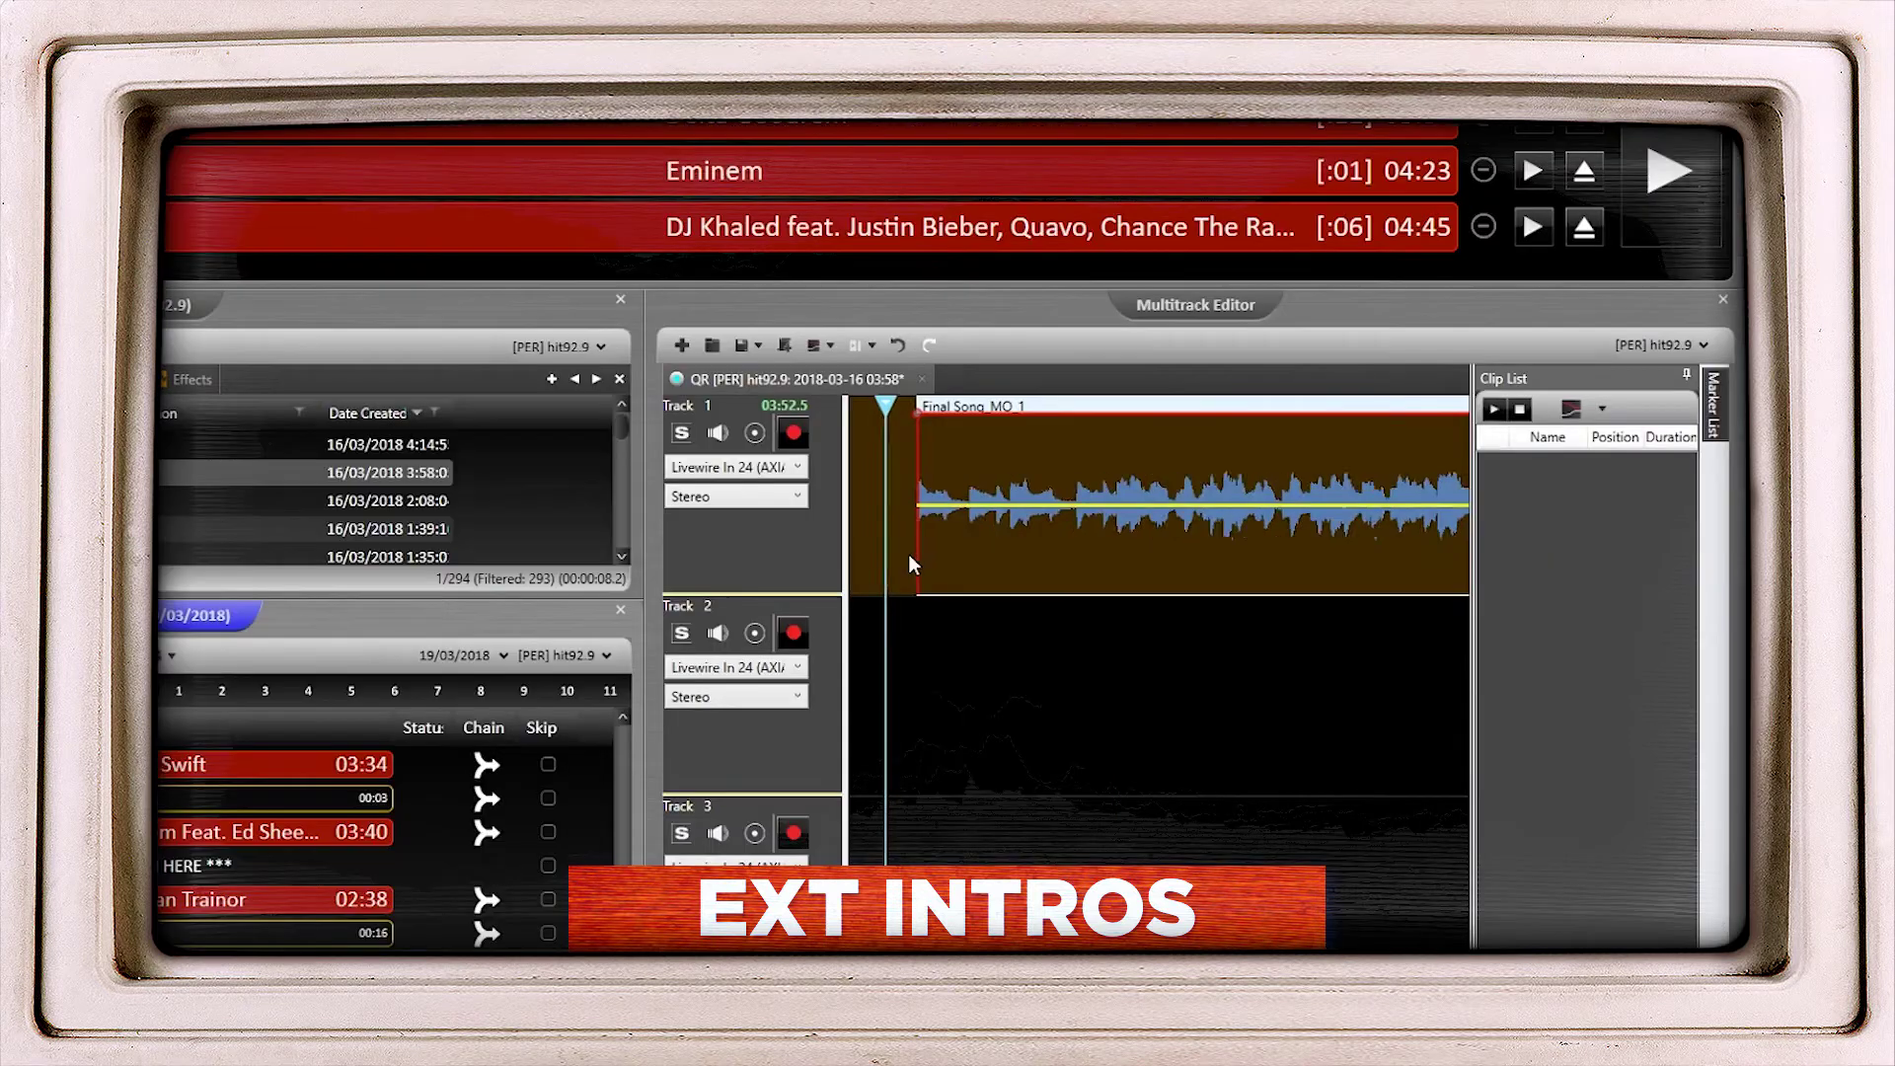
left_click(910, 654)
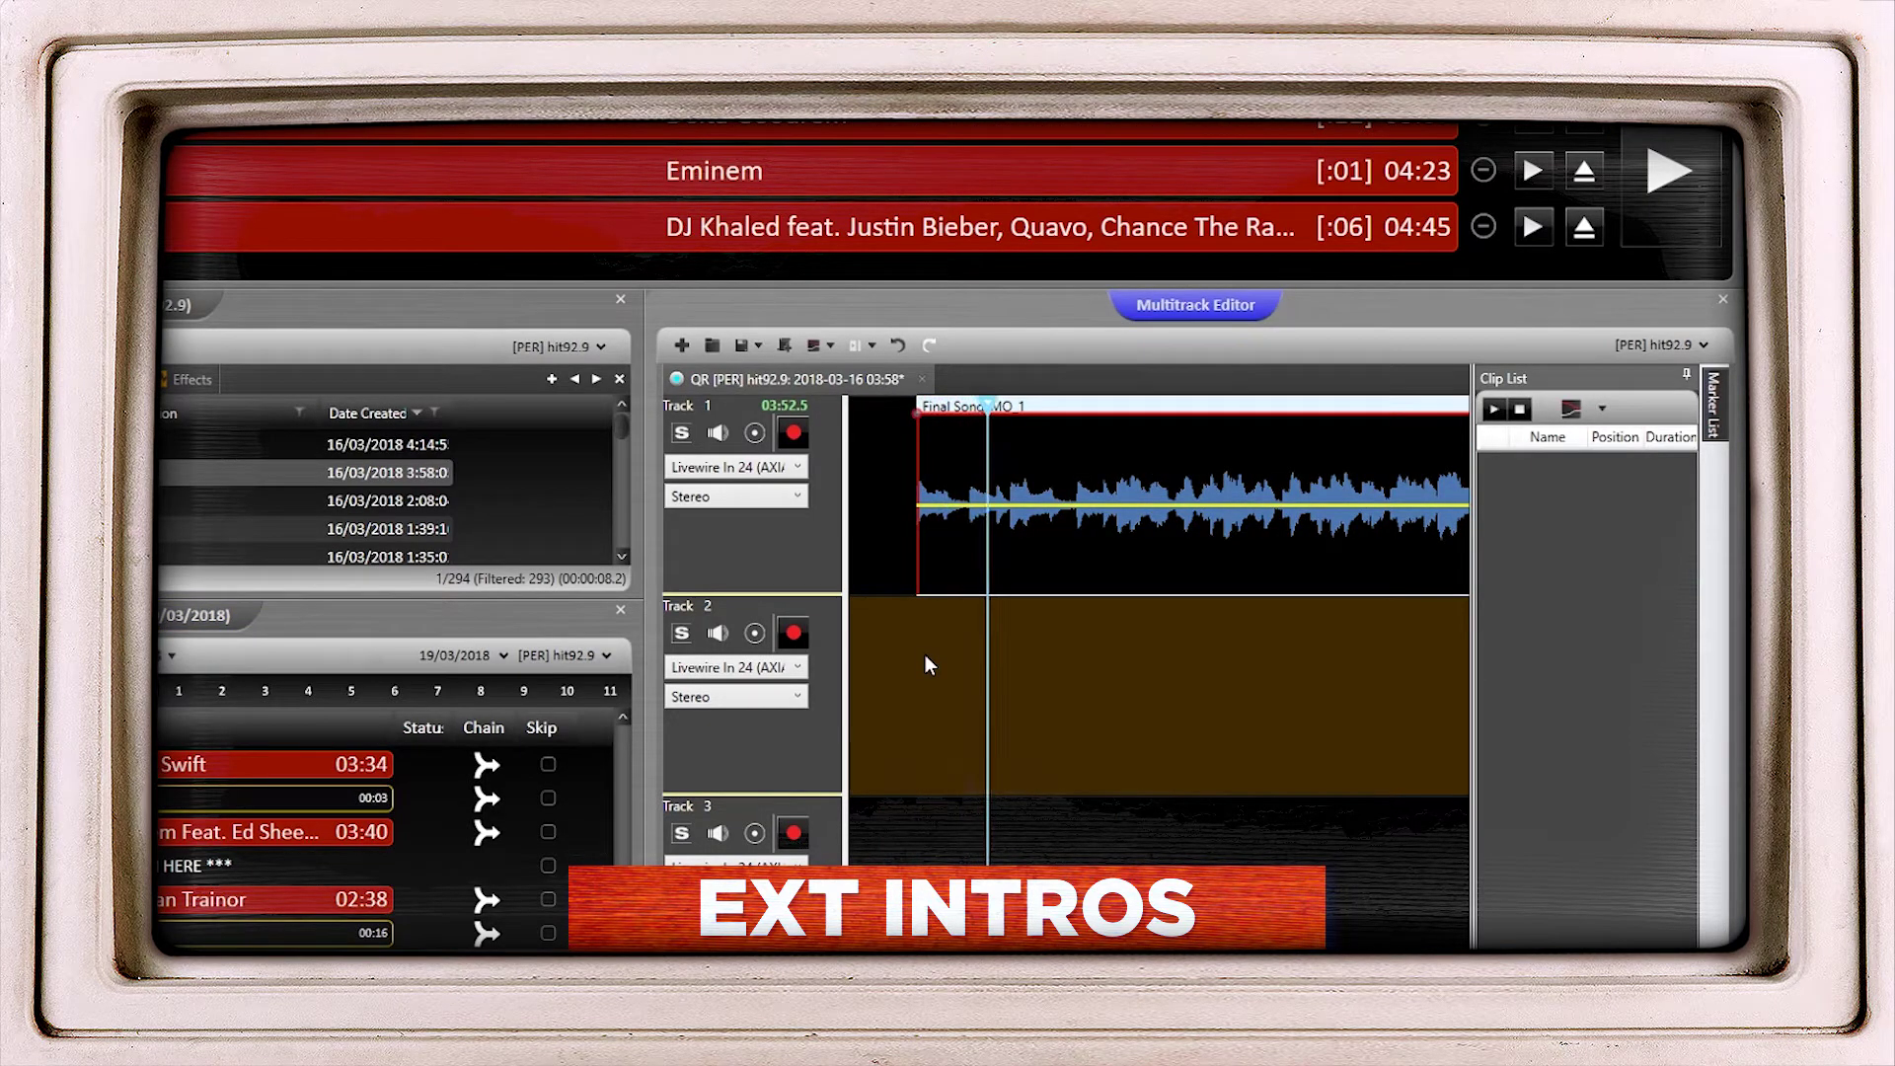
key("space")
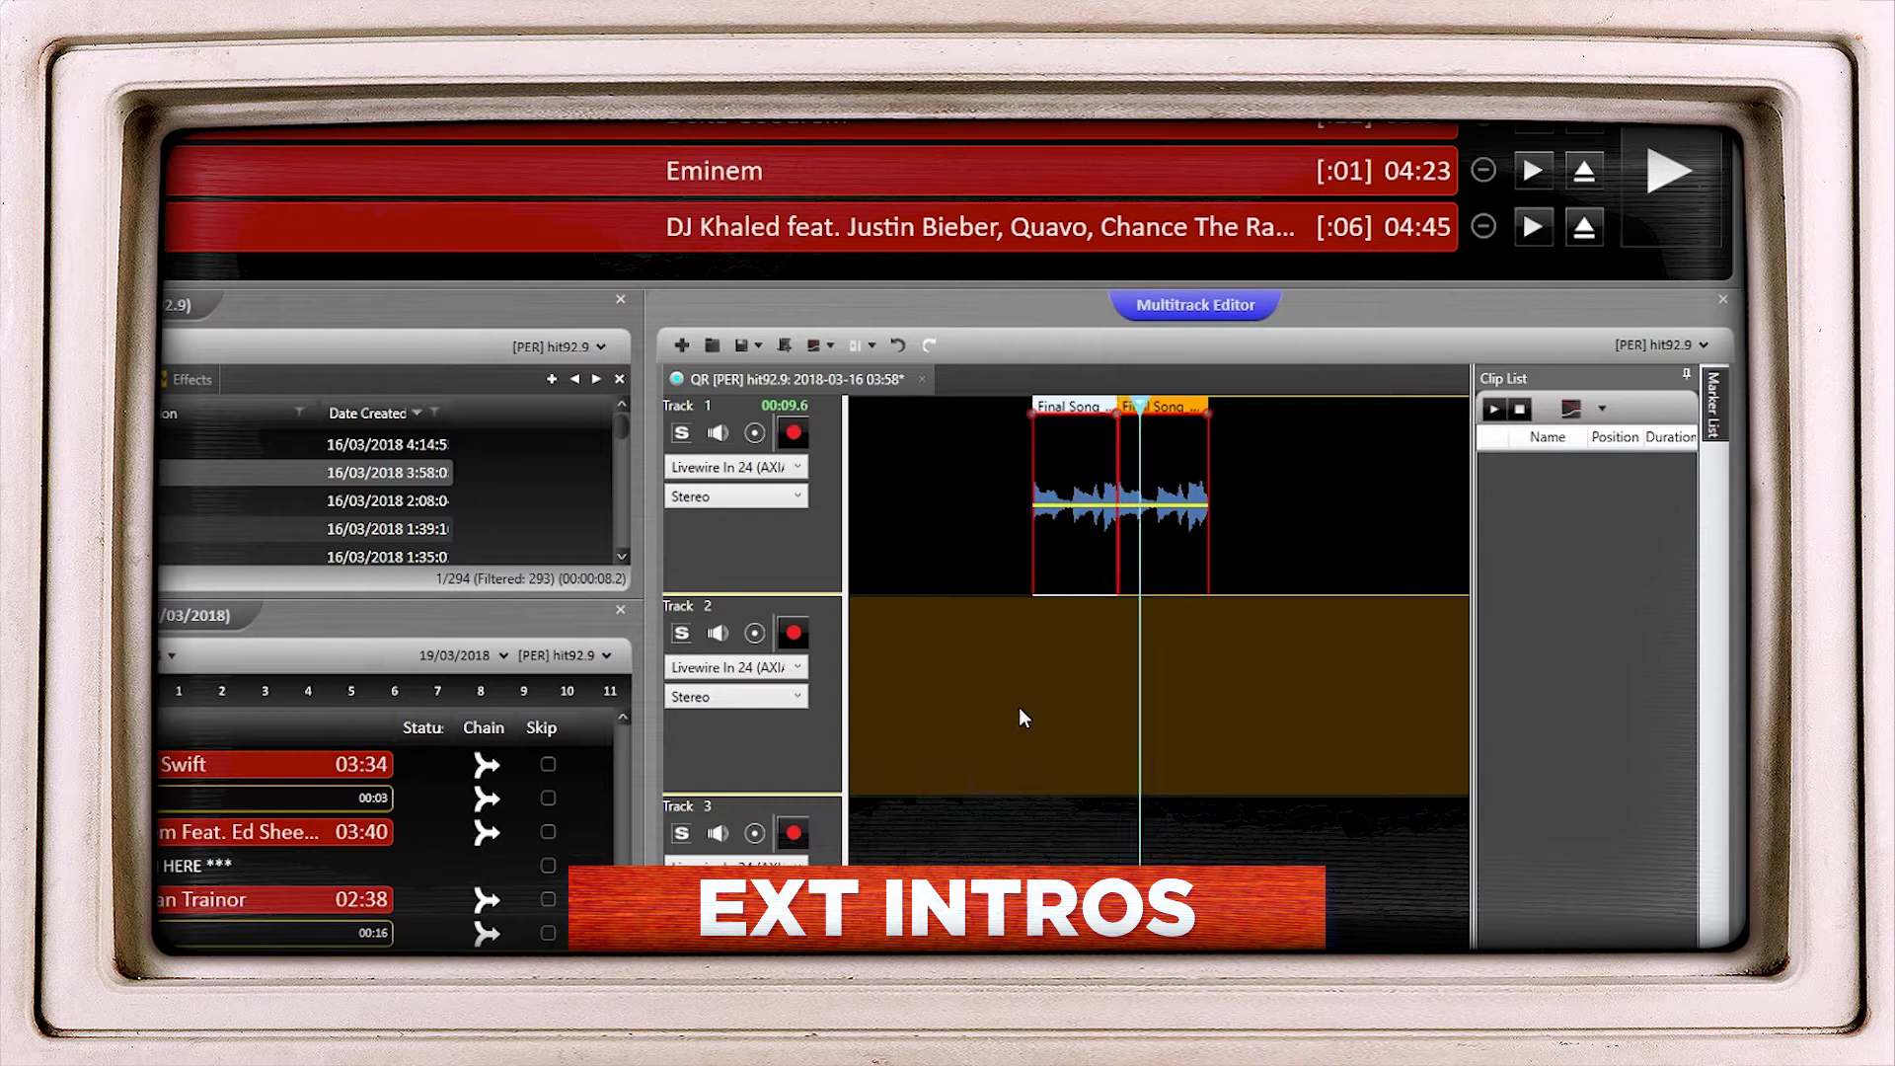
key("space")
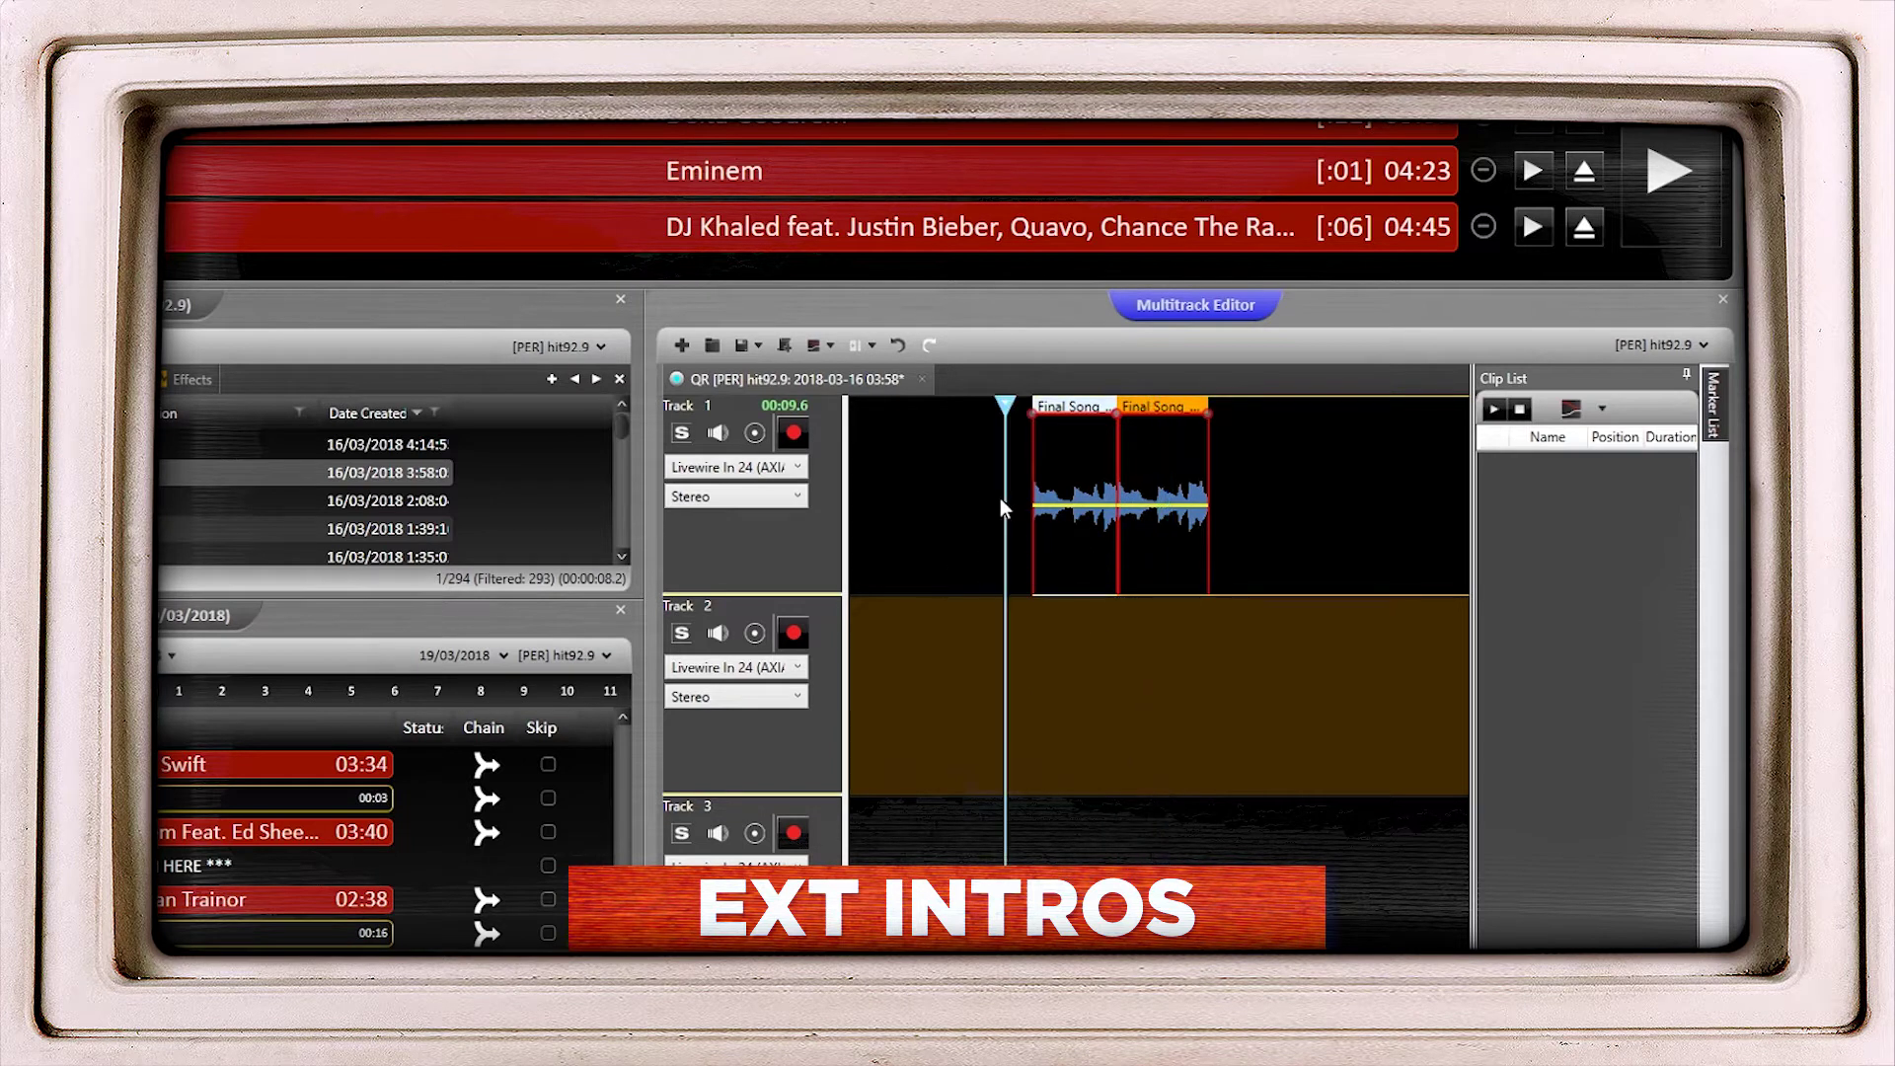
Select the extended intro from 01:16.0 to 01:30.1 and insert it into the log between the sweep and Final Song.
left_click_drag(999, 498, 1256, 495)
left_click_drag(1076, 575, 795, 829)
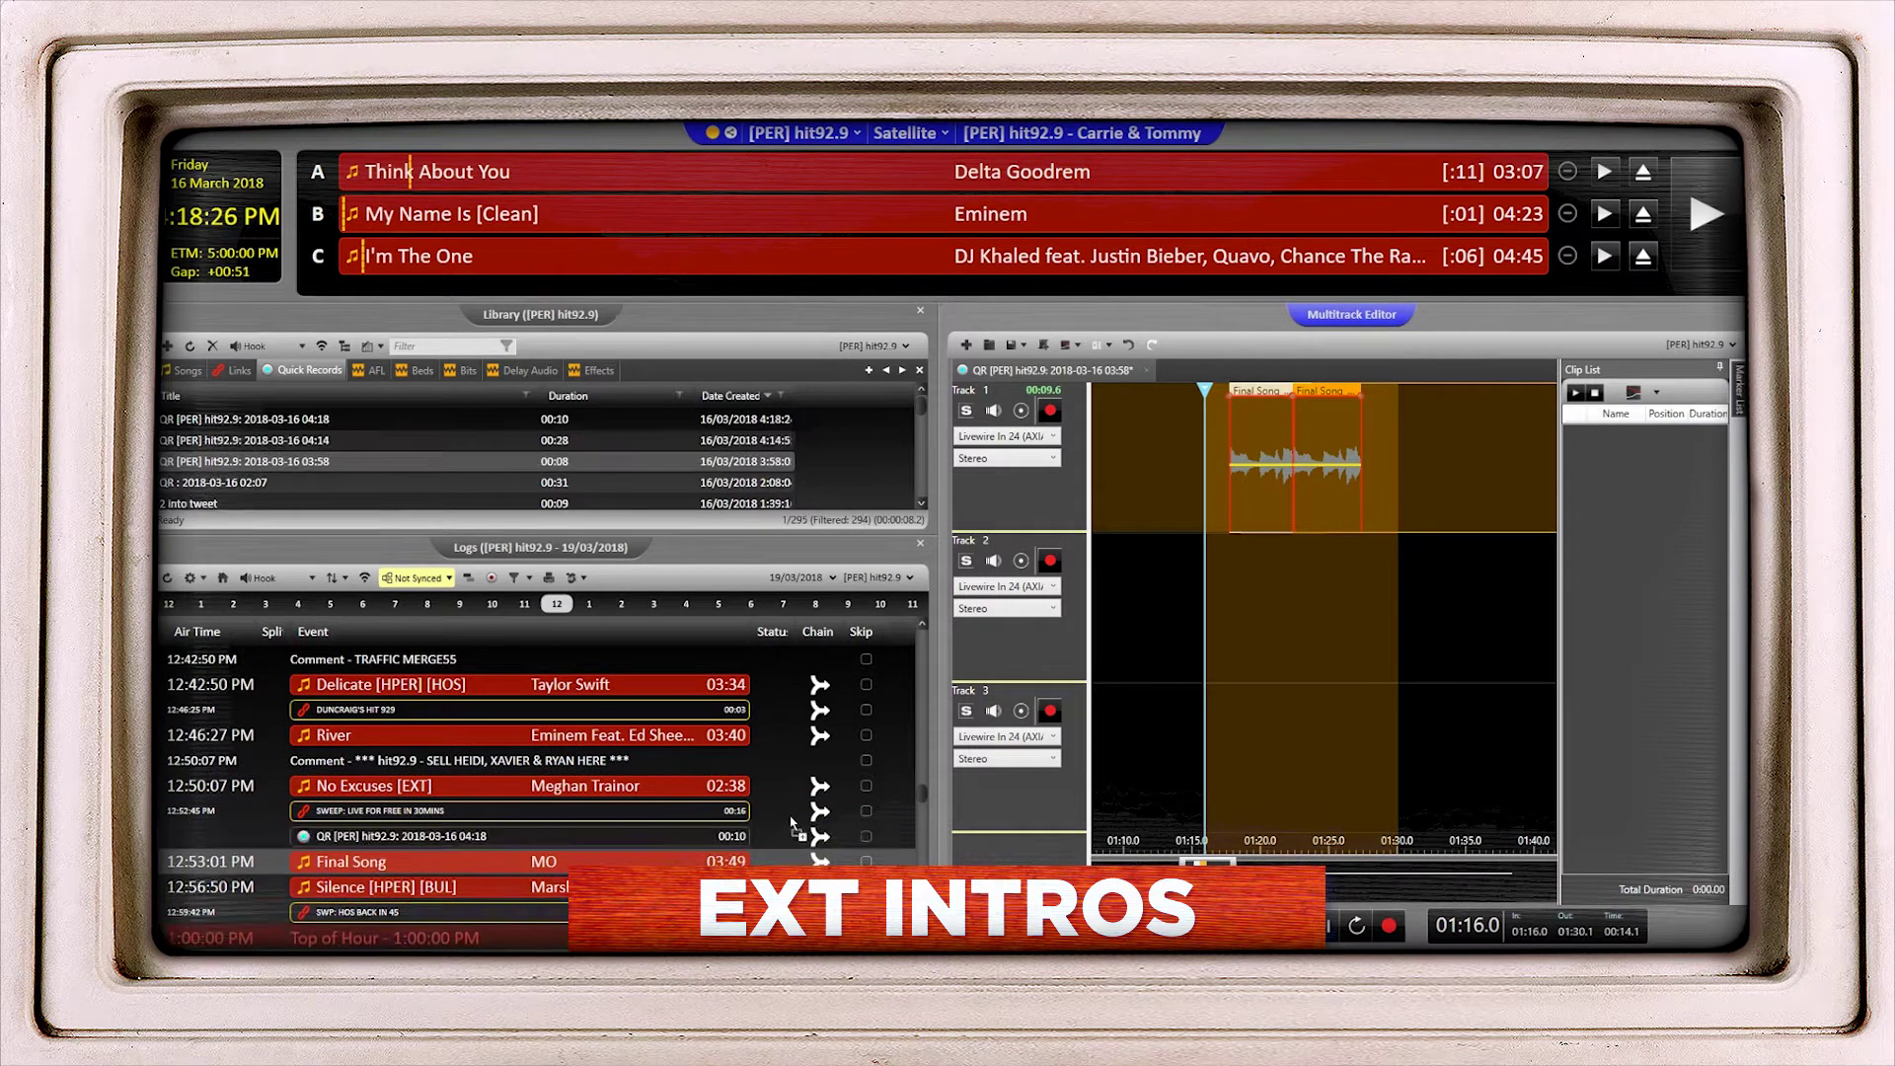
Open the segue for the extended intro in the log, pull Final Song slightly earlier against the intro's end, and audition it.
left_click(415, 839)
left_click(474, 580)
scroll(1214, 740, "up", 2)
left_click_drag(1214, 740, 1176, 727)
left_click(997, 861)
Move the extended intro earlier so it overlaps the end of No Excuses and runs beneath the LIVE FOR FREE IN 30MINS sweep.
scroll(1257, 682, "down", 2)
scroll(1257, 672, "down", 2)
left_click_drag(1244, 647, 849, 648)
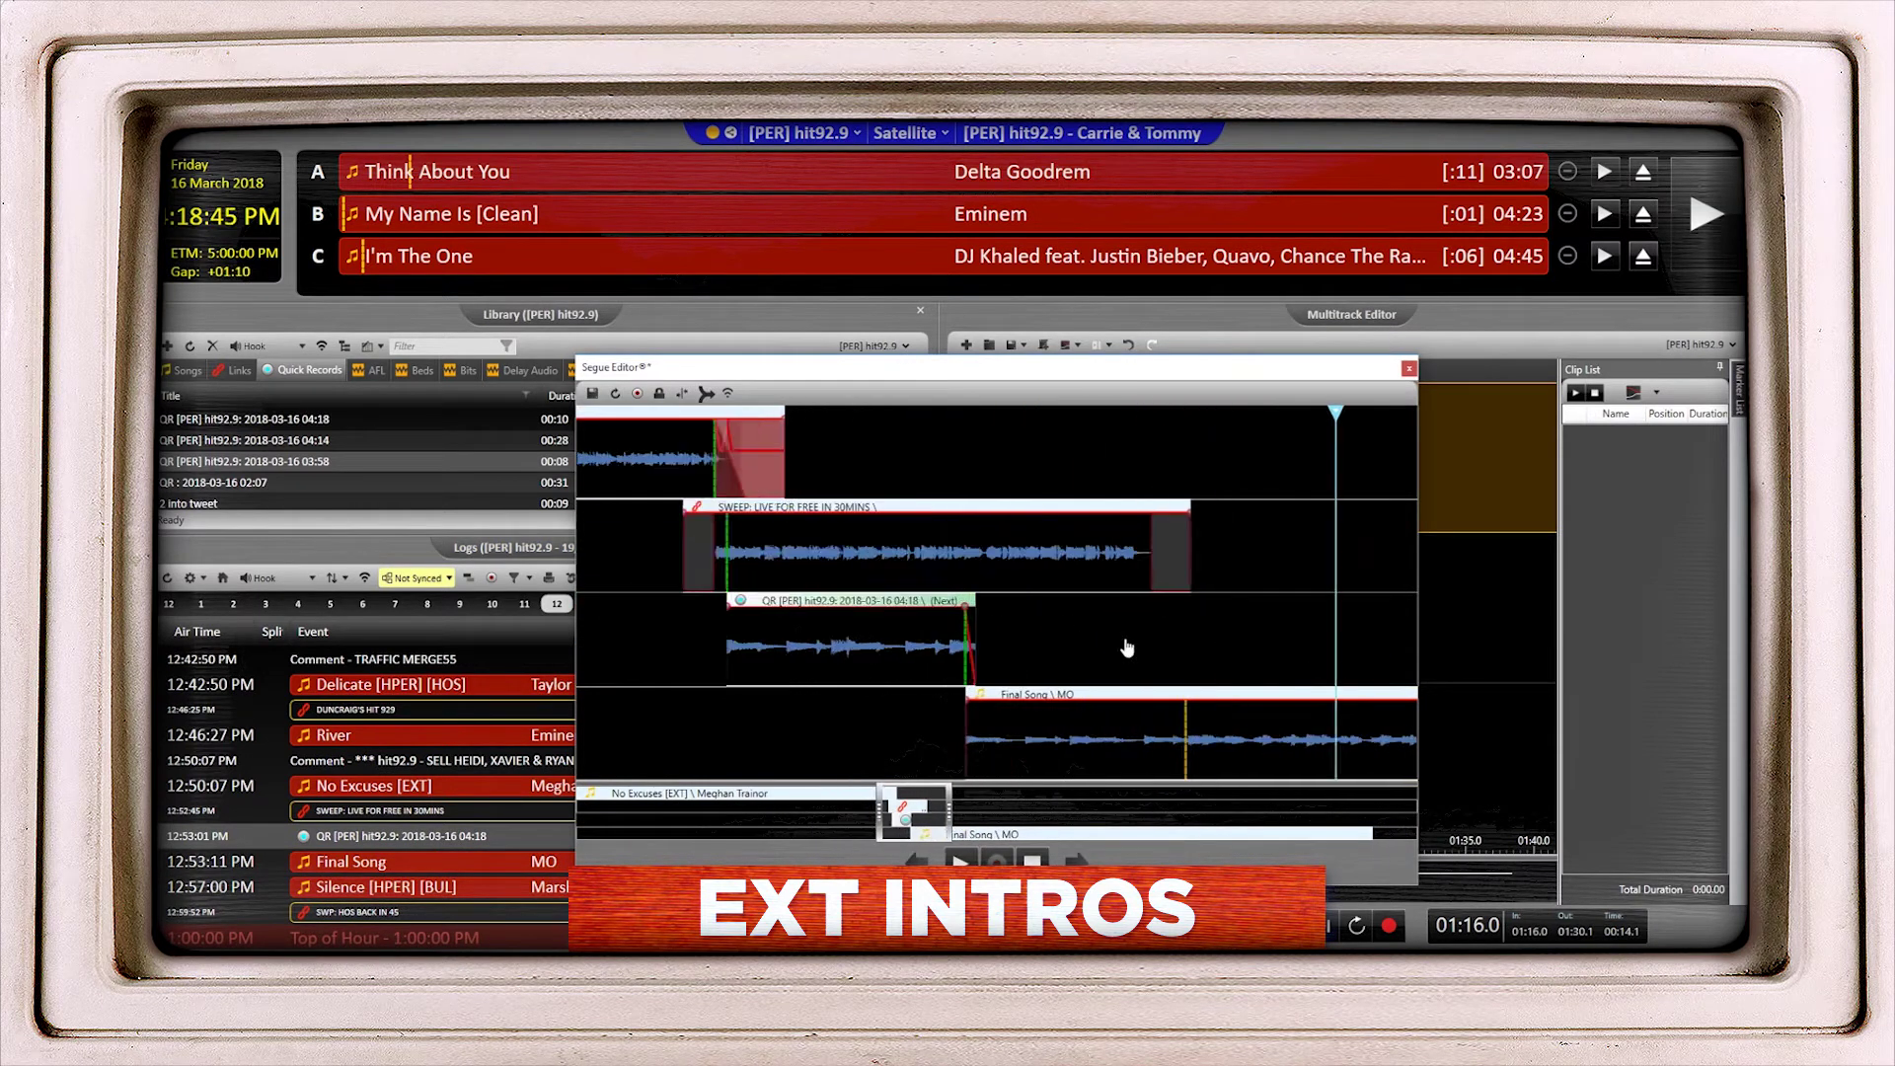
scroll(1126, 648, "up", 2)
left_click_drag(918, 814, 893, 814)
Remove the fade from the end of No Excuses and set a fade-in near the start of the extended intro.
right_click(830, 472)
left_click(776, 623)
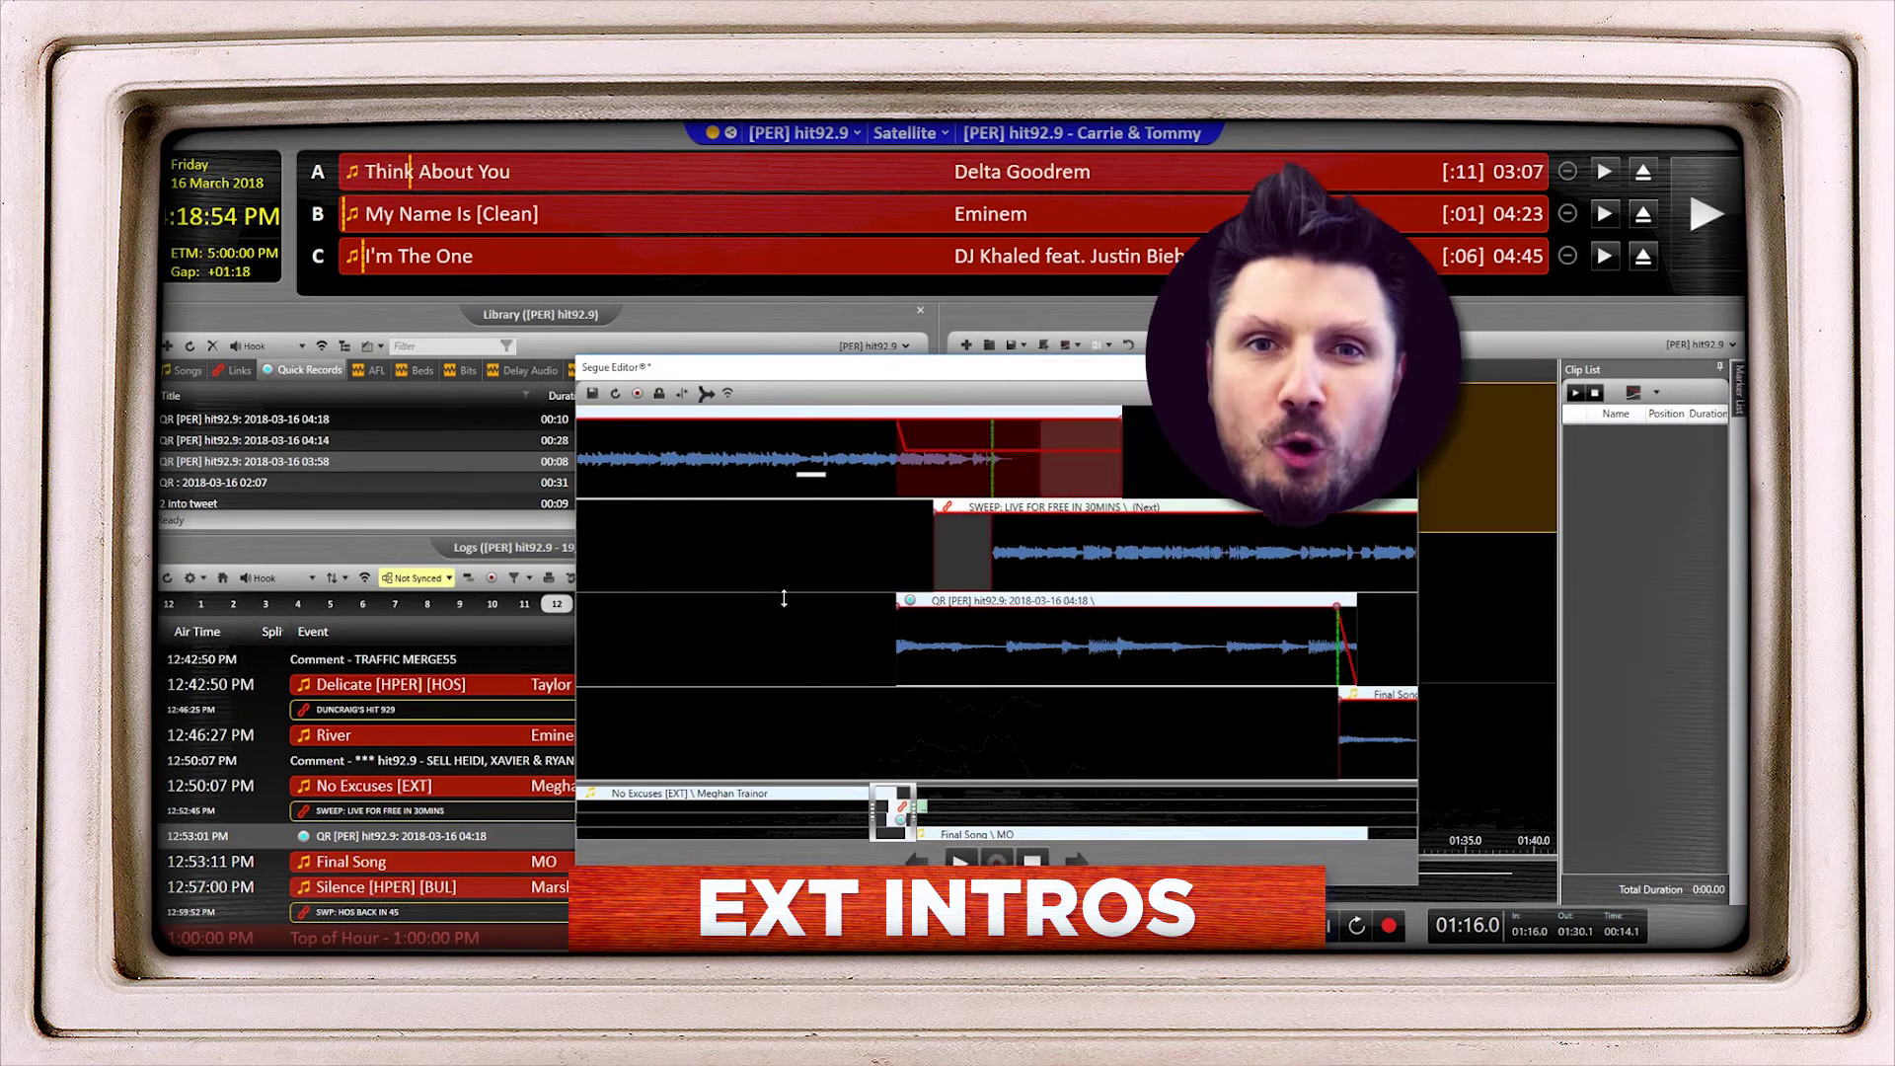
right_click(998, 615)
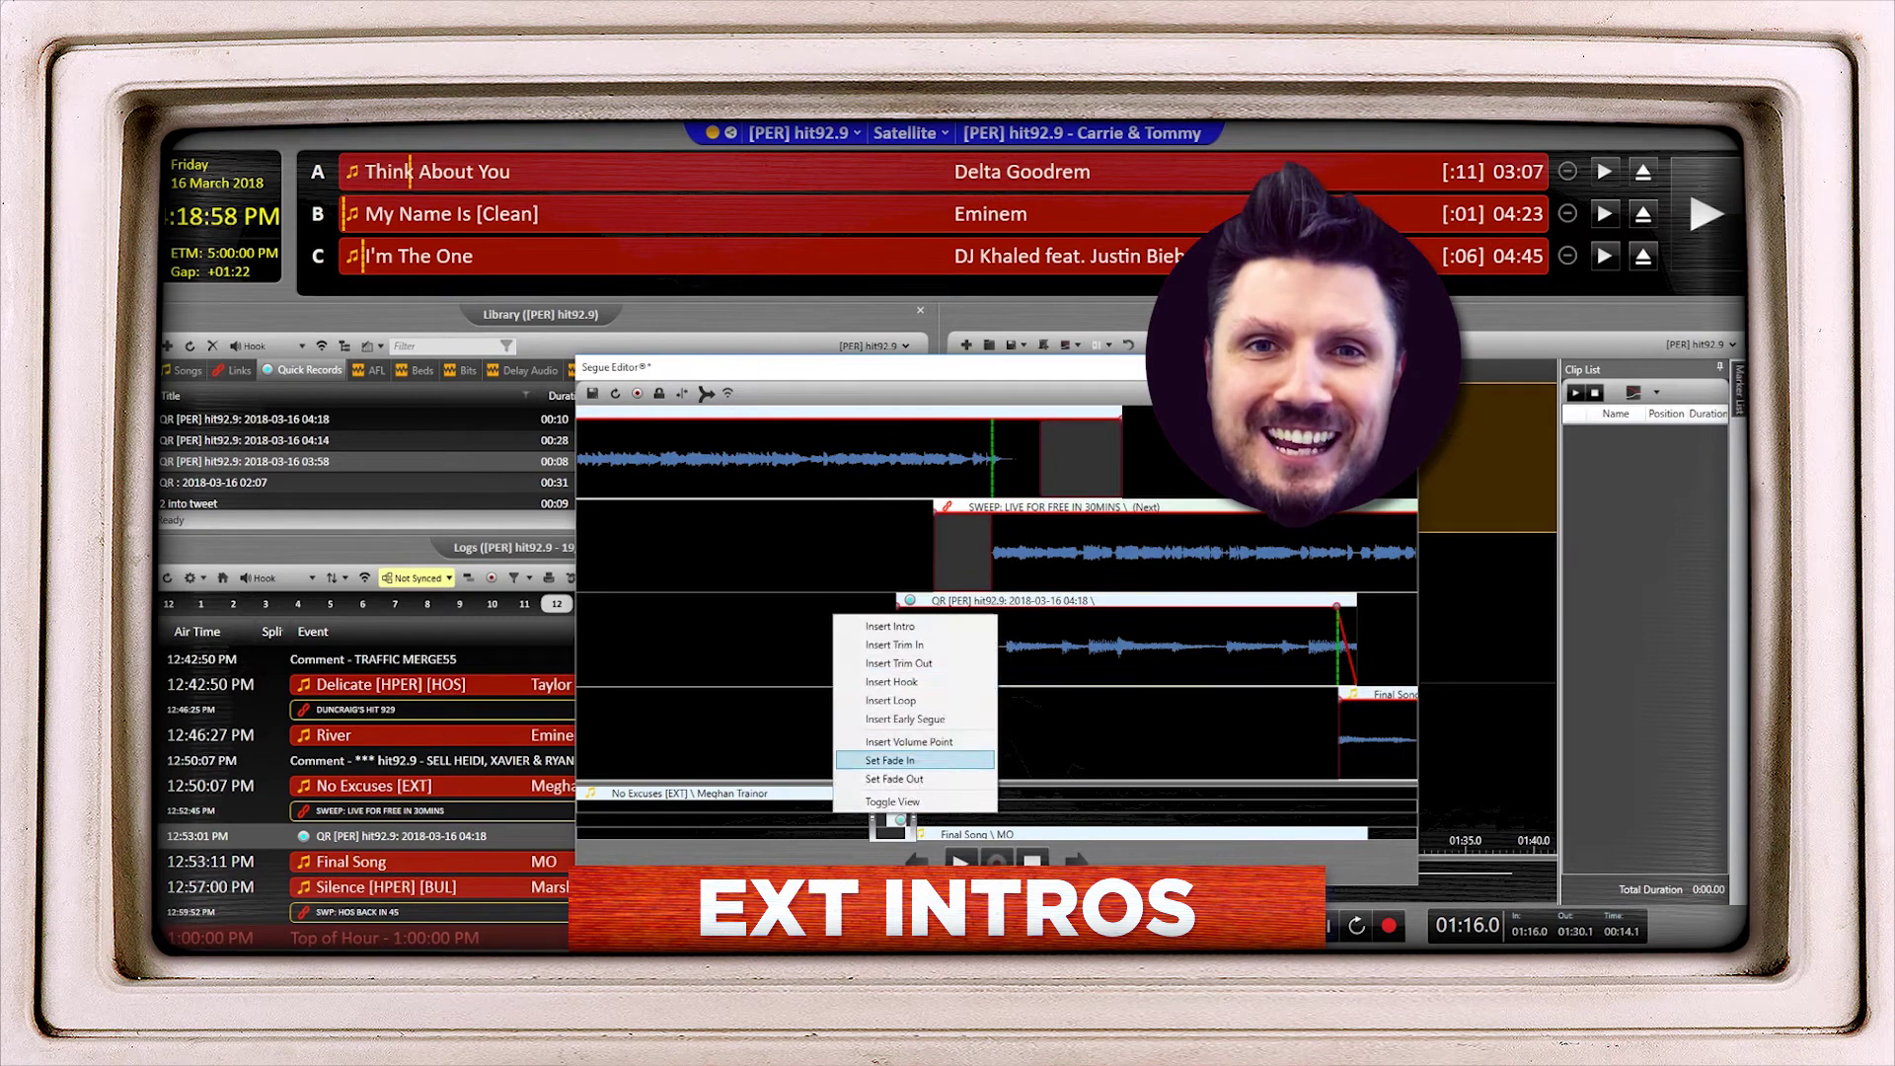
left_click(914, 760)
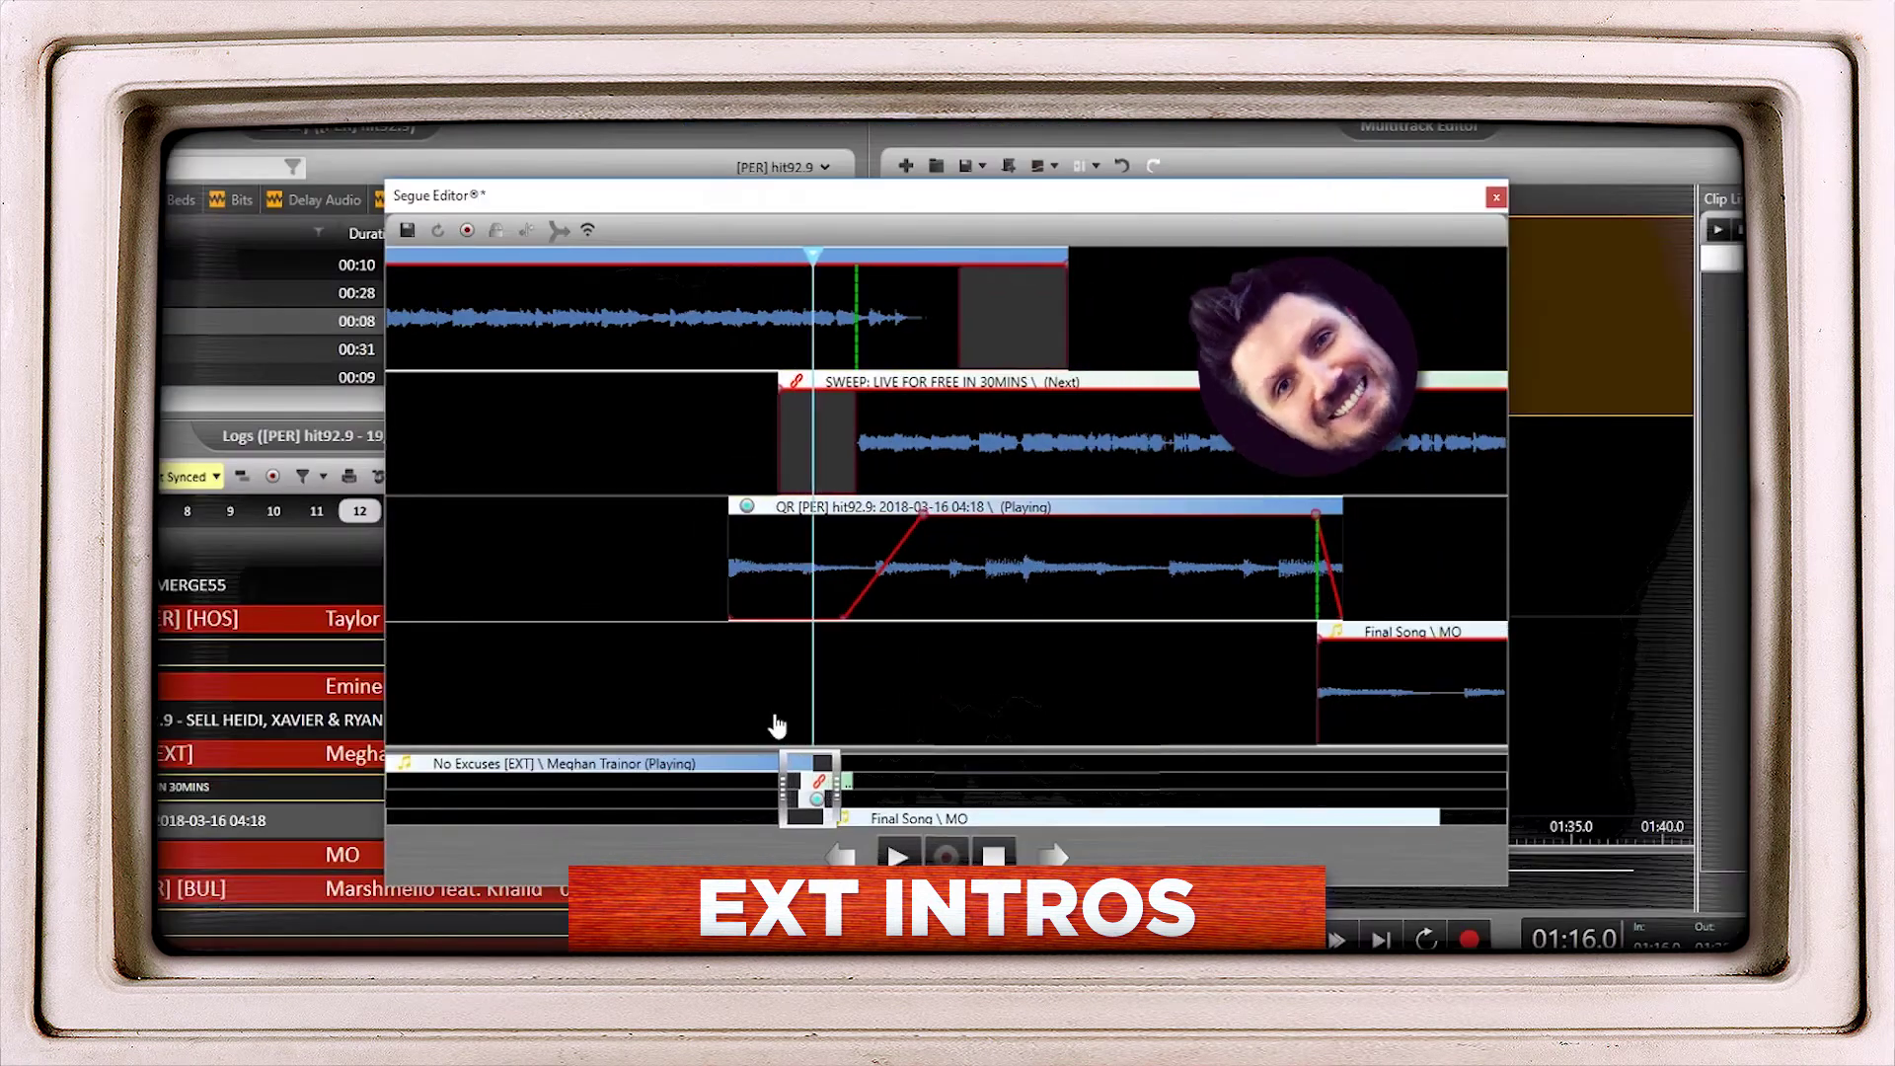
Lower the extended intro's volume line at the end of its fade-in and at the start of its fade-out.
scroll(899, 576, "down", 2)
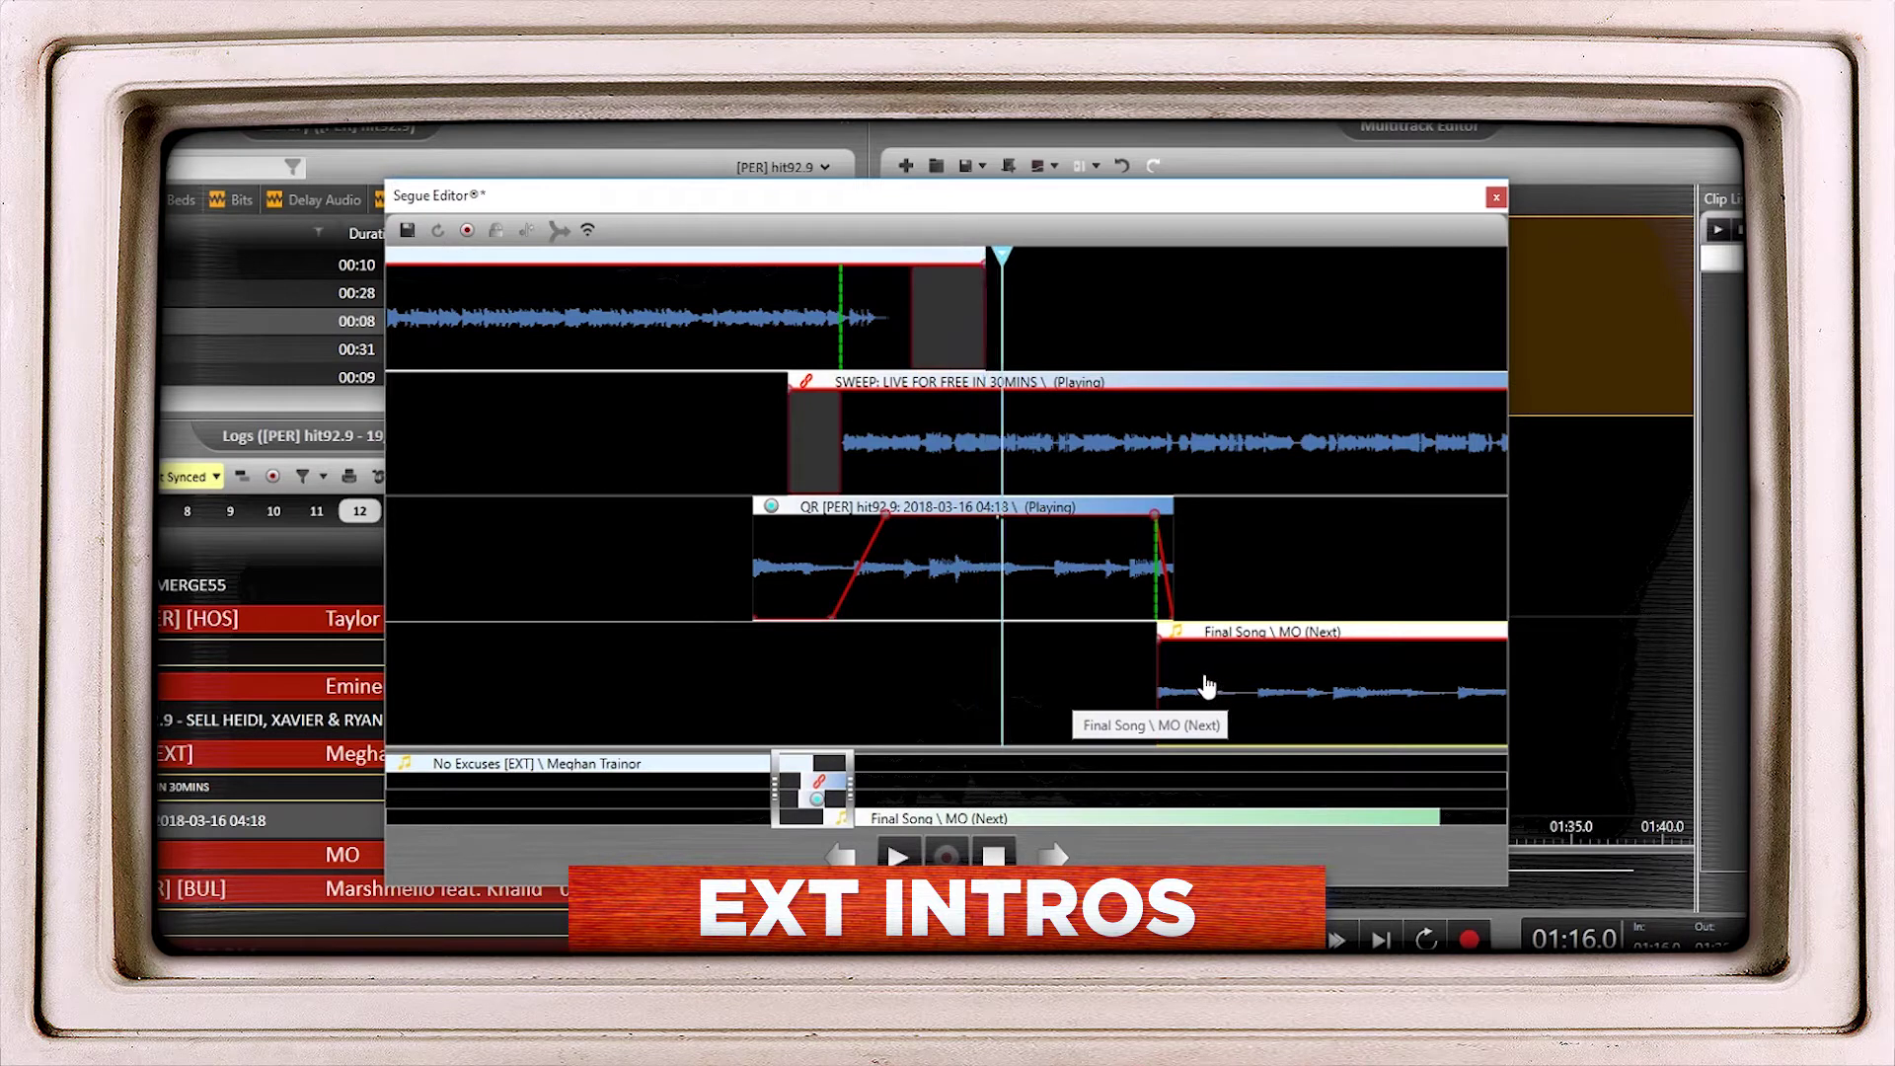
left_click_drag(886, 514, 882, 555)
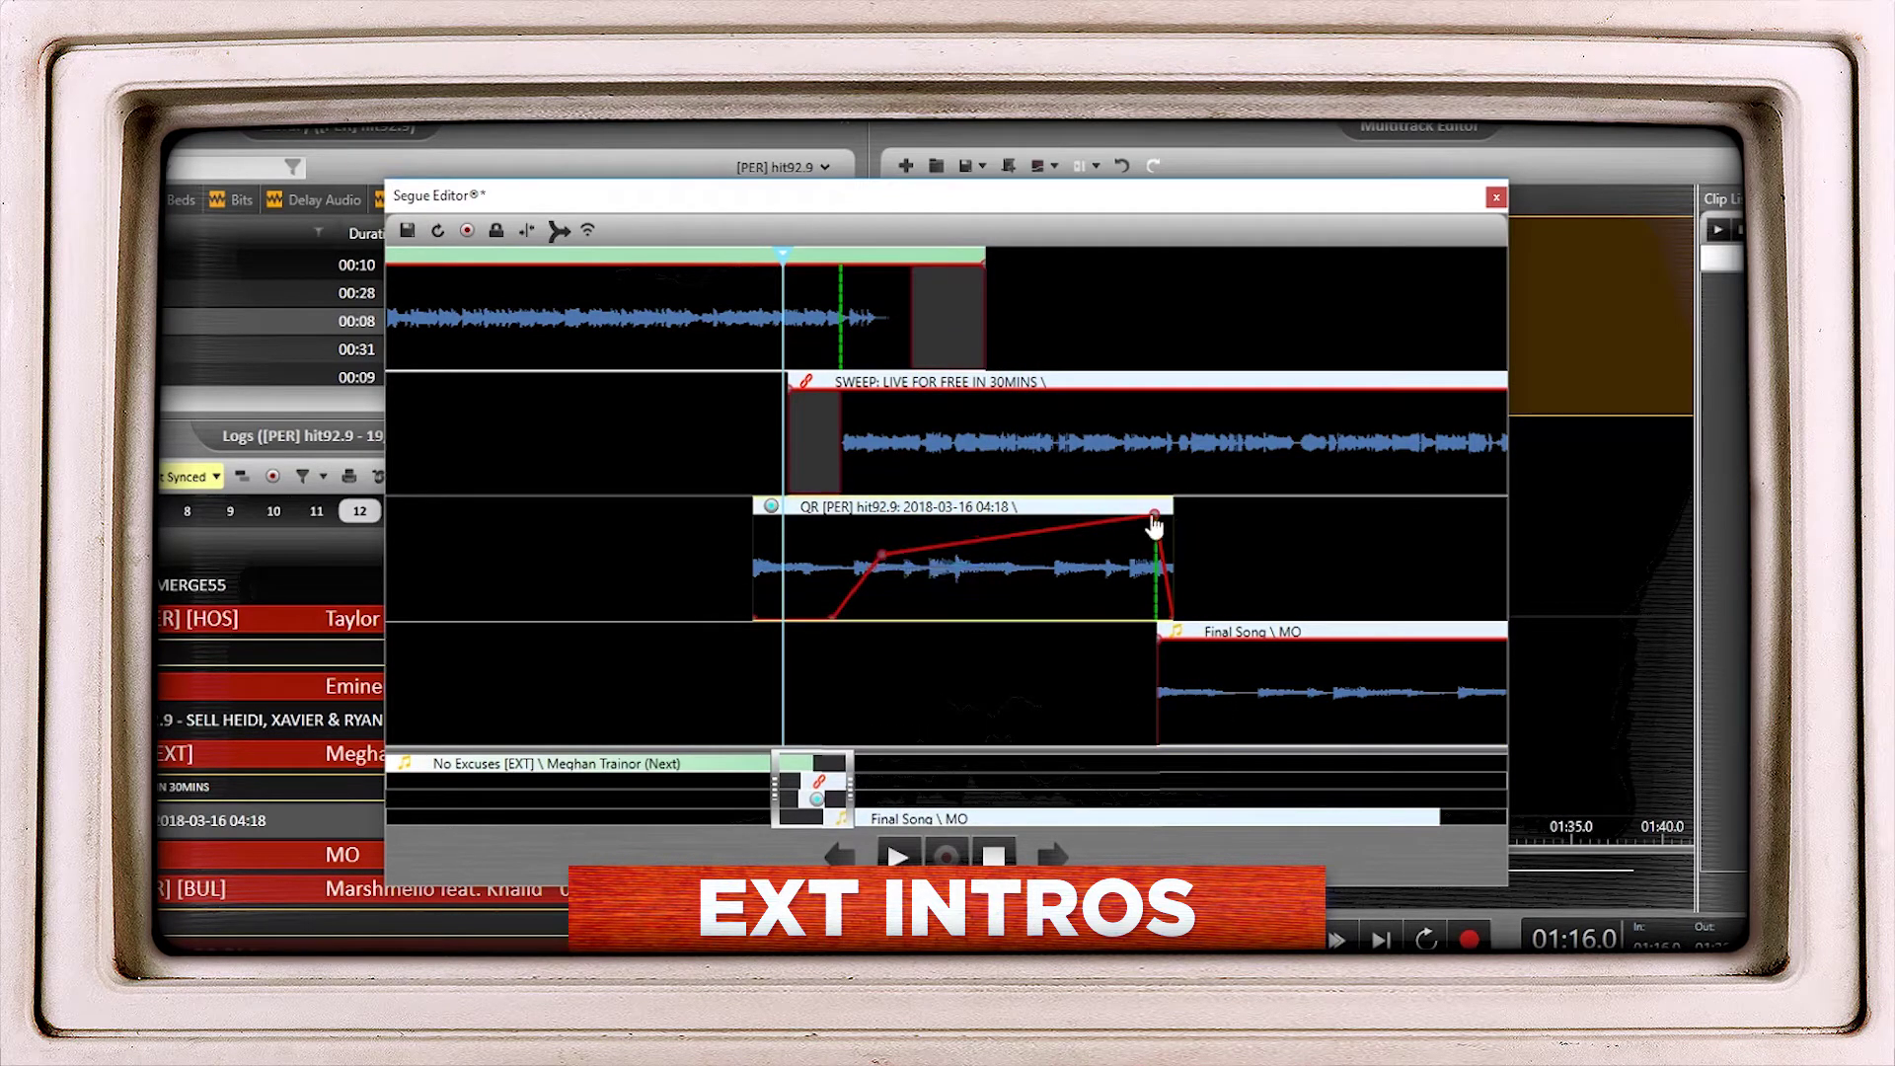
left_click_drag(1154, 514, 1157, 550)
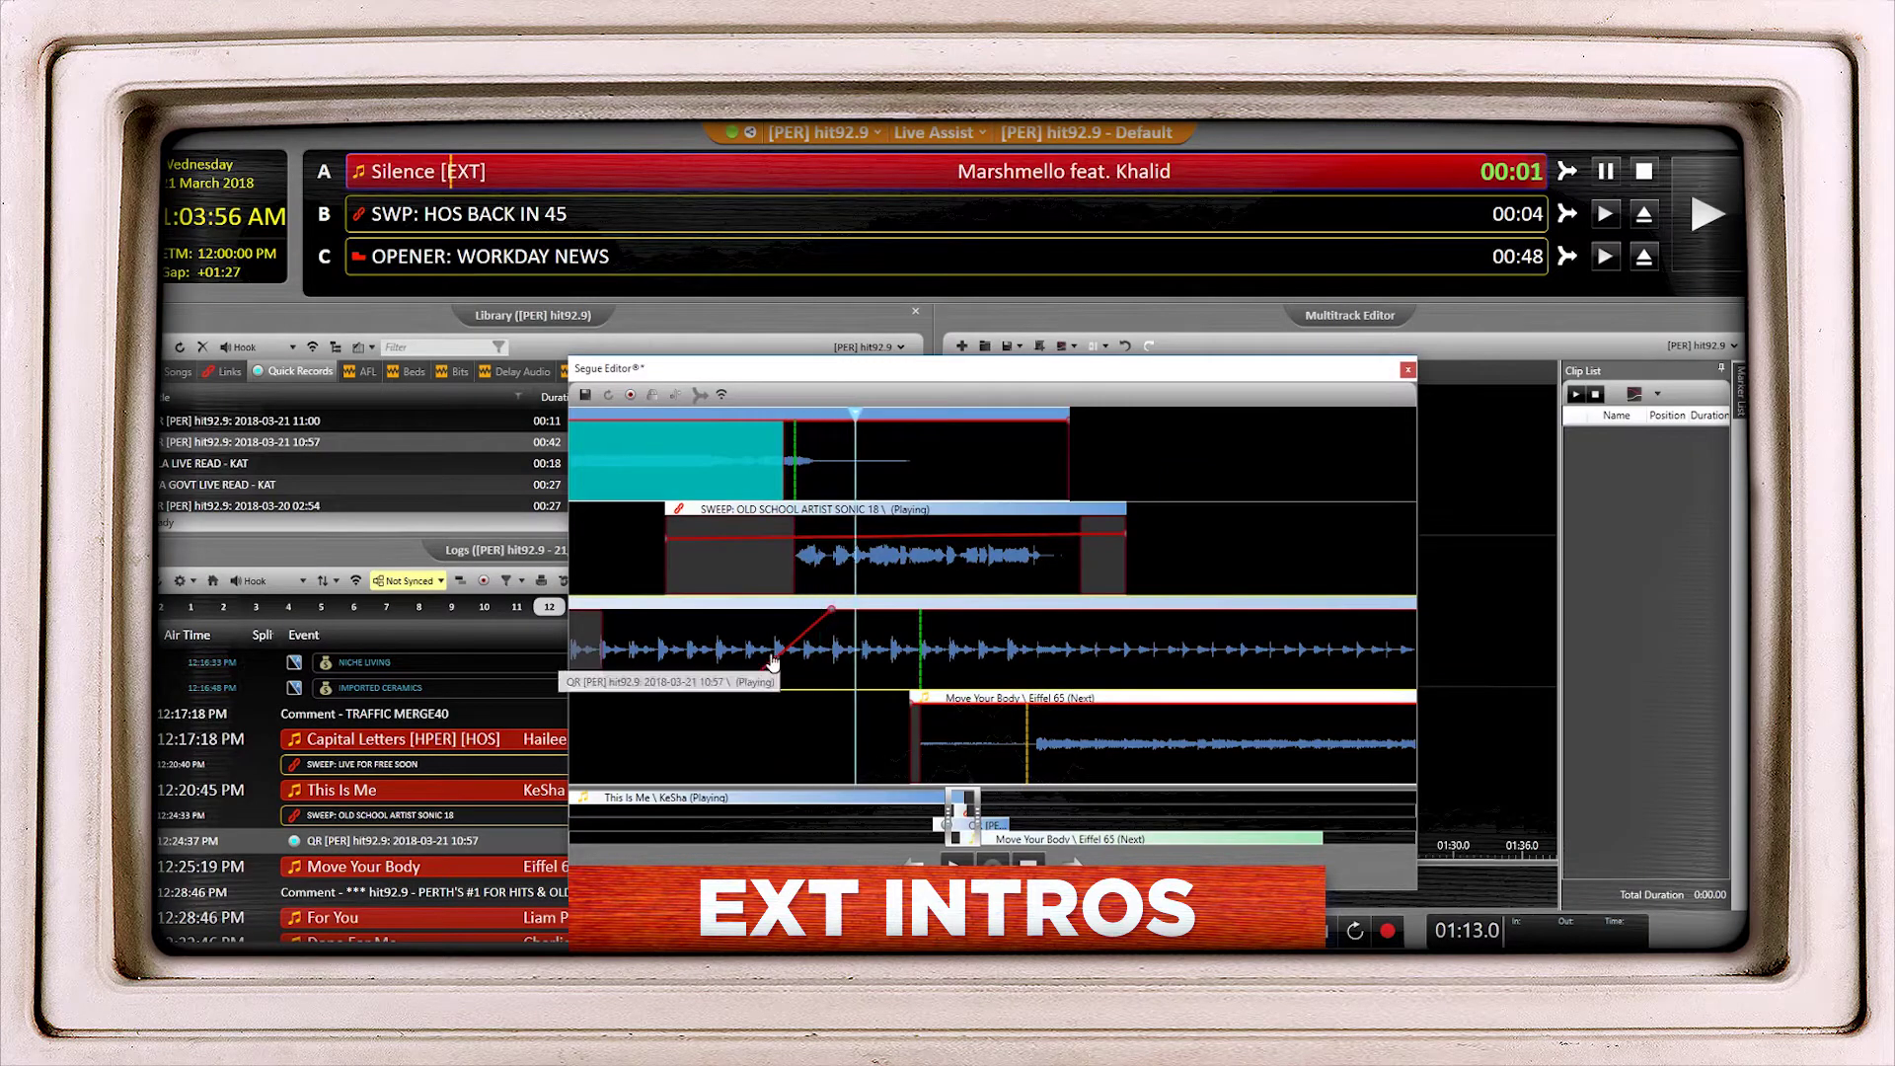
Insert a volume point on the fade-in of the extended intro before Move Your Body and lower the fade's end point to about 78%.
right_click(771, 658)
left_click(734, 745)
left_click_drag(831, 612, 835, 639)
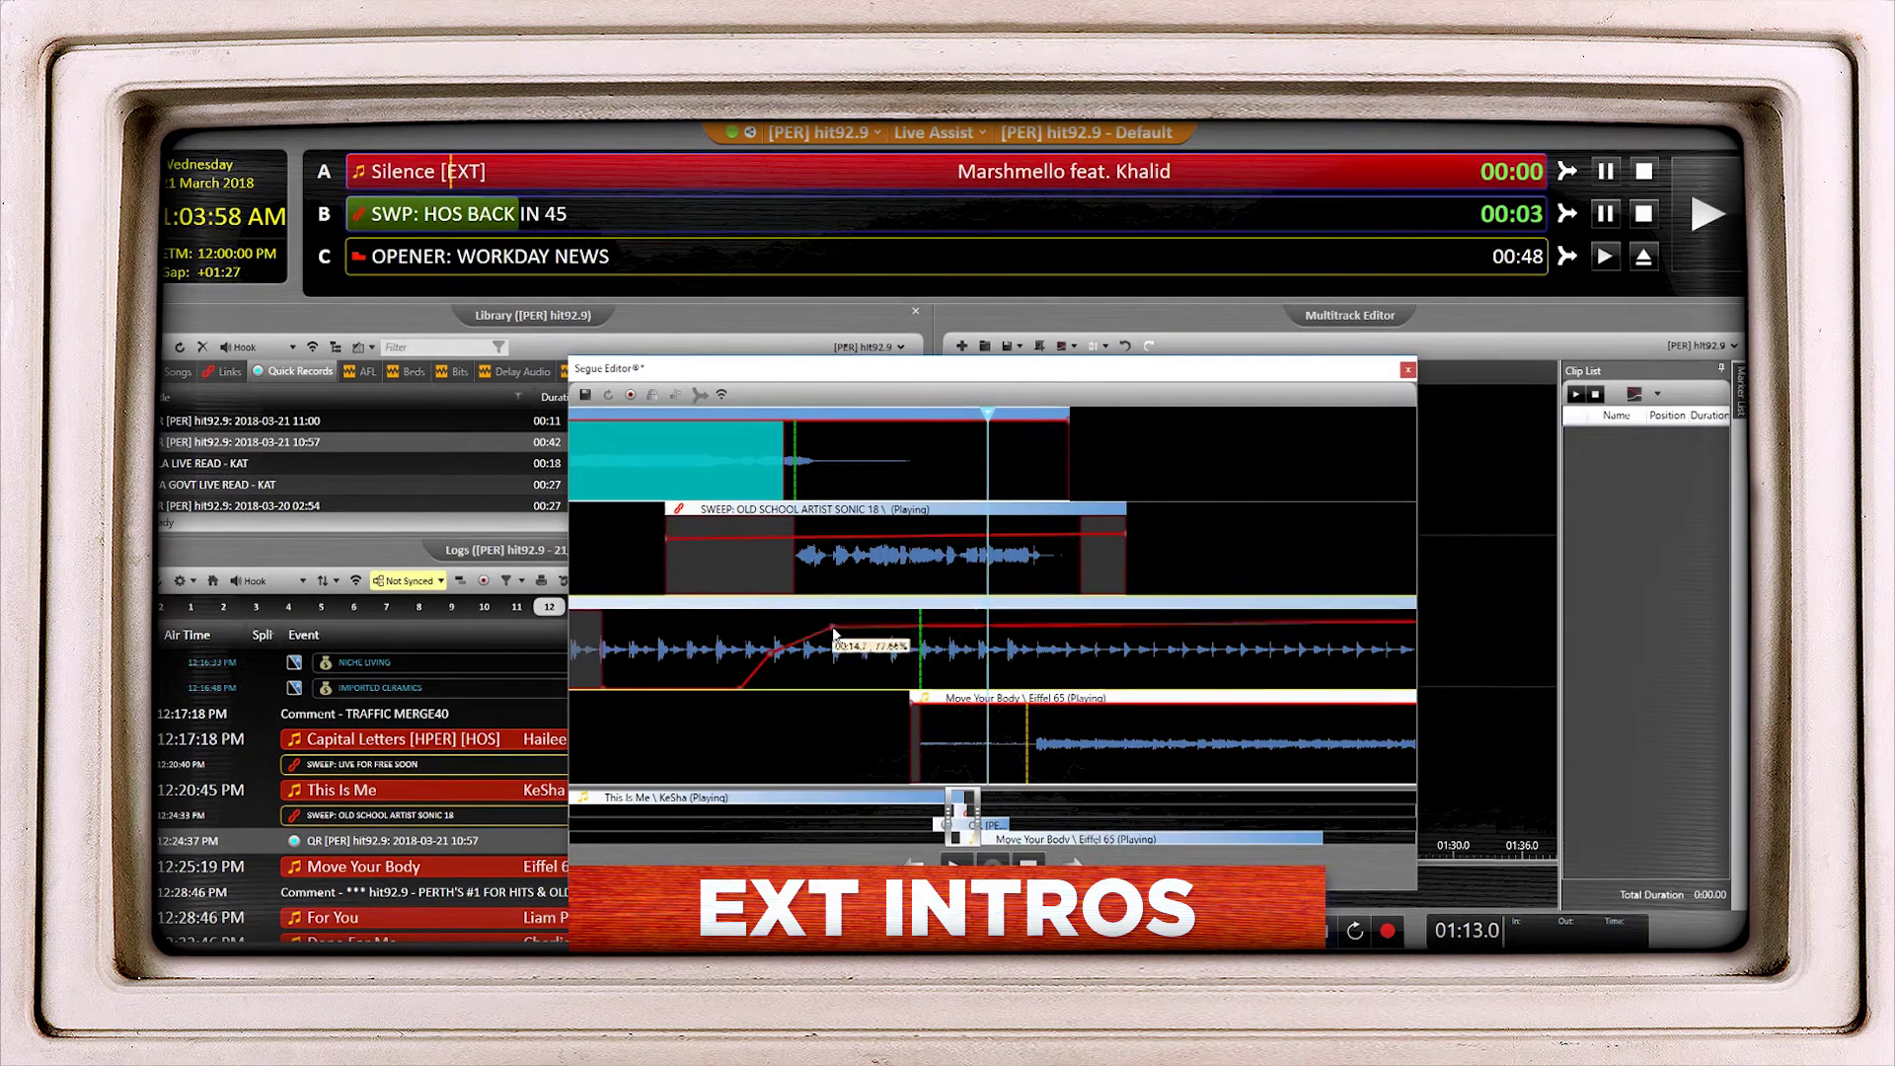
Insert two more volume points on the extended intro, one after the fade-in and one further along beneath Move Your Body.
right_click(855, 641)
left_click(1006, 709)
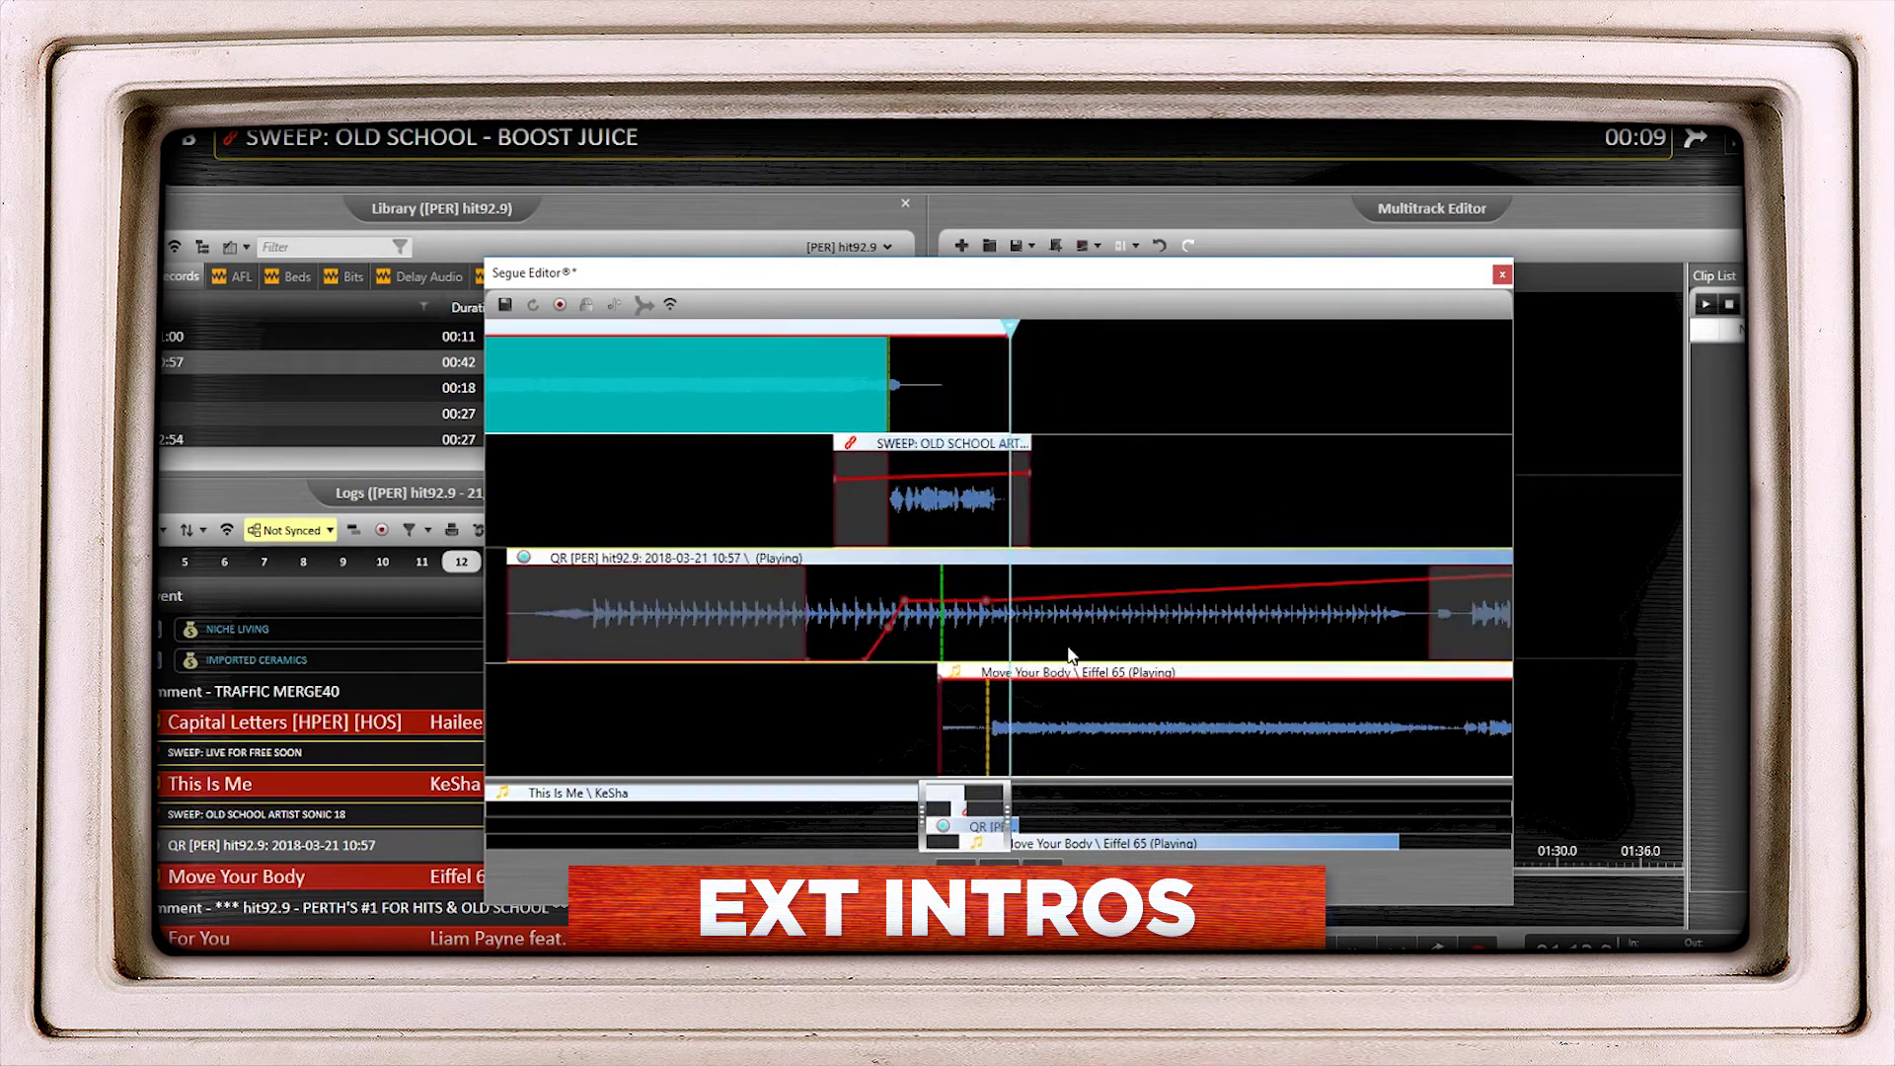
right_click(1116, 607)
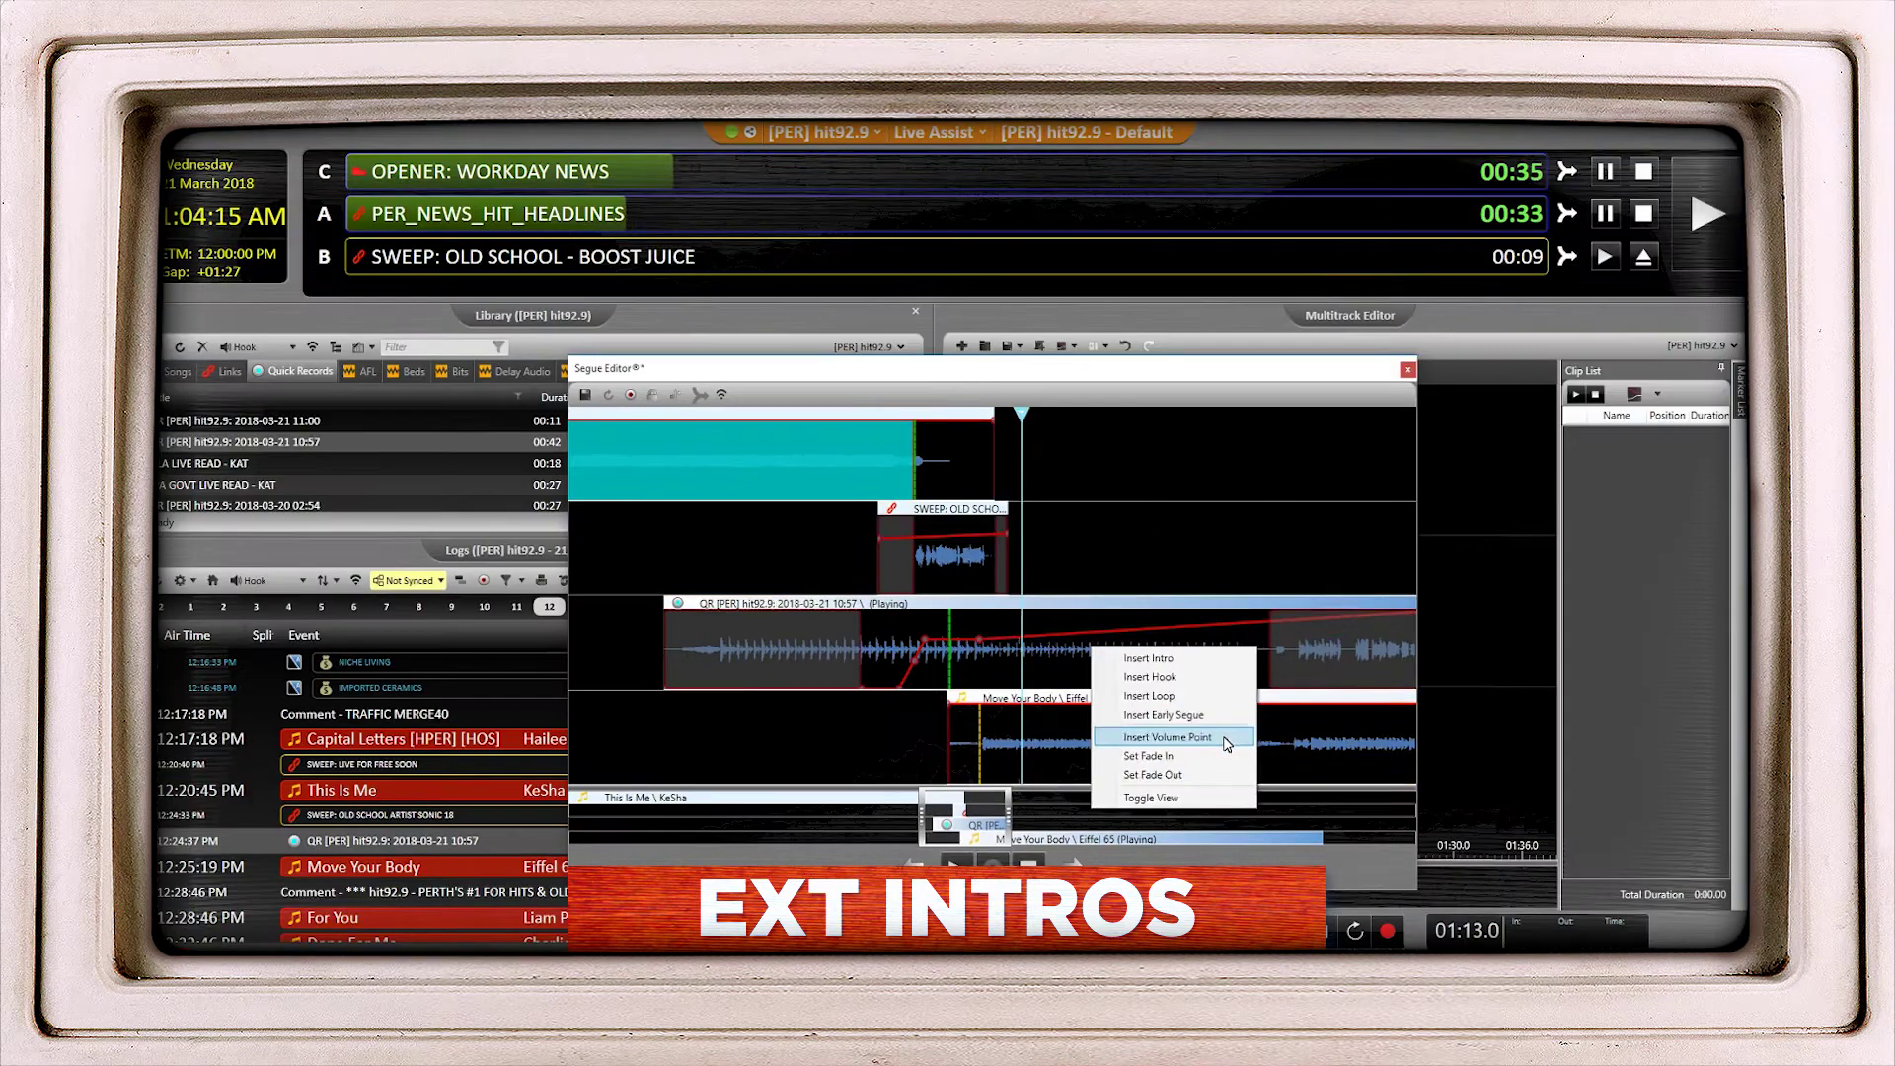
left_click(1229, 685)
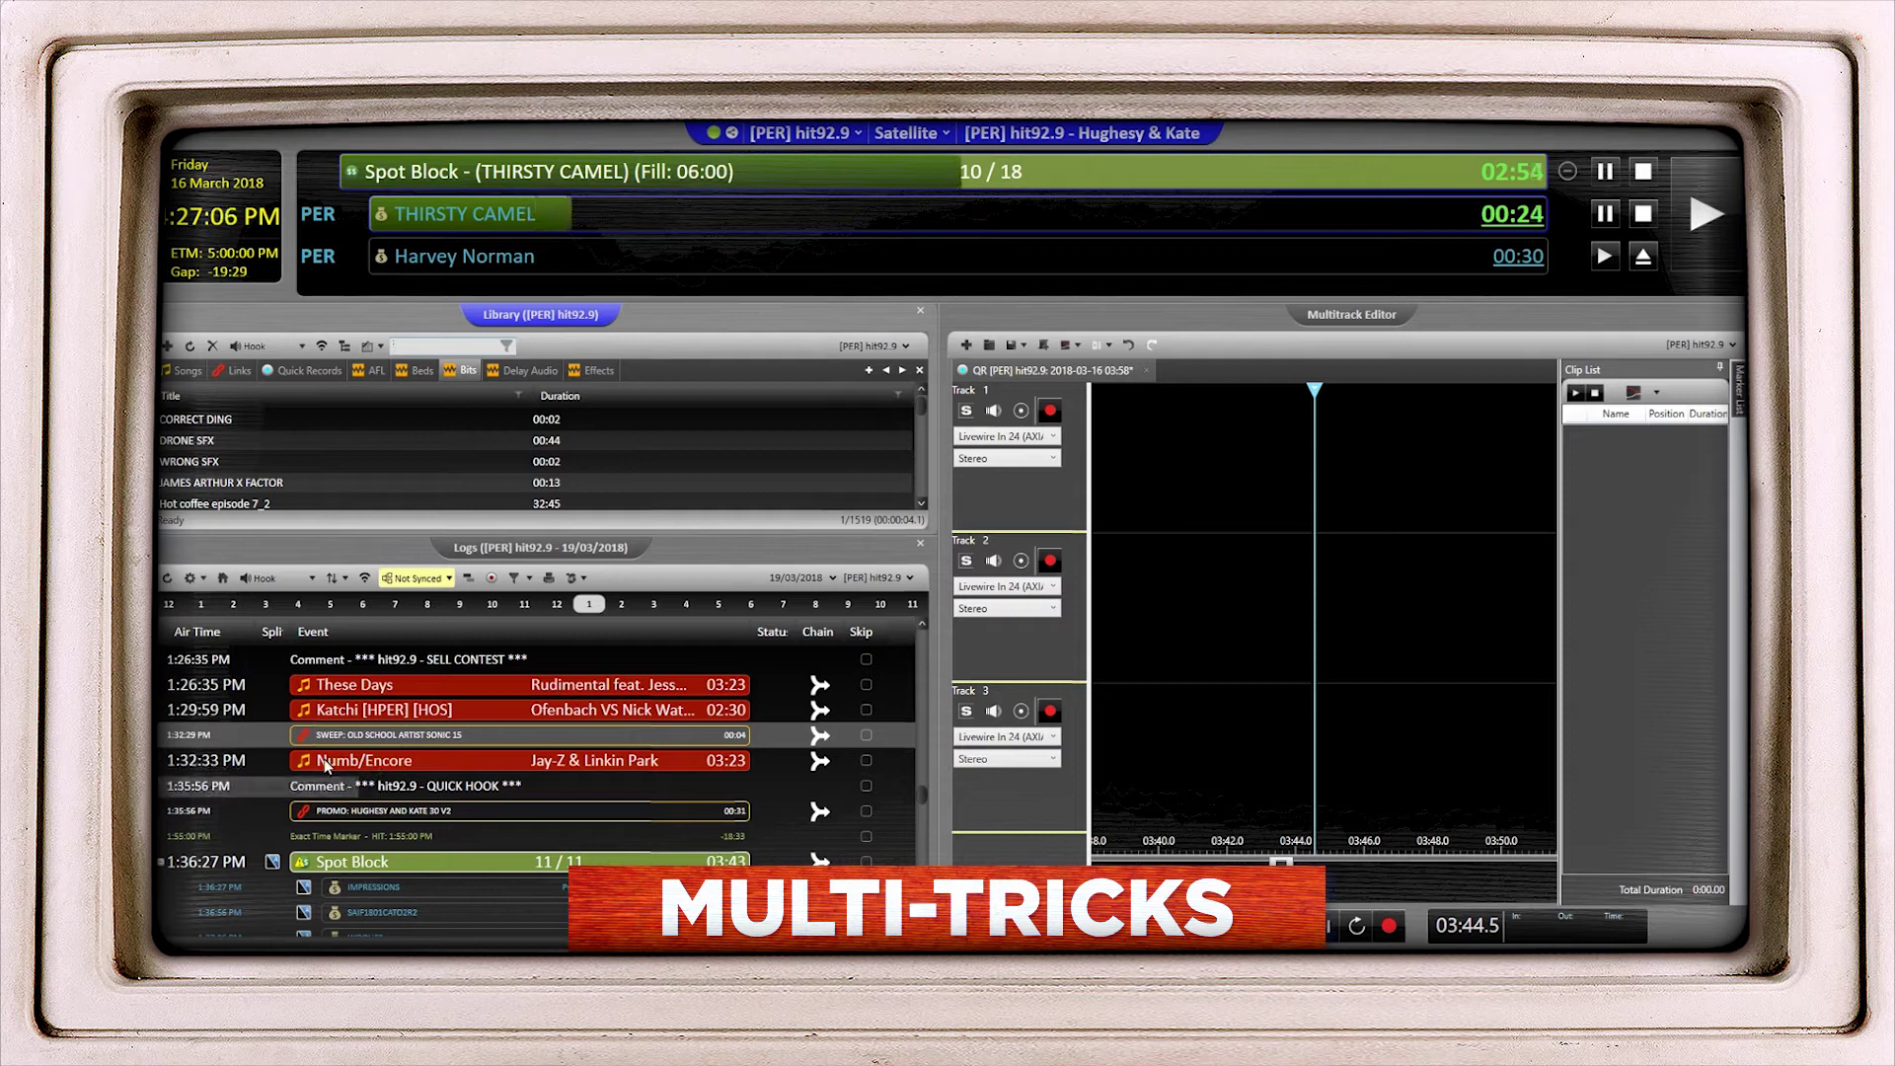
Place Numb/Encore on Track 2 and the OLD SCHOOL ARTIST SONIC 15 sweep on Track 1, with the sweep over the song's start.
left_click_drag(375, 775, 1267, 591)
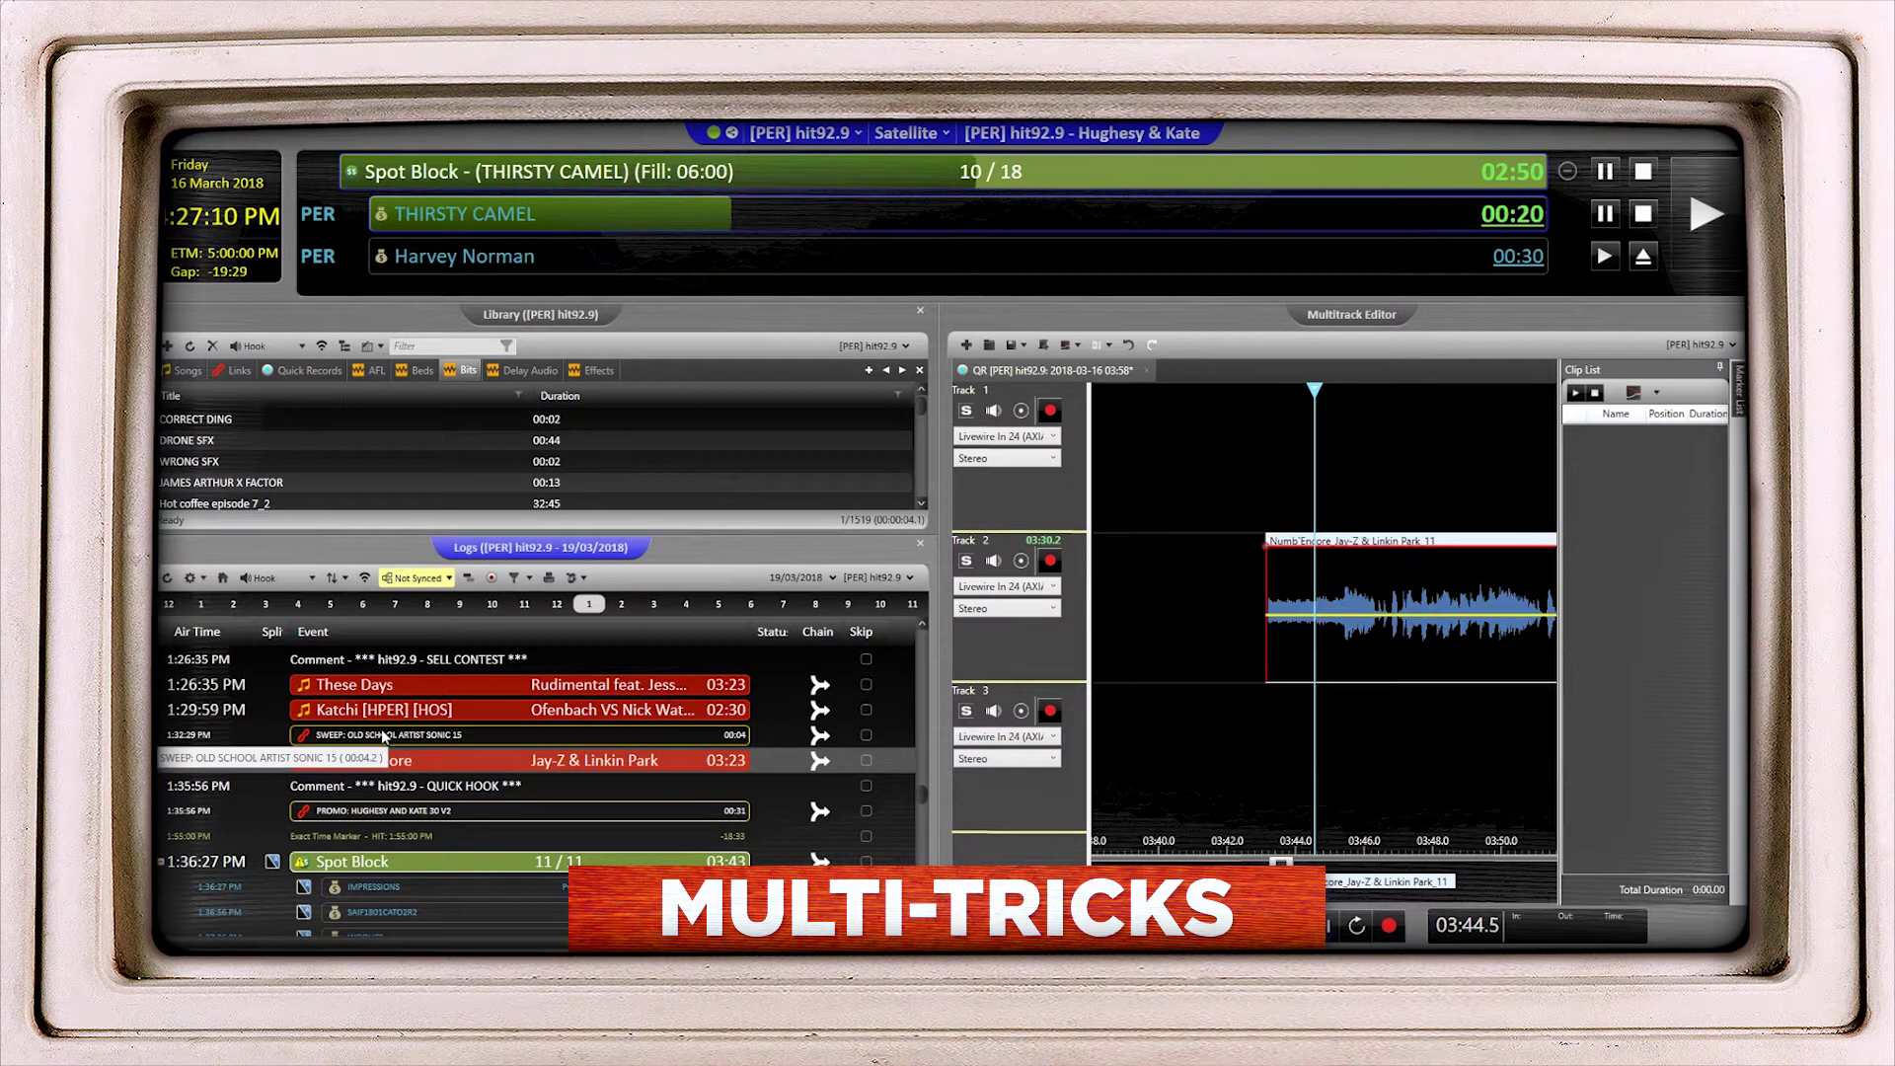
left_click_drag(383, 736, 1311, 393)
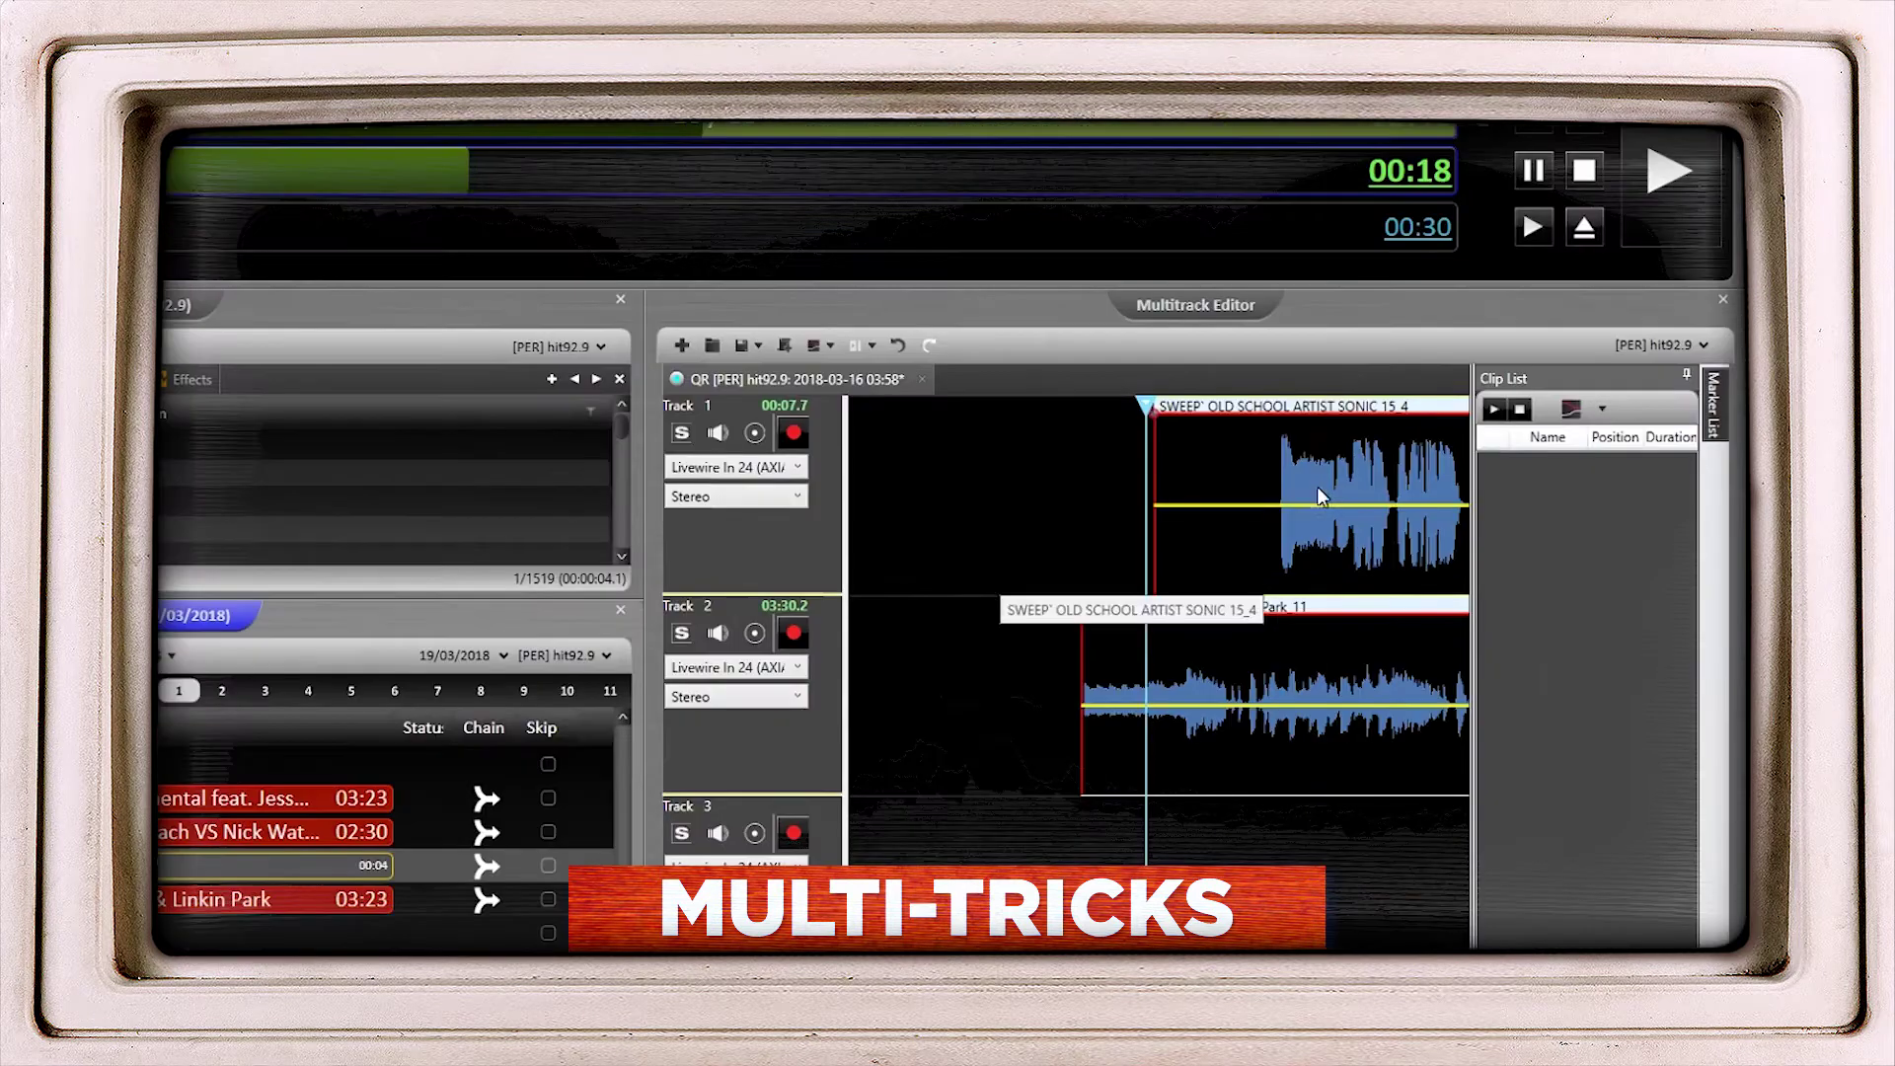
left_click_drag(1463, 397, 1426, 464)
Split the sweep at the pause between its phrases, then move the second part later and the first part slightly earlier.
left_click(1313, 486)
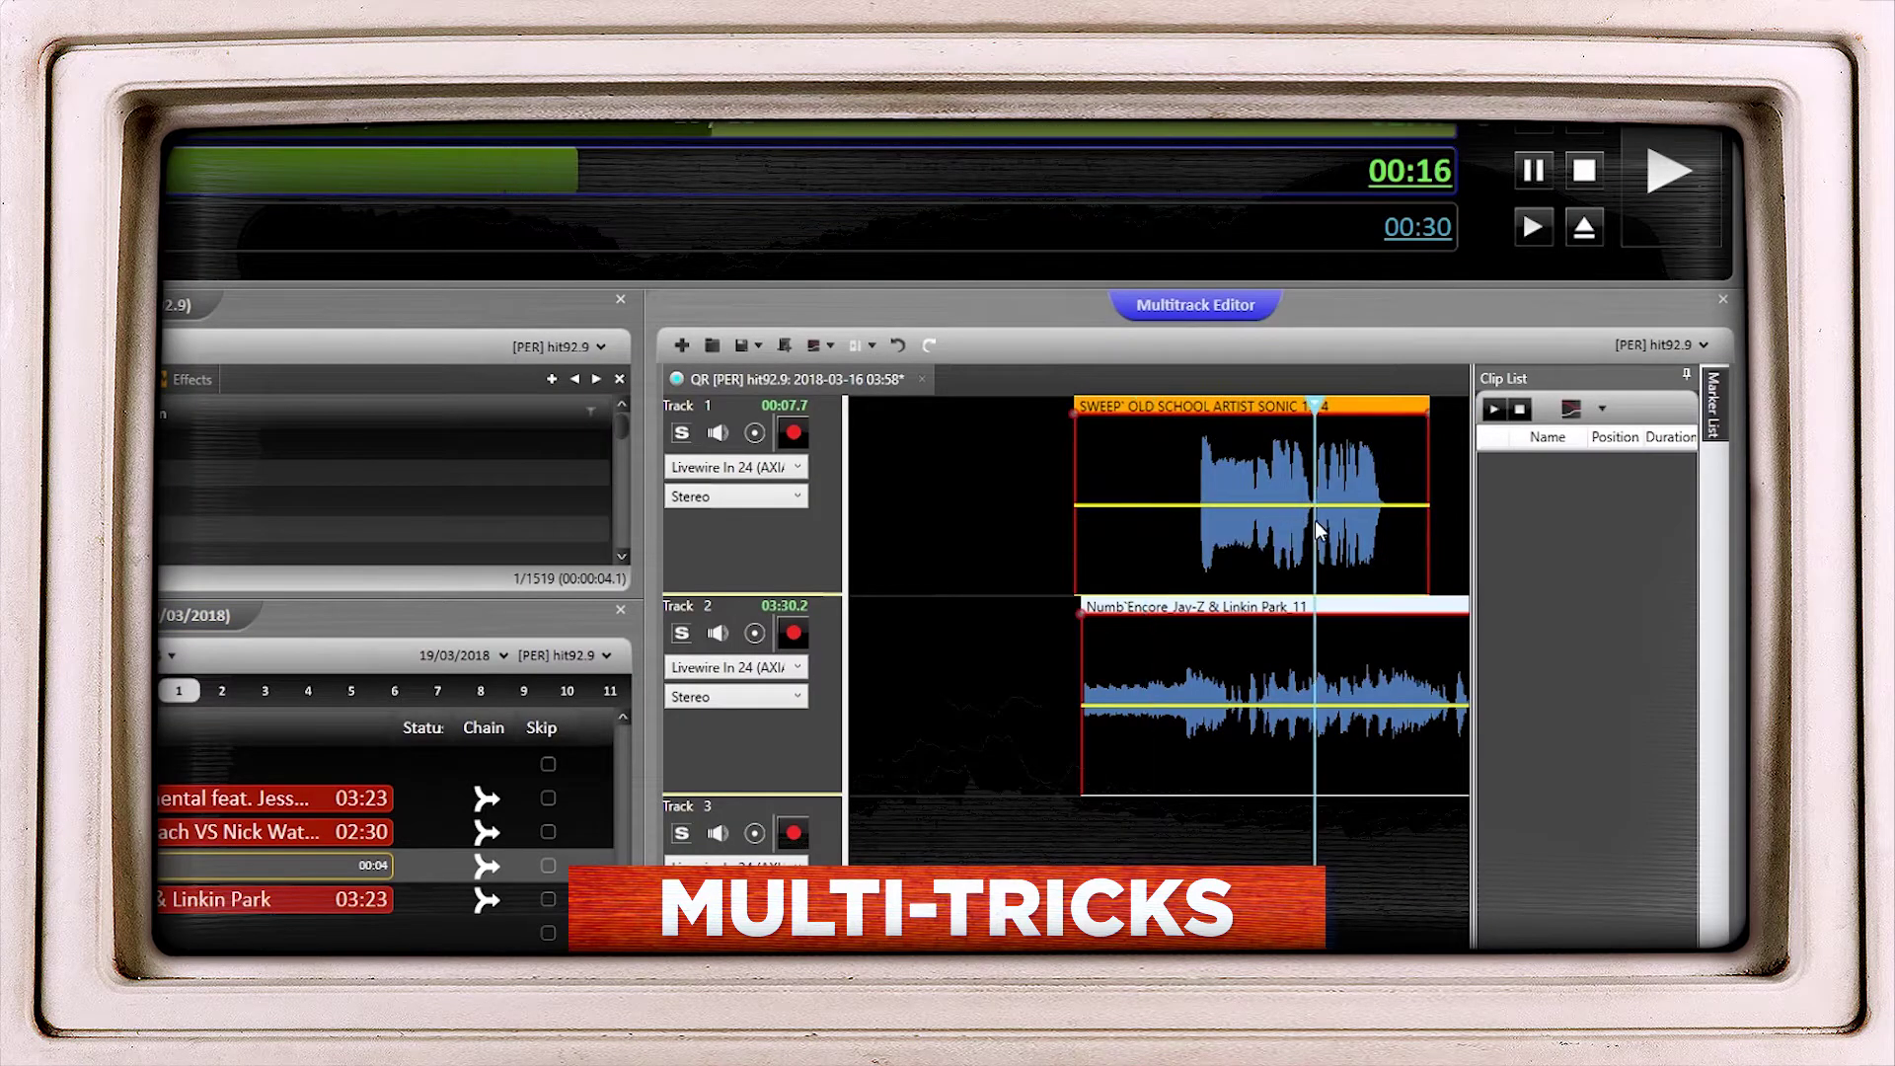
right_click(1313, 486)
left_click(1284, 560)
left_click_drag(1354, 409, 1427, 413)
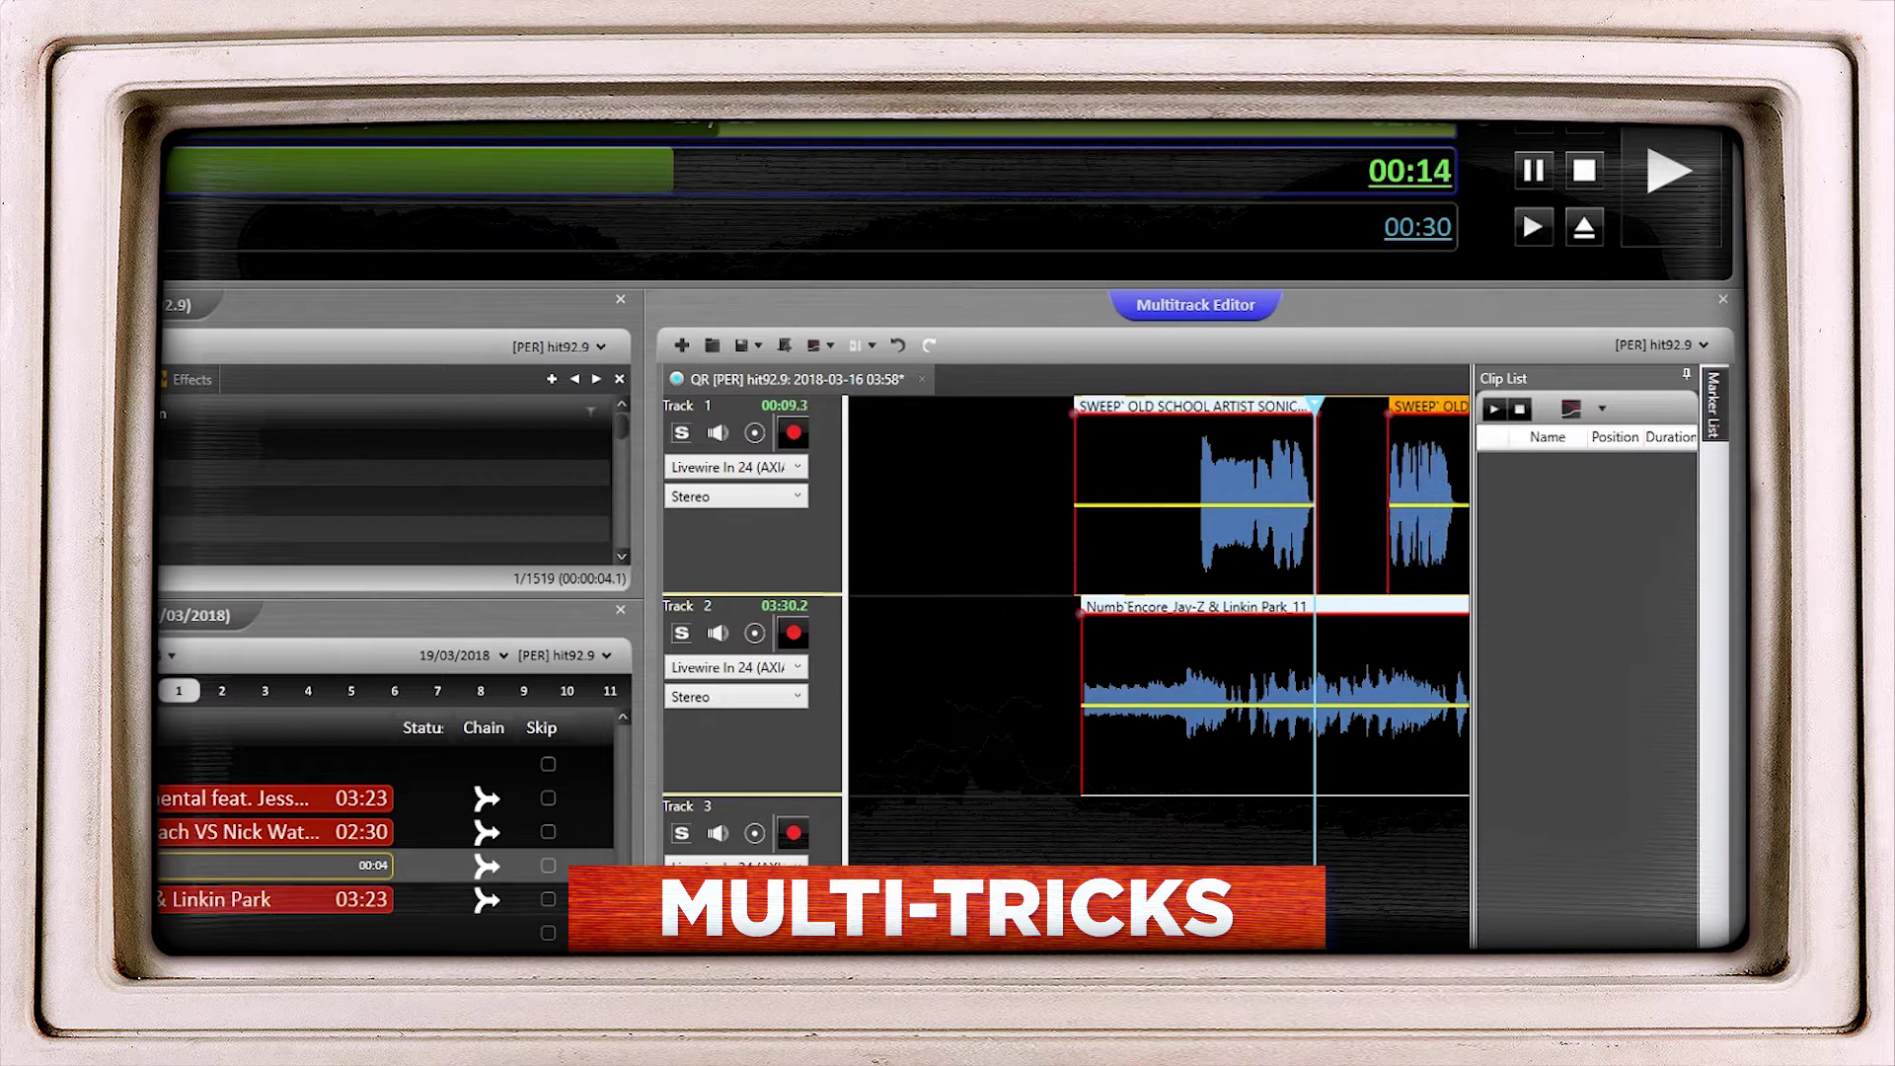
left_click_drag(1283, 415, 1216, 425)
scroll(1216, 731, "up", 3)
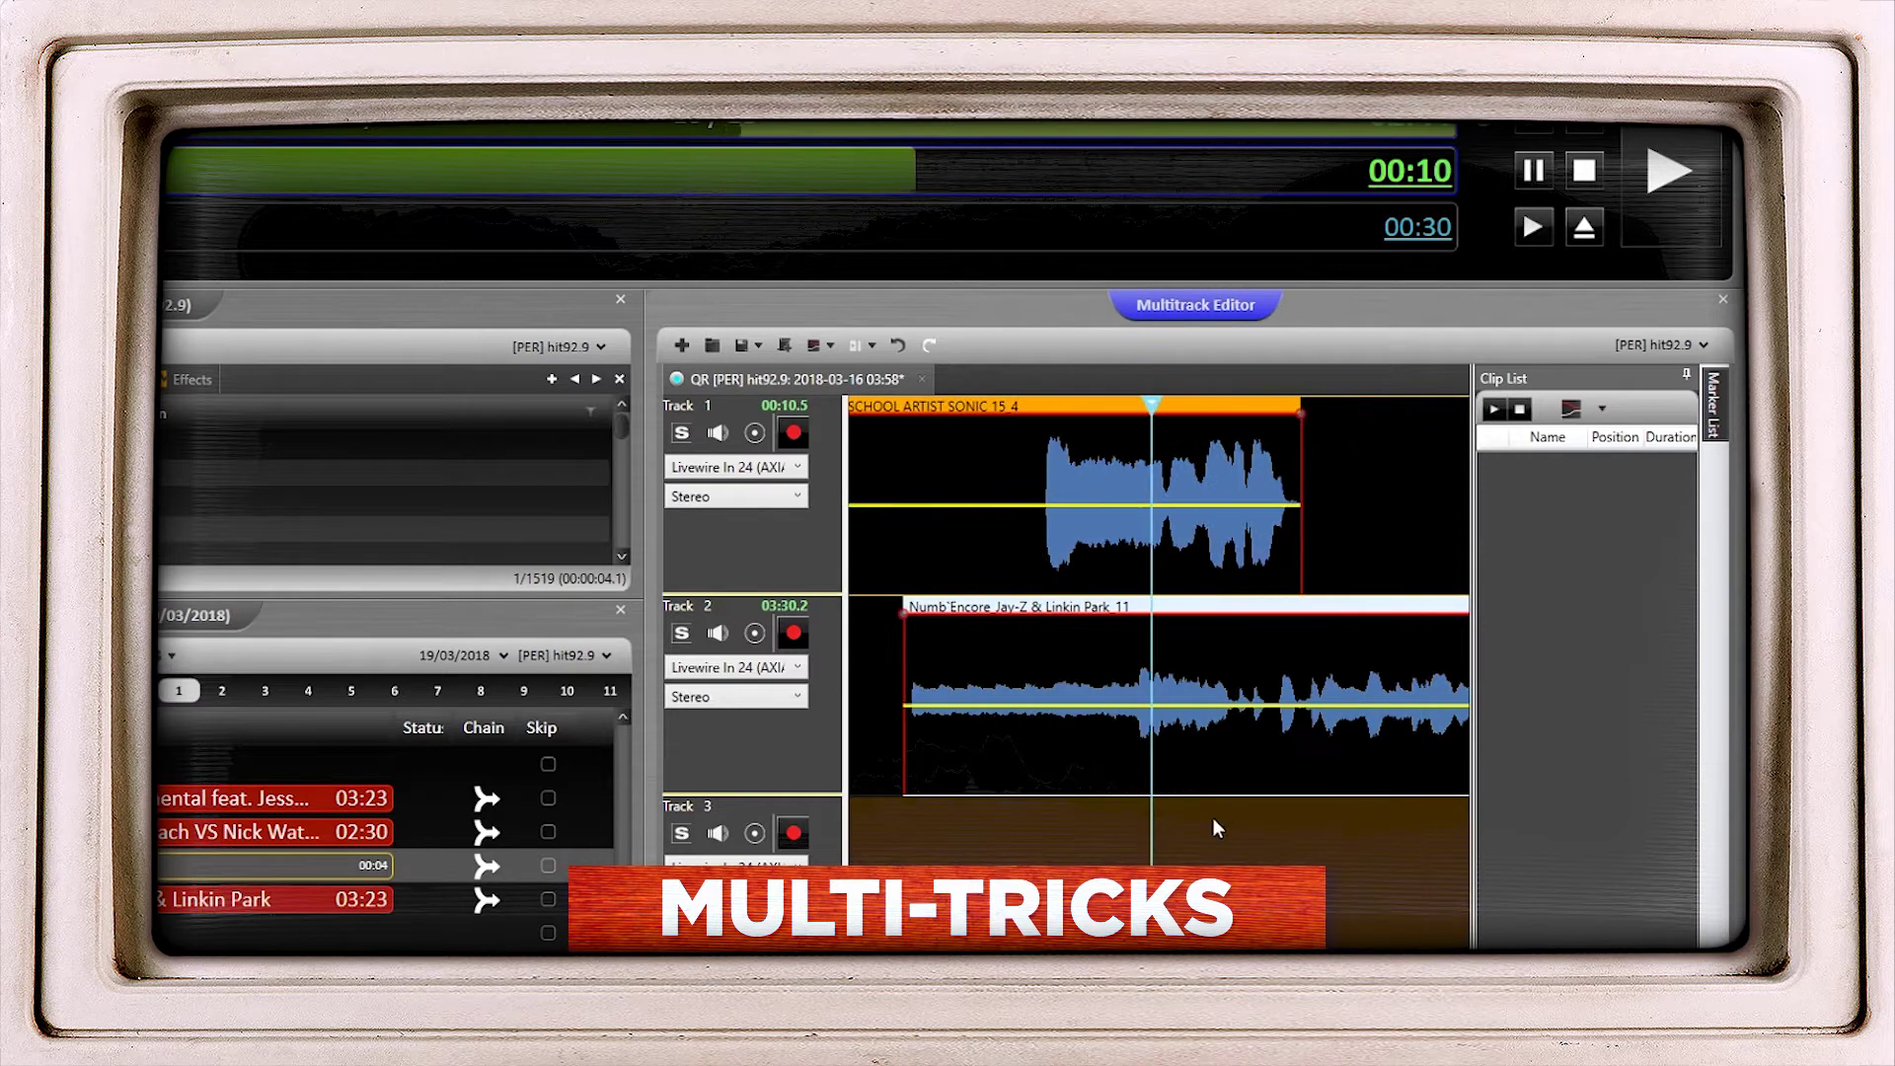
Move the sweep's second part further along over Numb/Encore and audition its placement.
scroll(1213, 819, "down", 2)
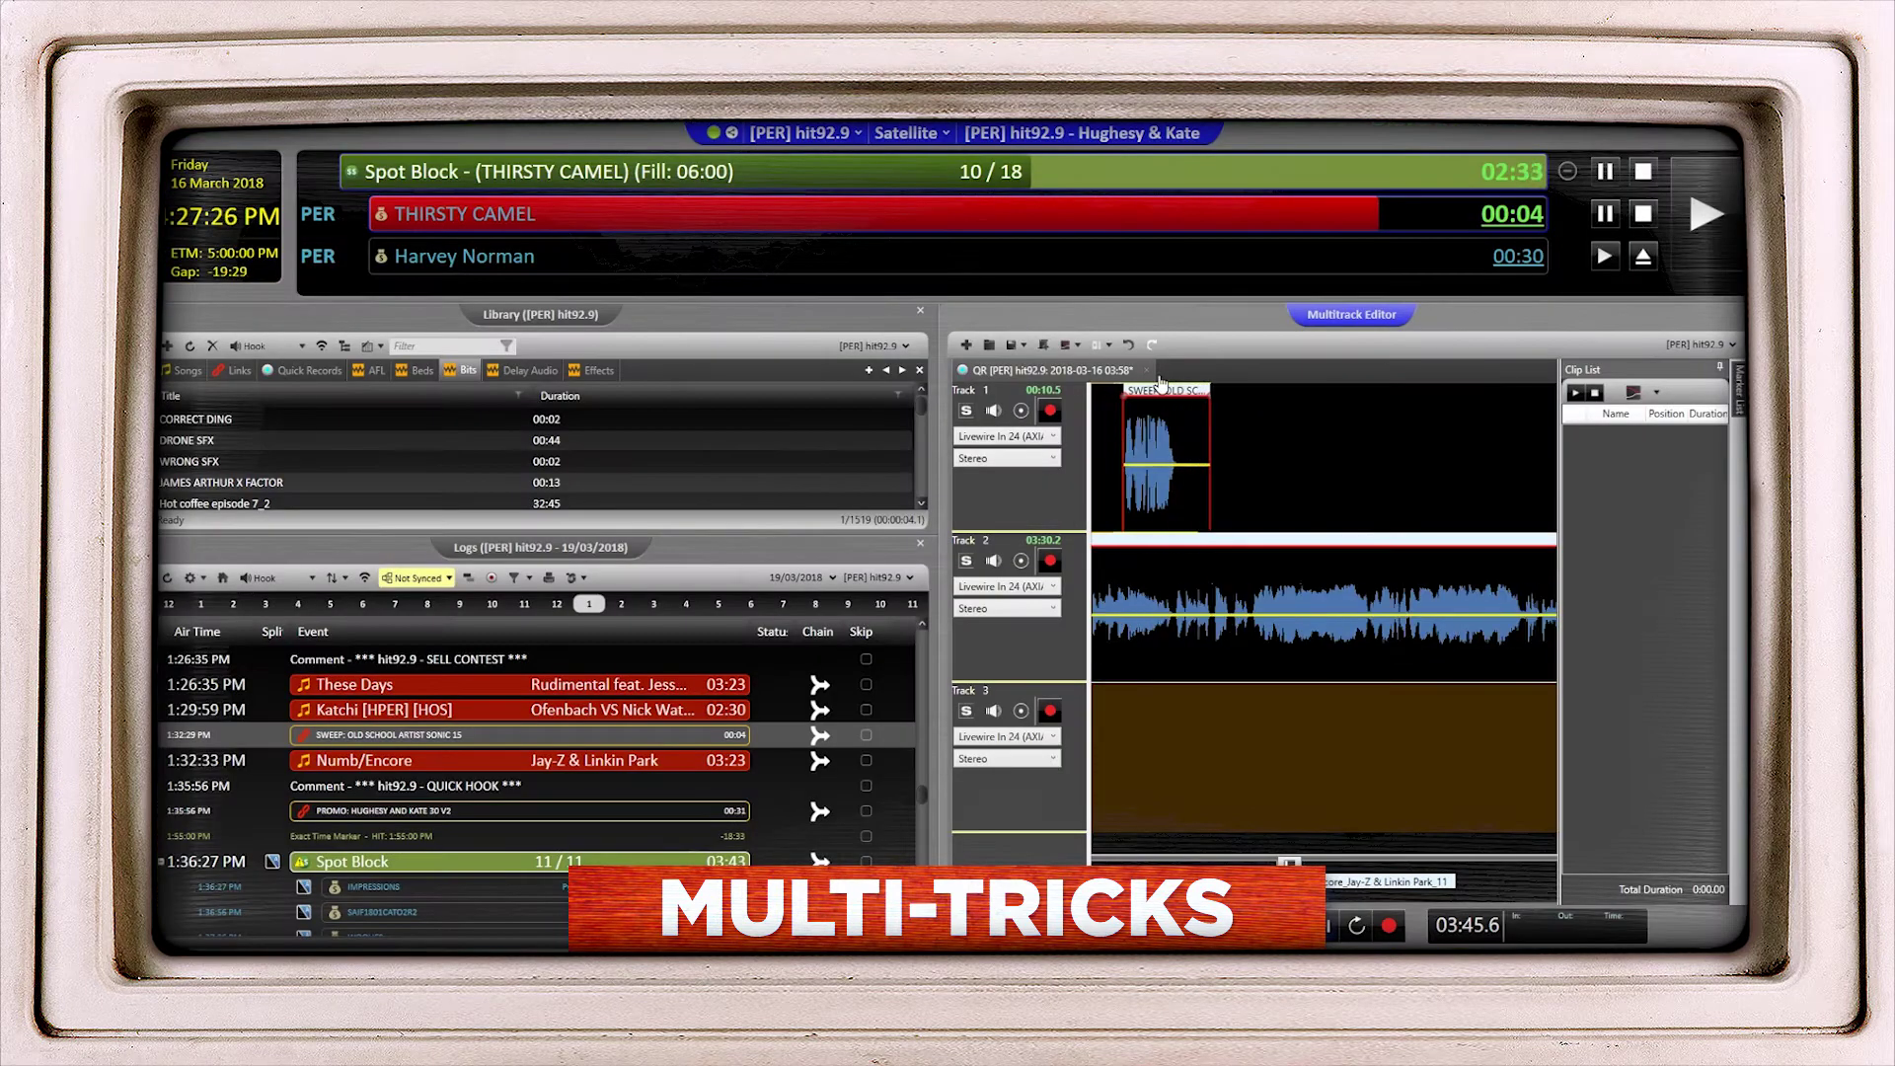
left_click(1175, 390)
left_click_drag(1178, 394, 1344, 397)
scroll(1224, 703, "up", 3)
left_click(1225, 703)
key("space")
scroll(1432, 605, "down", 2)
scroll(1171, 732, "down", 2)
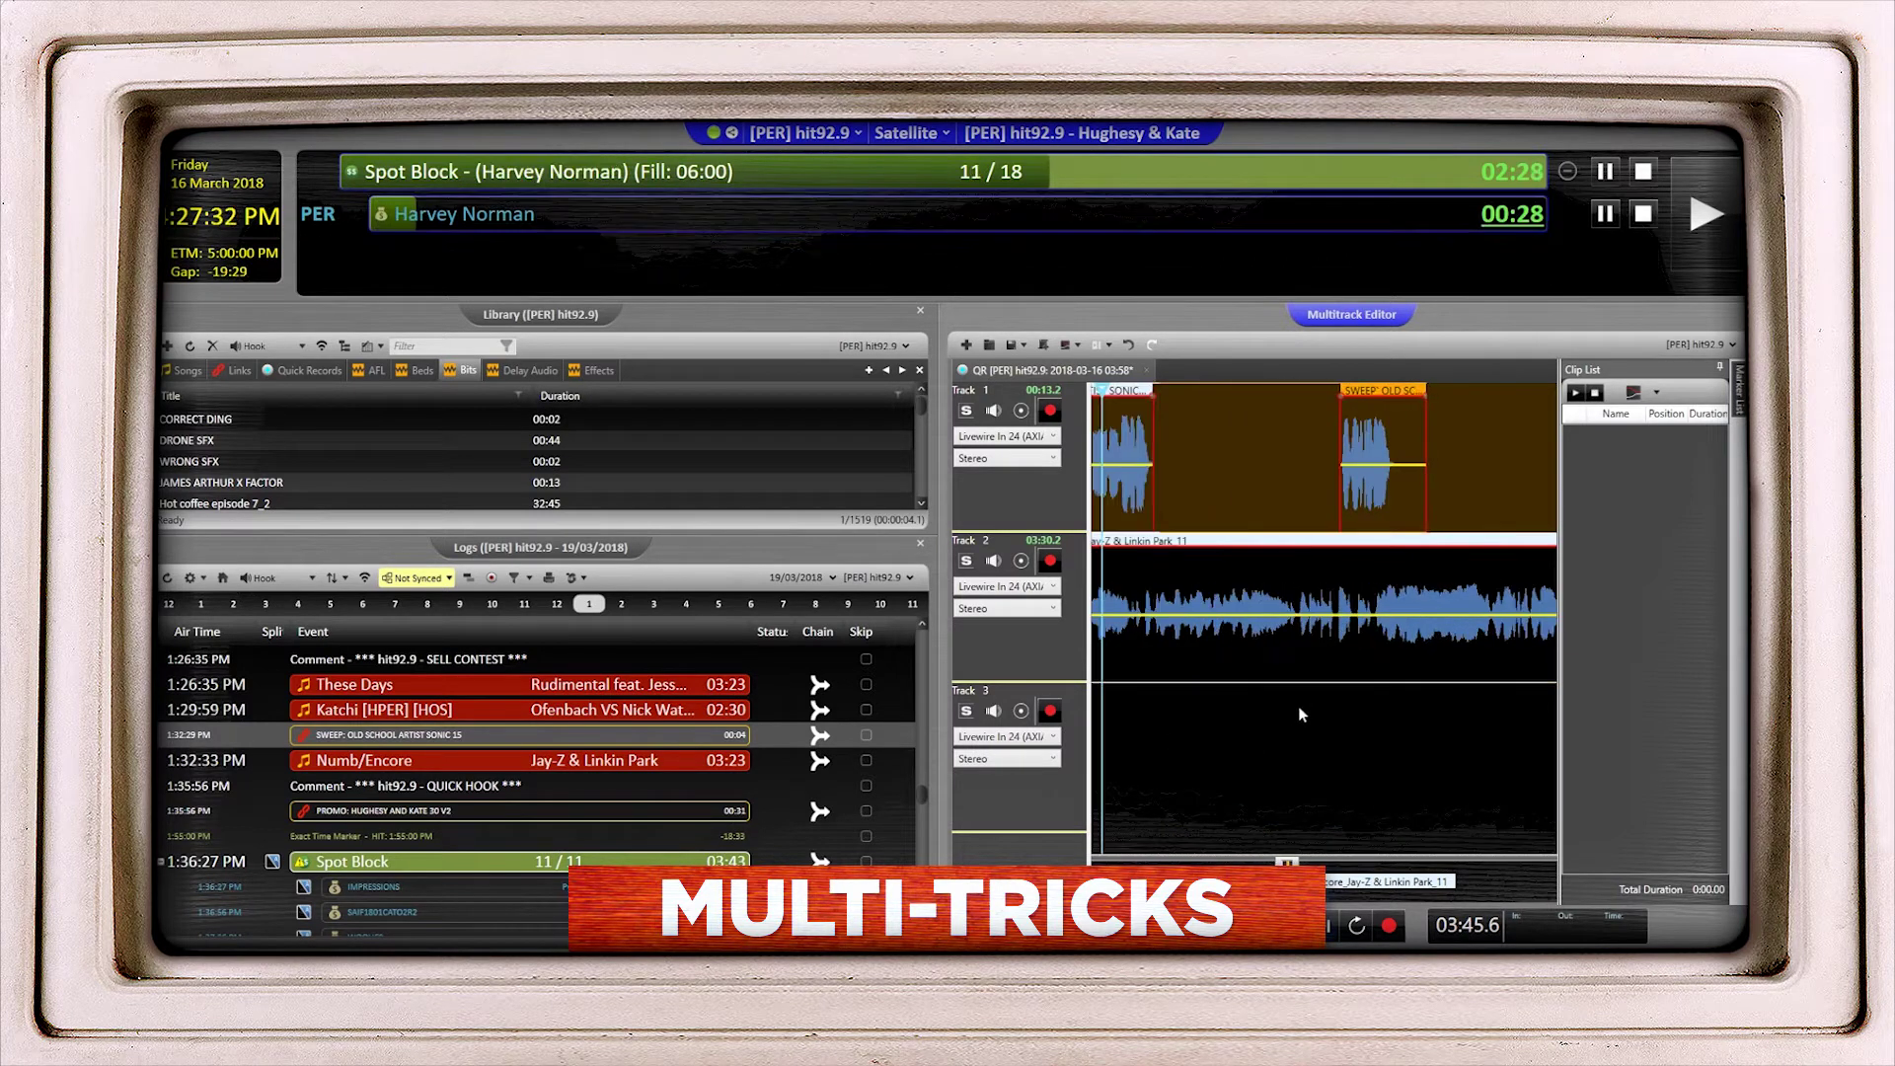
Find the LINKIN PARK TIM LEE ID by filtering the library for linkin and place it on Track 3 between the two sweep parts.
left_click(1299, 706)
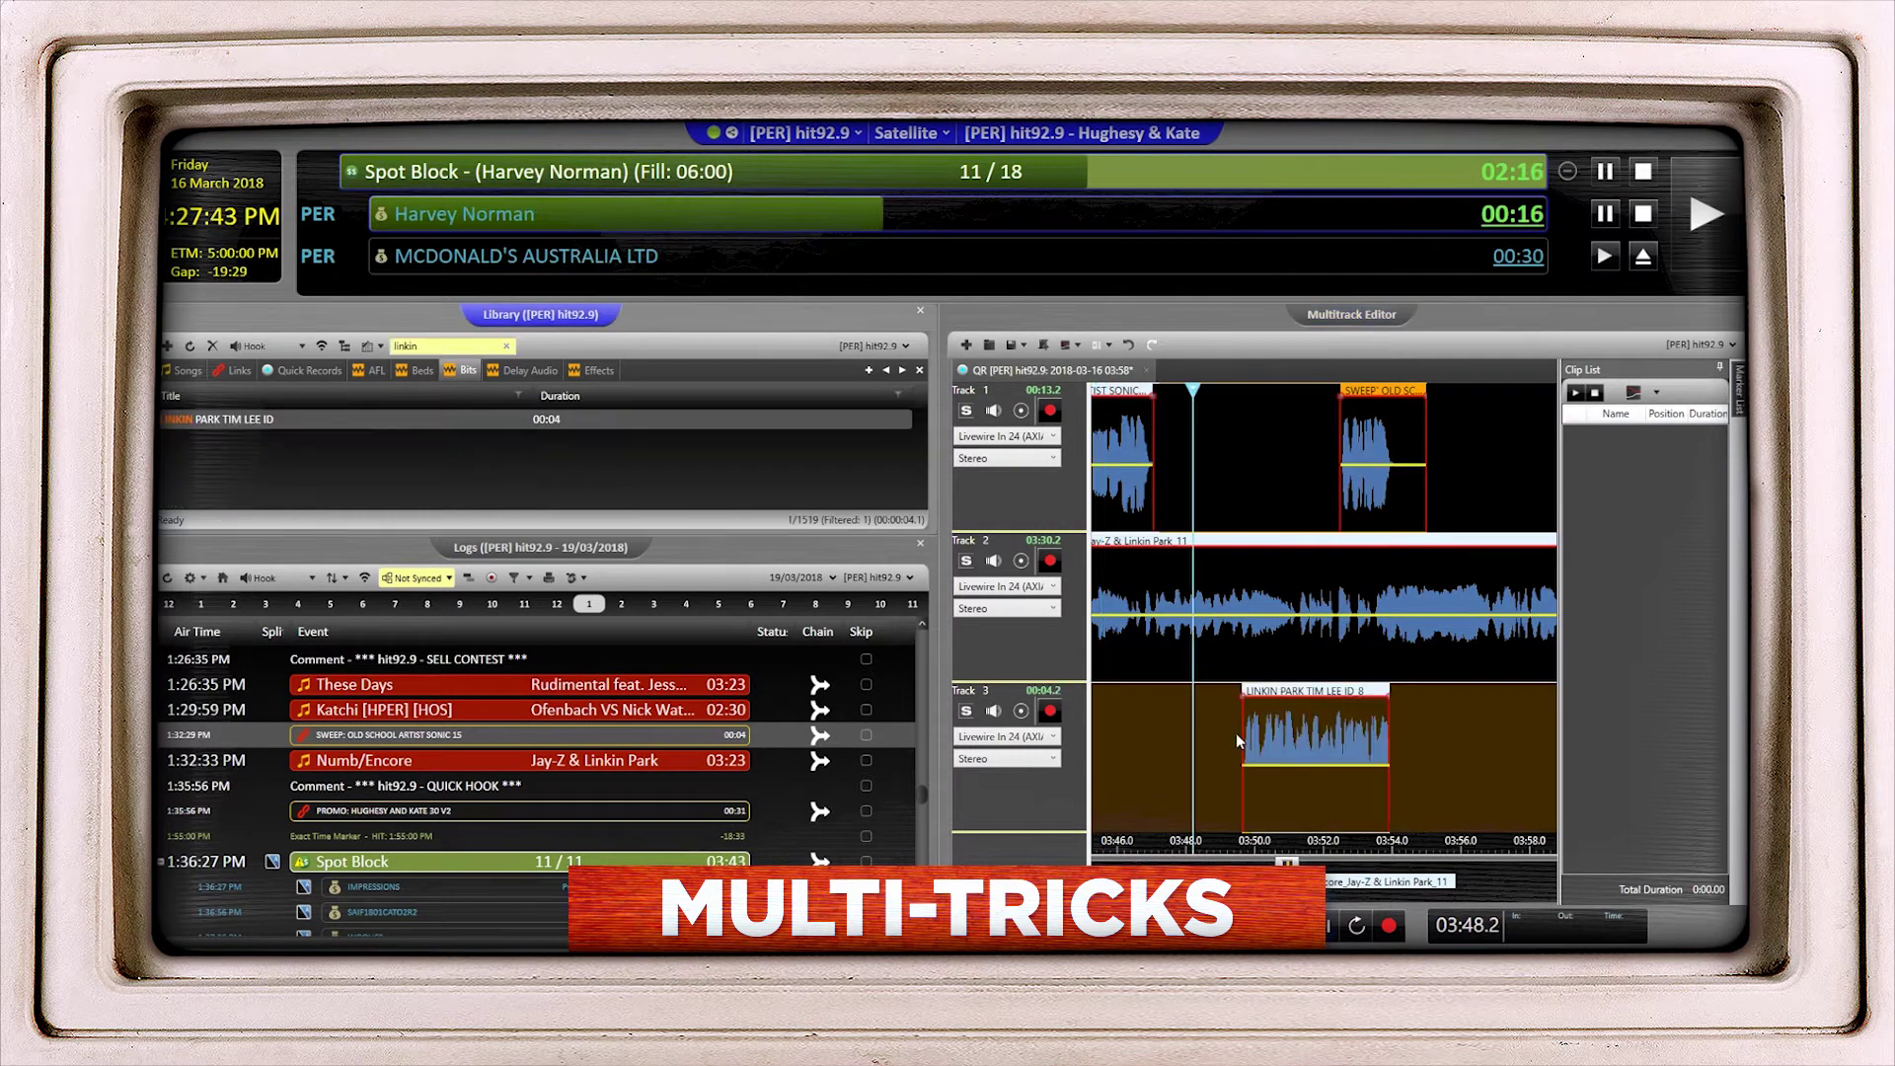
scroll(1437, 703, "up", 2)
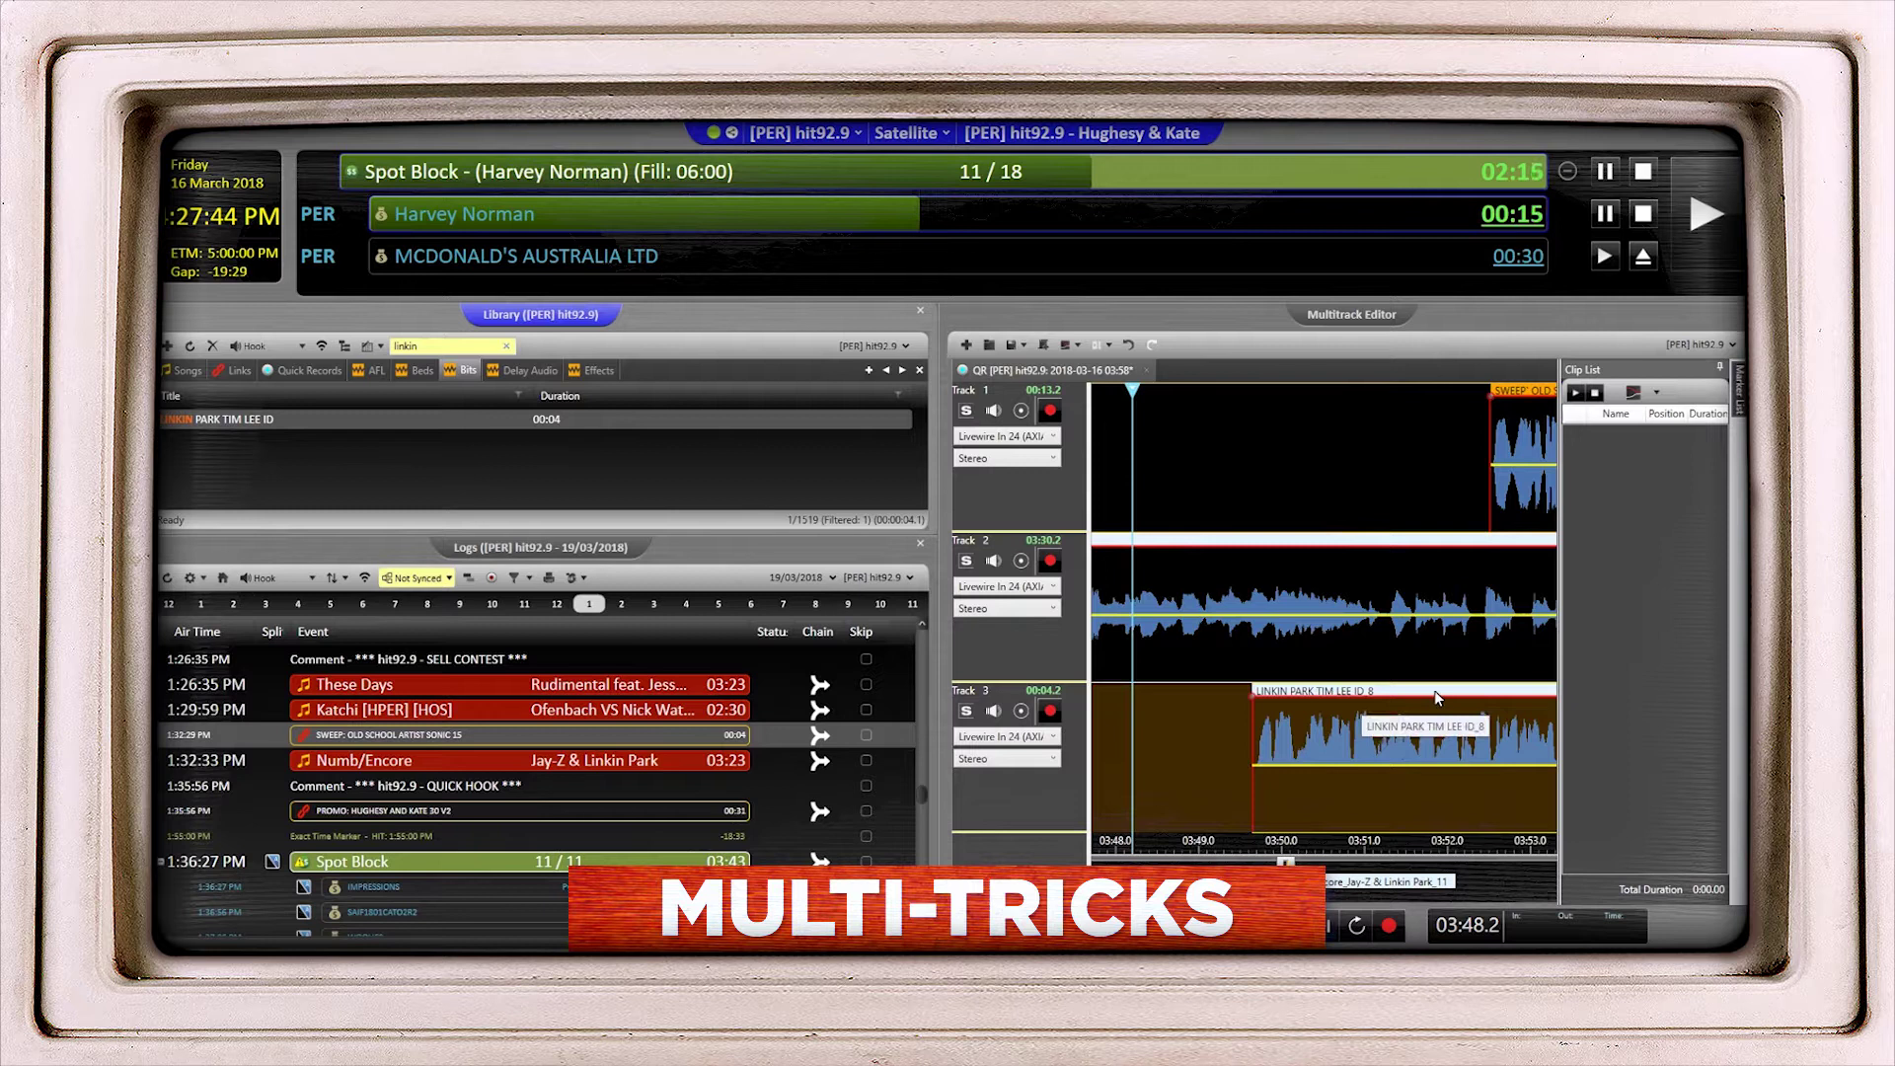
left_click_drag(1435, 690, 1353, 691)
left_click(1409, 477)
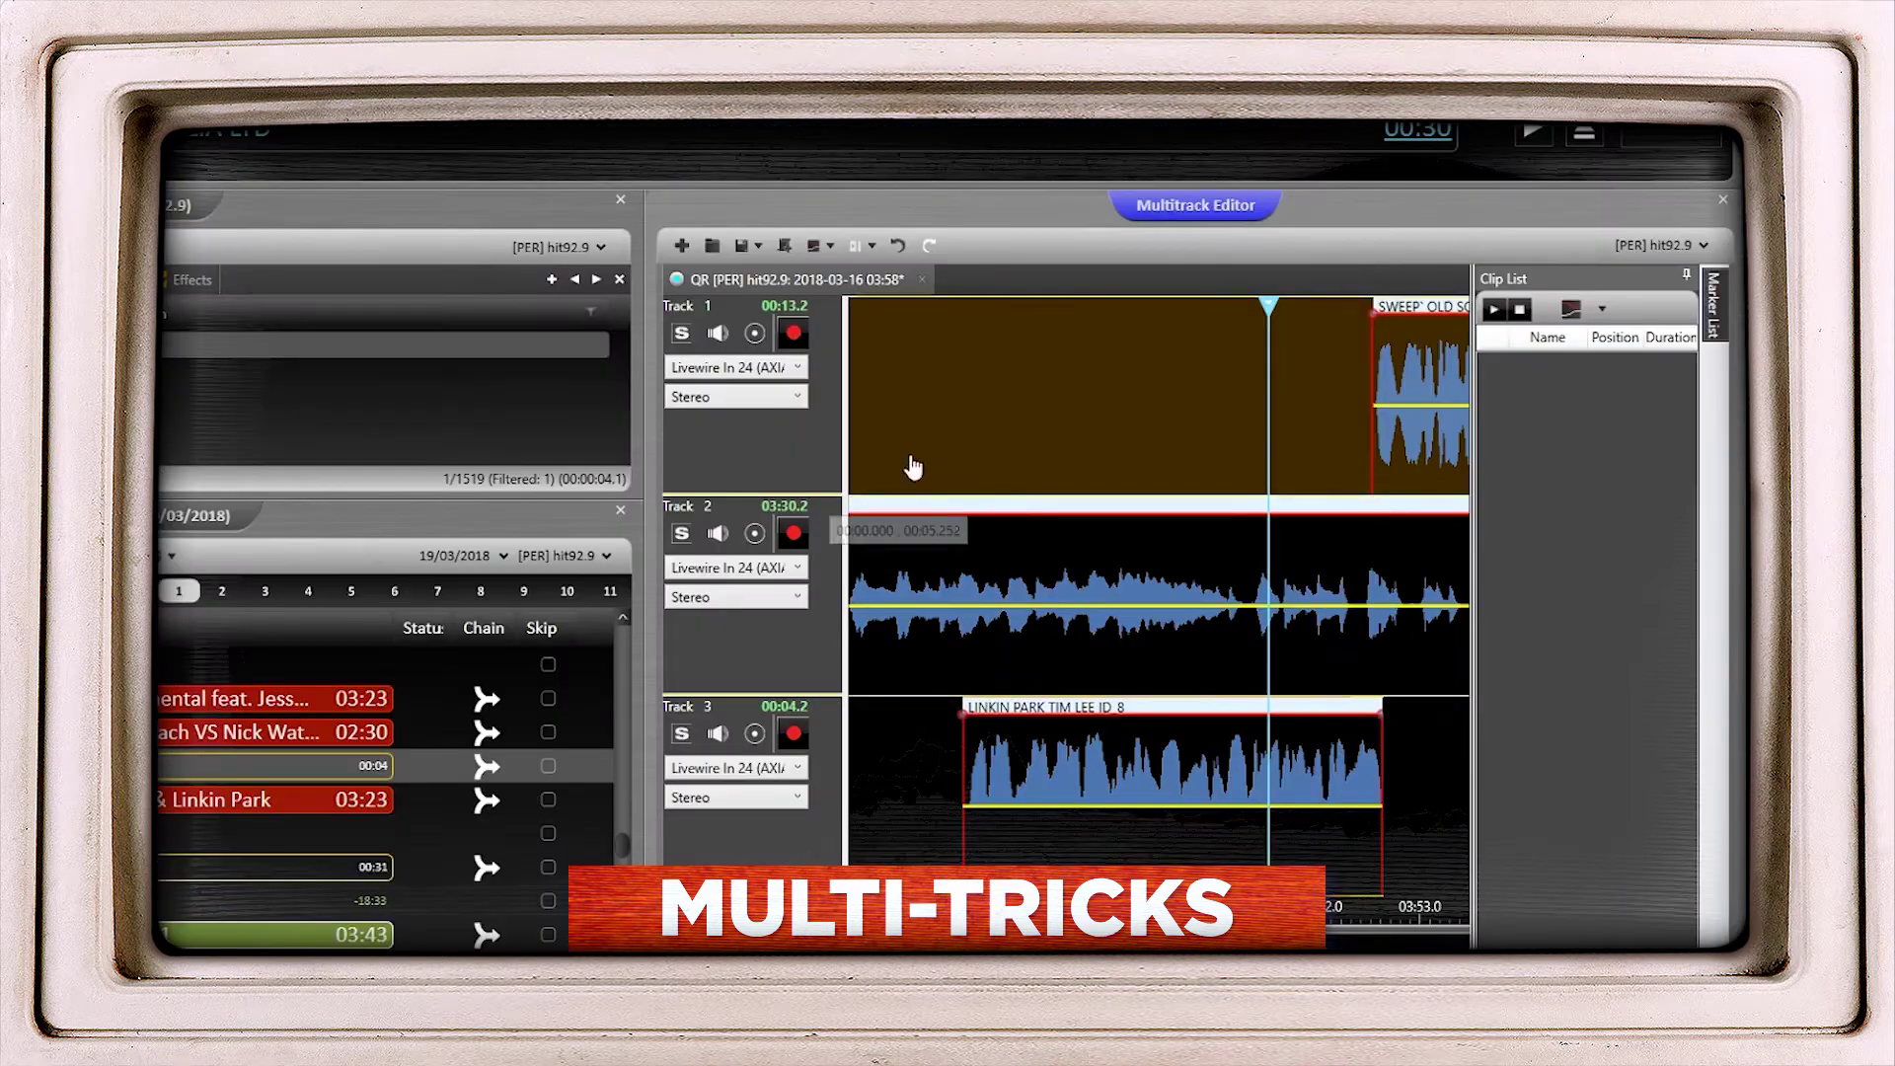
Trim the opening section off the LINKIN PARK TIM LEE ID clip on Track 3 and audition the combined sweep.
left_click_drag(1015, 774, 952, 790)
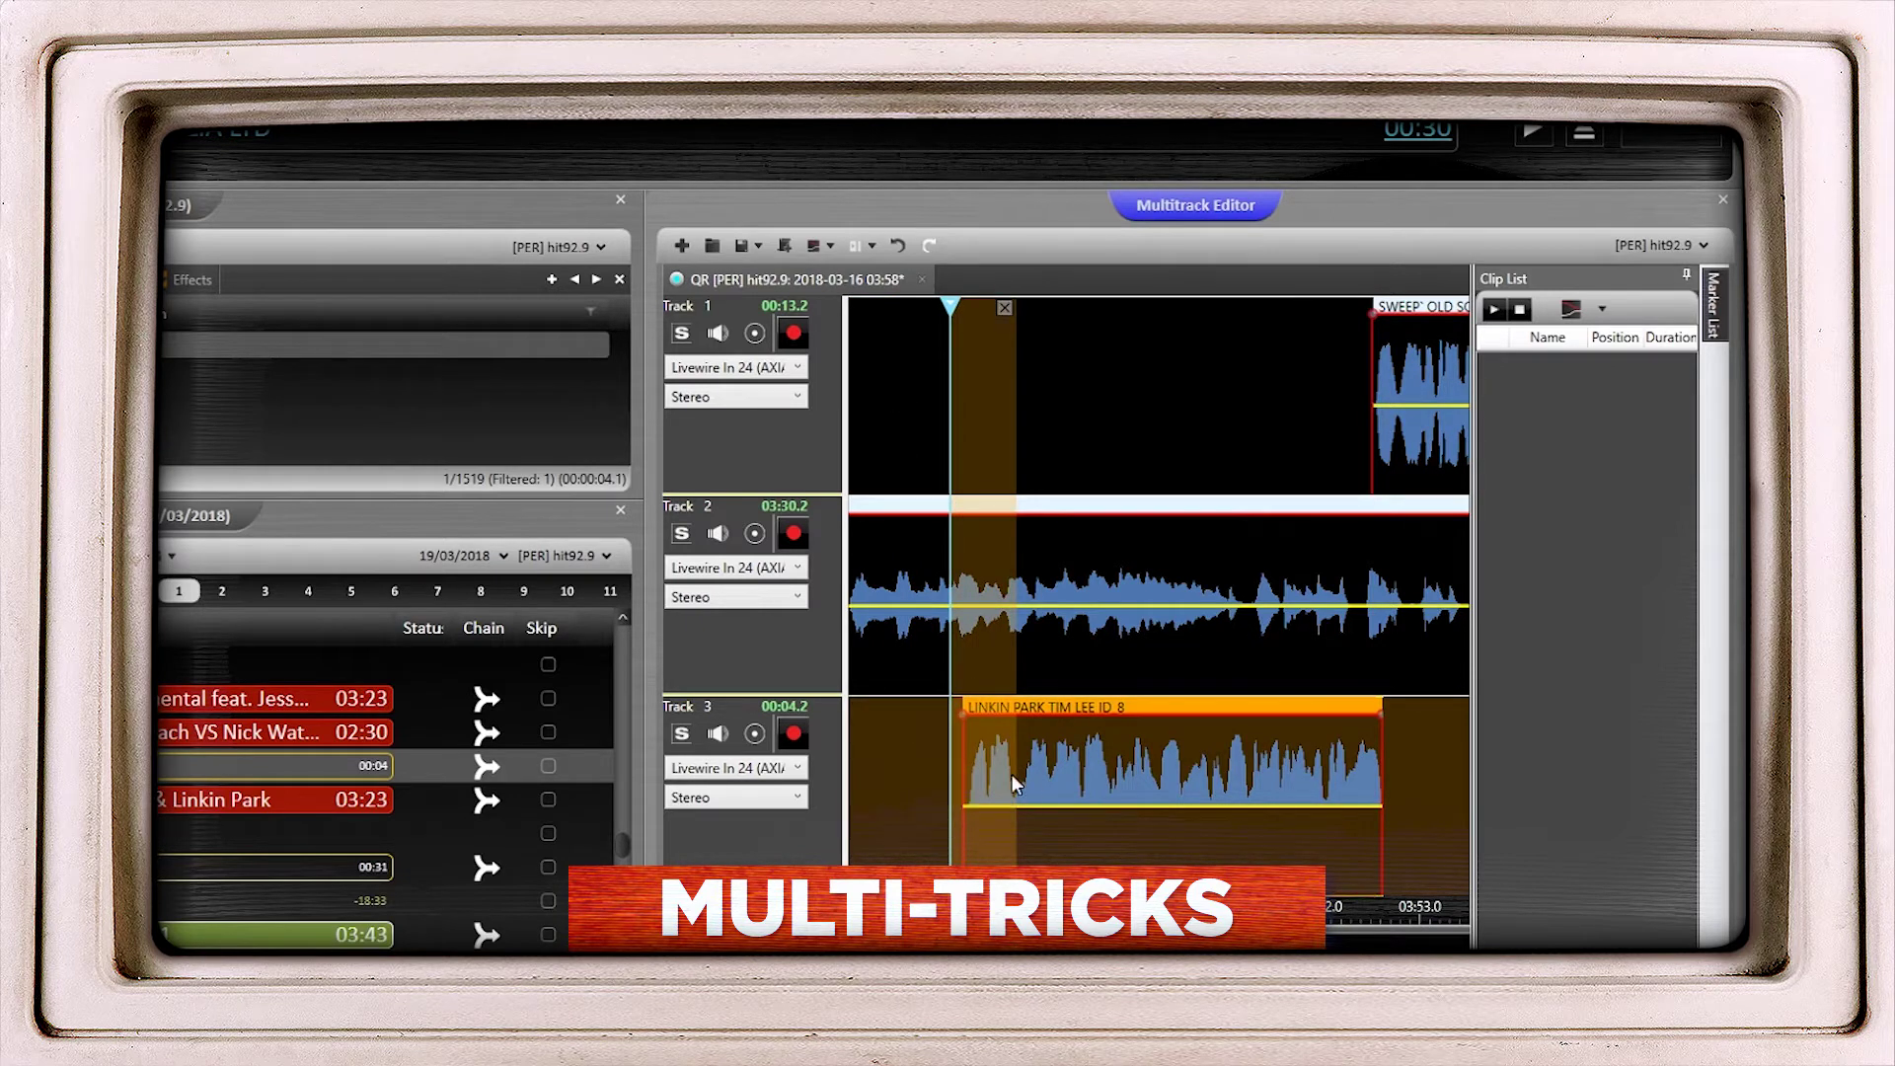
key("Delete")
key("space")
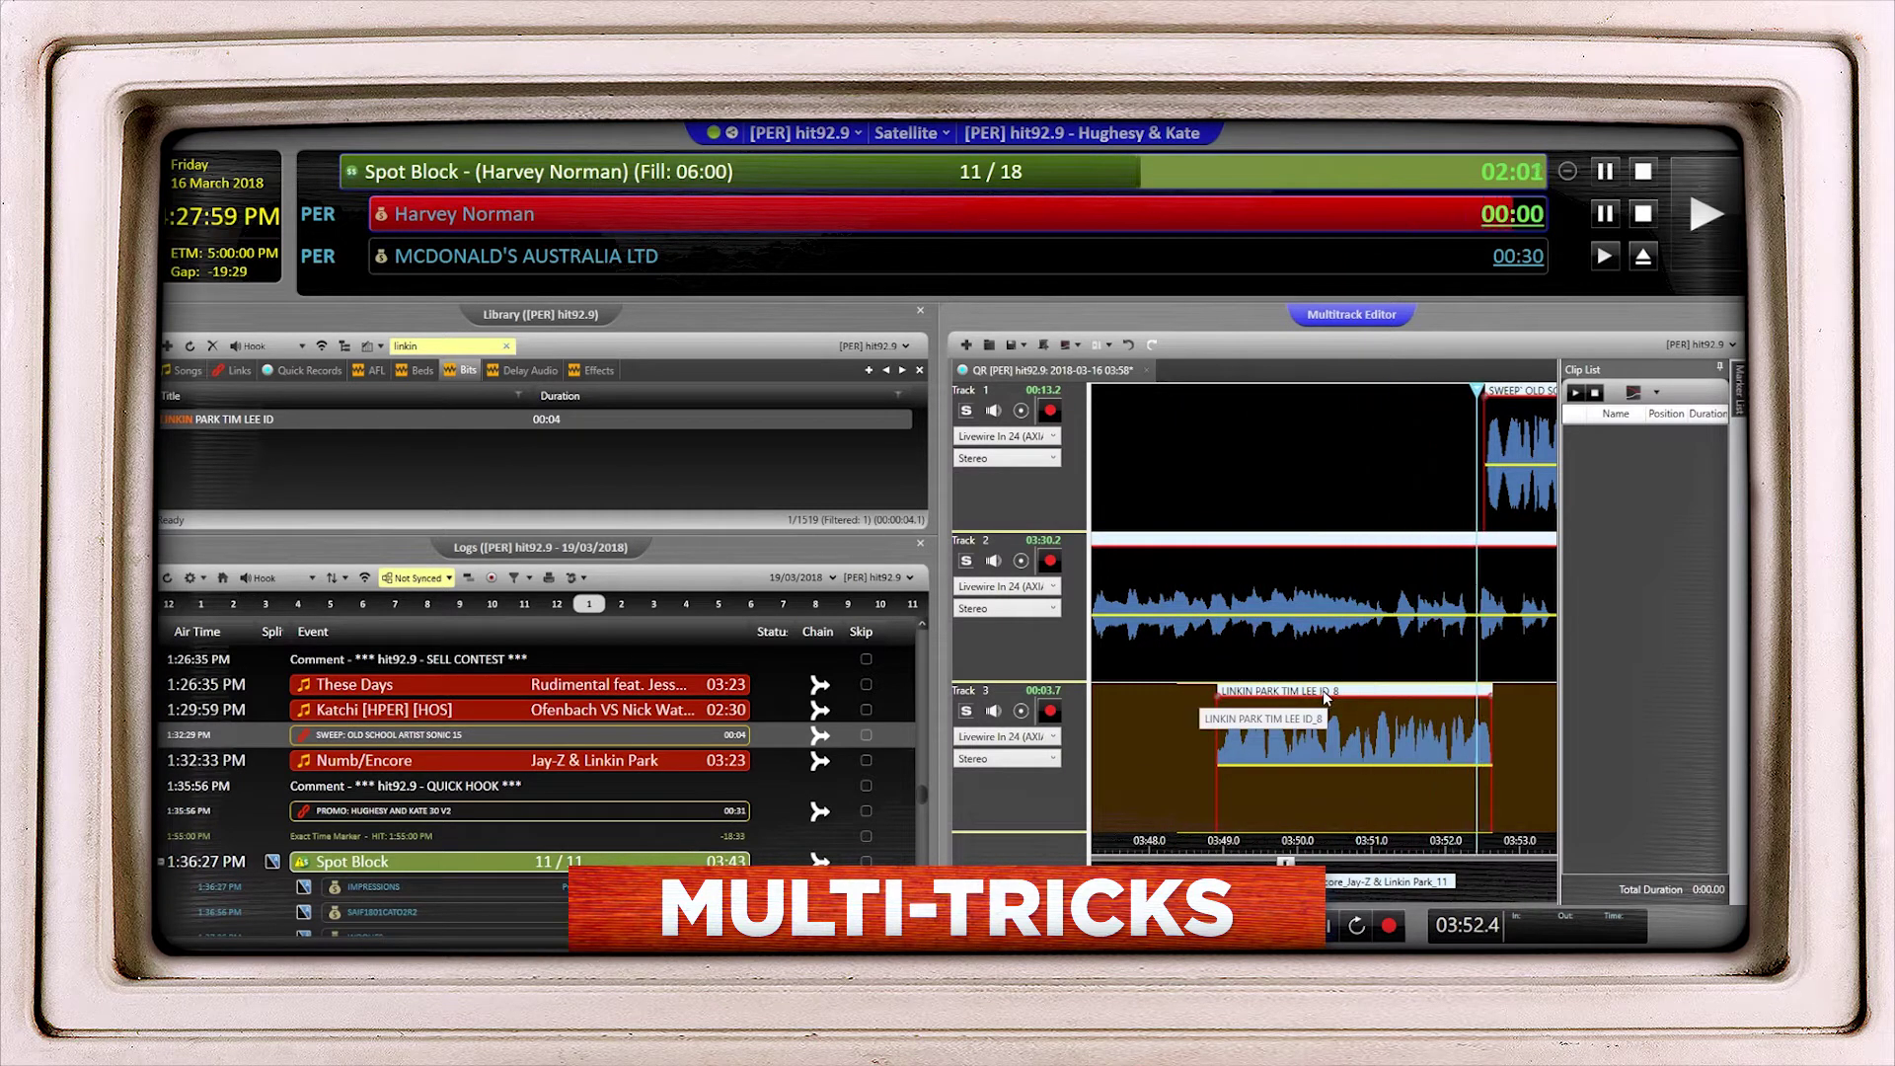
Mute Track 2 with Numb/Encore and select the region from 03:42.1 to 03:56.7 around the sweep parts and the ID.
scroll(1326, 693, "down", 5)
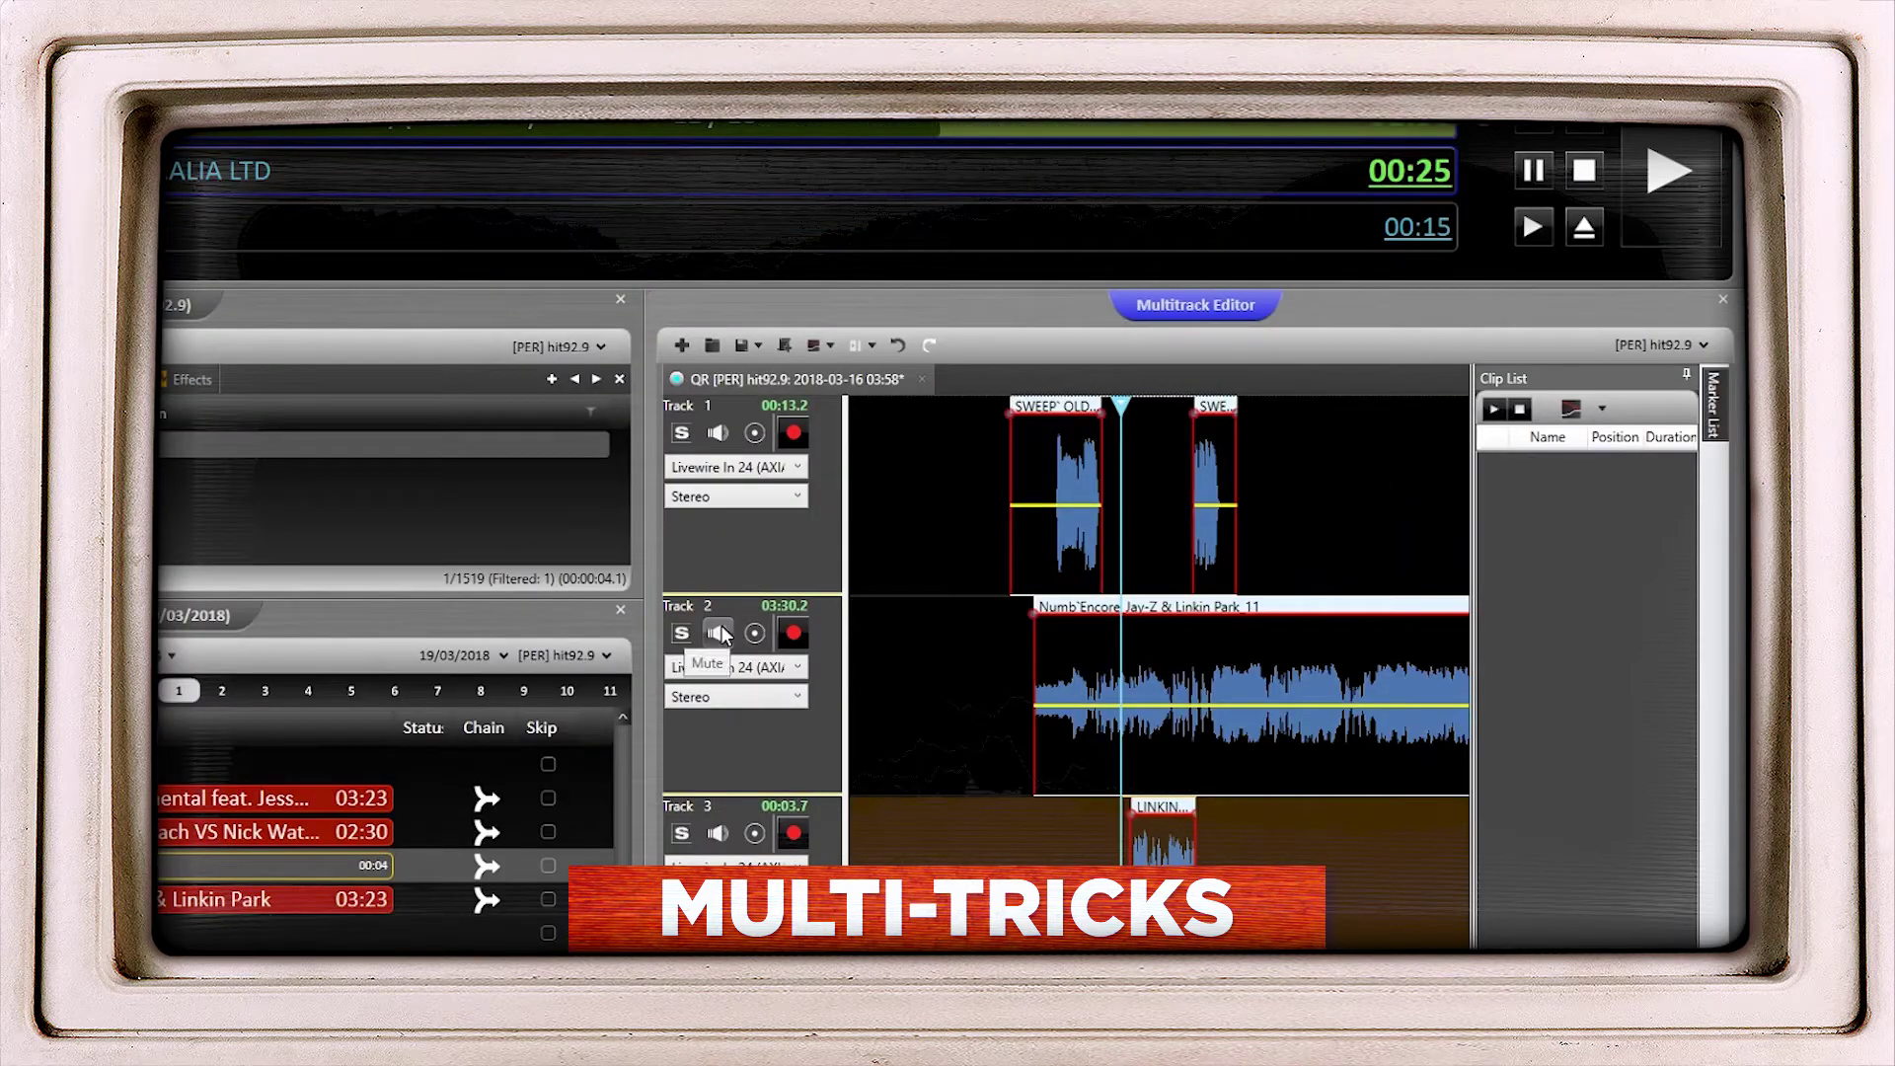
left_click(719, 633)
left_click_drag(1021, 647, 1265, 628)
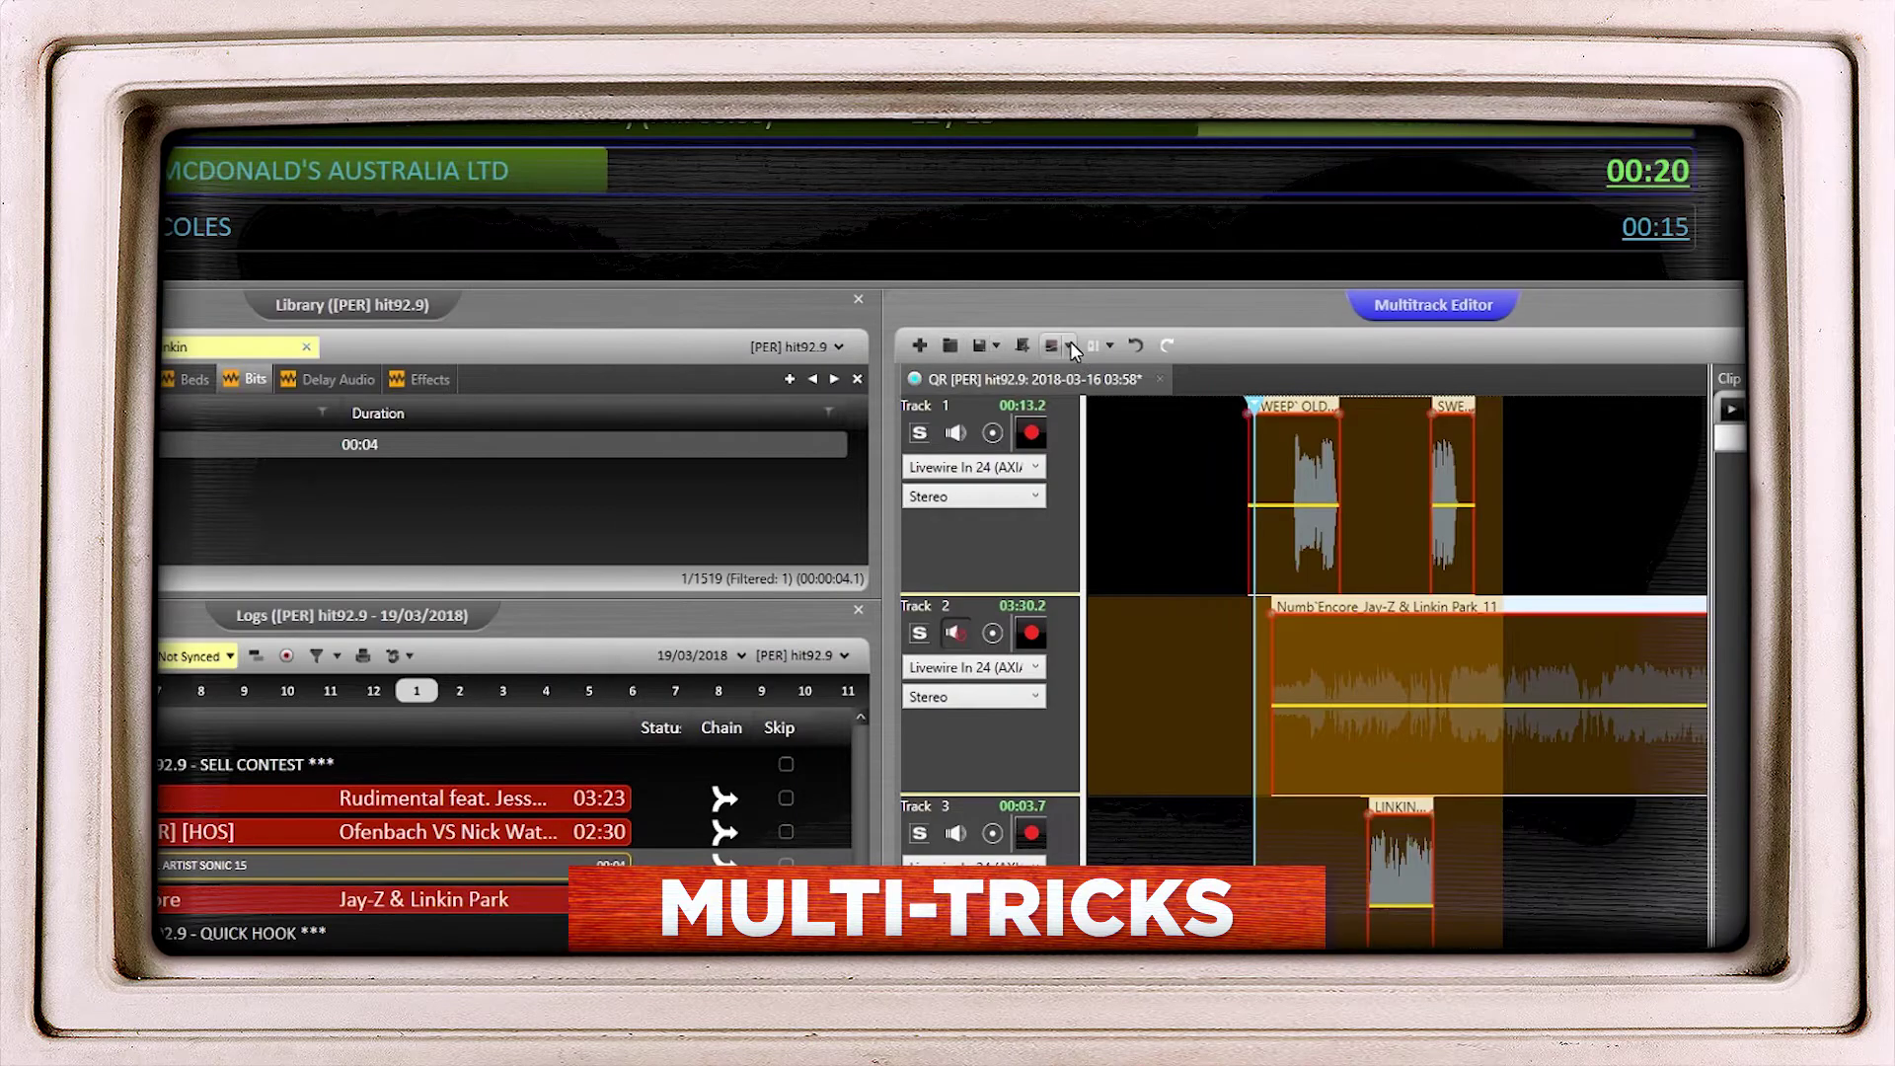
Mix the selected region and save it as a new Quick Record for [PER] hit92.9, kept for 30 days.
left_click(1071, 344)
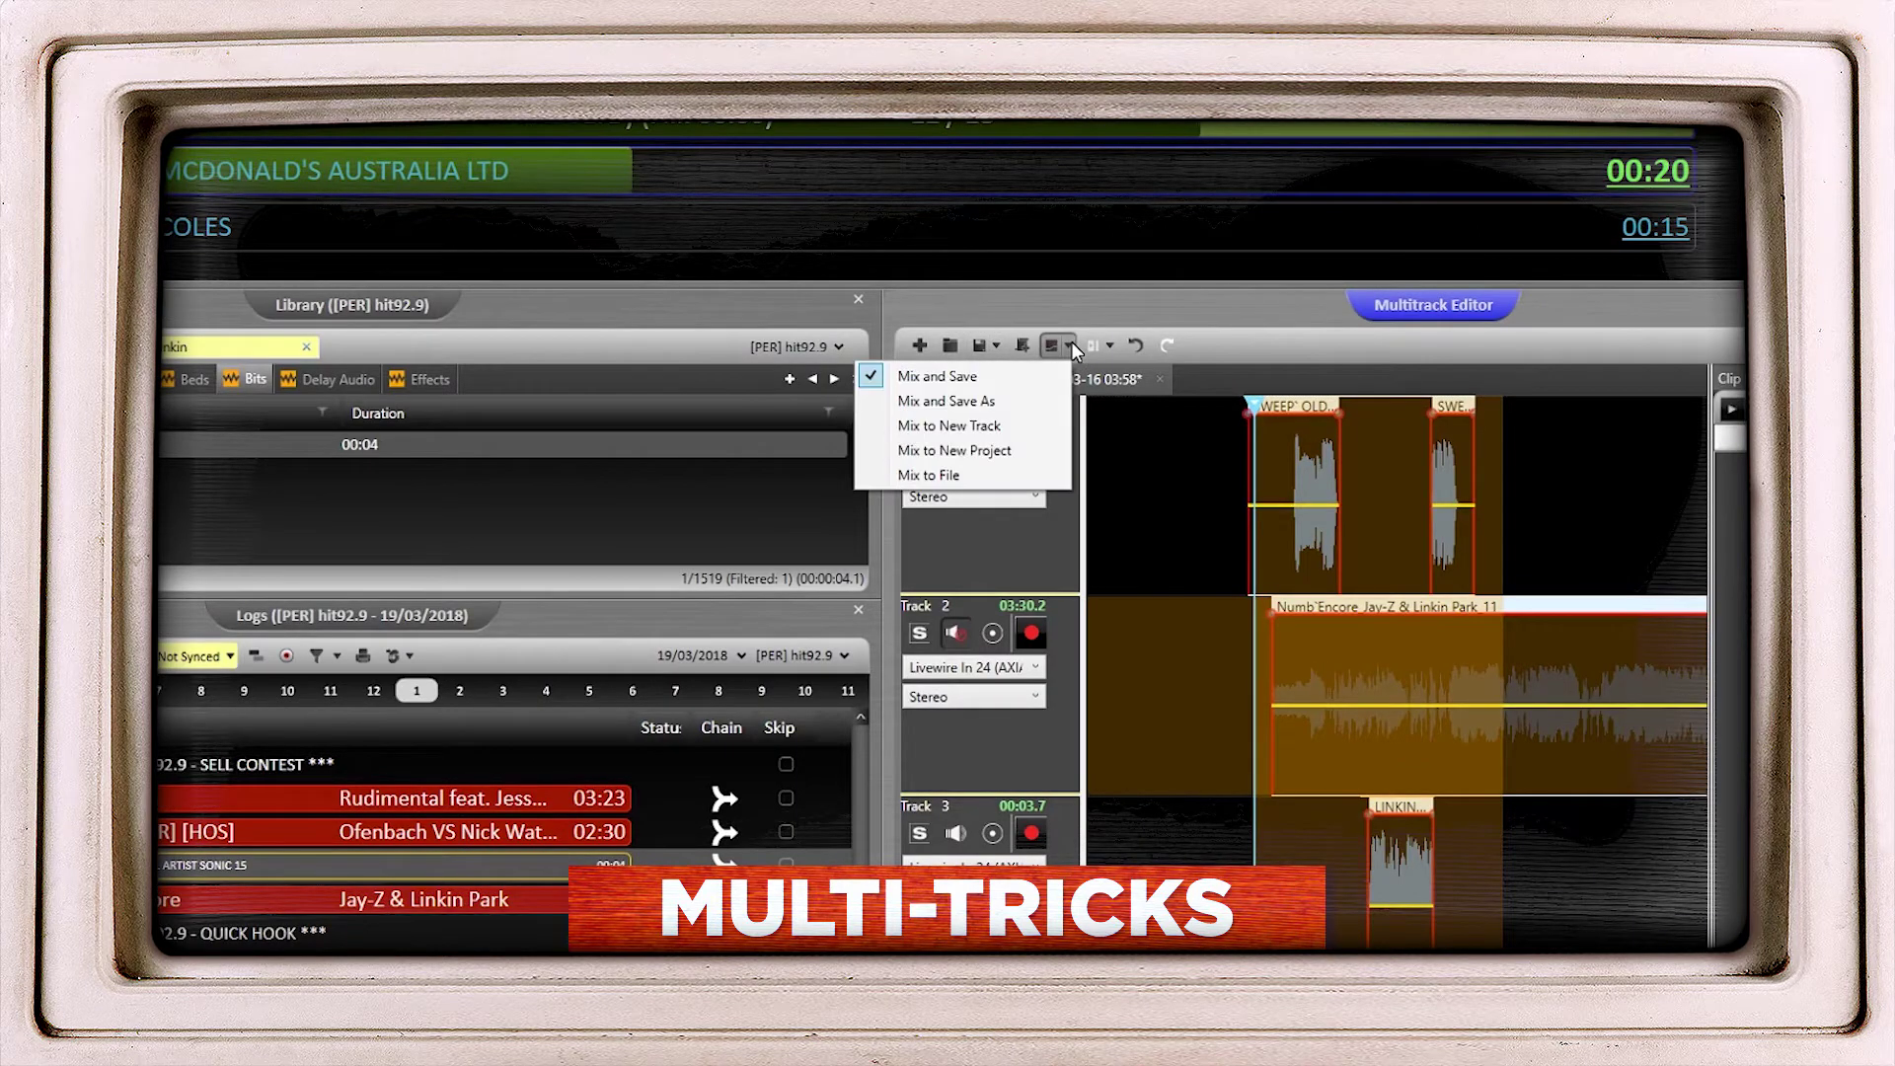
left_click(1013, 403)
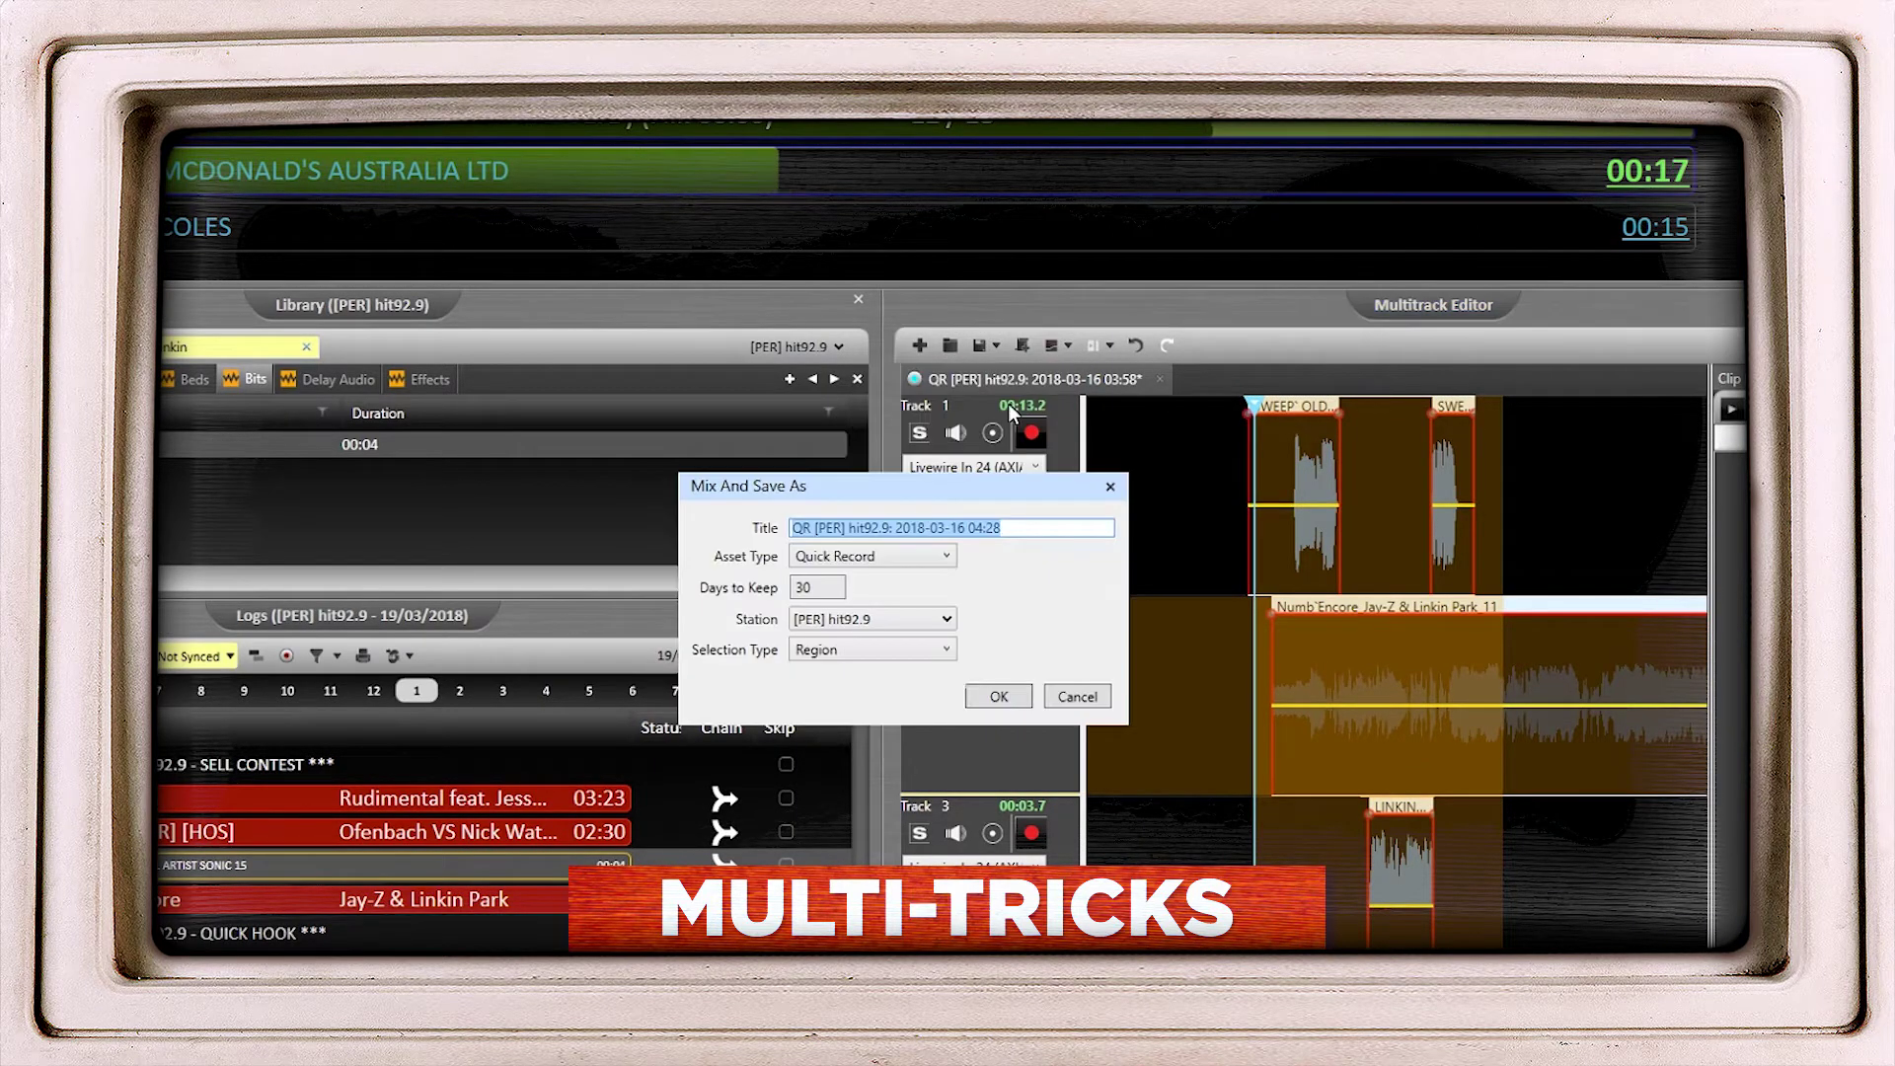
left_click(998, 697)
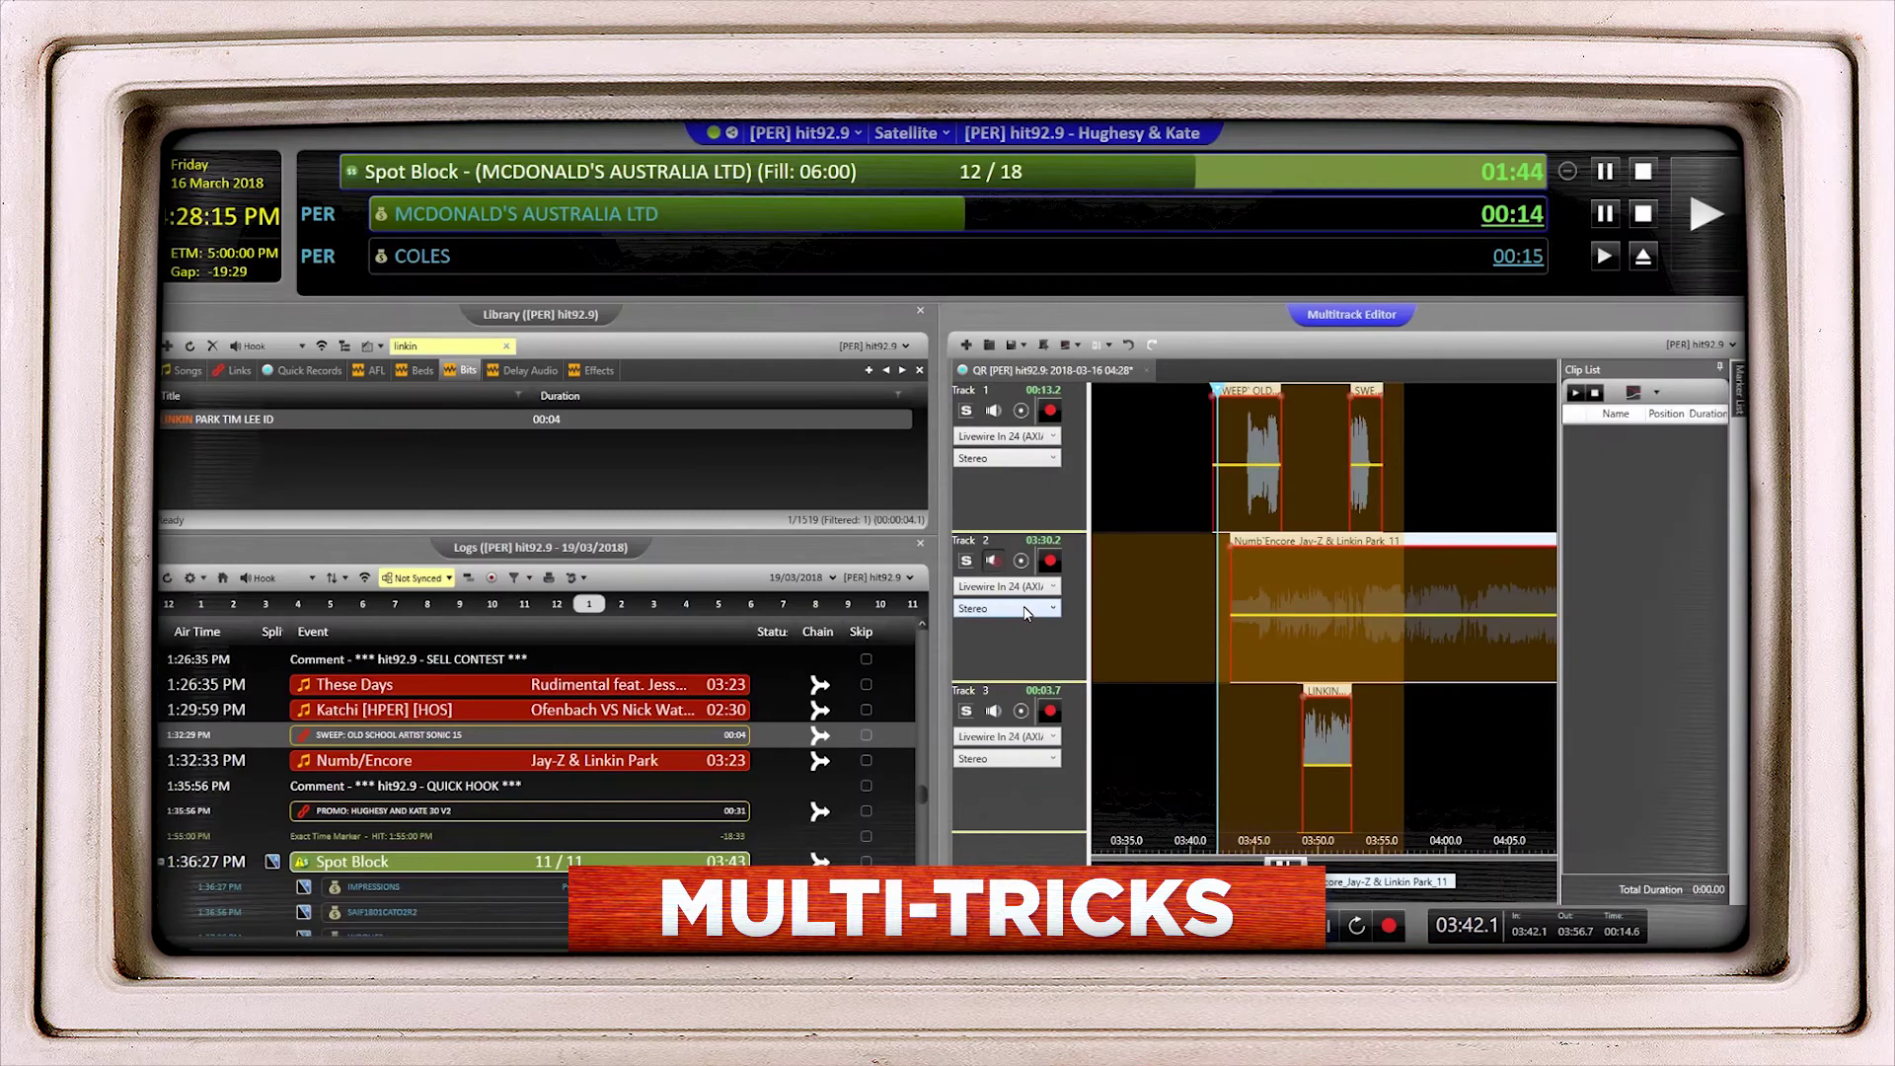
Insert the newly mixed Quick Record into the log before Numb/Encore and mark the original OLD SCHOOL ARTIST SONIC 15 sweep as skipped.
left_click(297, 371)
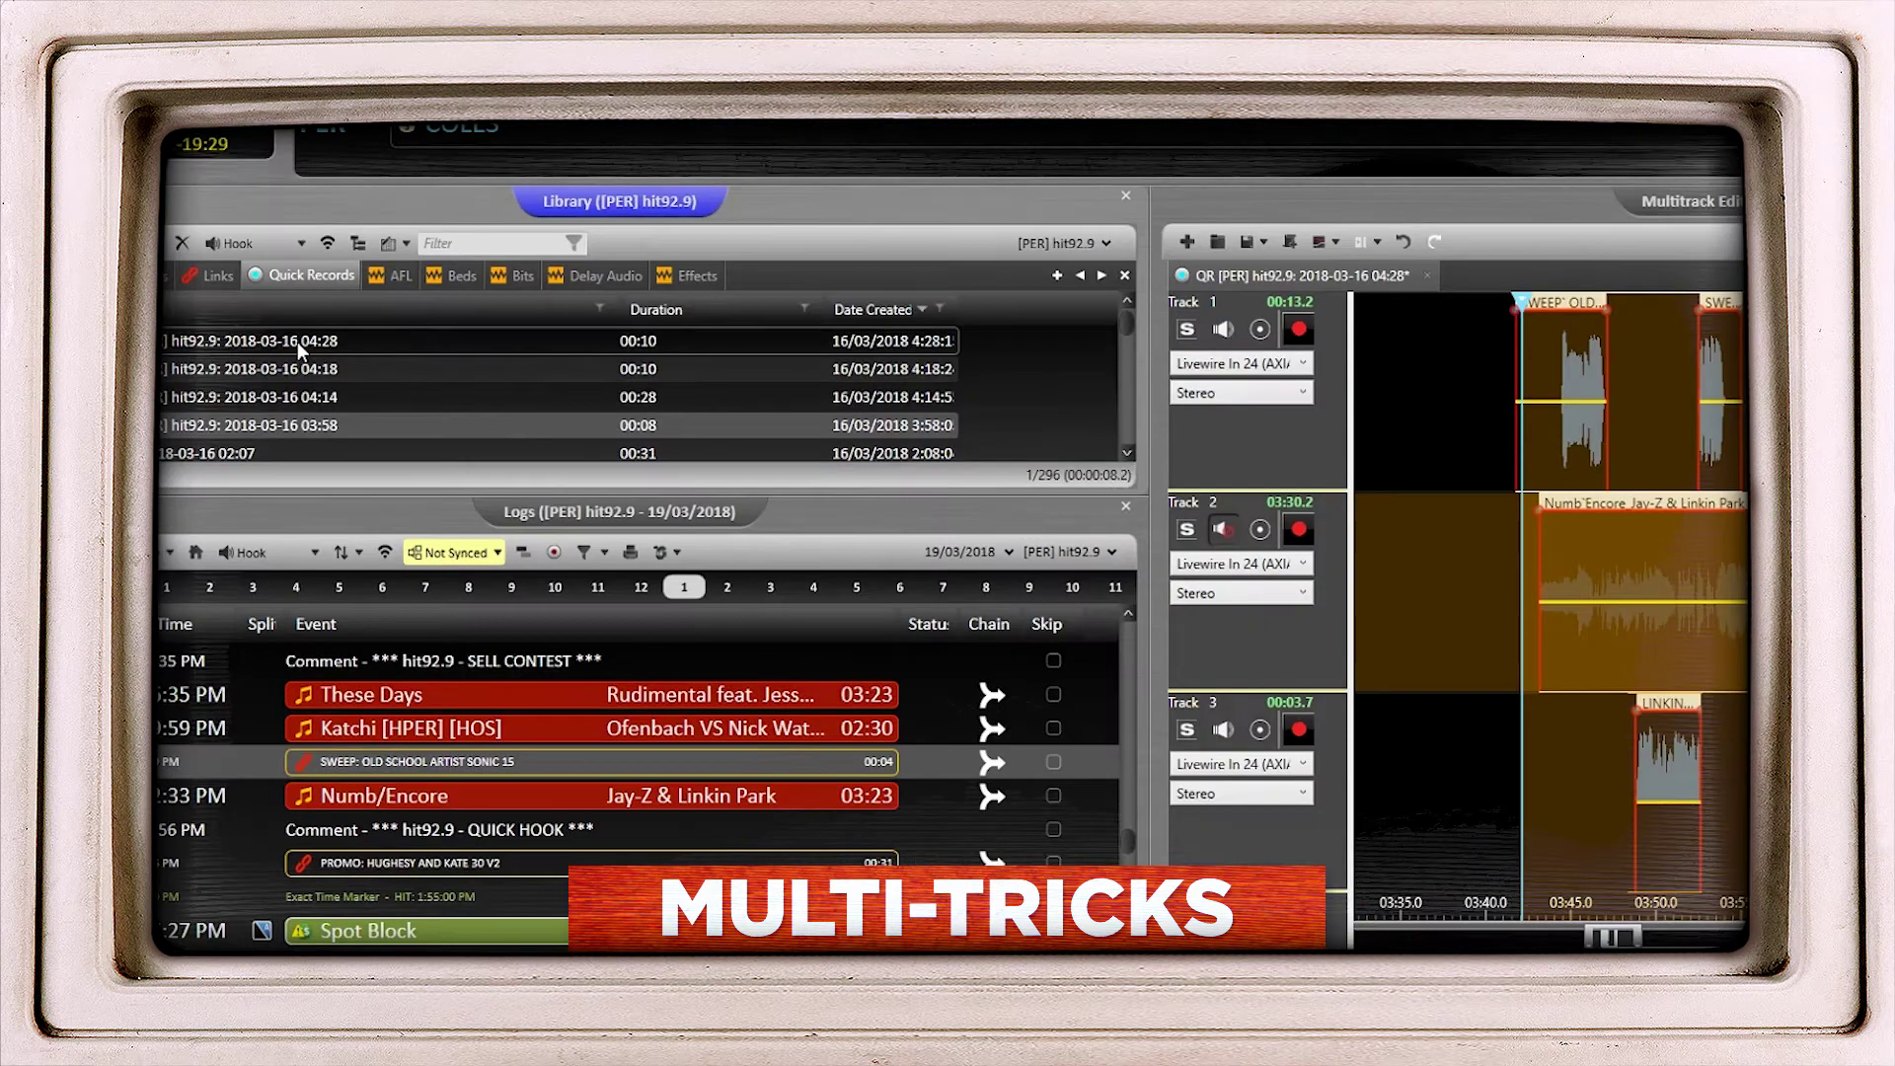
left_click_drag(298, 341, 425, 790)
left_click(1052, 761)
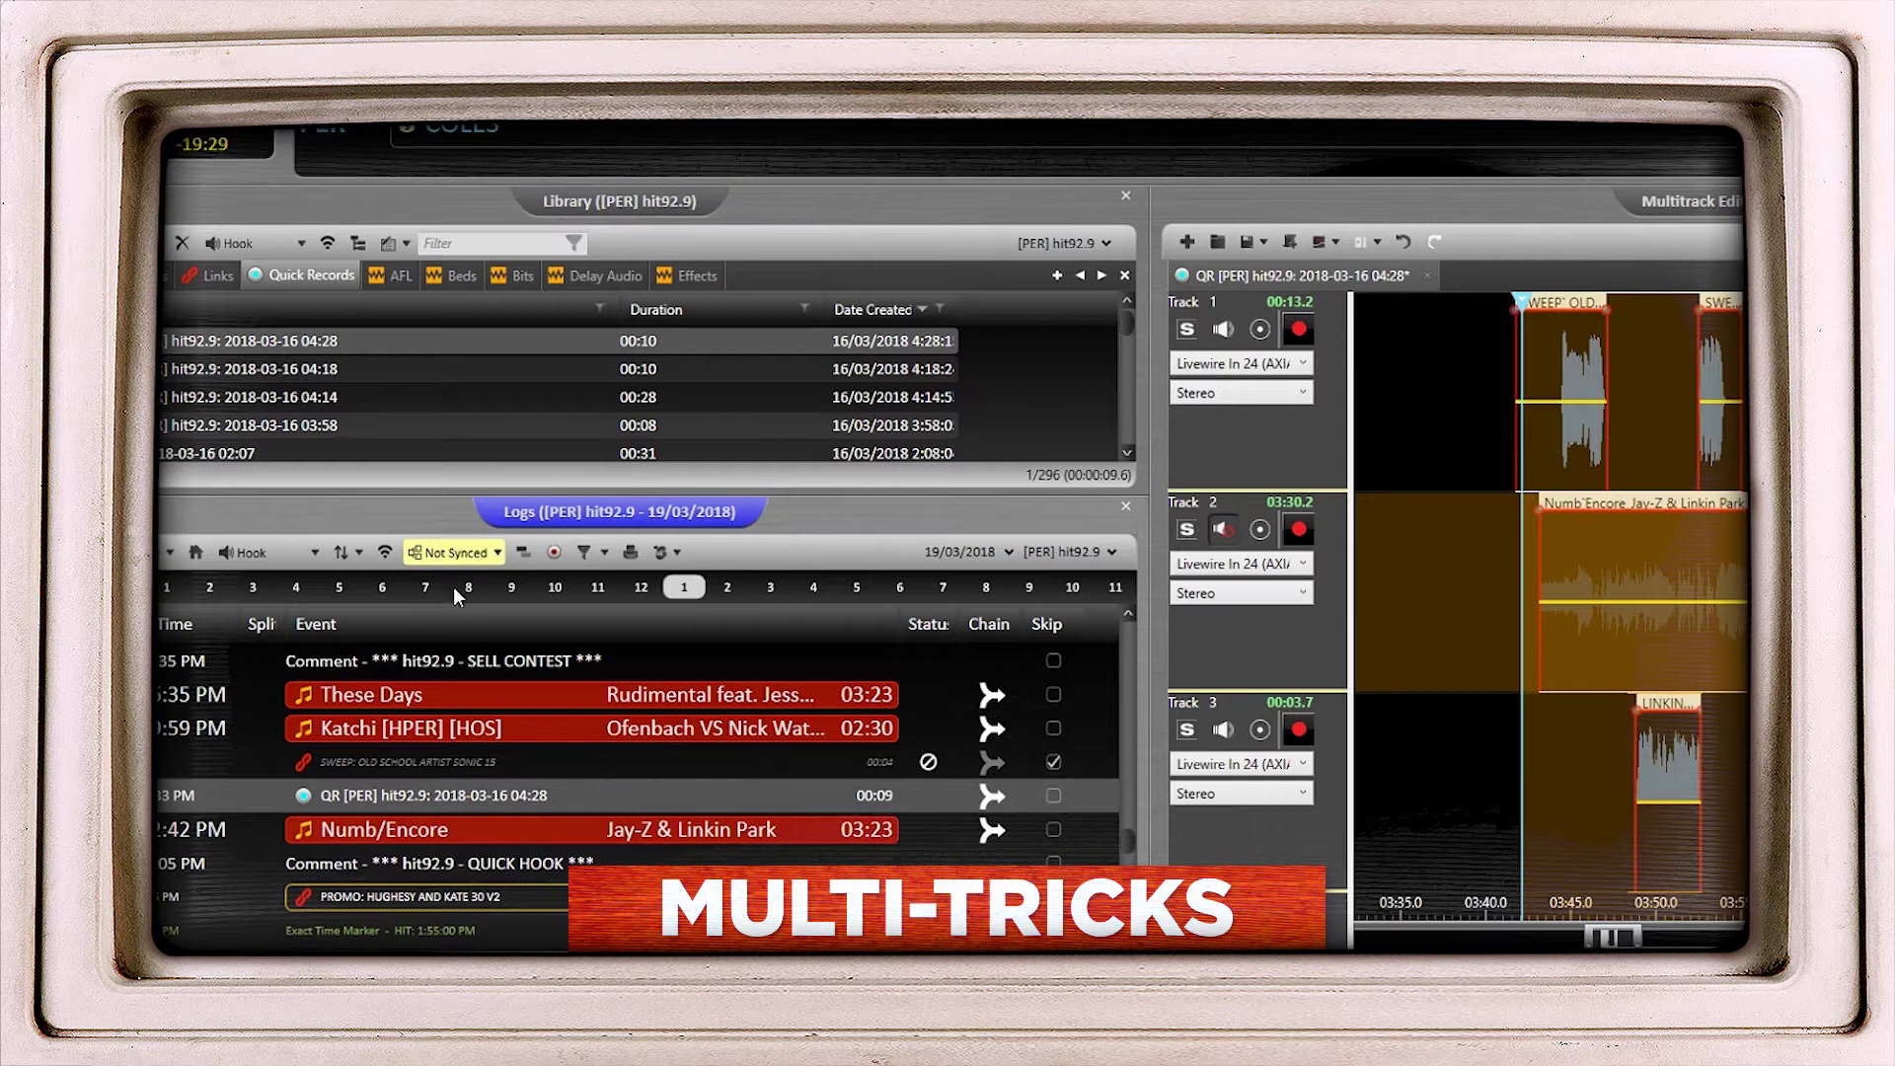
Open the segue around the new sweep mix and set a fade-in on Numb/Encore beneath the sweep's first phrase.
left_click(523, 552)
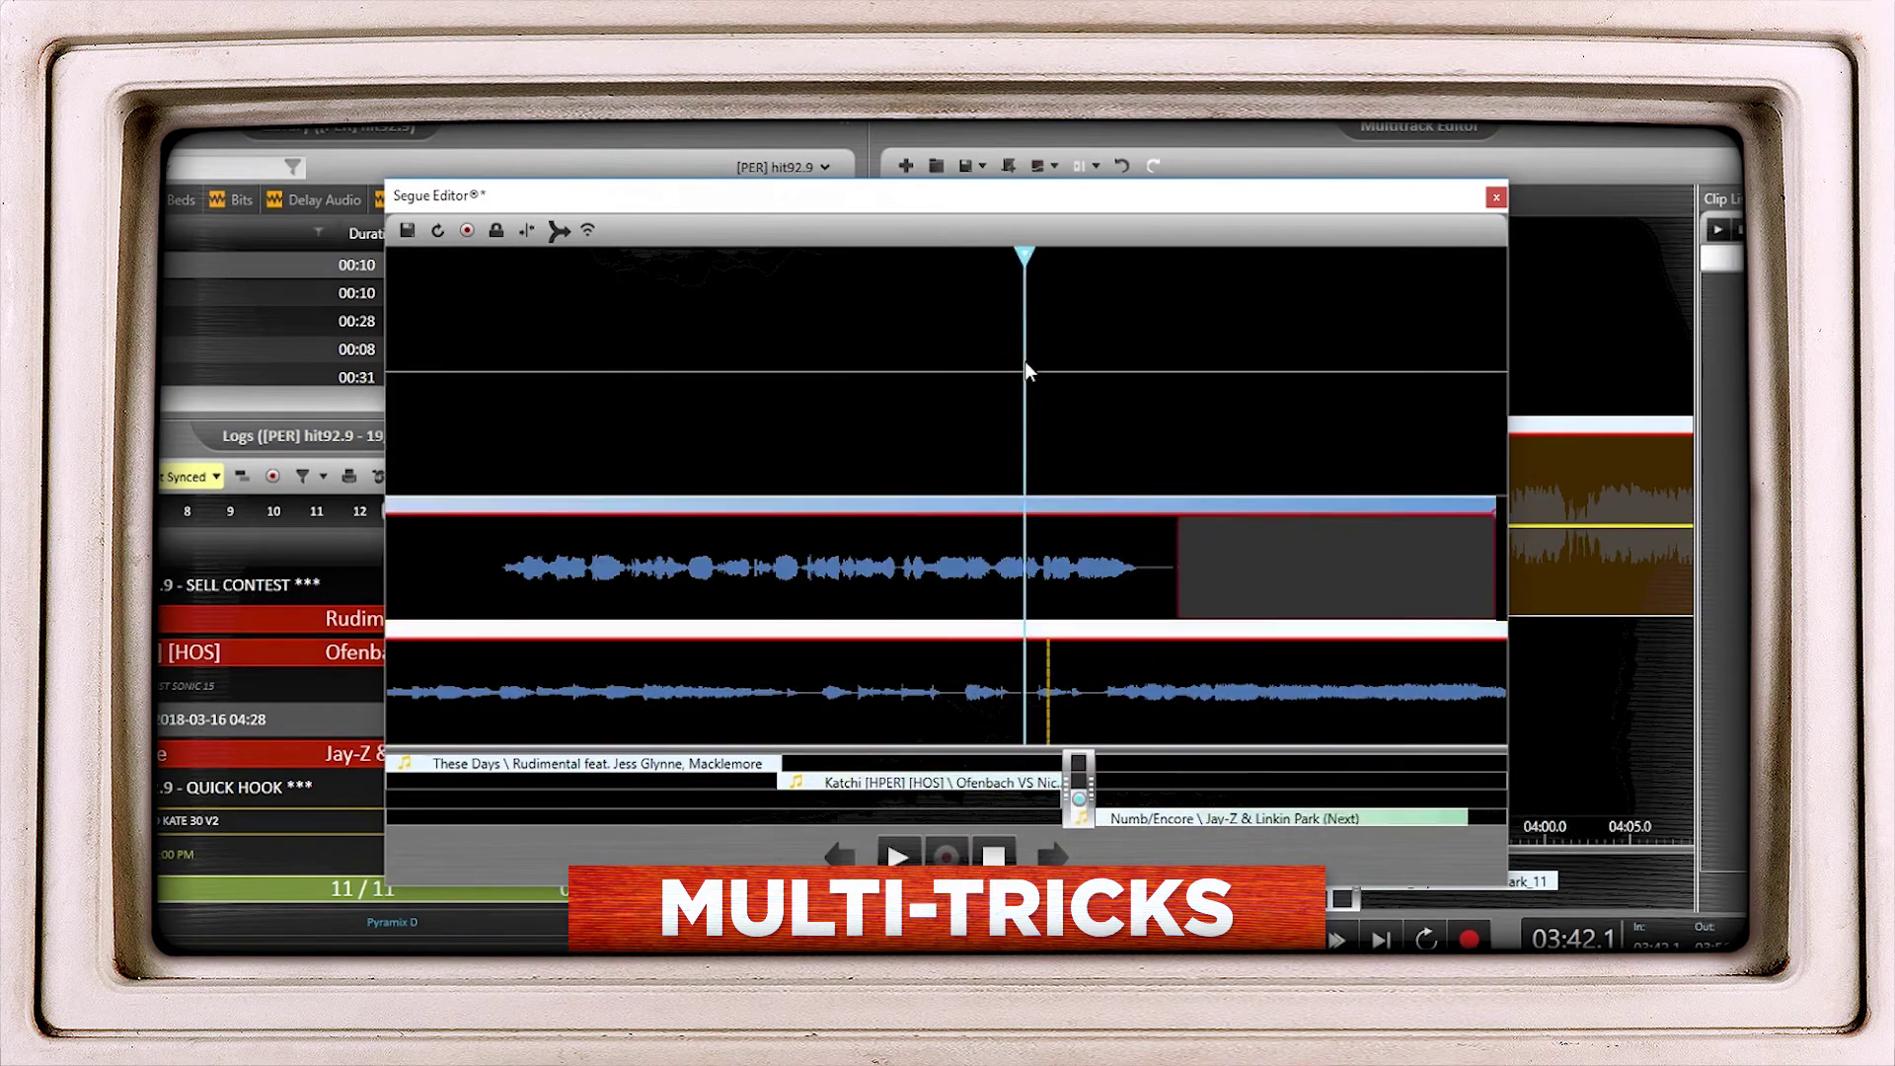
left_click_drag(1026, 368, 1211, 635)
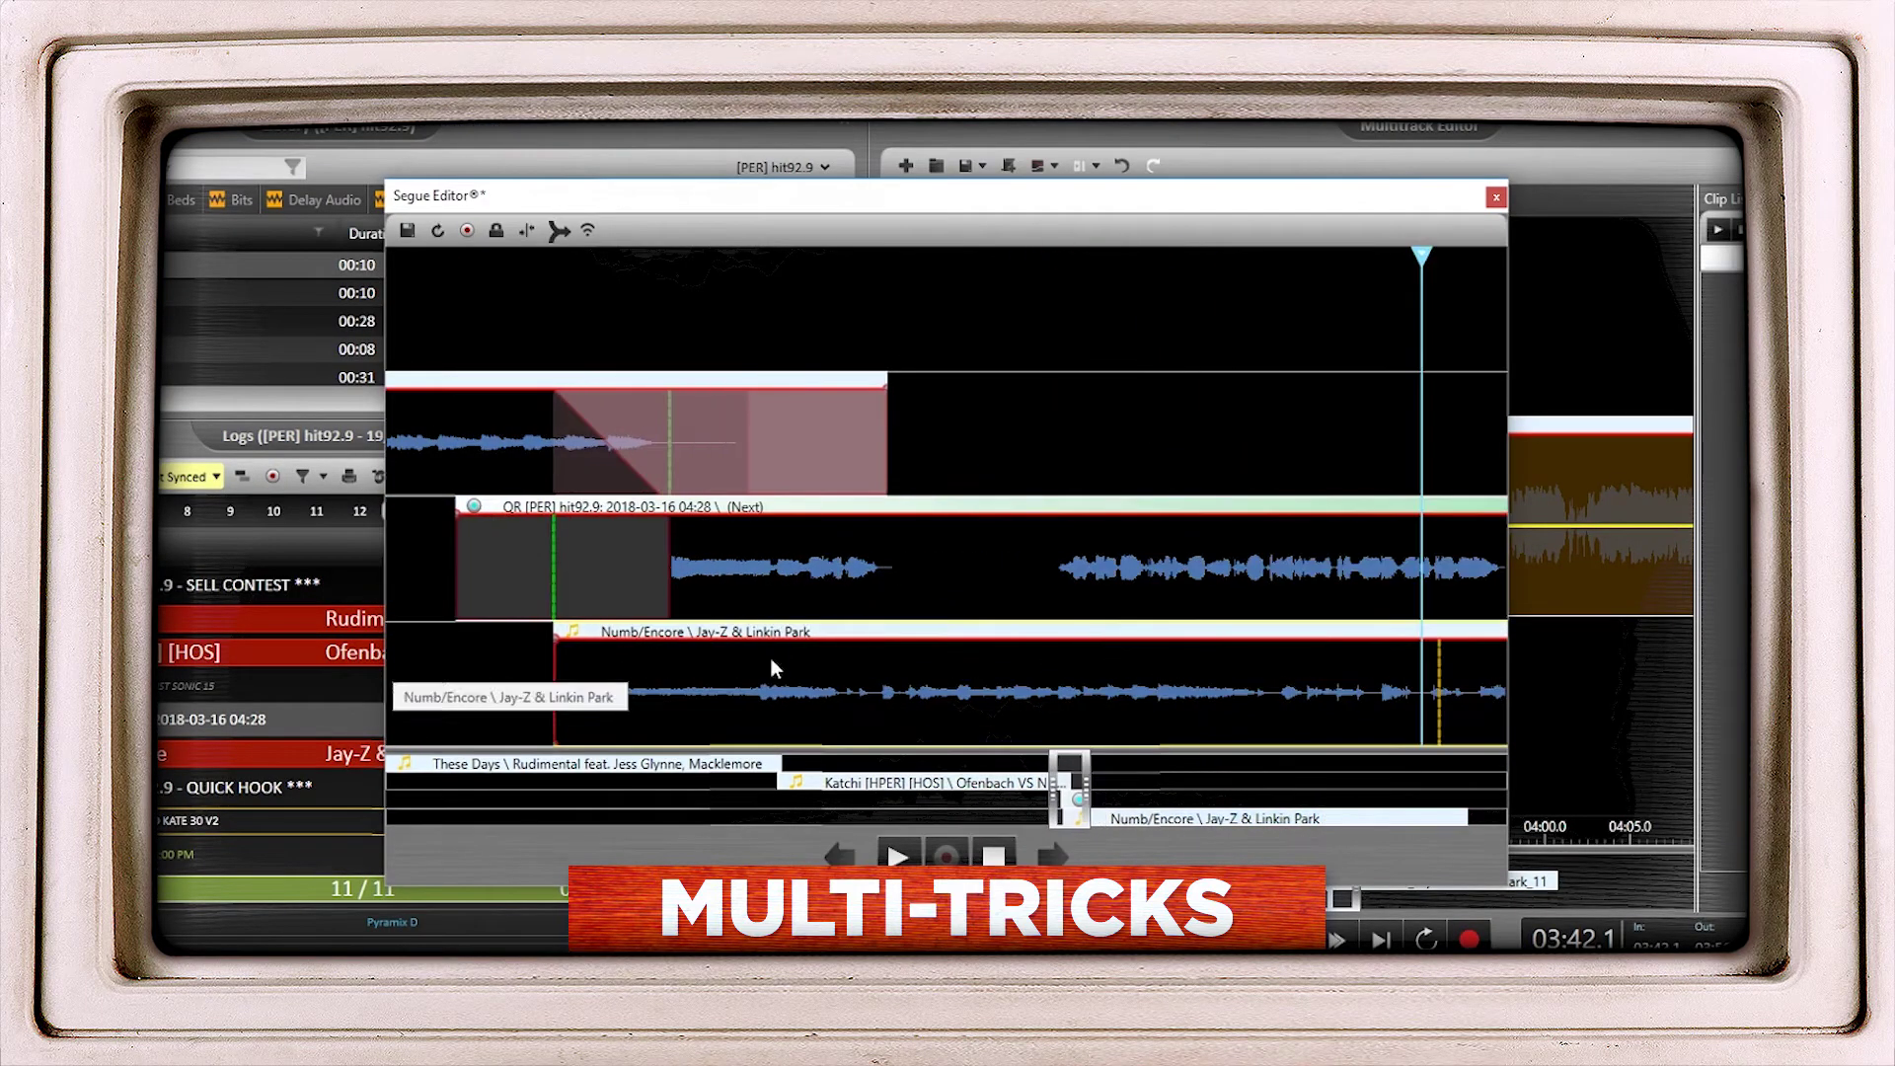
right_click(745, 699)
left_click(691, 821)
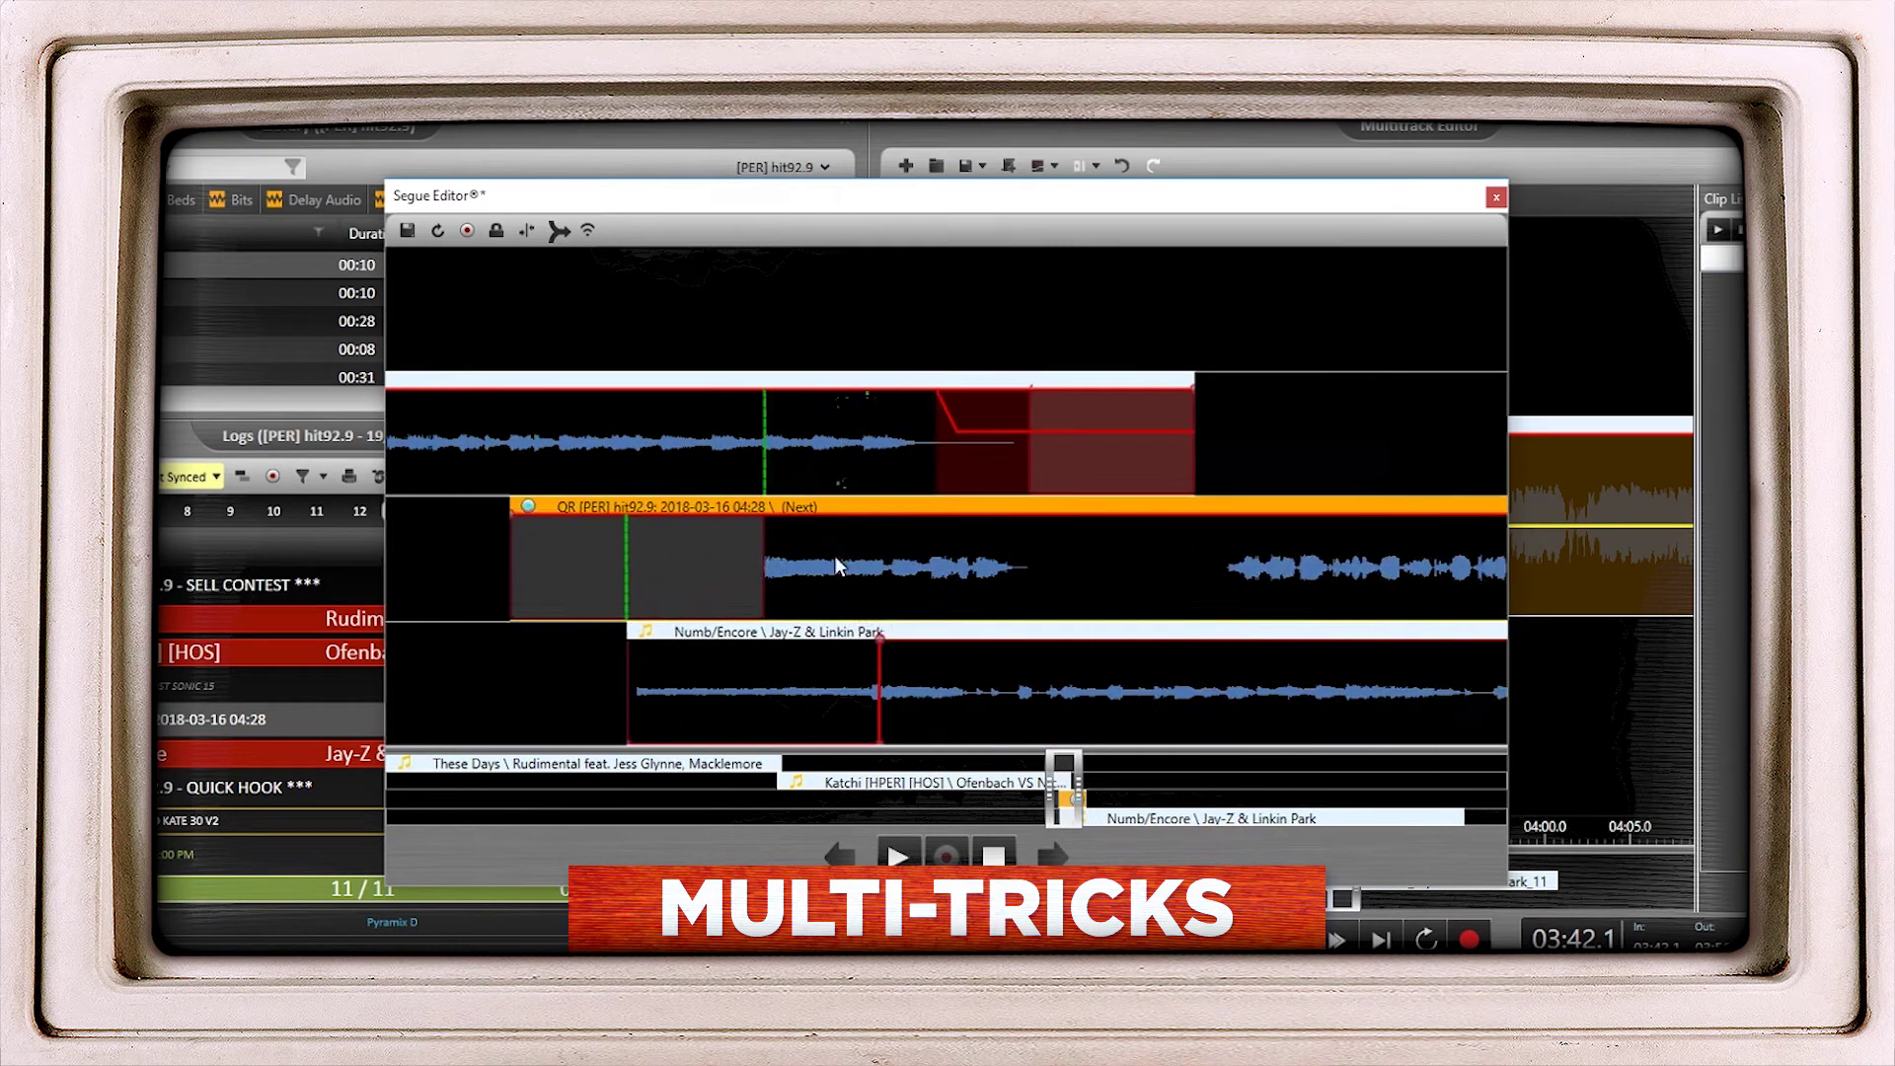
Move the sweep mix earlier over Katchi's ending, remove Katchi's fade, and audition the segue from just before the overlap.
left_click_drag(840, 560, 775, 543)
key("space")
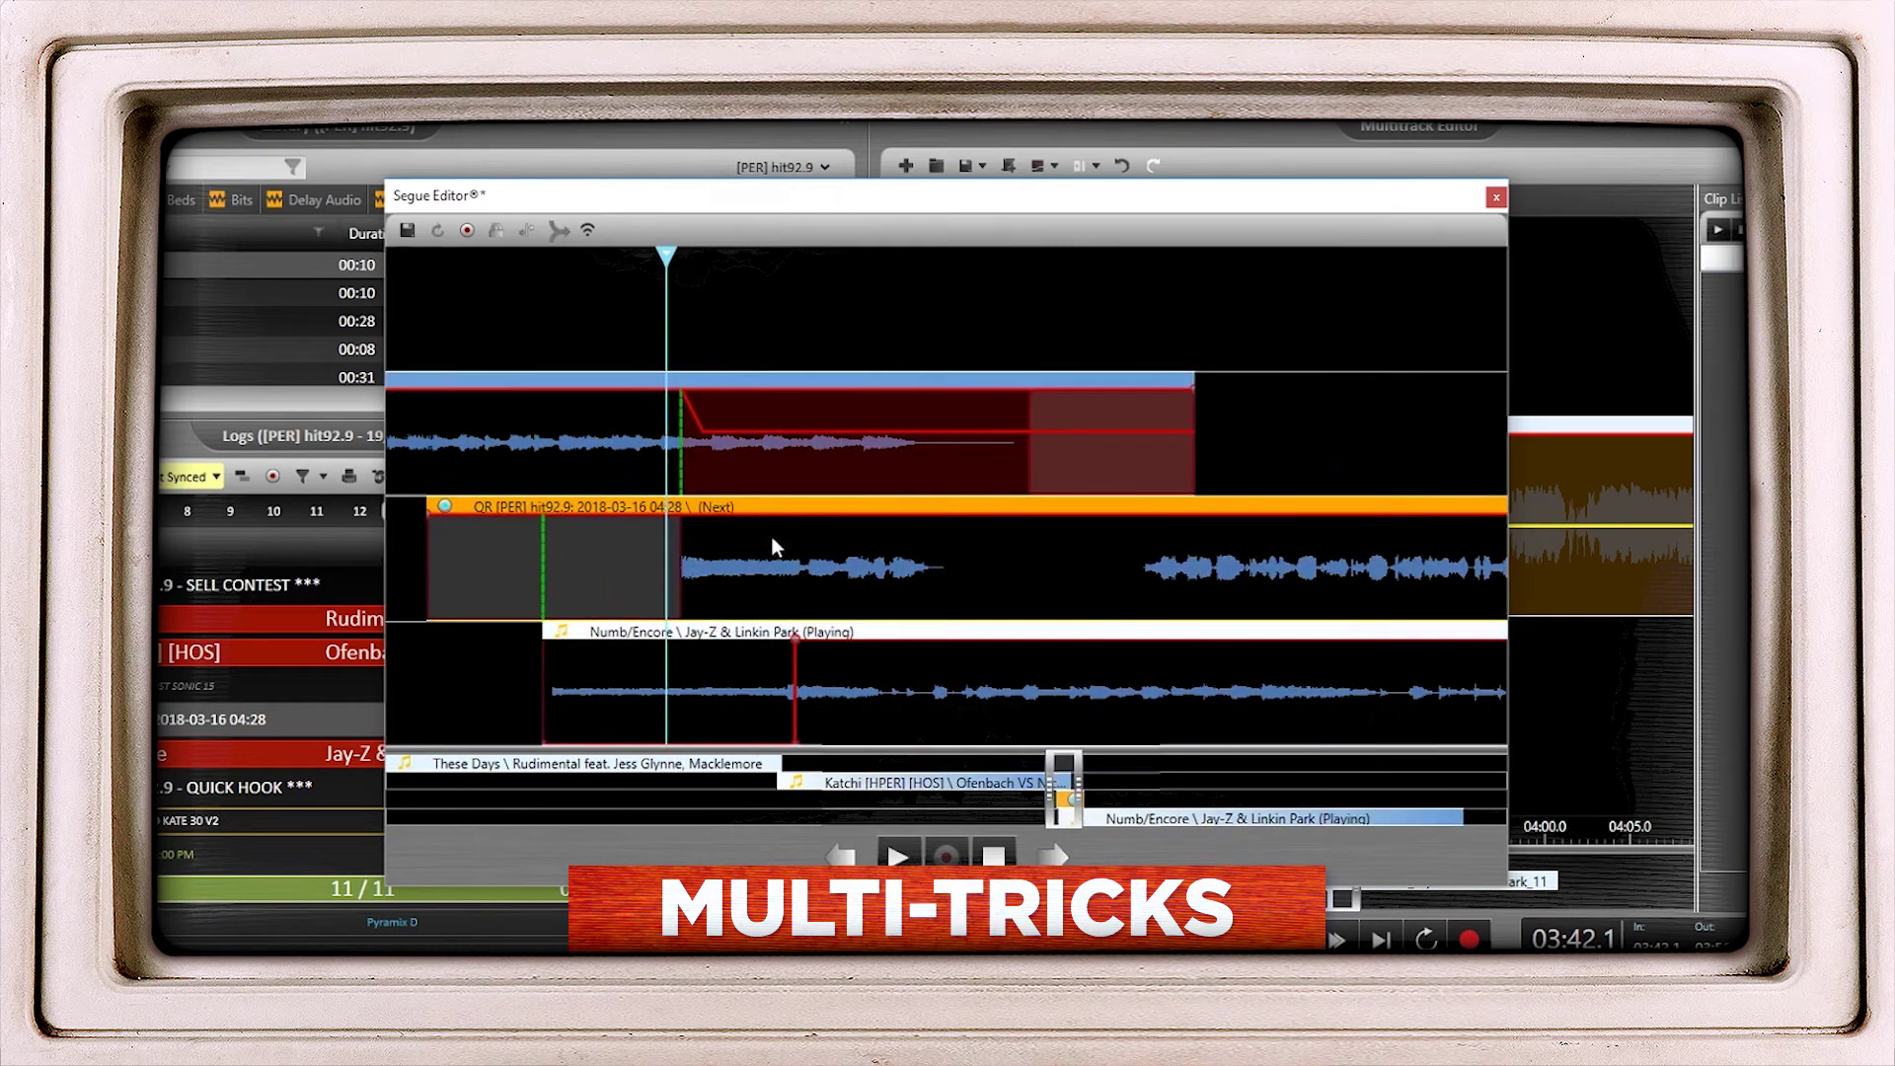
right_click(624, 432)
left_click(570, 681)
left_click(572, 310)
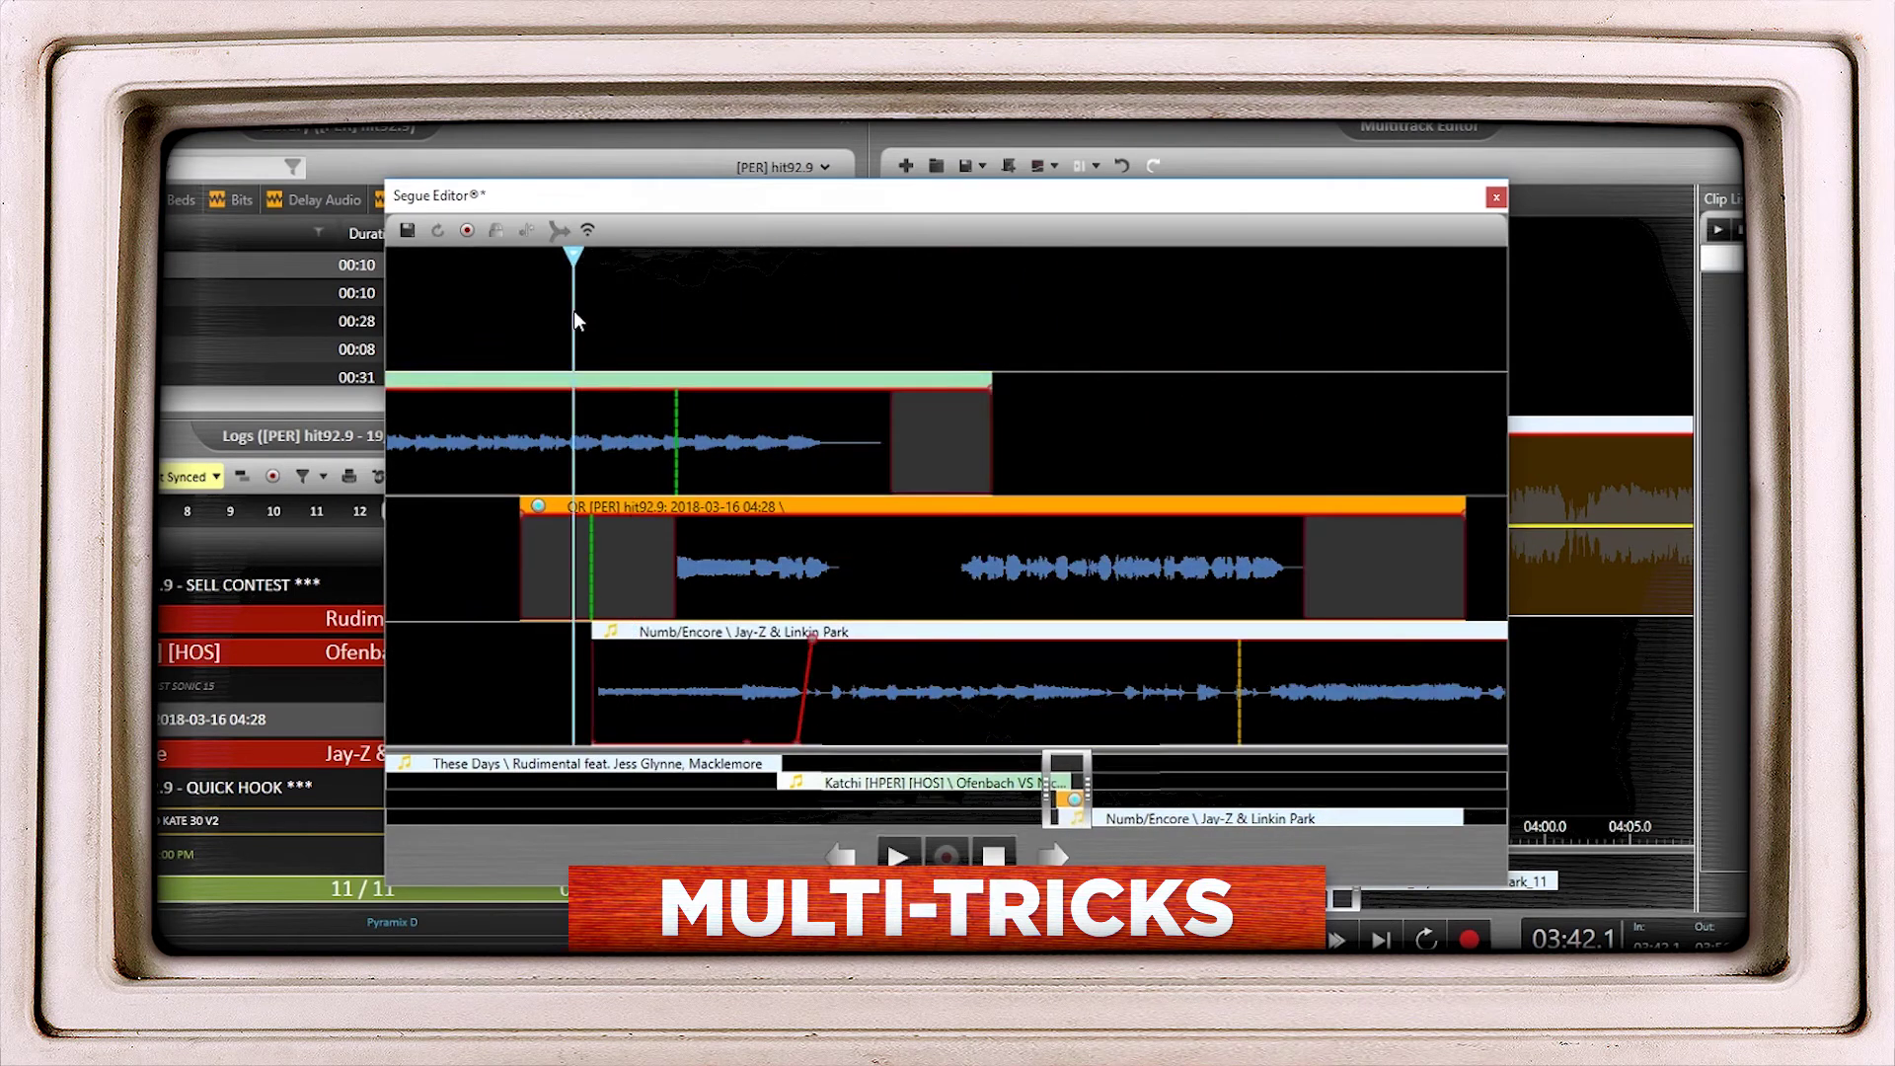
Play back the adjusted overlap between Katchi, the sweep mix and Numb/Encore.
key("space")
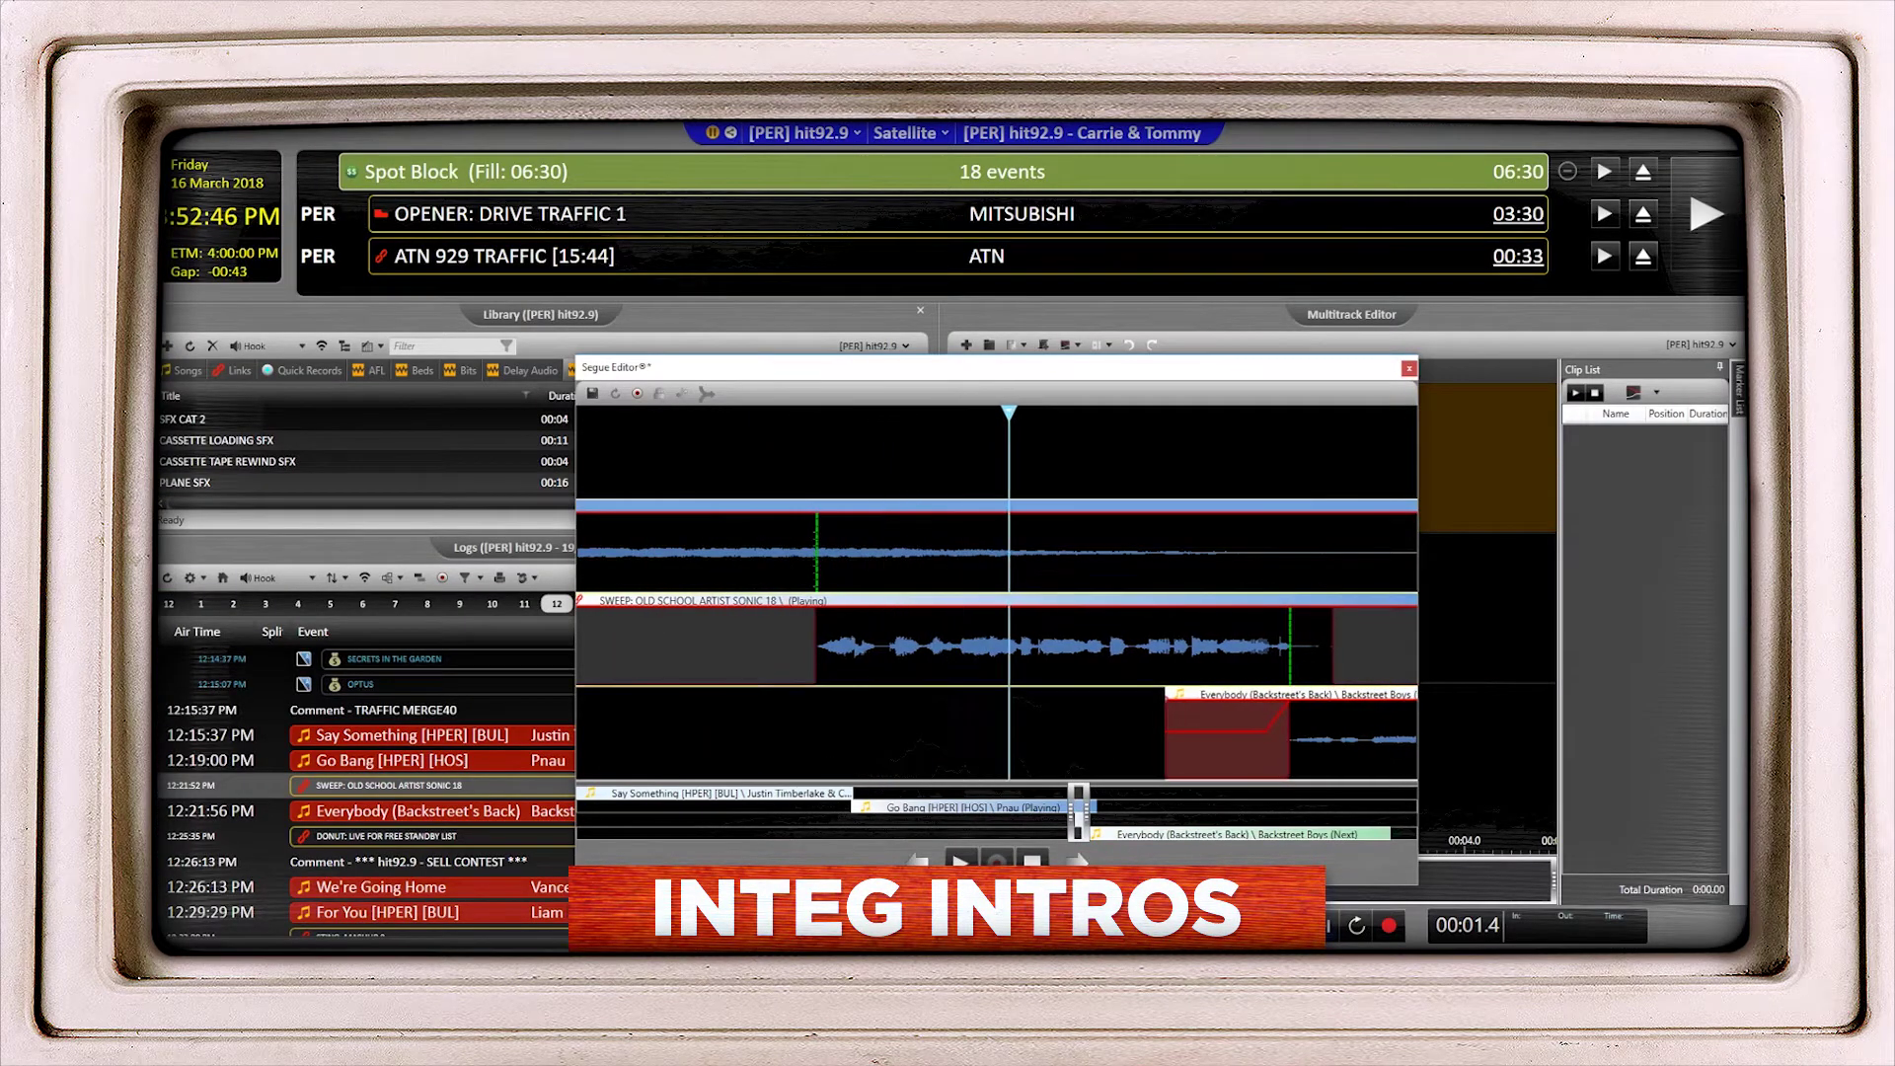
Try trimming the beginning of Everybody (Backstreet's Back) so it comes in from a later point under the OLD SCHOOL ARTIST SONIC 18 sweep.
scroll(772, 721, "down", 3)
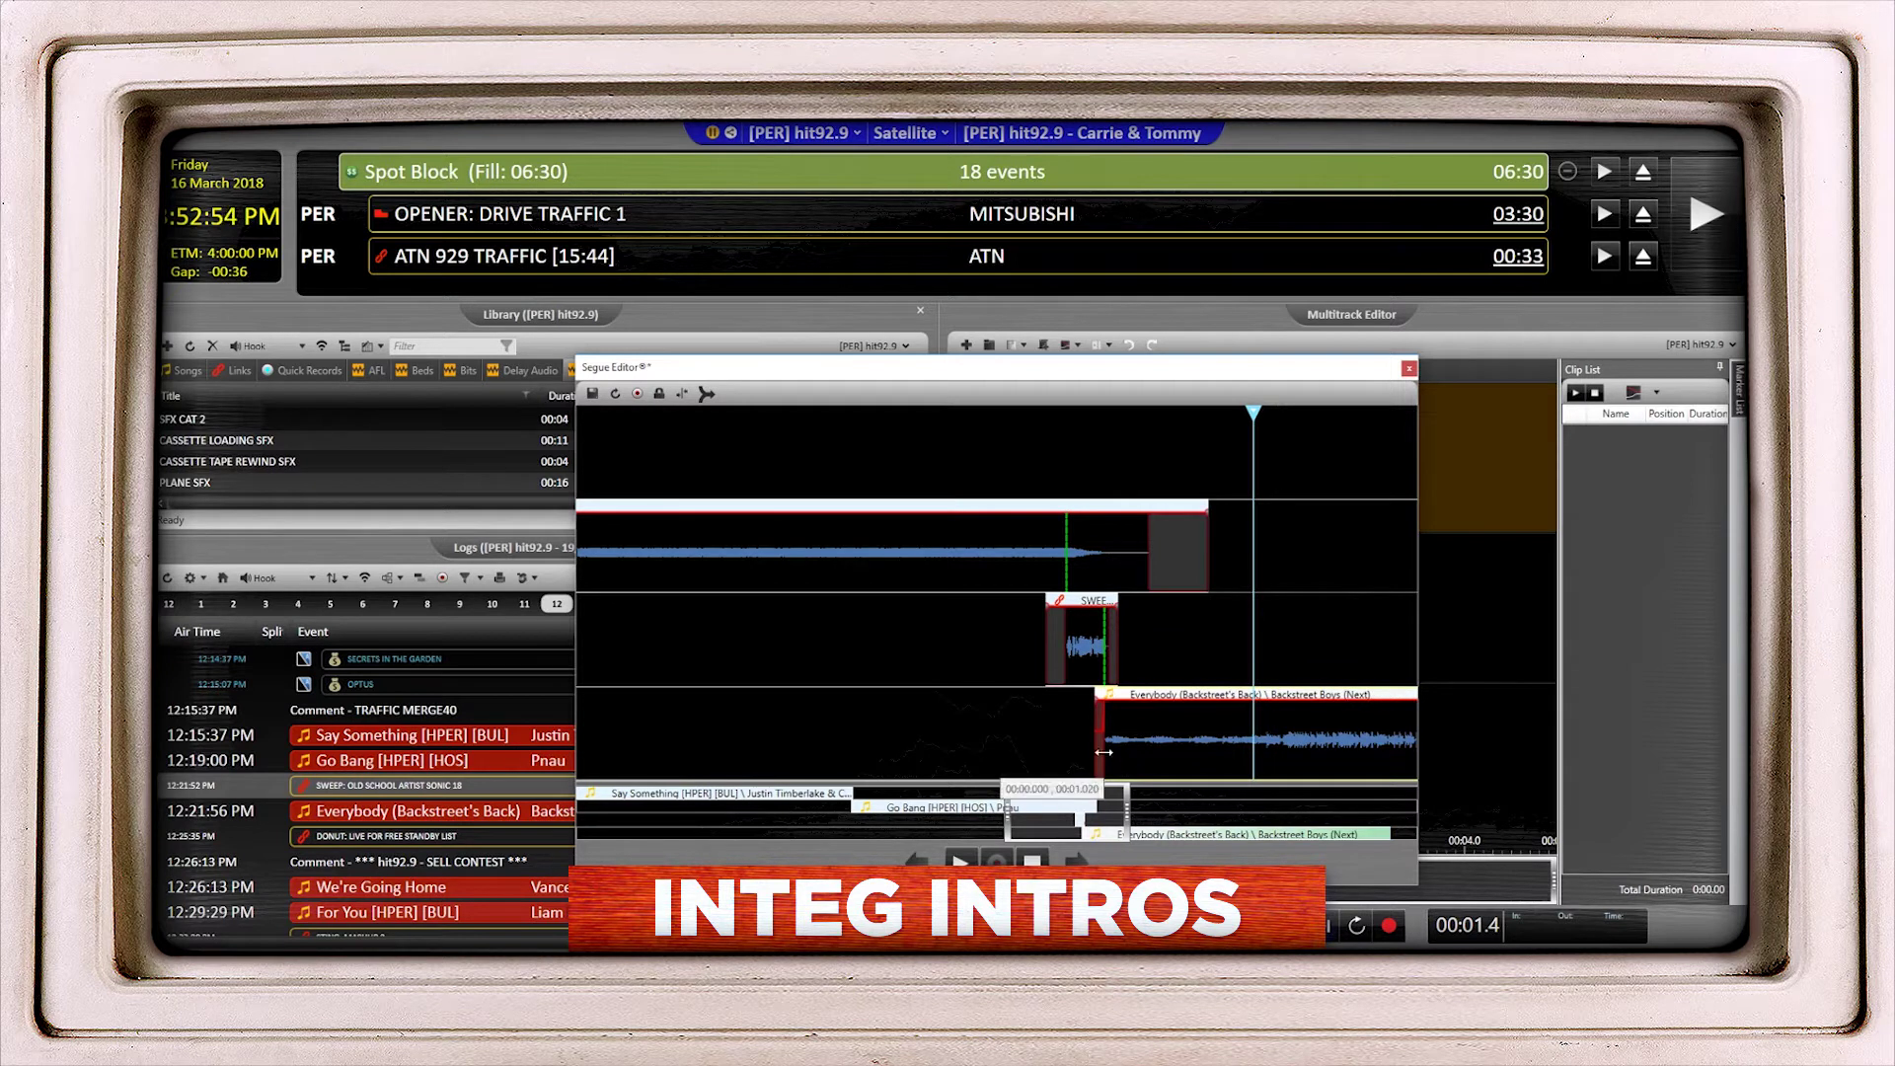
left_click_drag(1103, 752, 1259, 768)
scroll(1176, 742, "up", 8)
left_click_drag(1075, 739, 1053, 742)
left_click(978, 442)
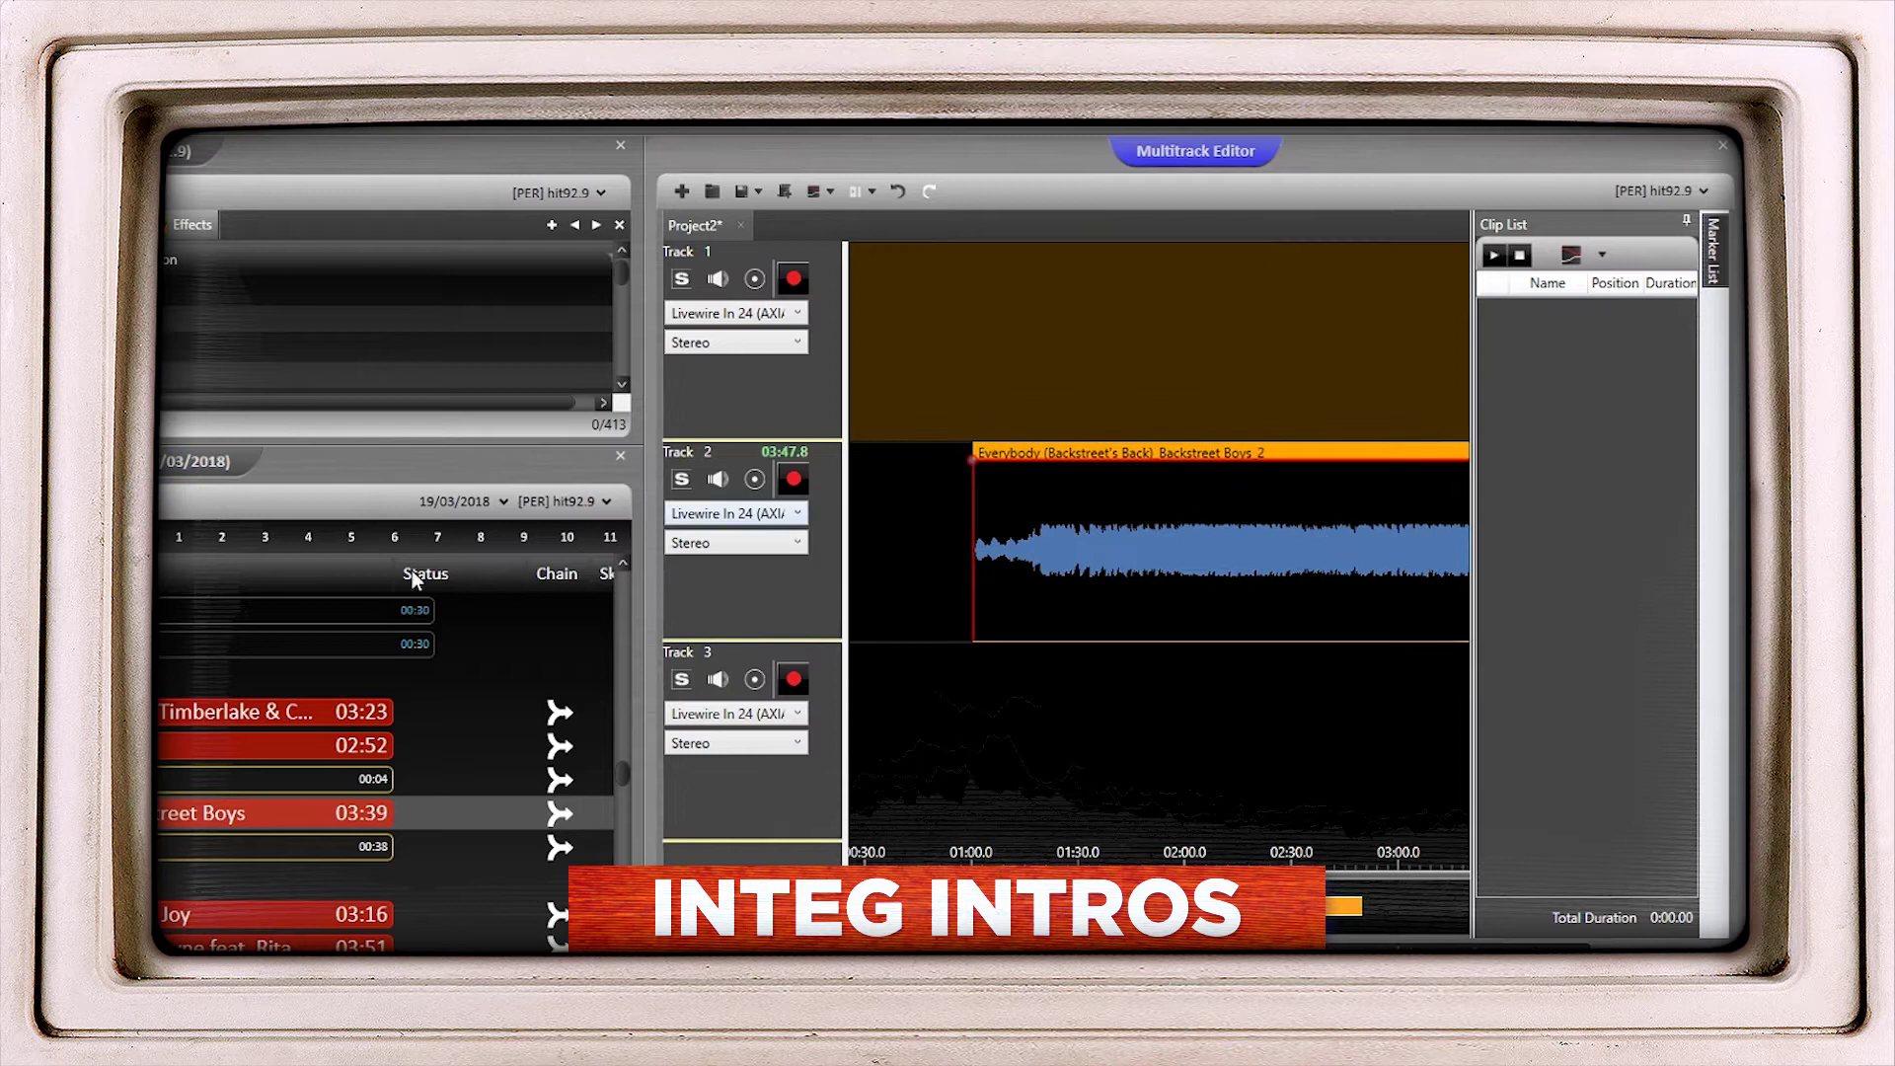
Place the OLD SCHOOL ARTIST SONIC 18 sweep on track 3 beneath Everybody, show gain levels, and lower the sweep's gain below 38%.
left_click_drag(217, 780, 1052, 677)
scroll(1052, 678, "up", 5)
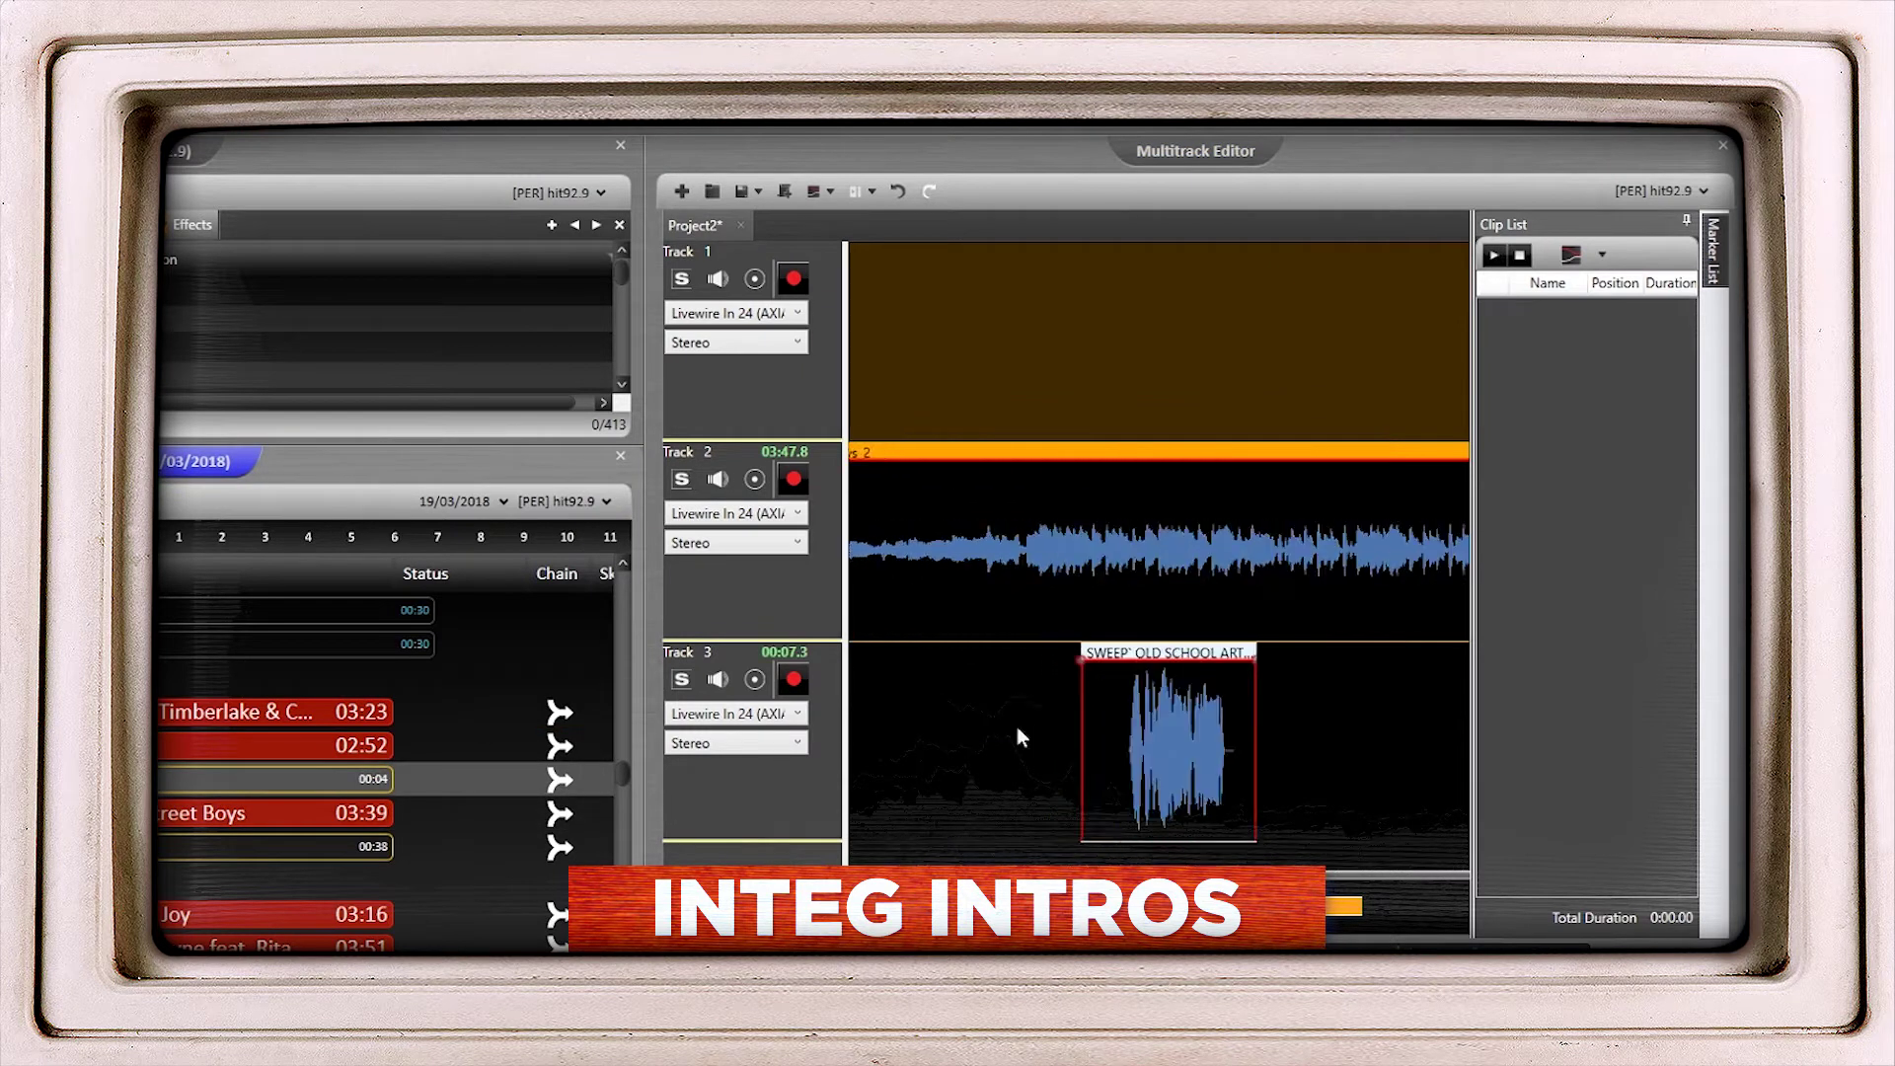
left_click(872, 191)
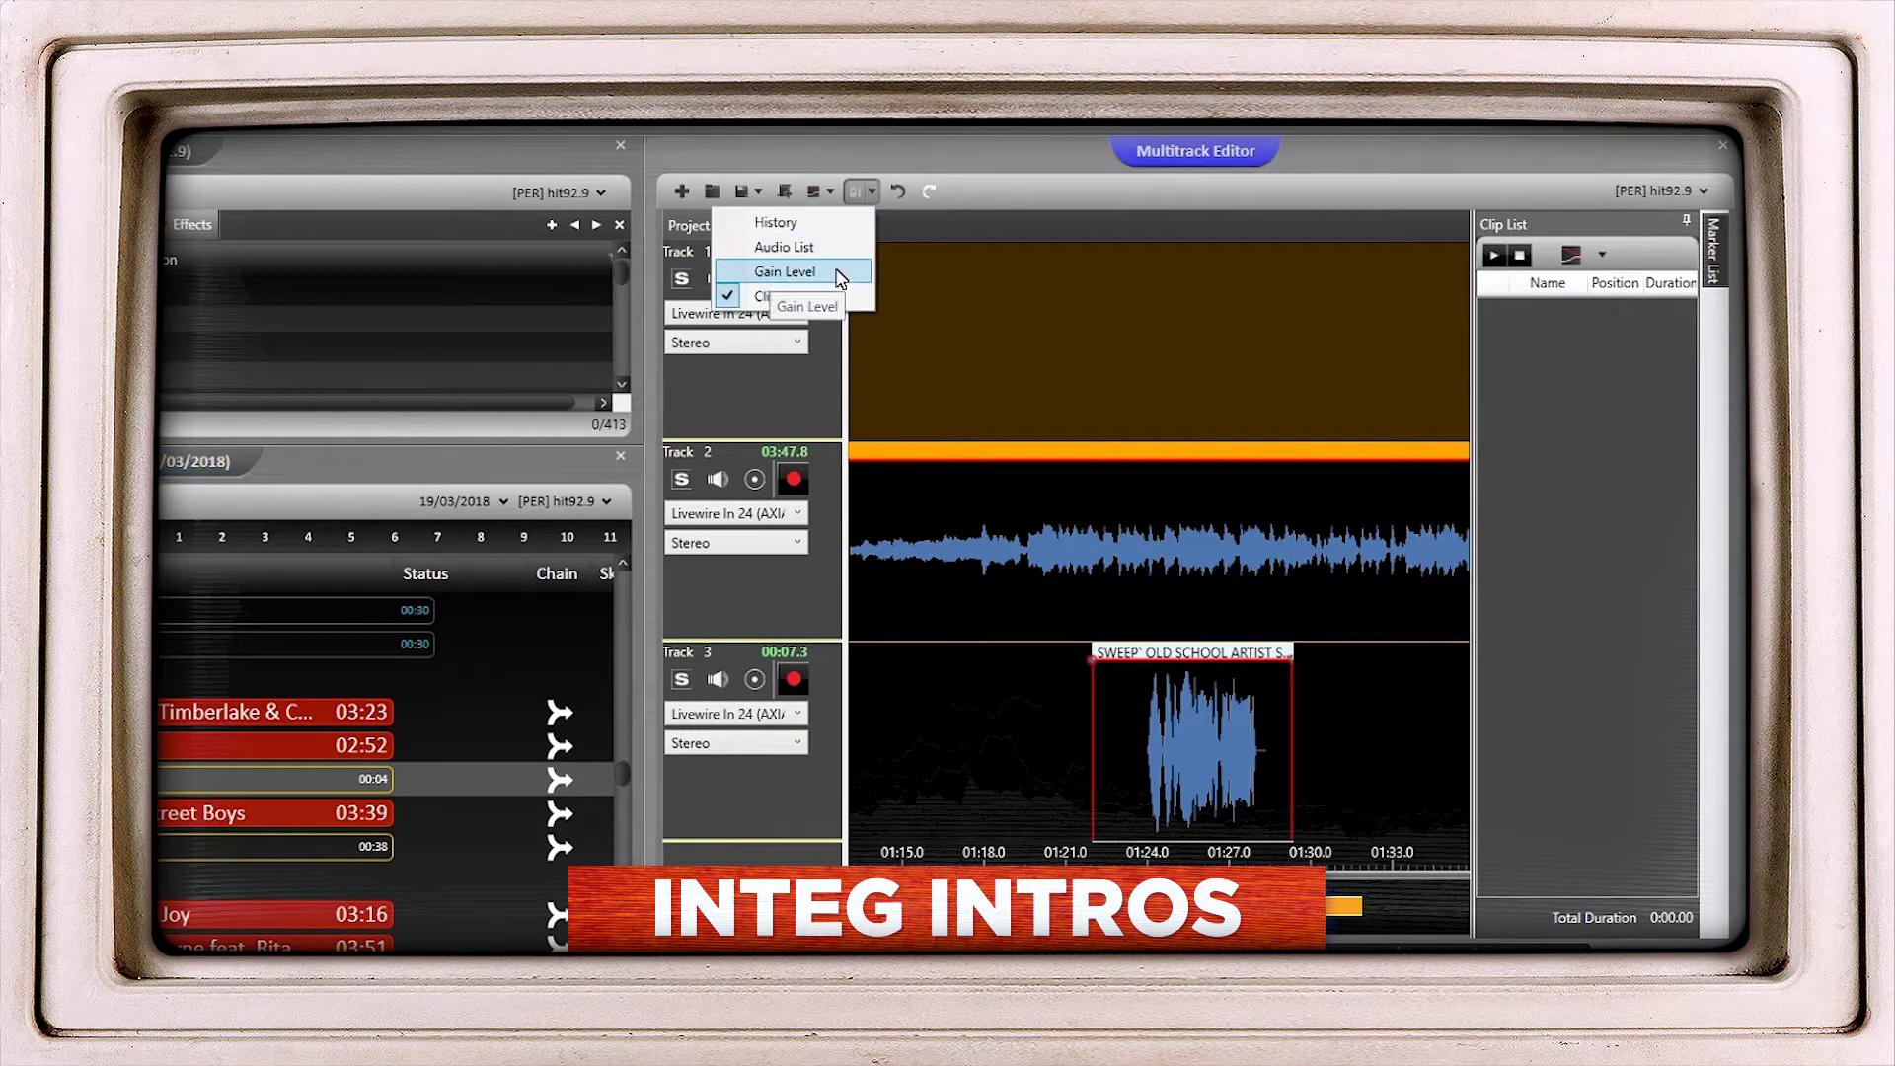
left_click(839, 274)
left_click_drag(1174, 753, 1175, 781)
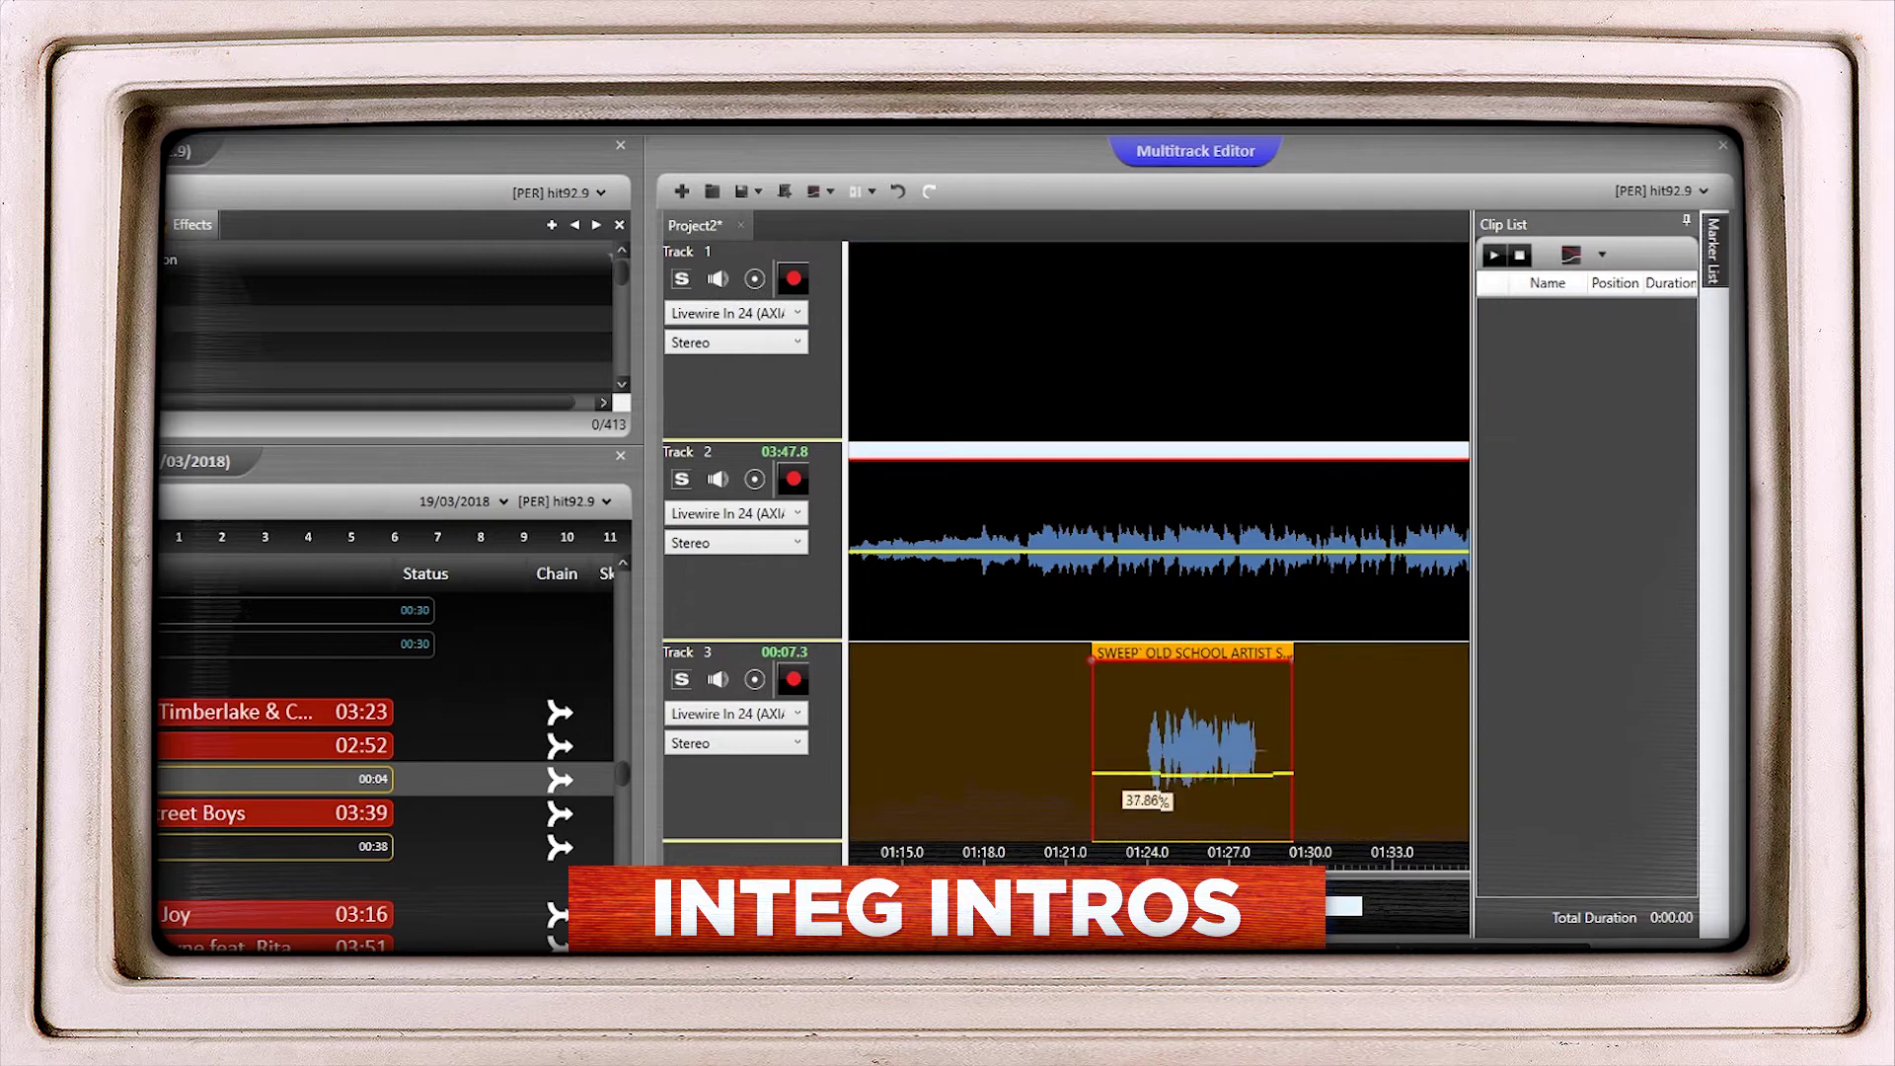
Move the sweep clip earlier so it starts at about 01:18 over Everybody, and audition the two tracks together.
left_click(954, 728)
left_click_drag(1123, 649, 1025, 669)
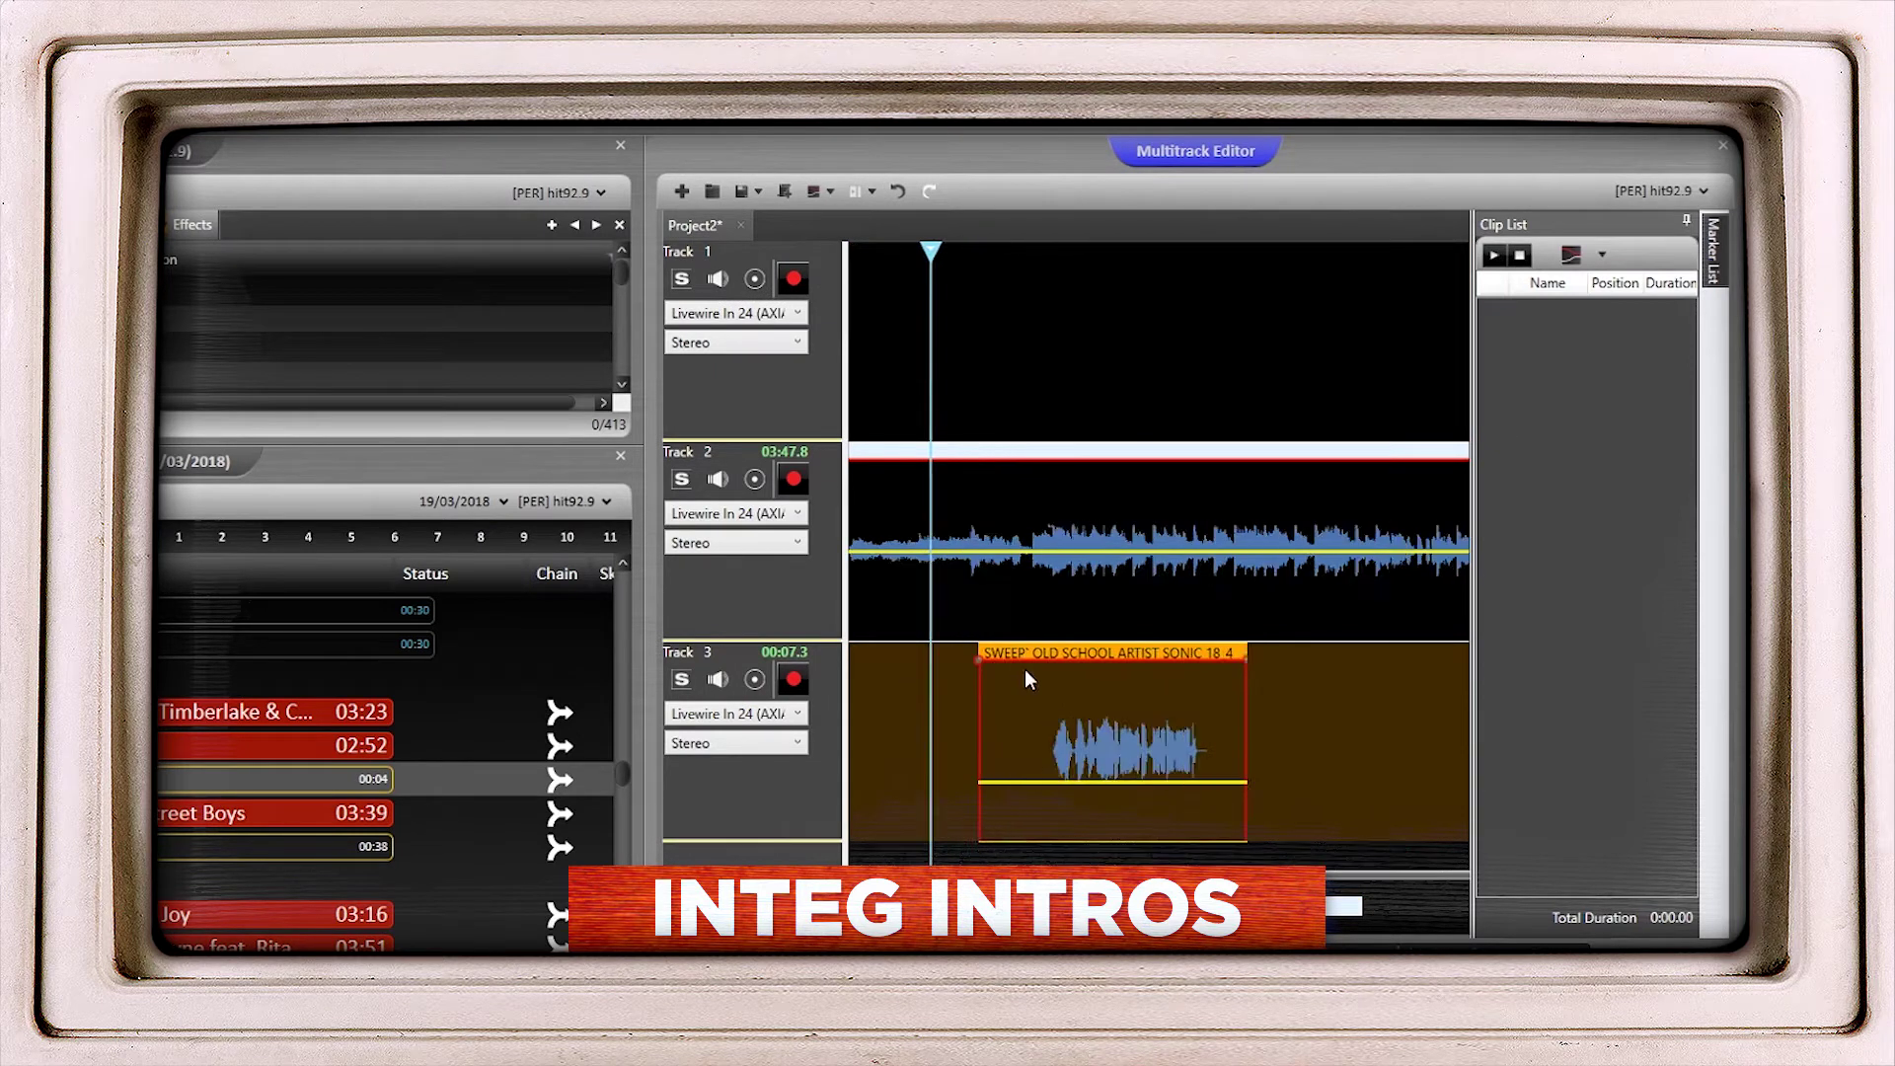
left_click(1084, 595)
left_click(1011, 346)
left_click_drag(1092, 248, 1085, 252)
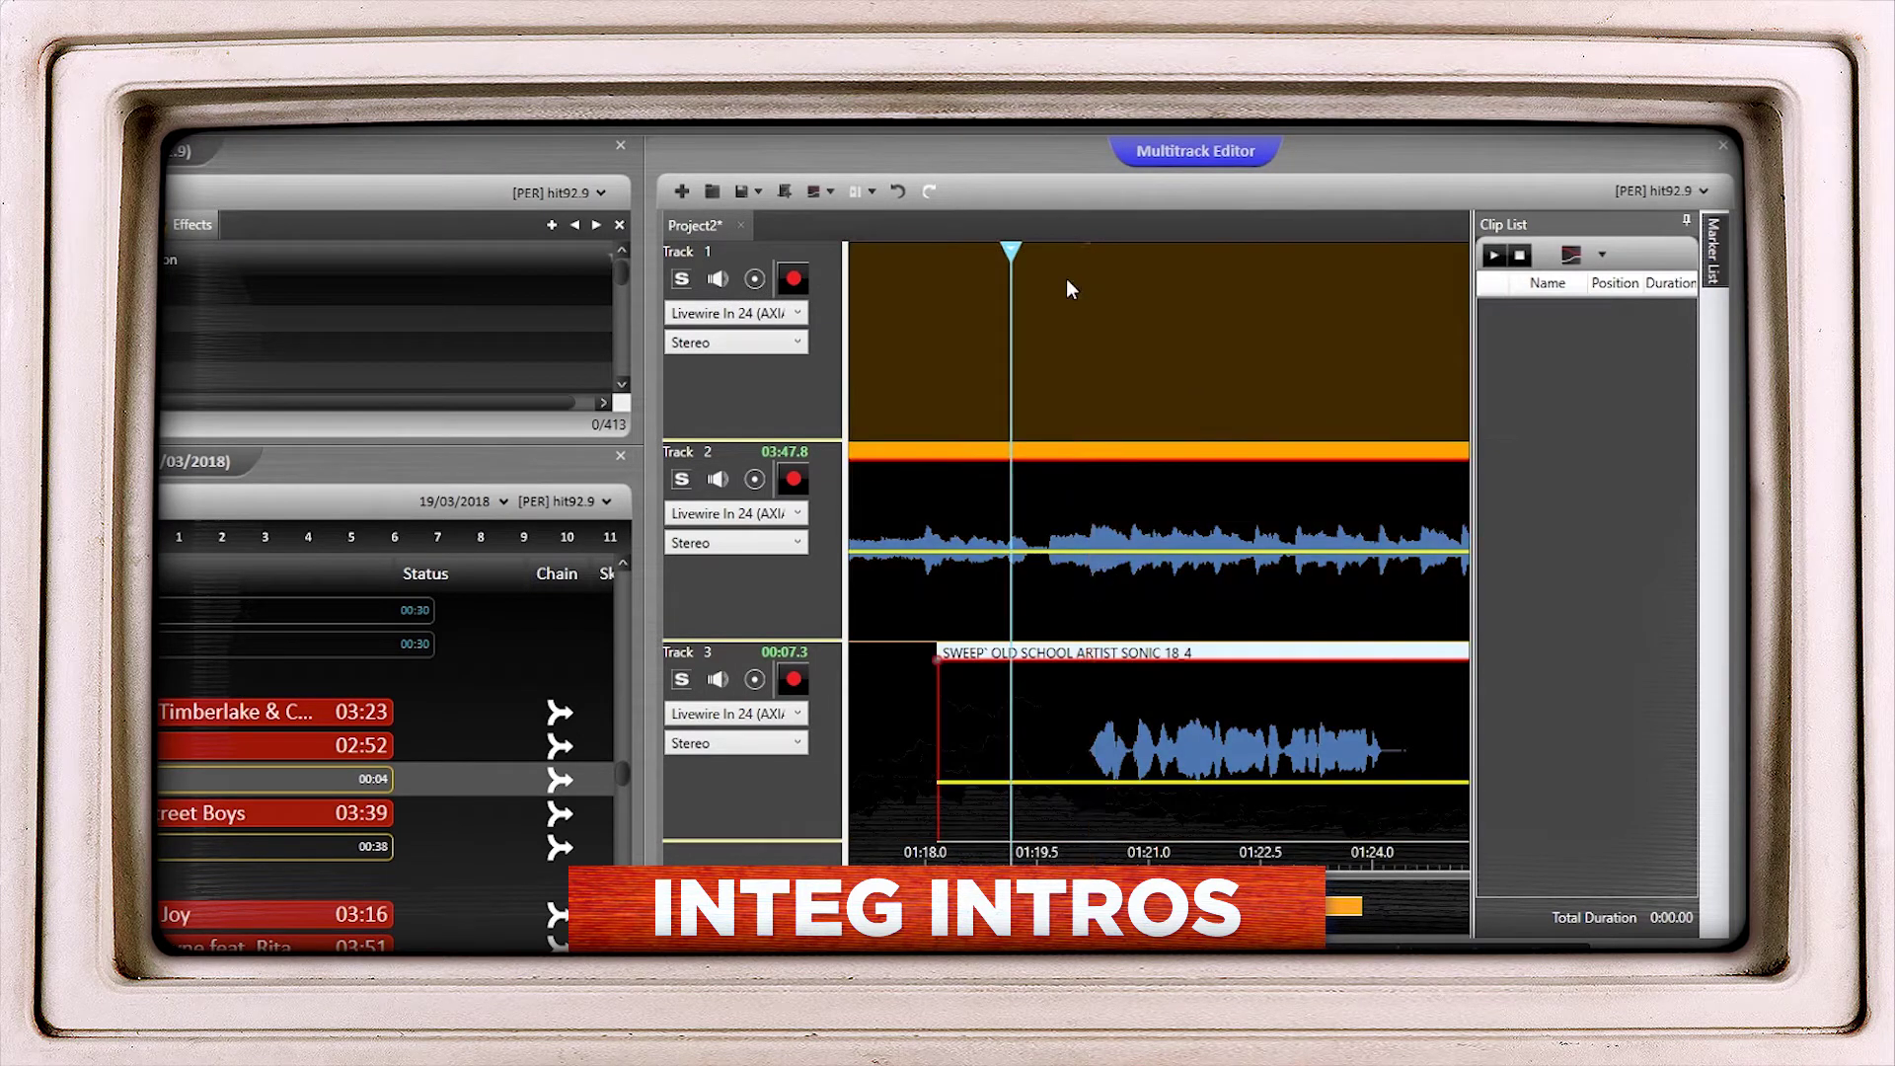
left_click(1027, 318)
key("space")
scroll(1036, 612, "down", 2)
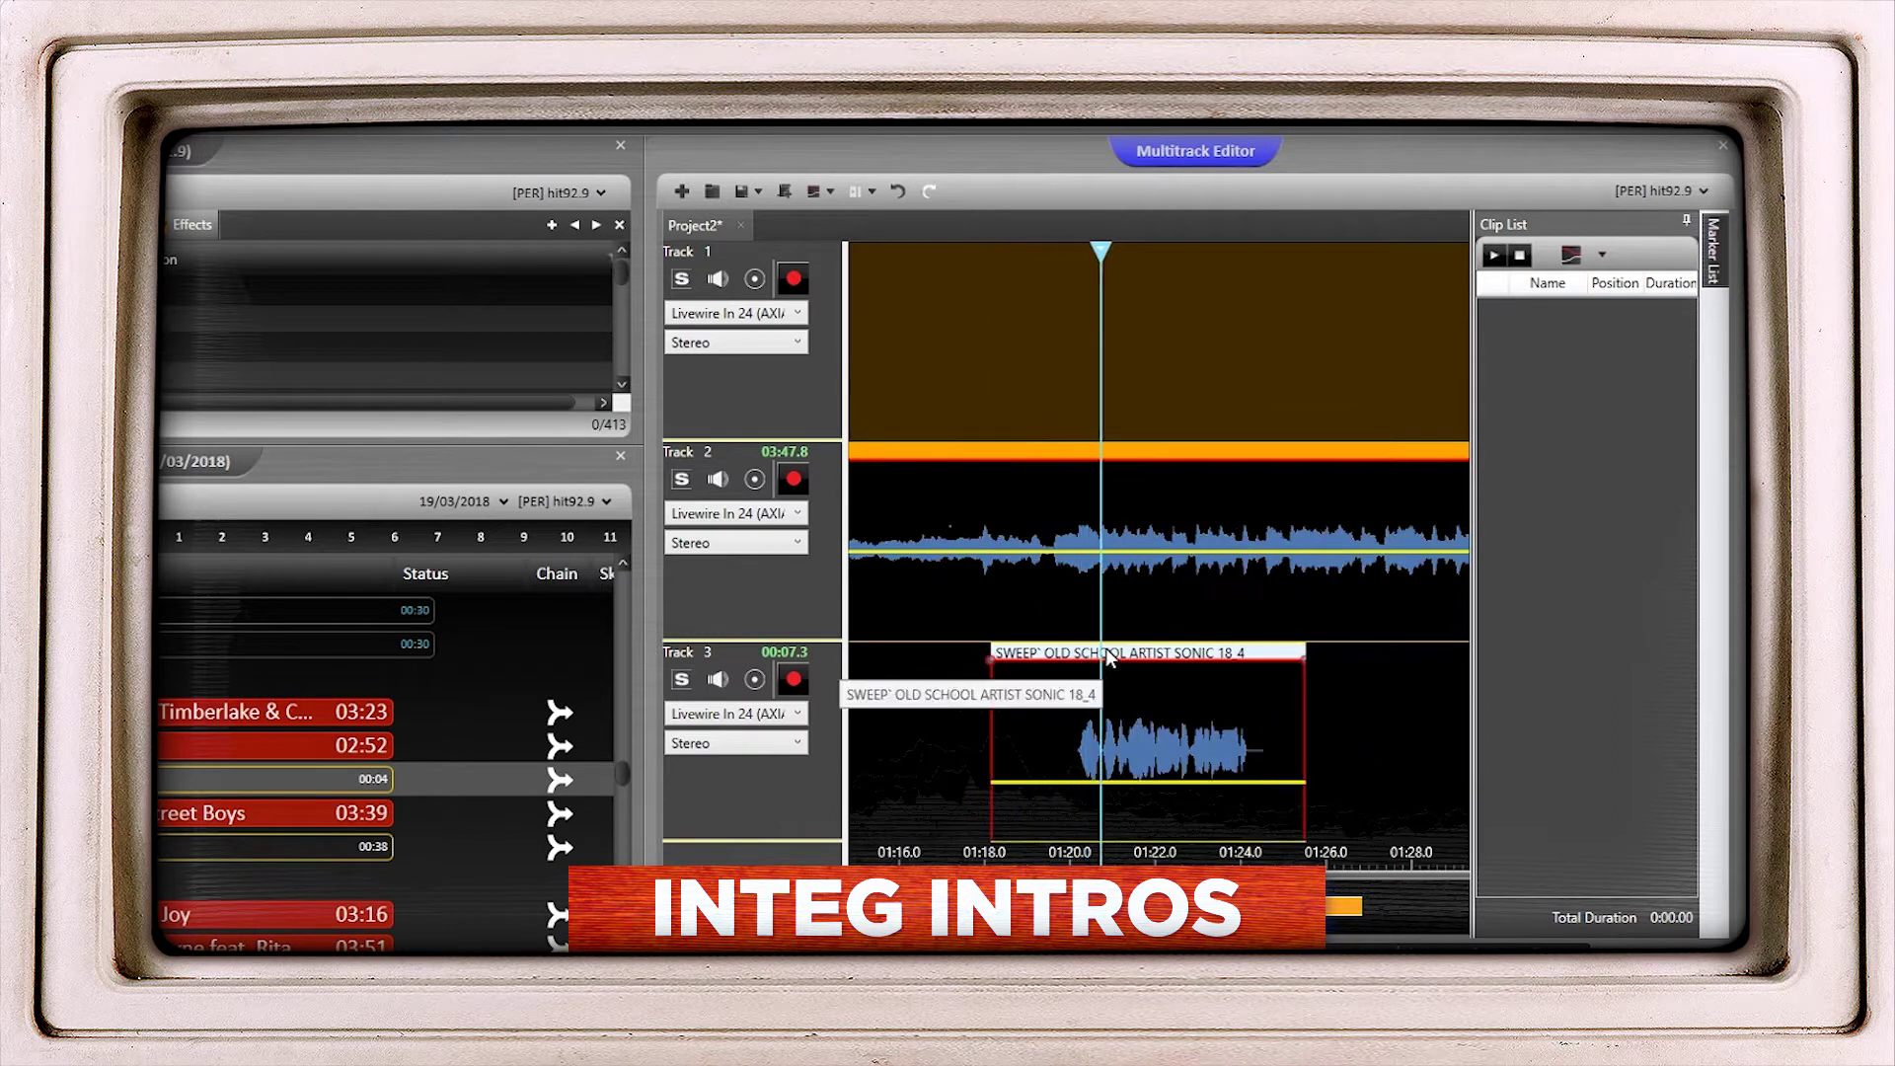
scroll(1044, 642, "down", 2)
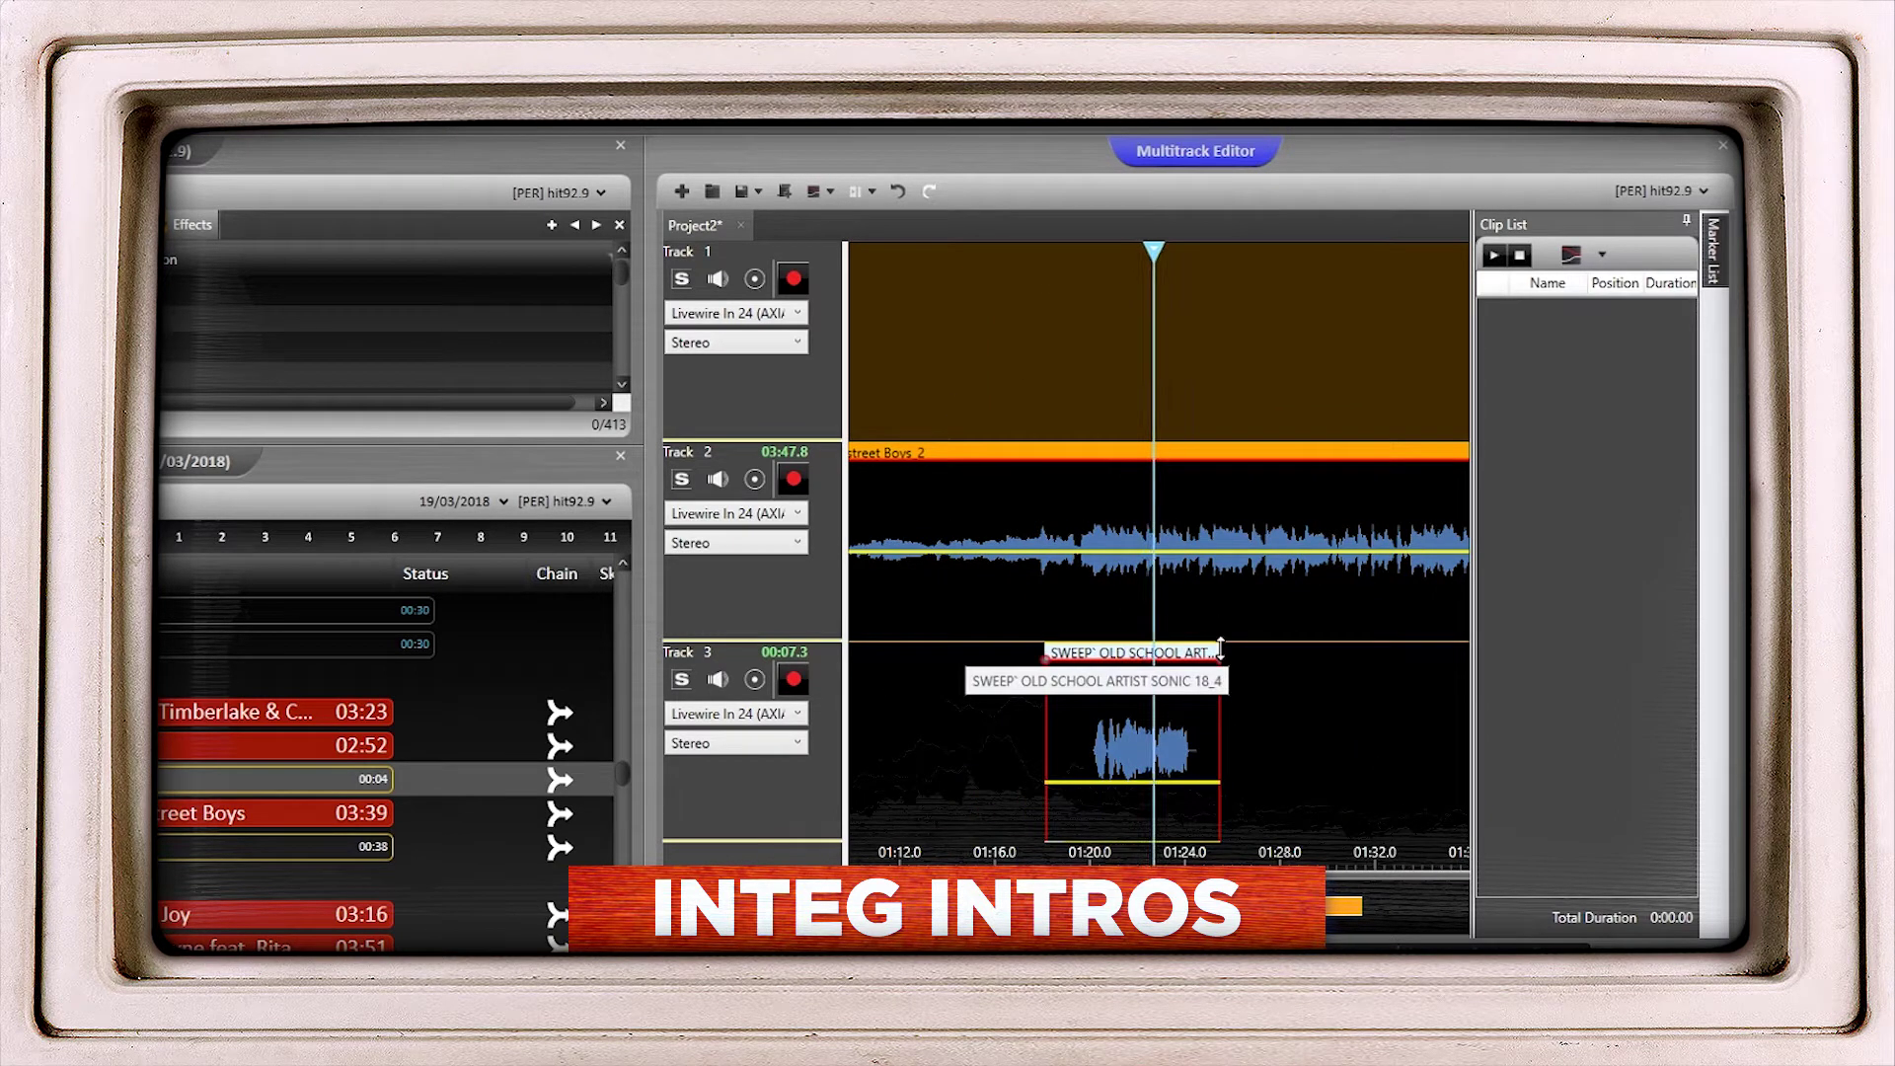
key("space")
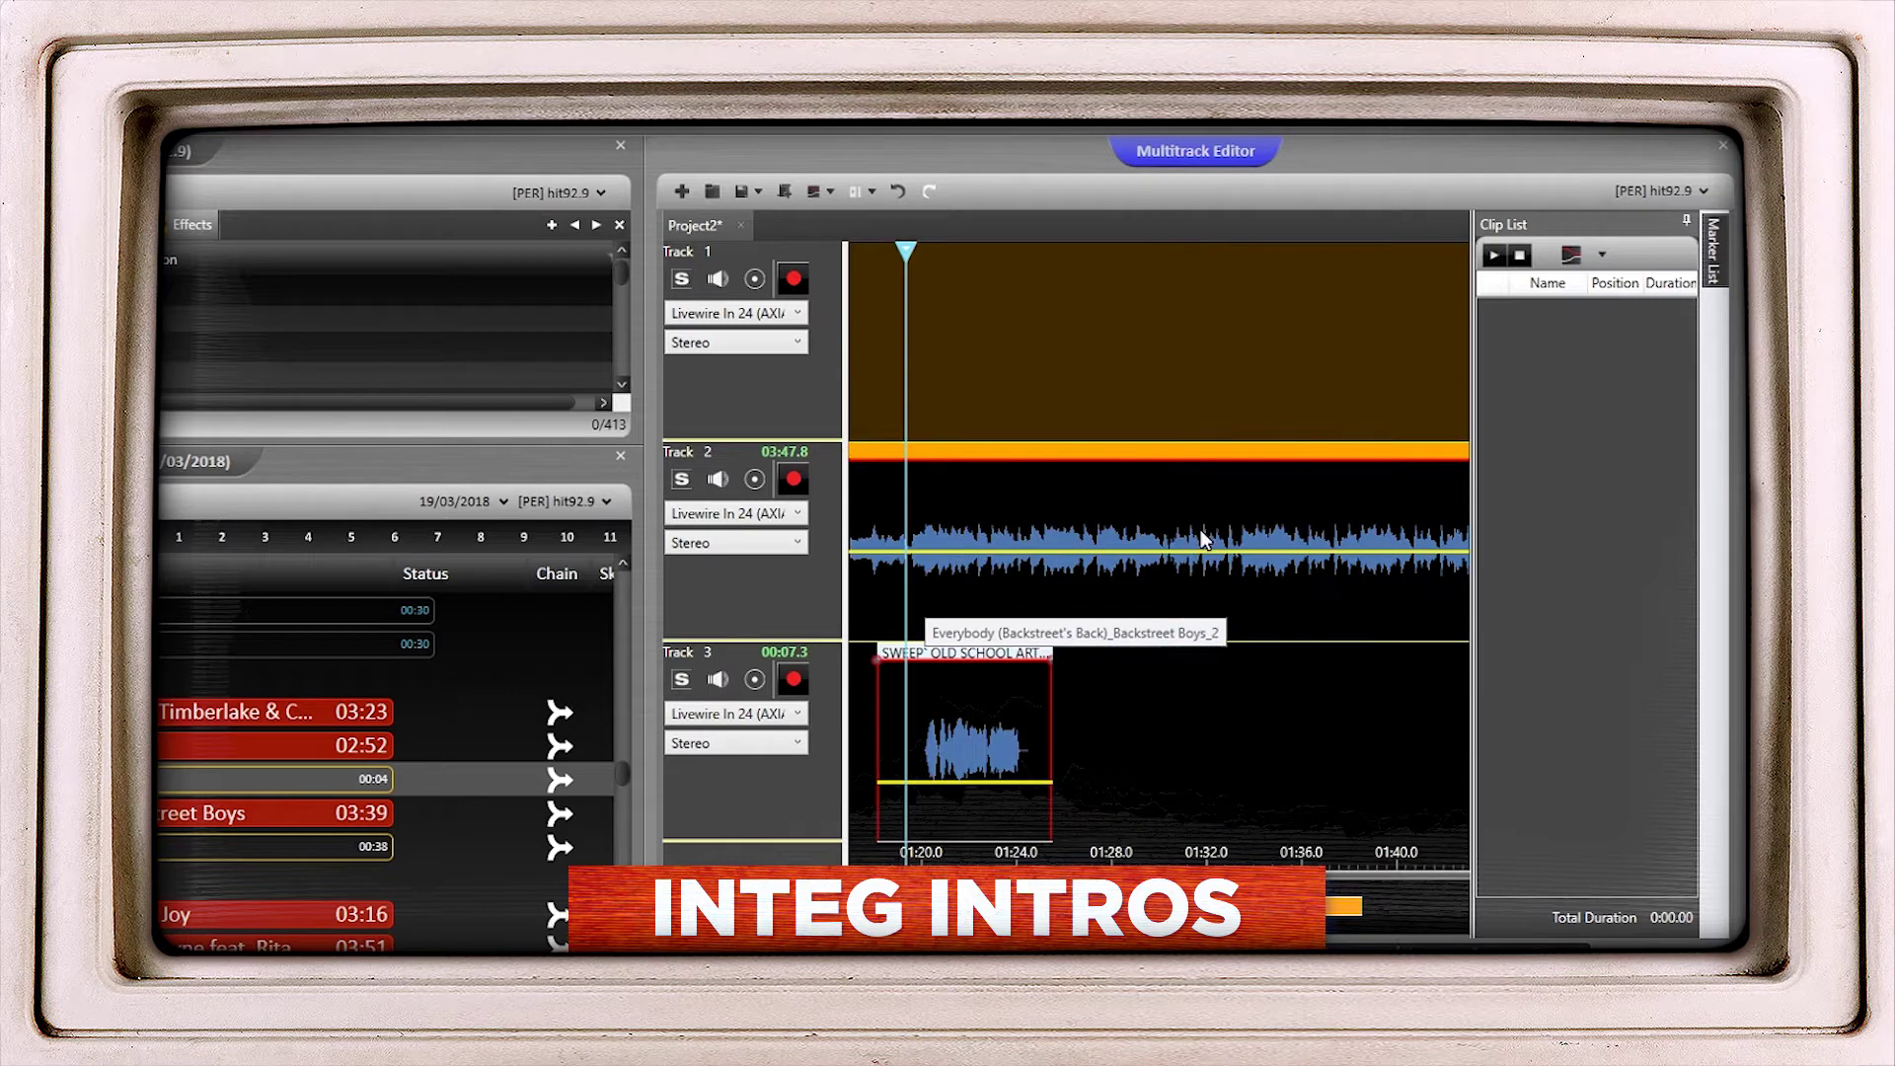
Select the section of Everybody that follows the sweep's end on track 2 and delete it.
left_click(1025, 499)
key("space")
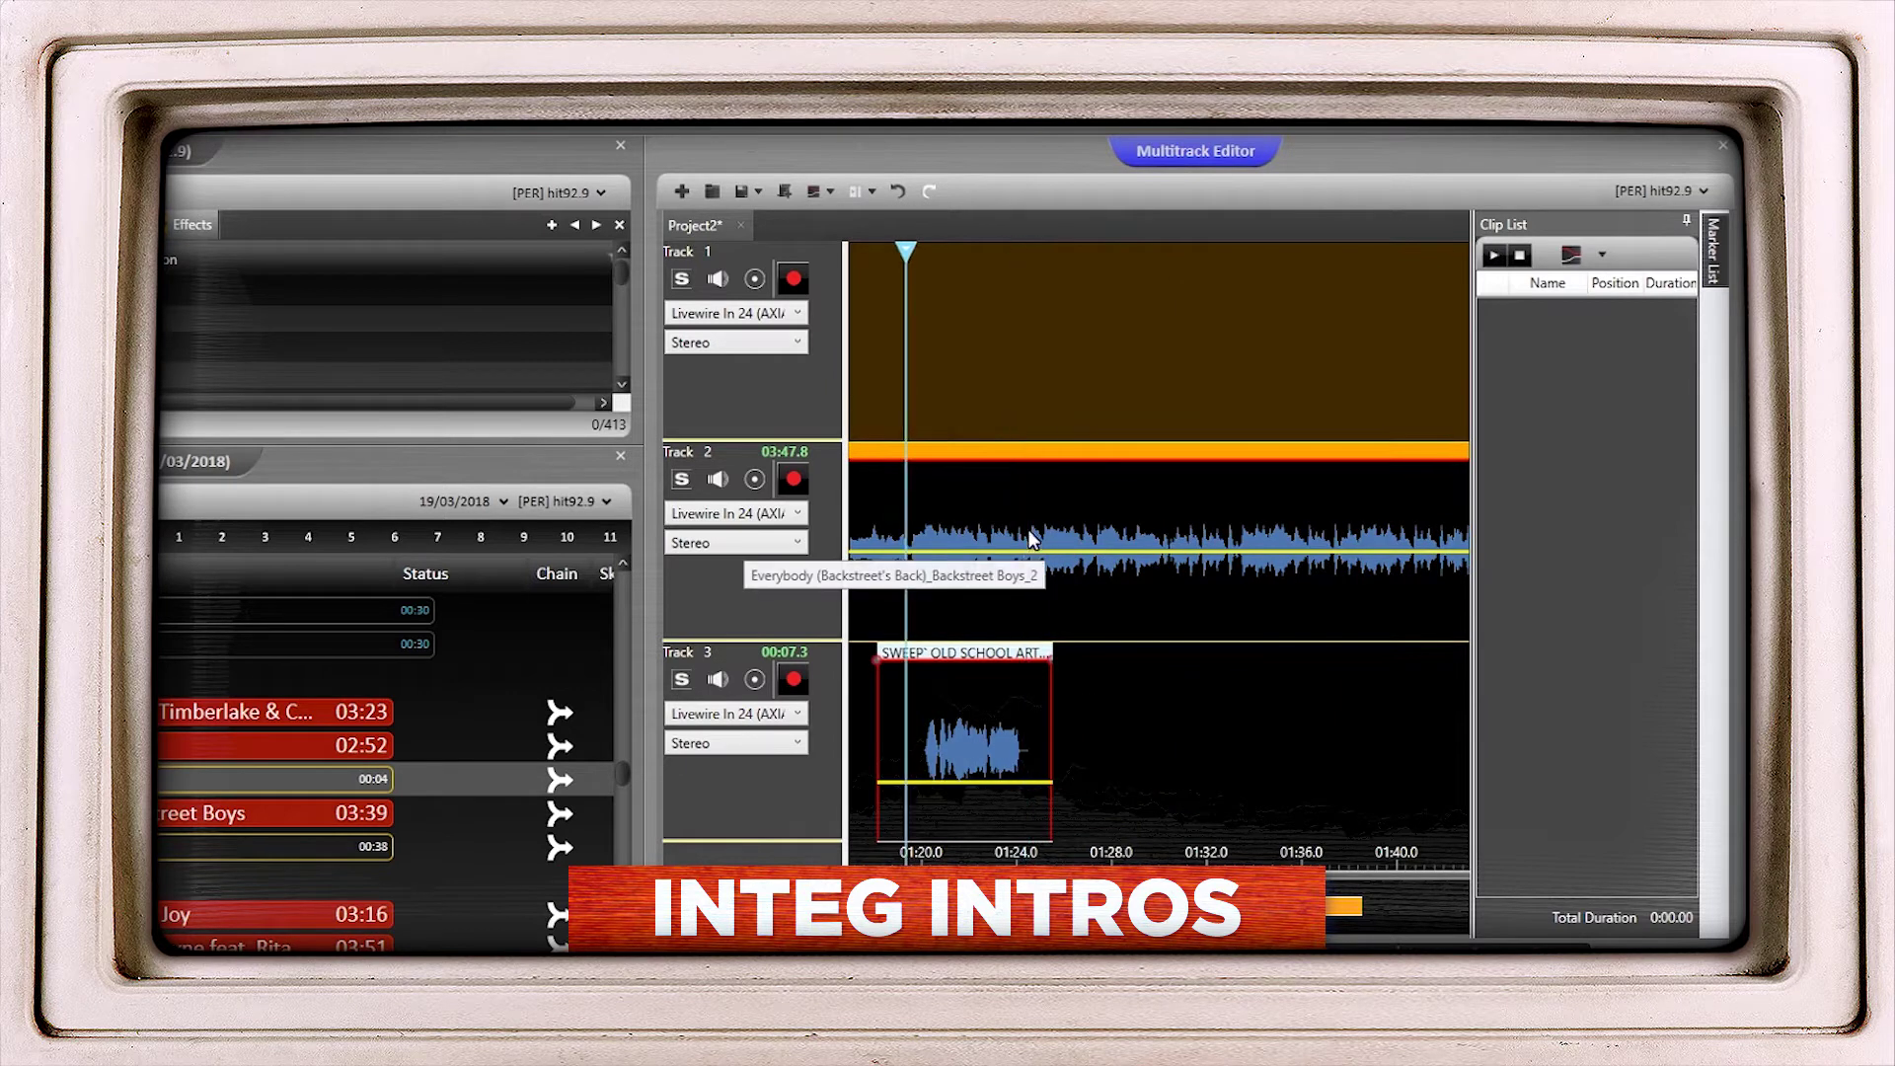
left_click_drag(1028, 540, 1197, 552)
key("Delete")
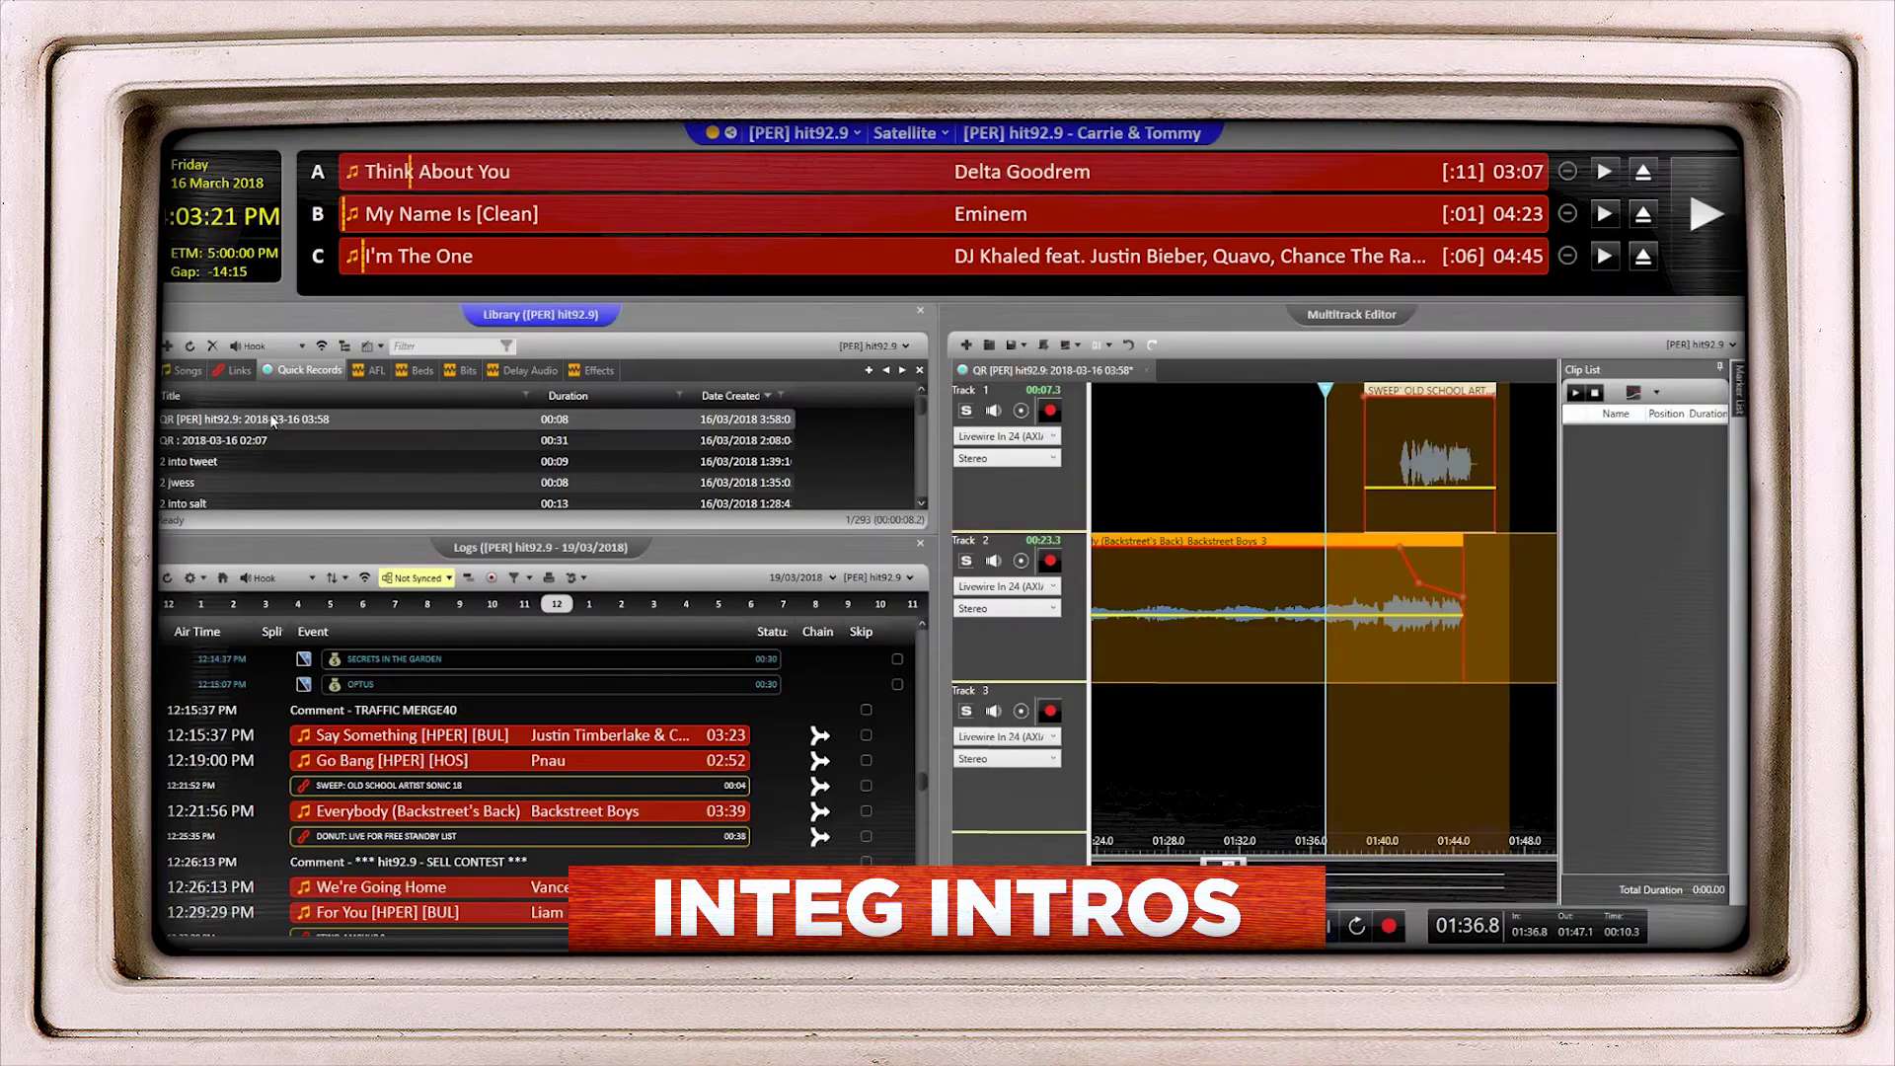
left_click_drag(272, 421, 317, 551)
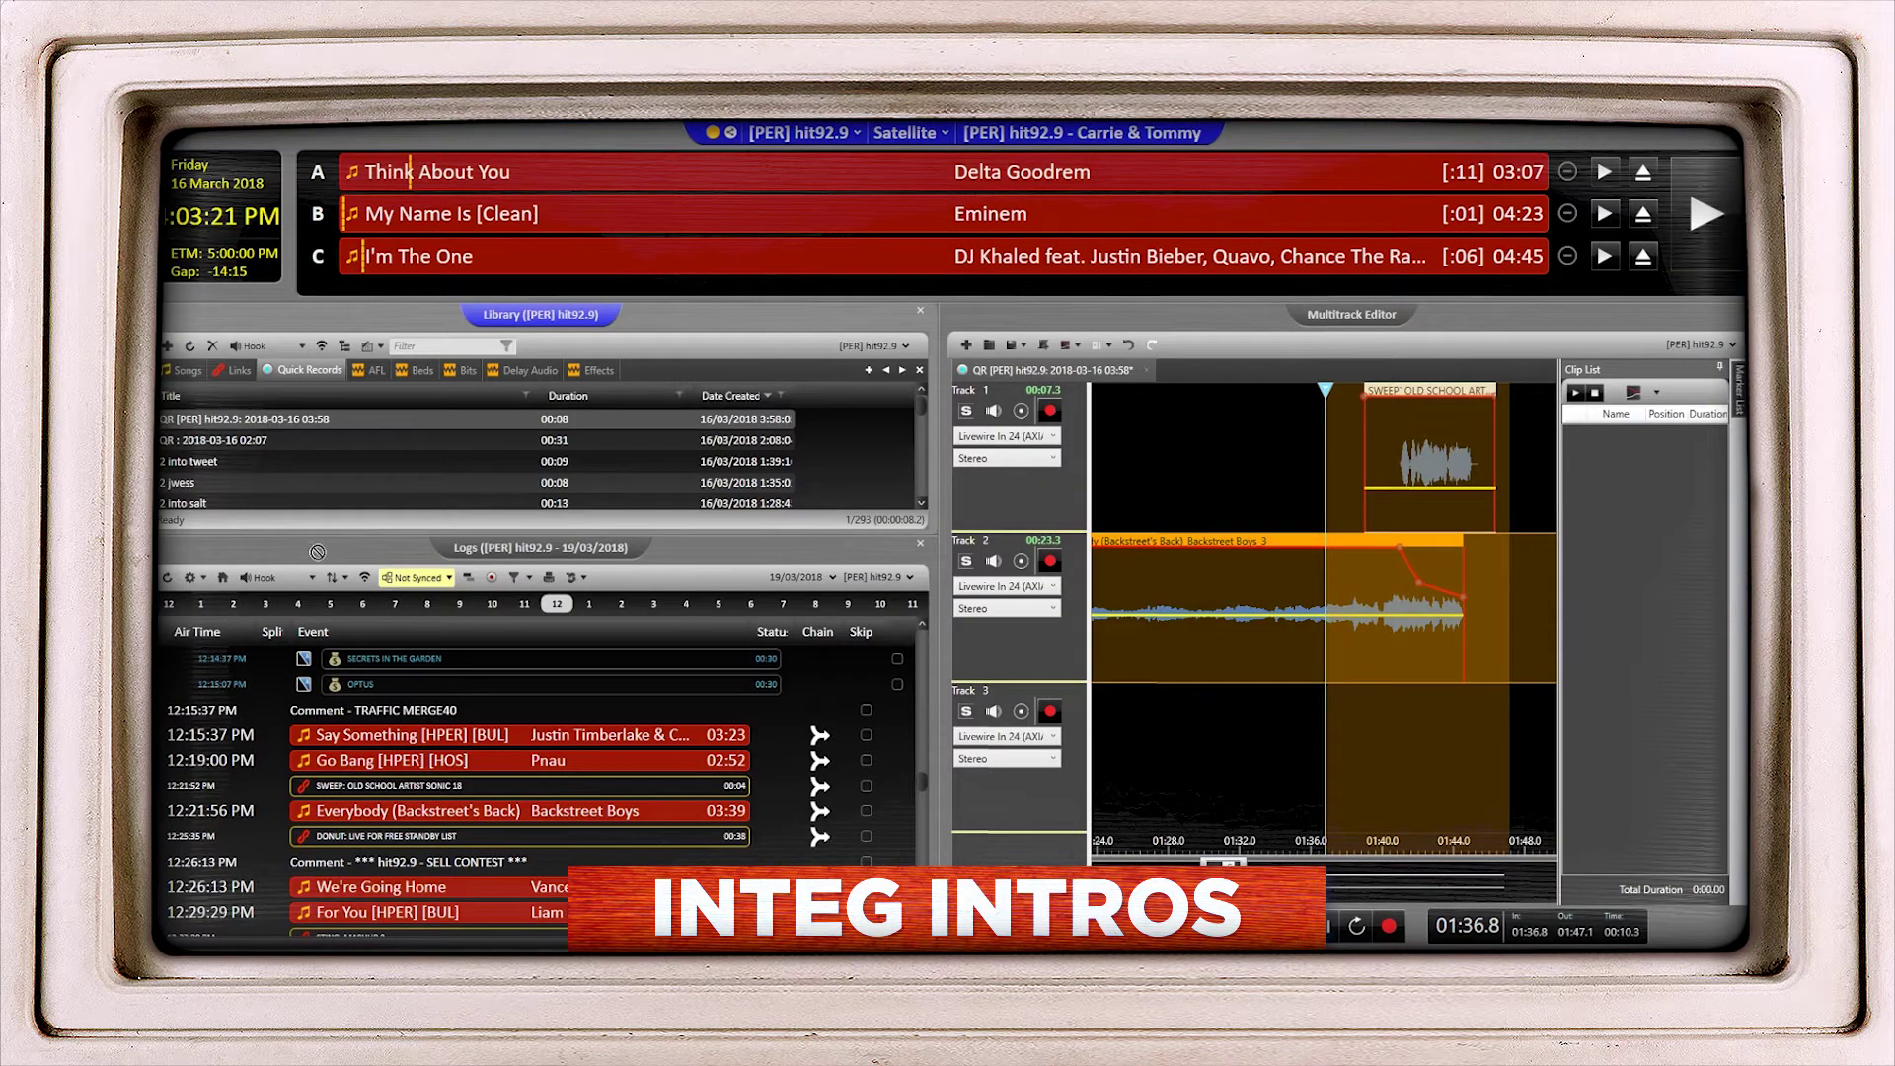
left_click_drag(434, 796, 619, 821)
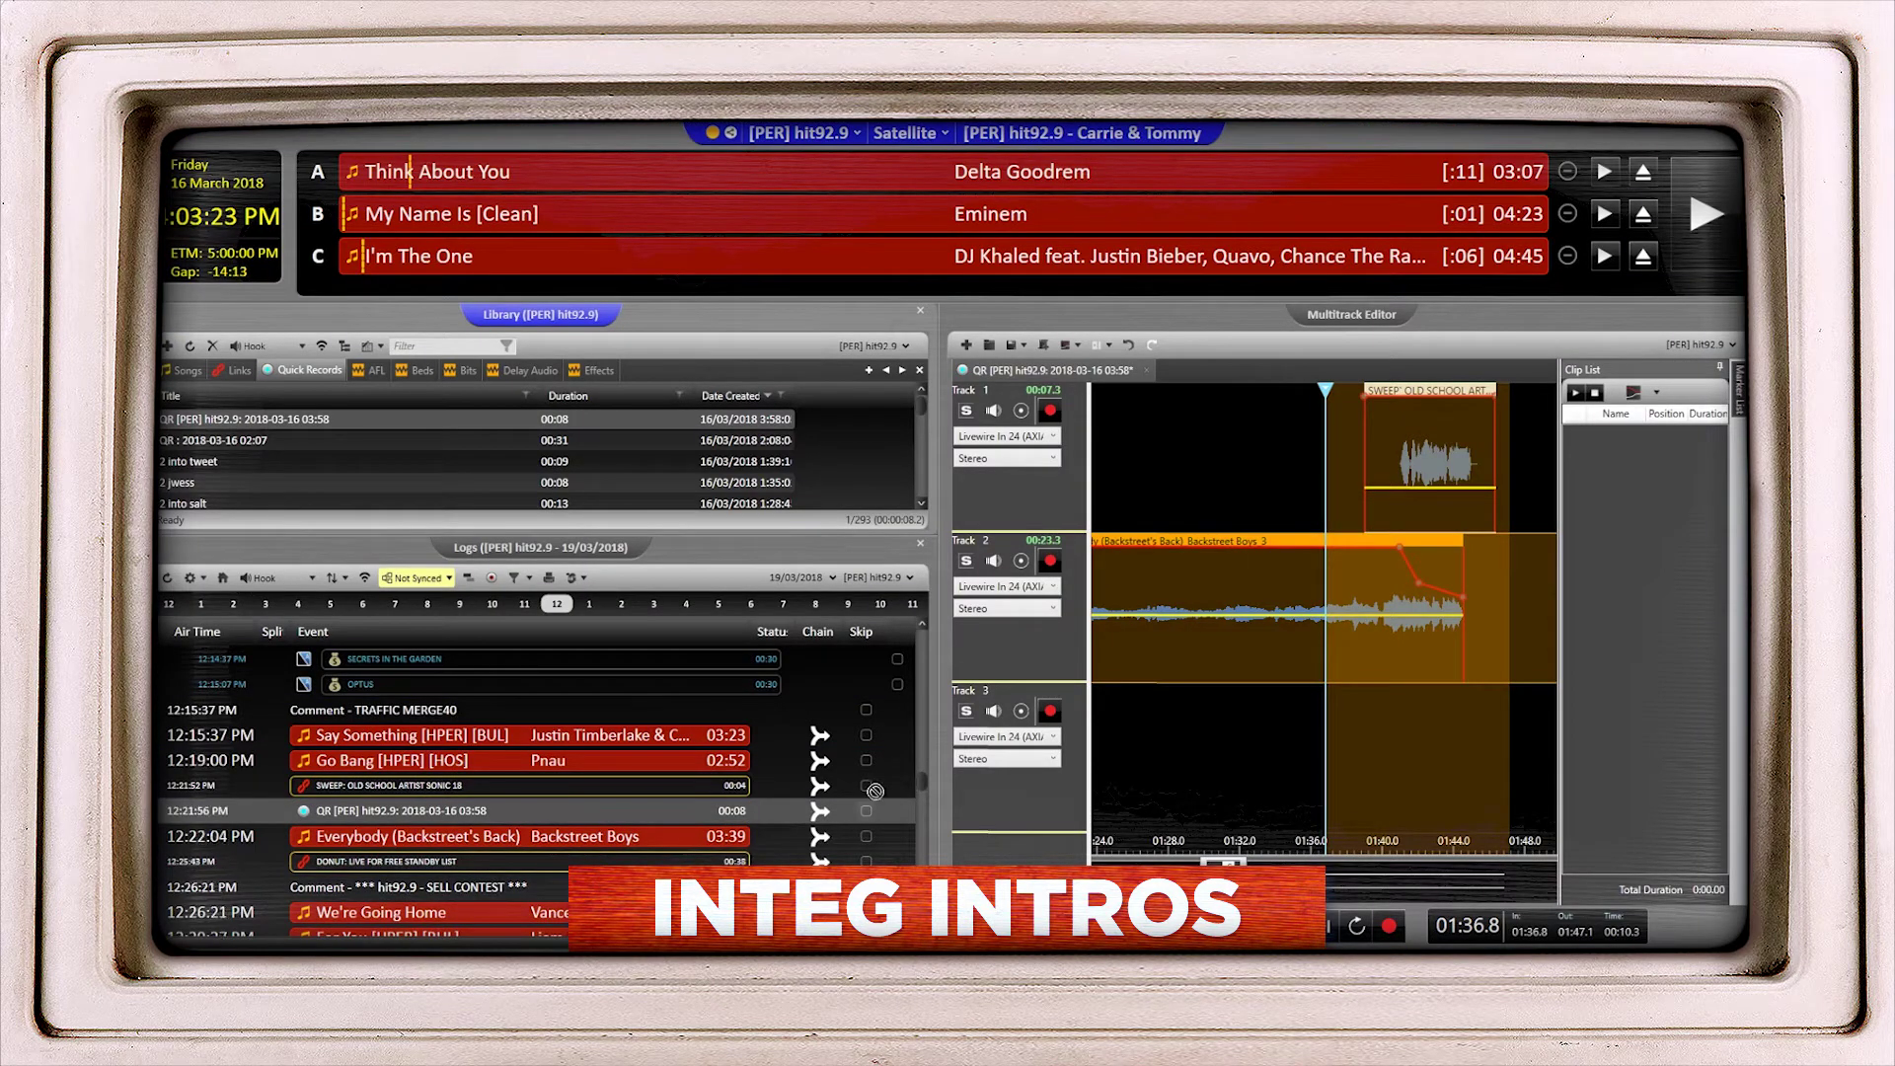
left_click(869, 783)
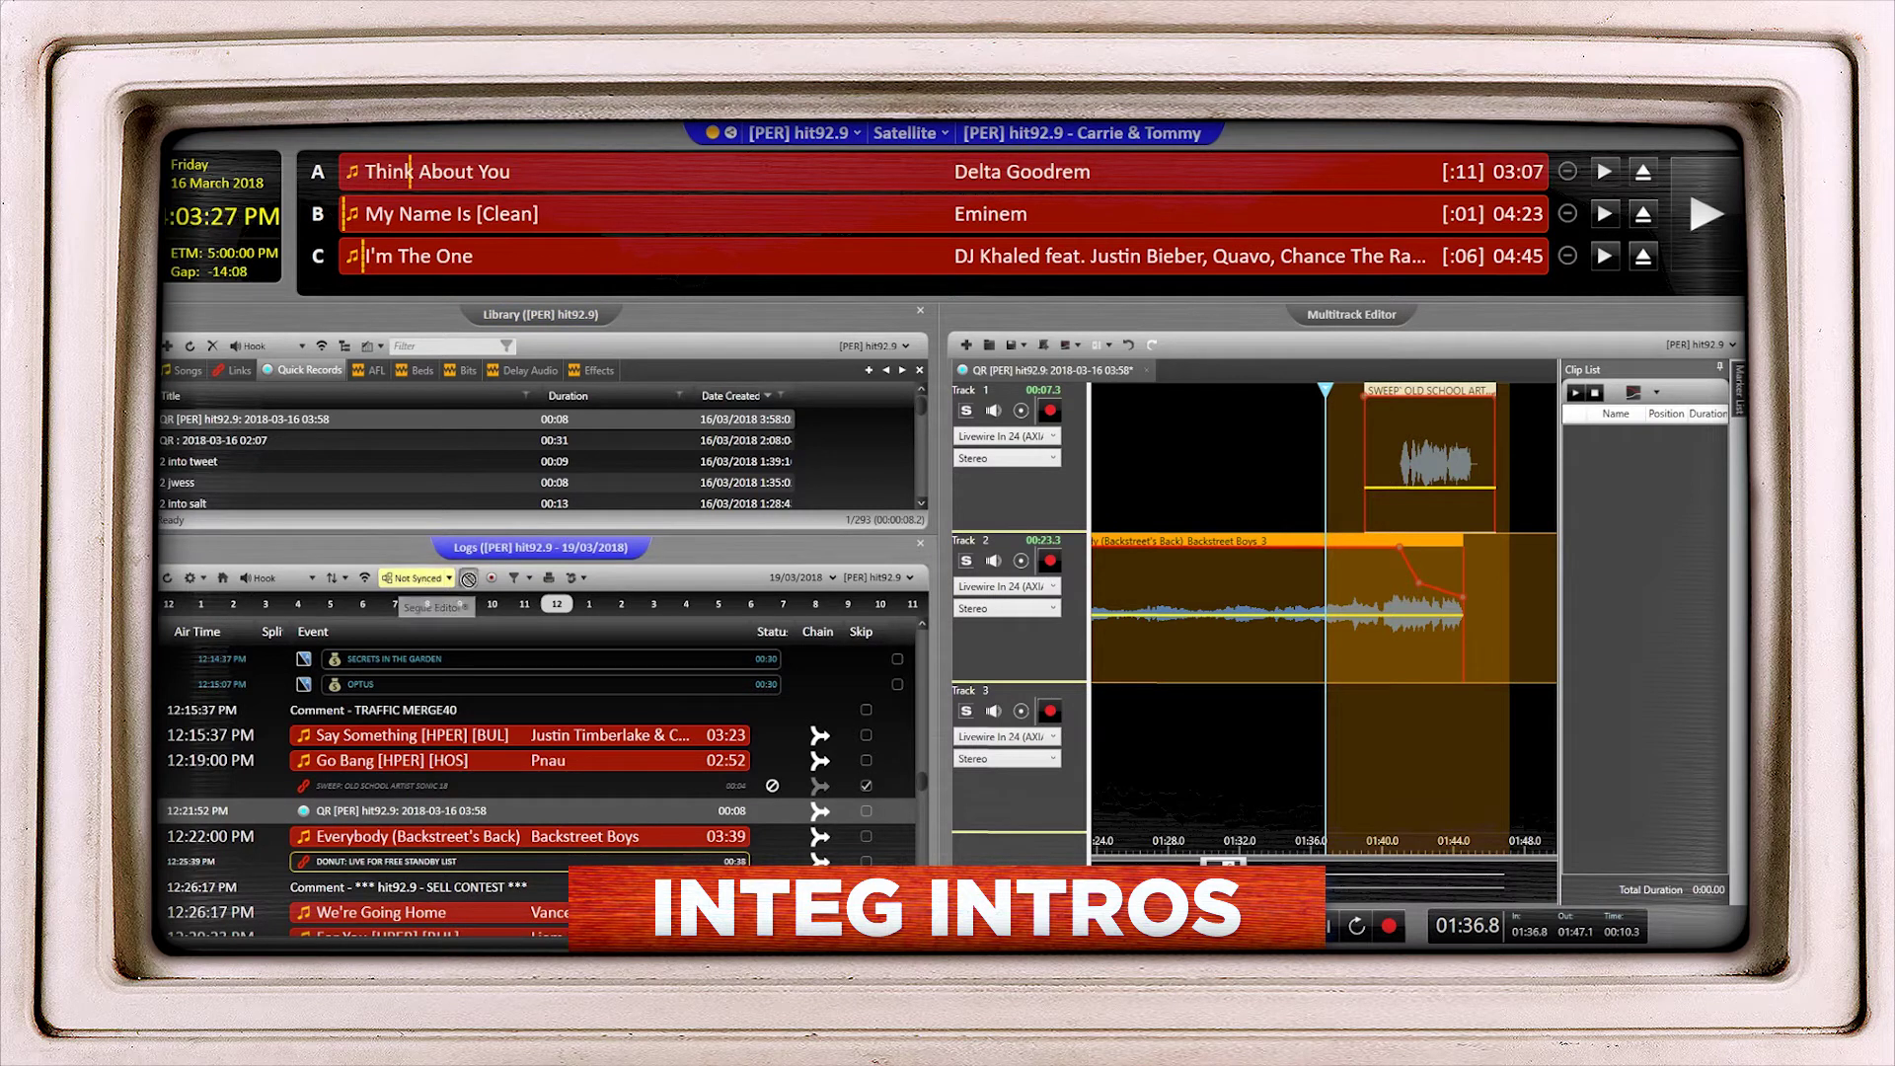
Open the segue around the new Quick Record, move it earlier over Go Bang's ending, and set a fade-in across its opening.
left_click(468, 579)
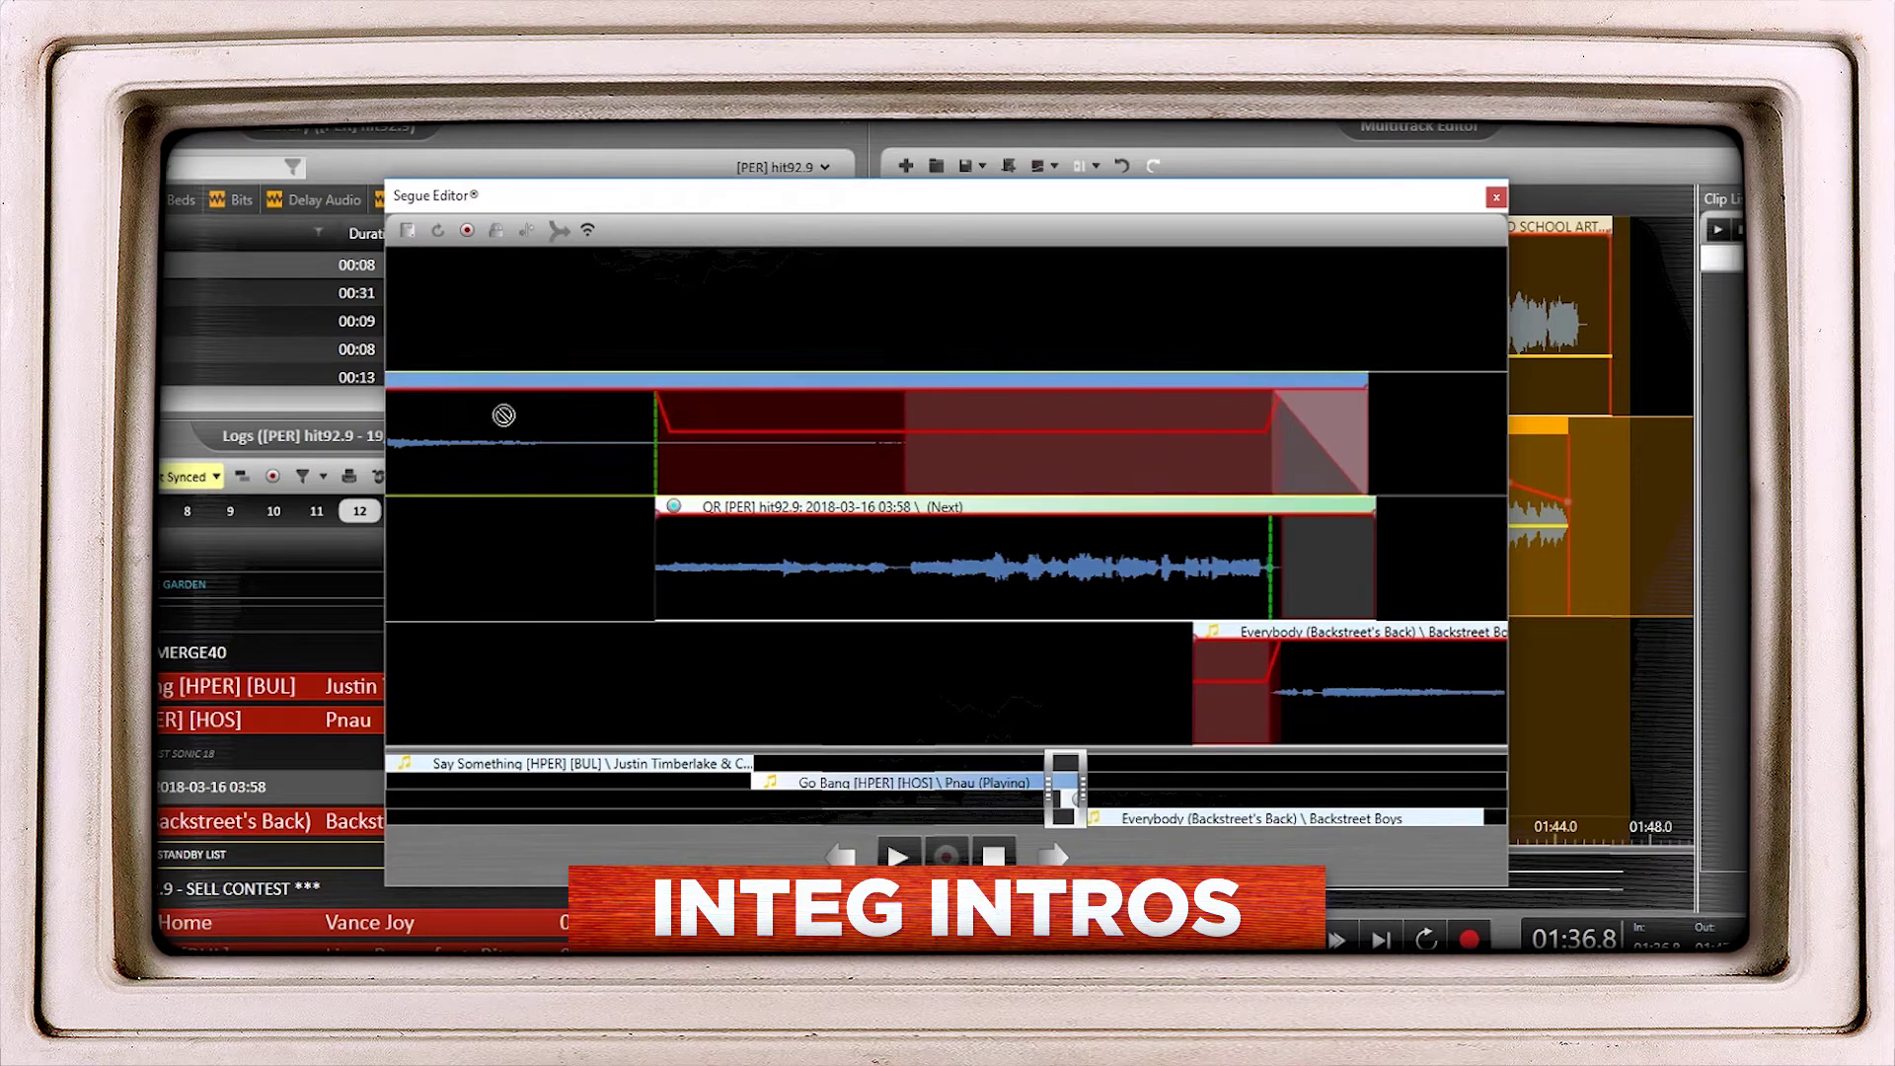
left_click_drag(850, 569, 529, 592)
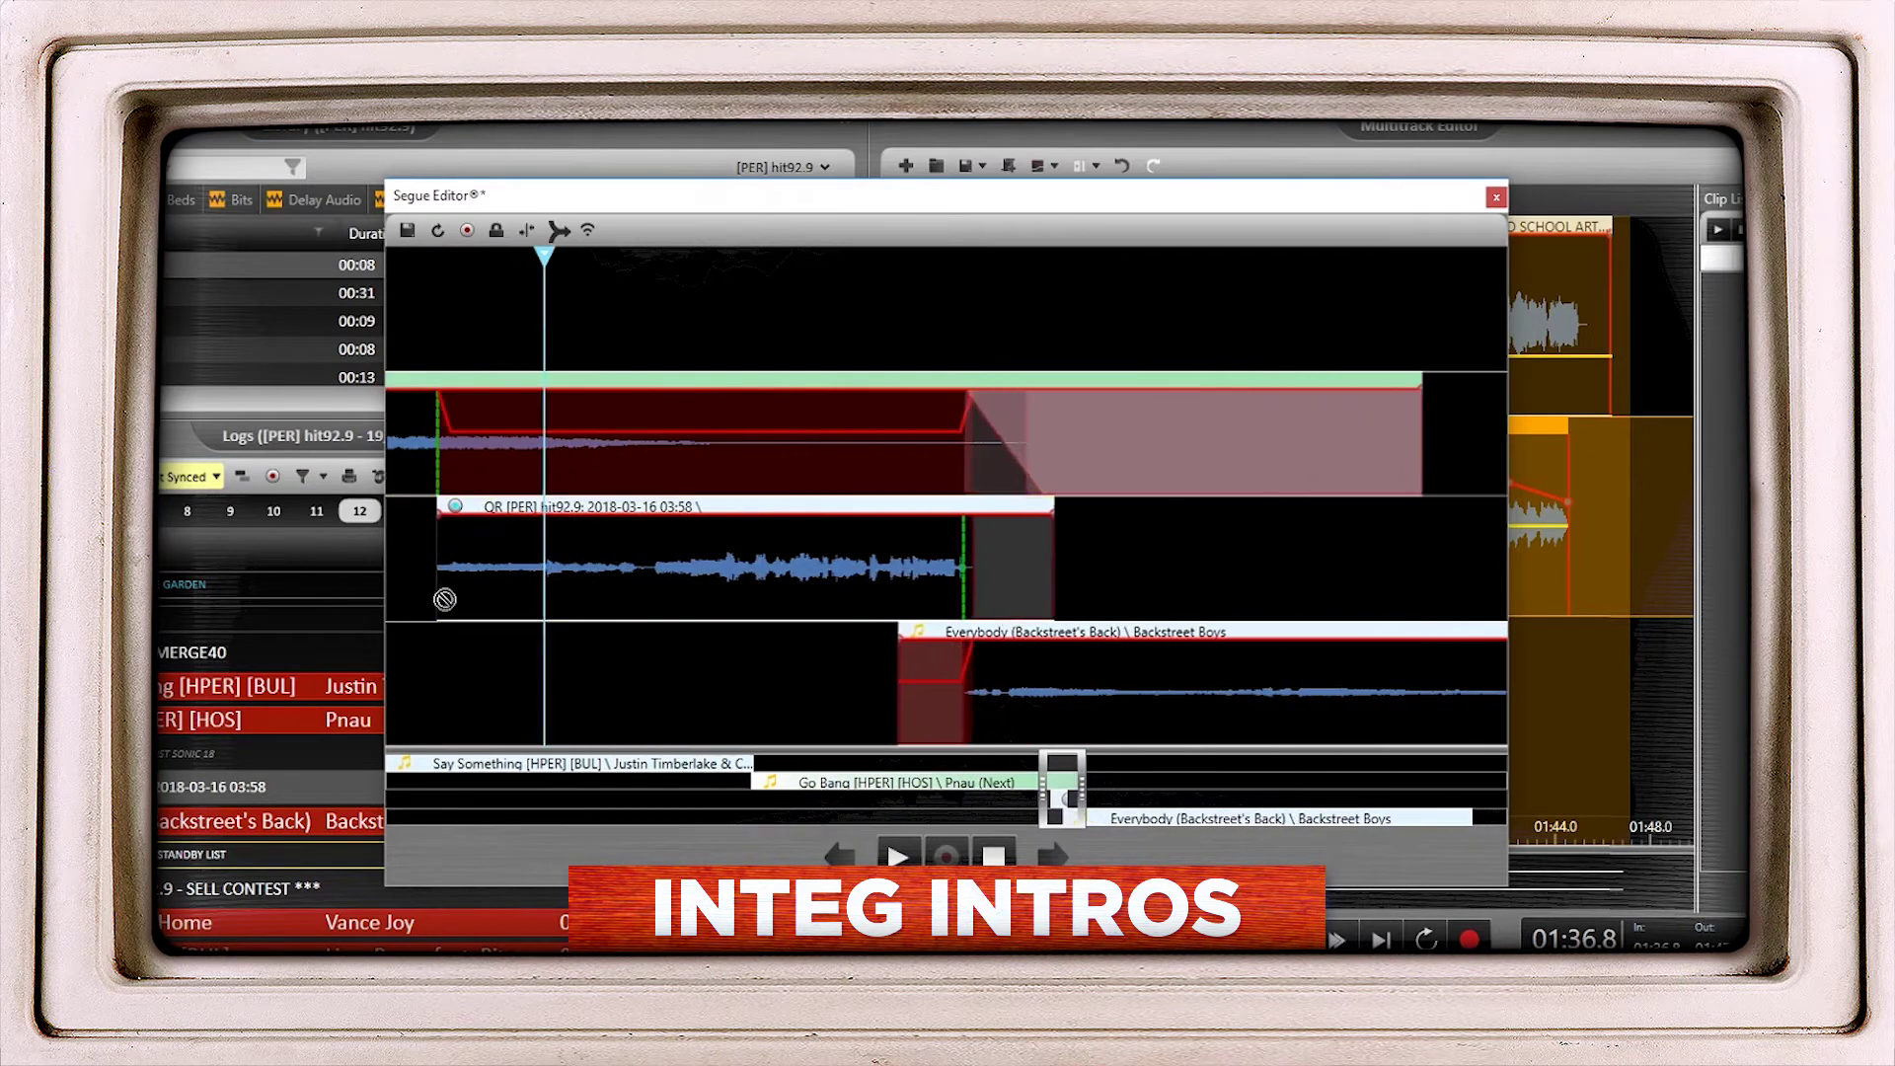
right_click(445, 600)
left_click(343, 673)
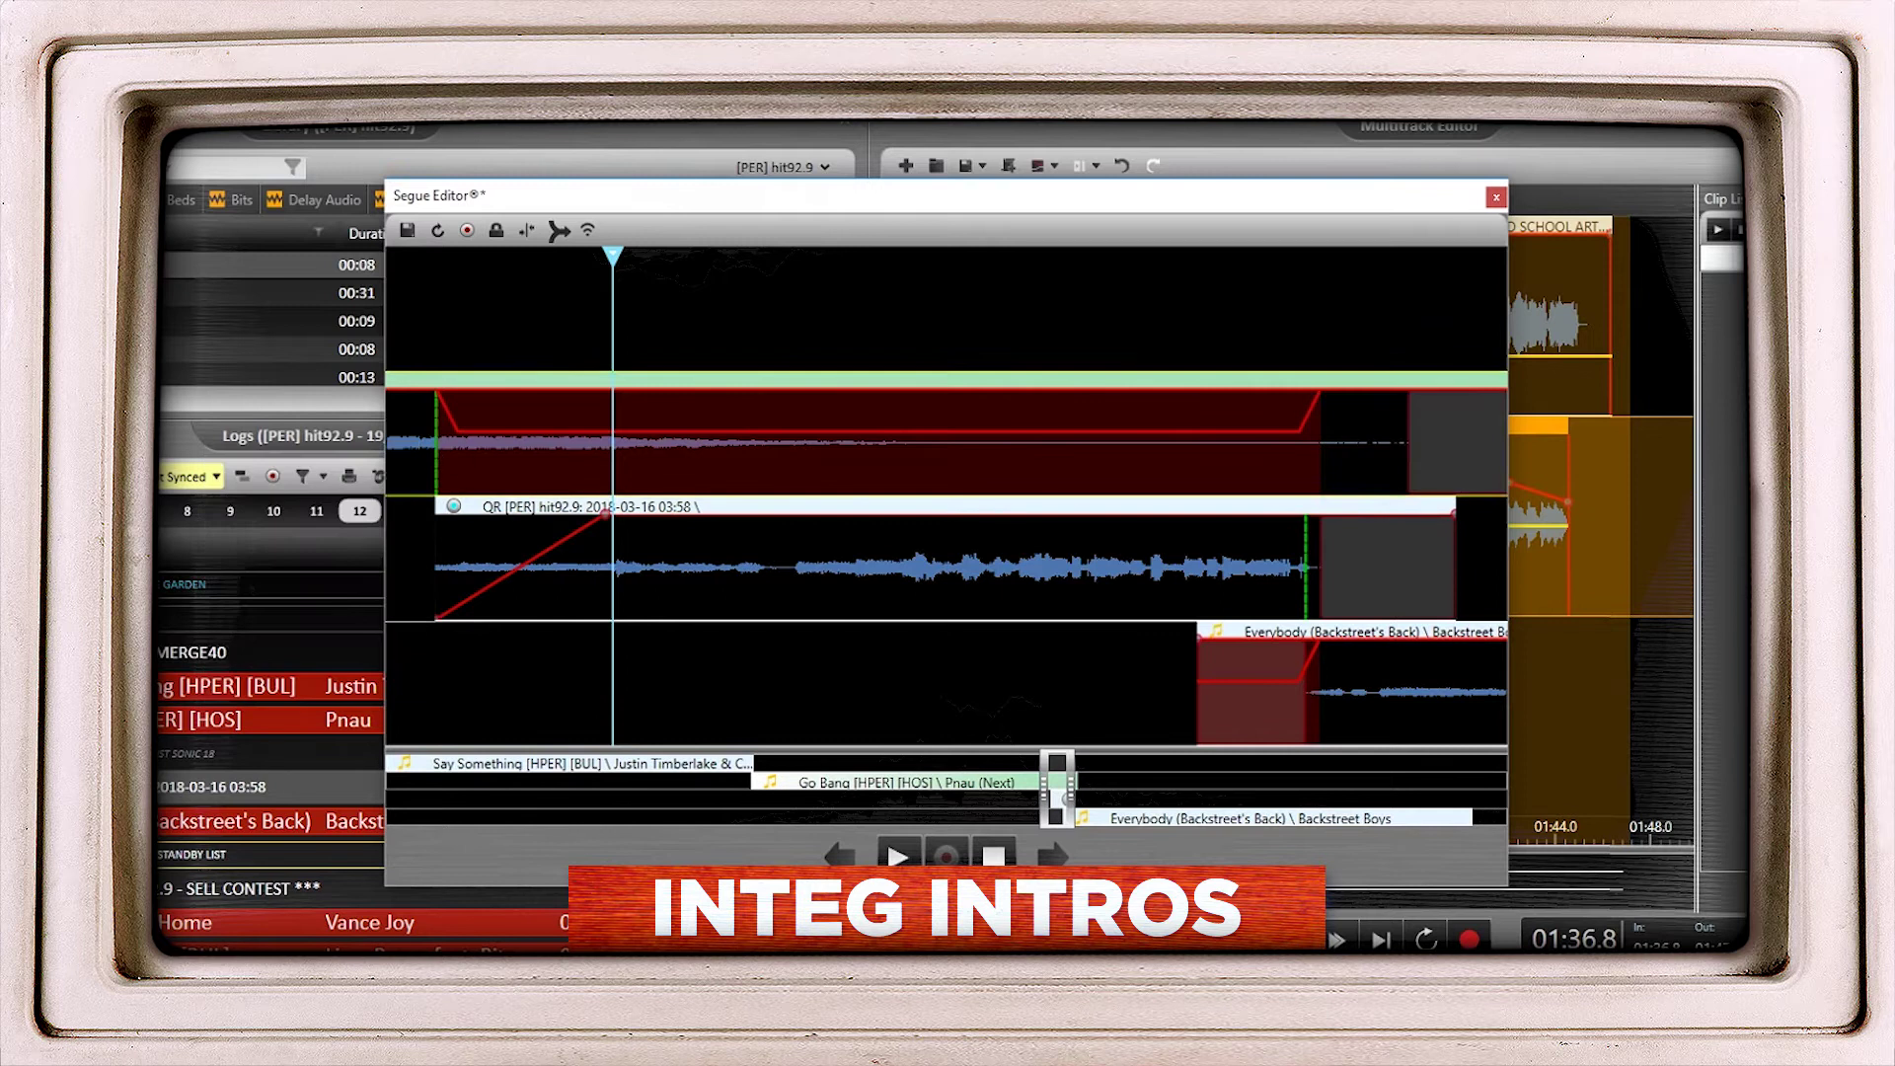
Turn off ducking on Go Bang and insert a low volume point partway through the Quick Record's fade-in.
right_click(423, 426)
left_click(339, 674)
right_click(546, 591)
left_click(494, 711)
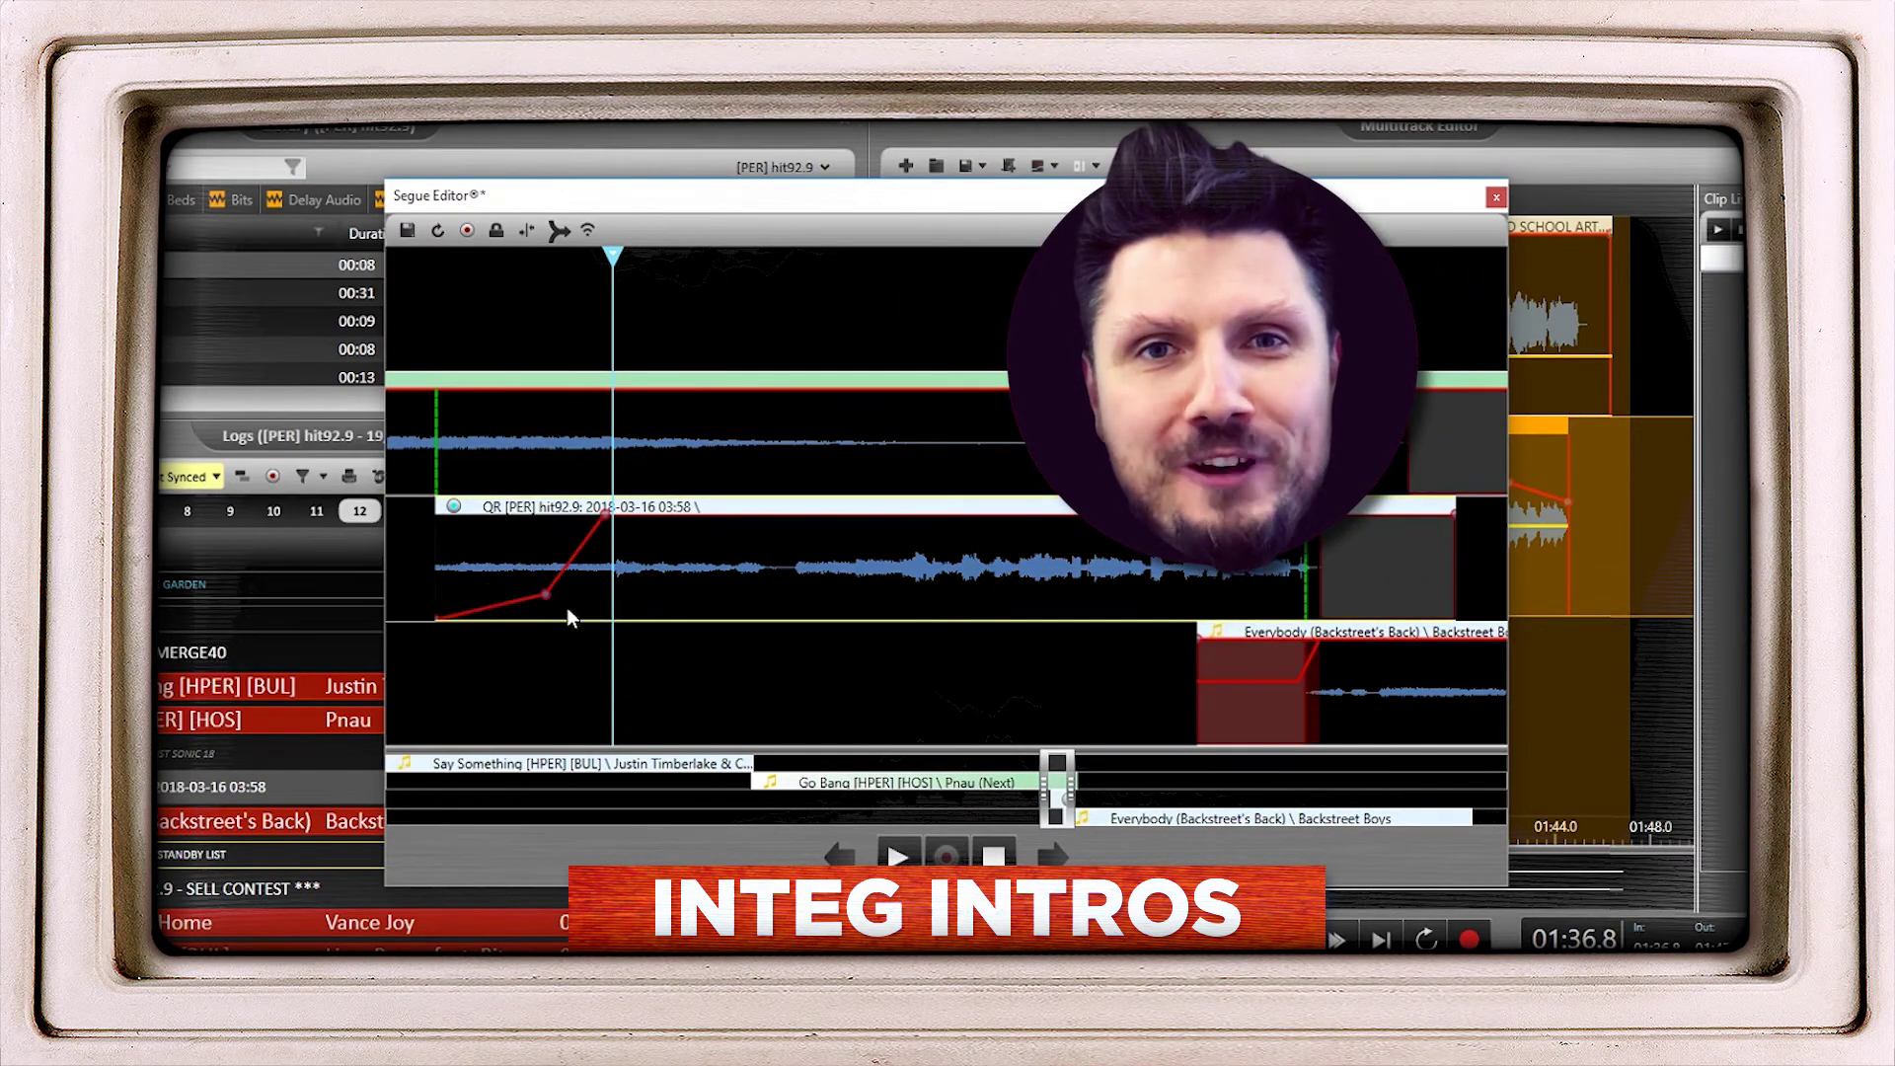
Fade out Go Bang under the Quick Record's opening and audition the overlap from just after the mix begins.
left_click(483, 697)
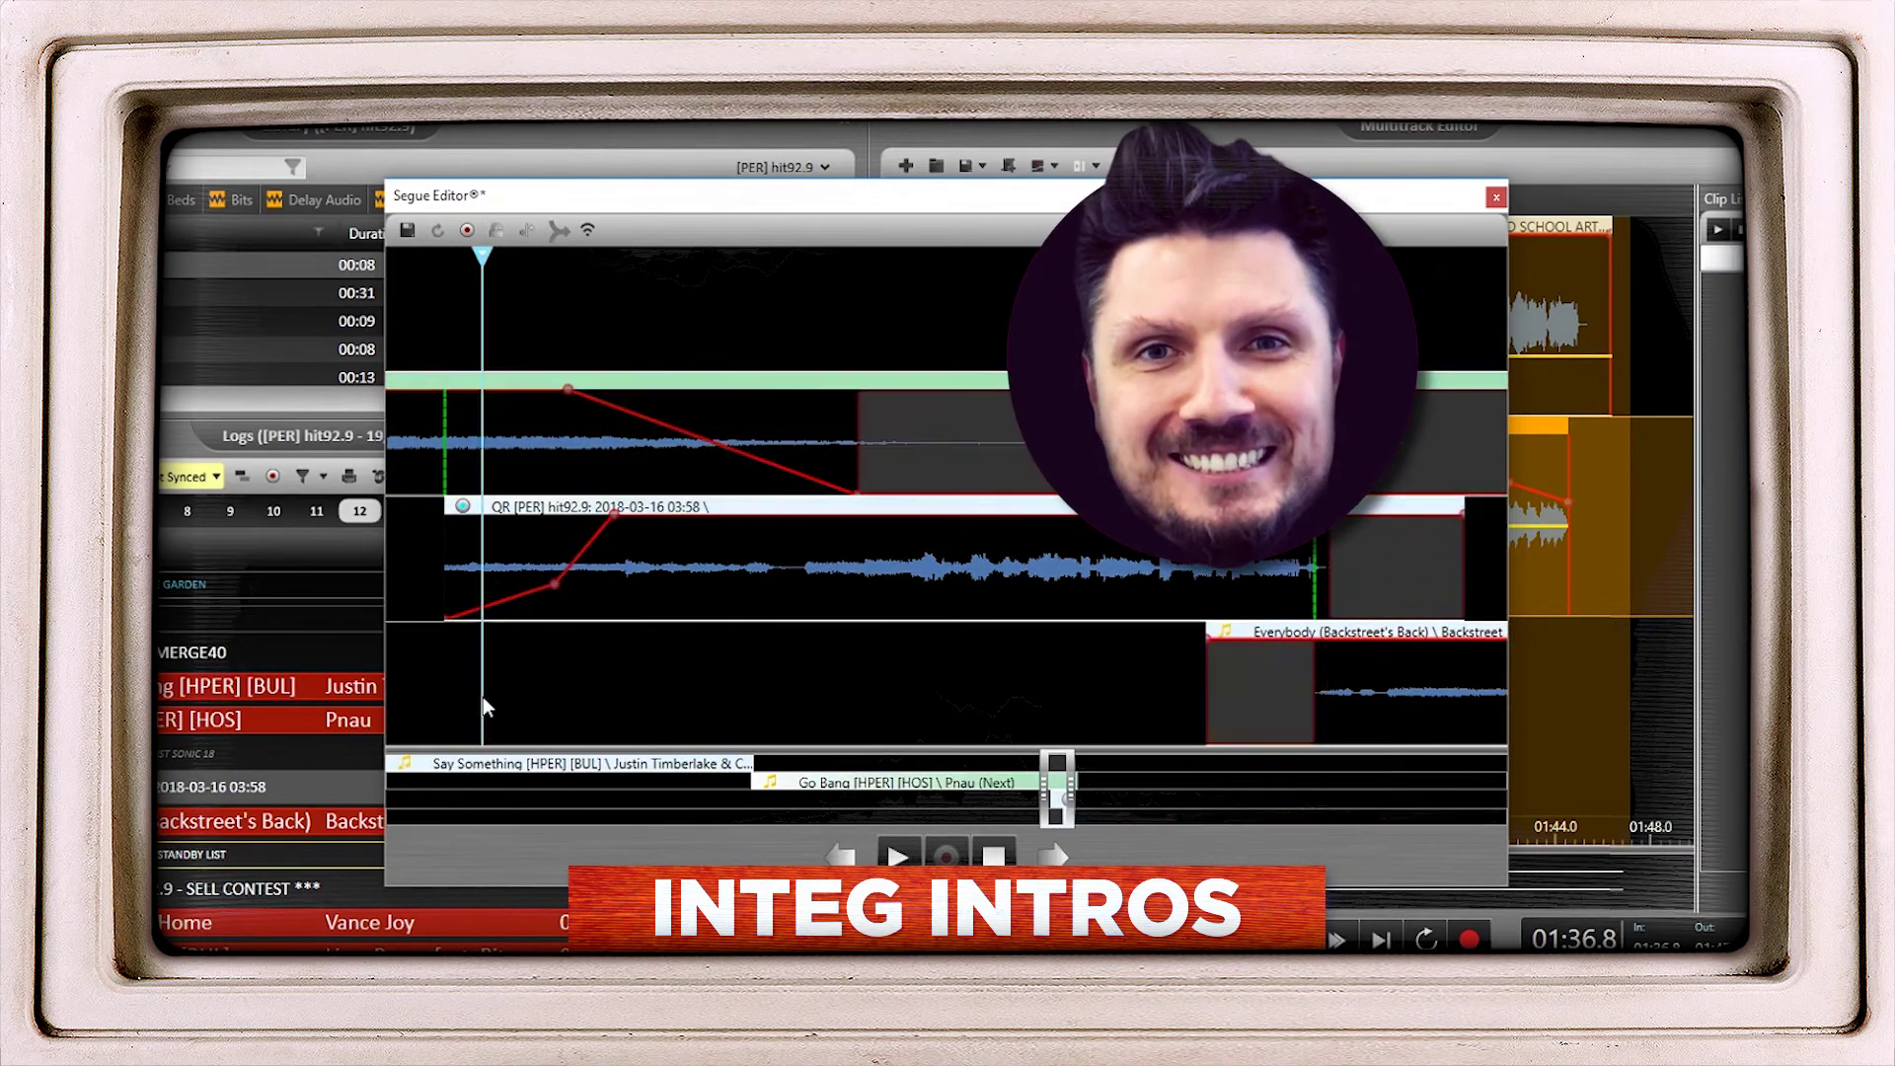
key("space")
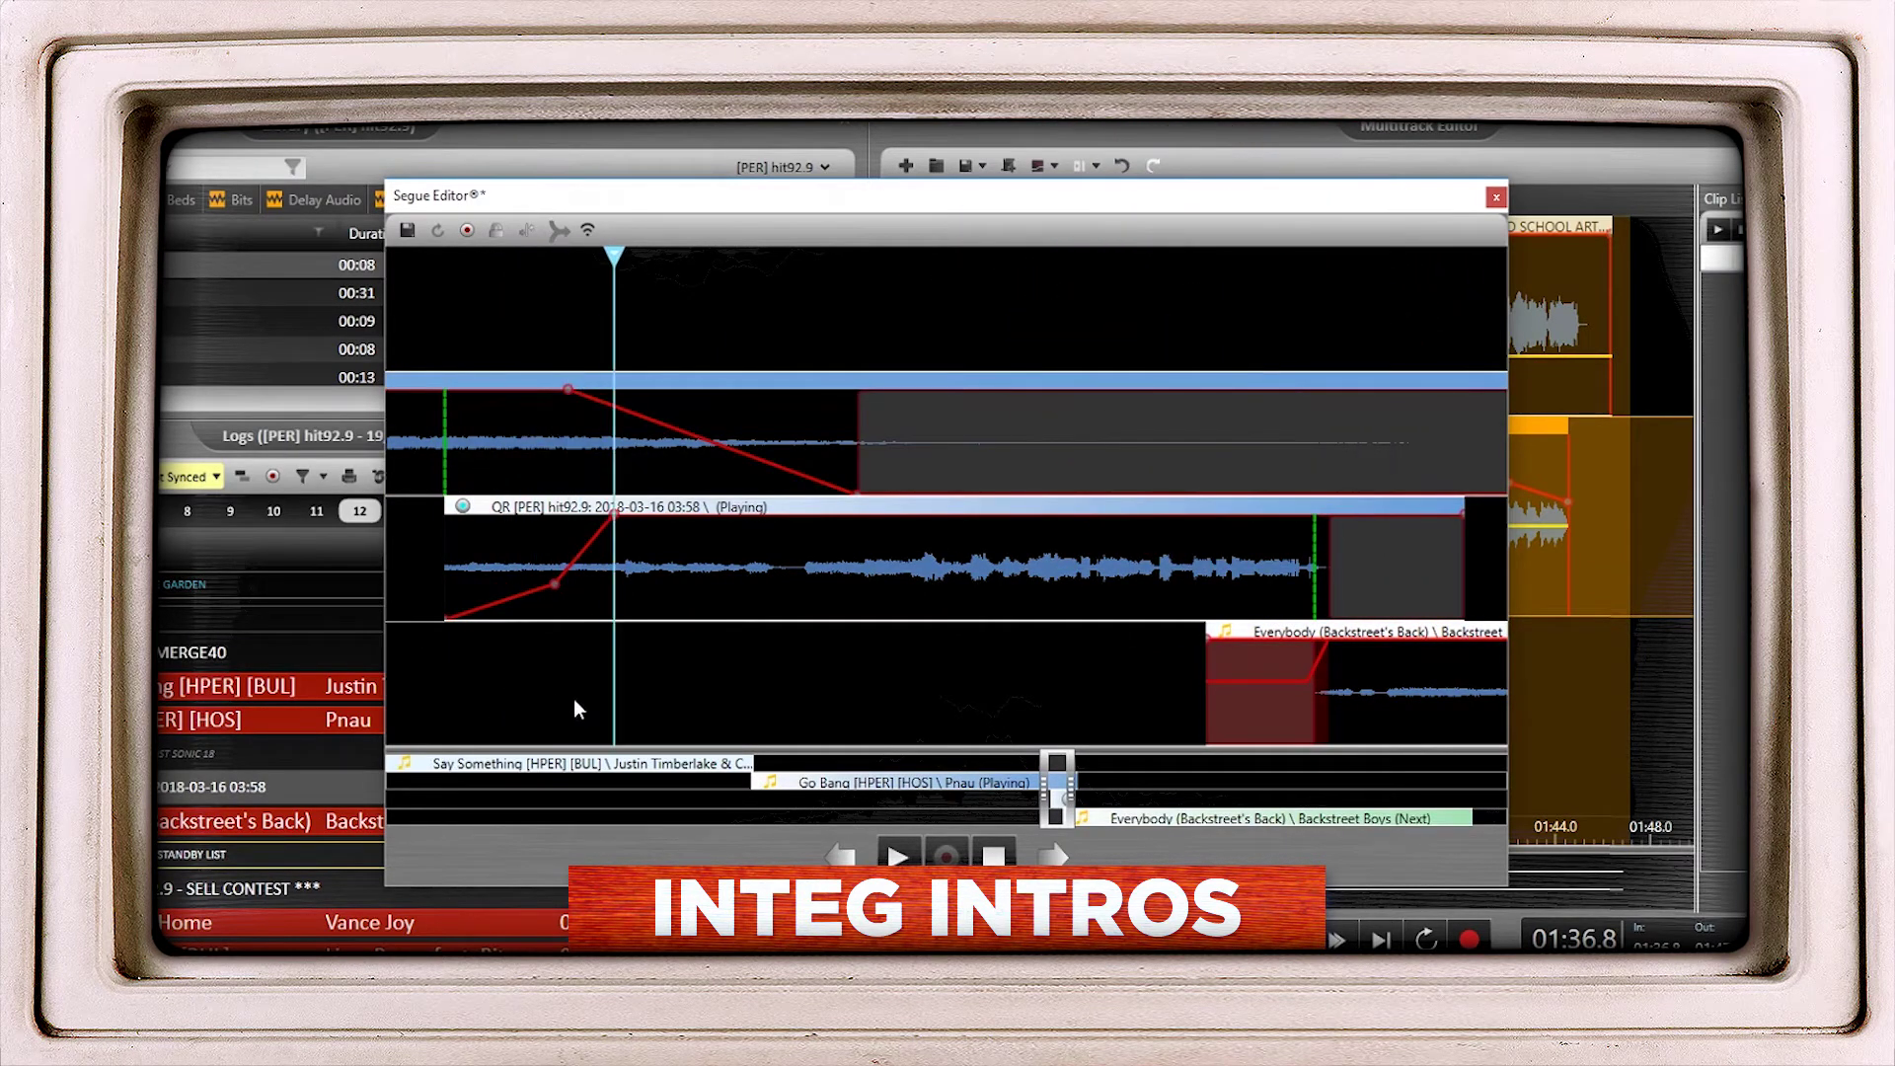
Trim Everybody's intro so the song comes in from a later point as the Quick Record ends, and audition the handover.
scroll(949, 673, "down", 5)
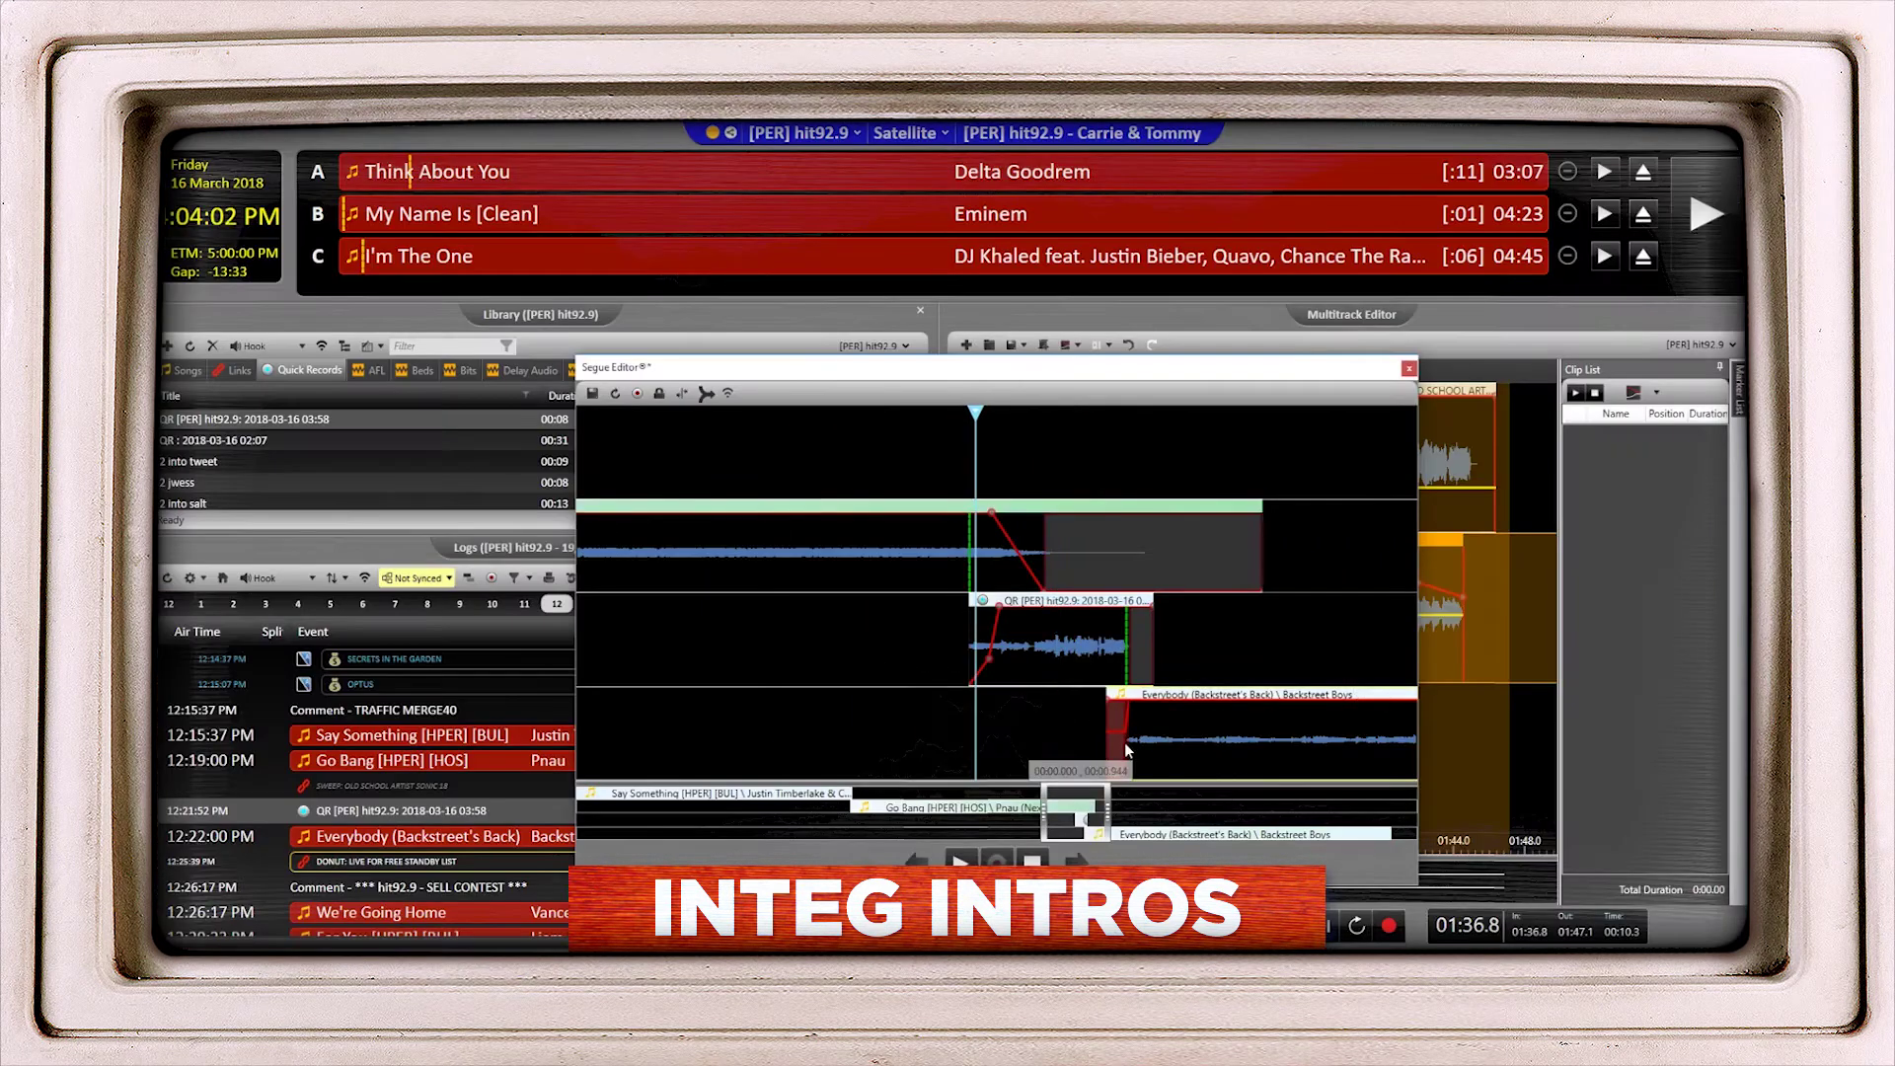
left_click_drag(1128, 750, 1049, 747)
scroll(1039, 691, "up", 3)
left_click(982, 478)
key("space")
scroll(1028, 761, "down", 2)
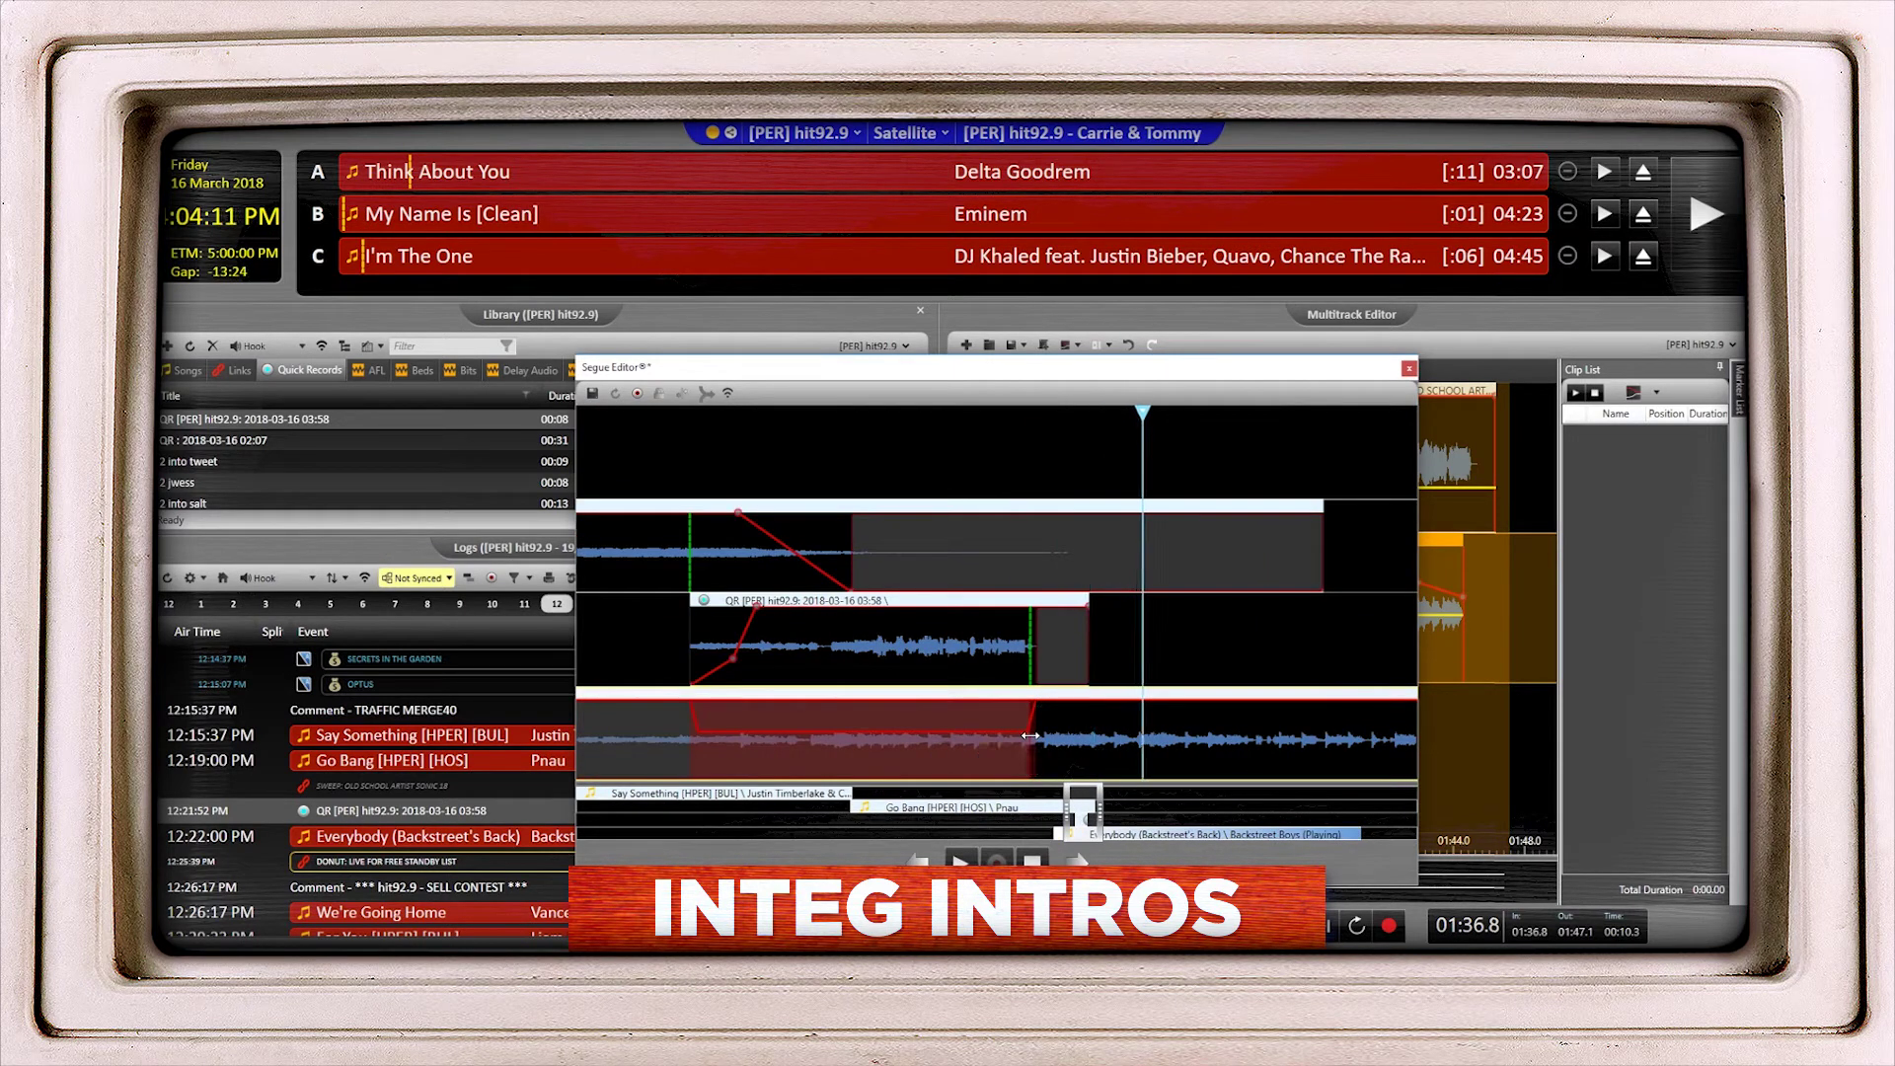
left_click_drag(1031, 735, 1186, 760)
key("space")
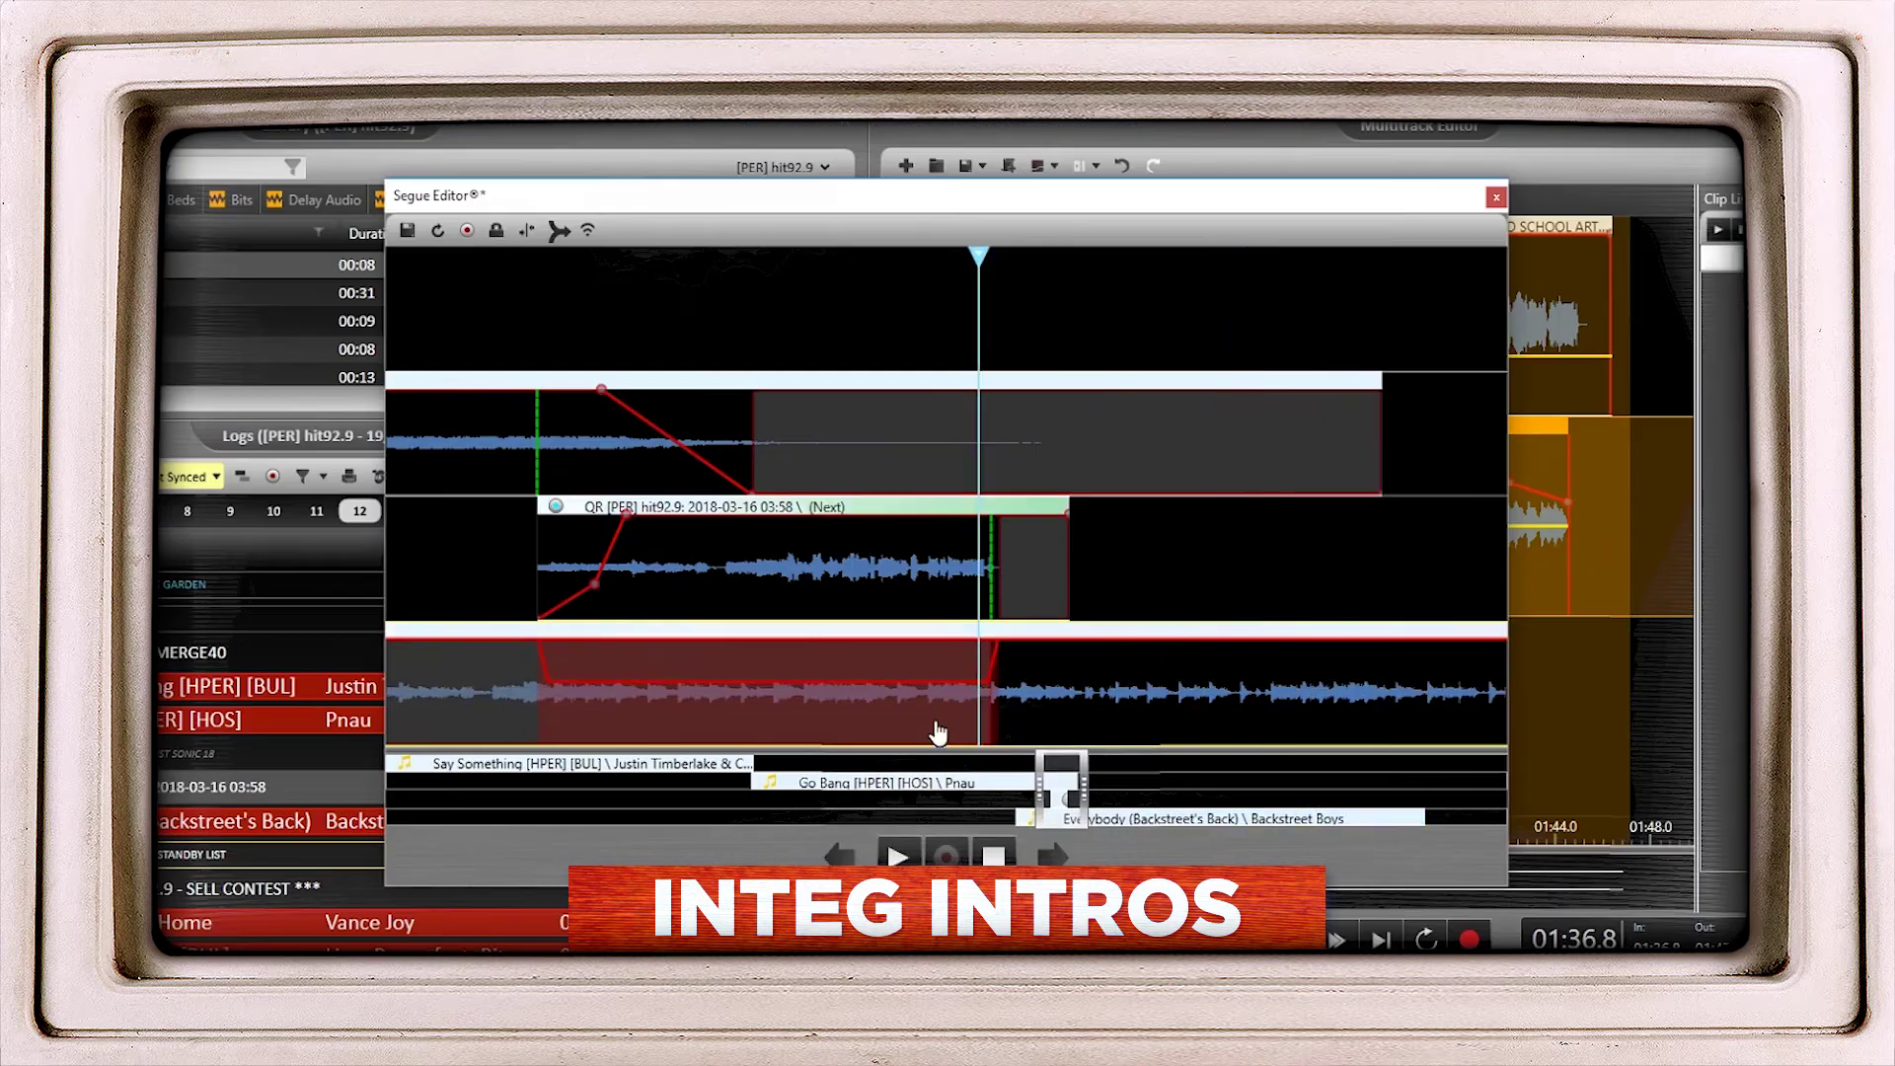
Fine-tune Everybody's entry against the end of the Quick Record and turn off its ducking.
scroll(1052, 732, "up", 4)
left_click_drag(1024, 681, 841, 681)
right_click(626, 695)
left_click(648, 704)
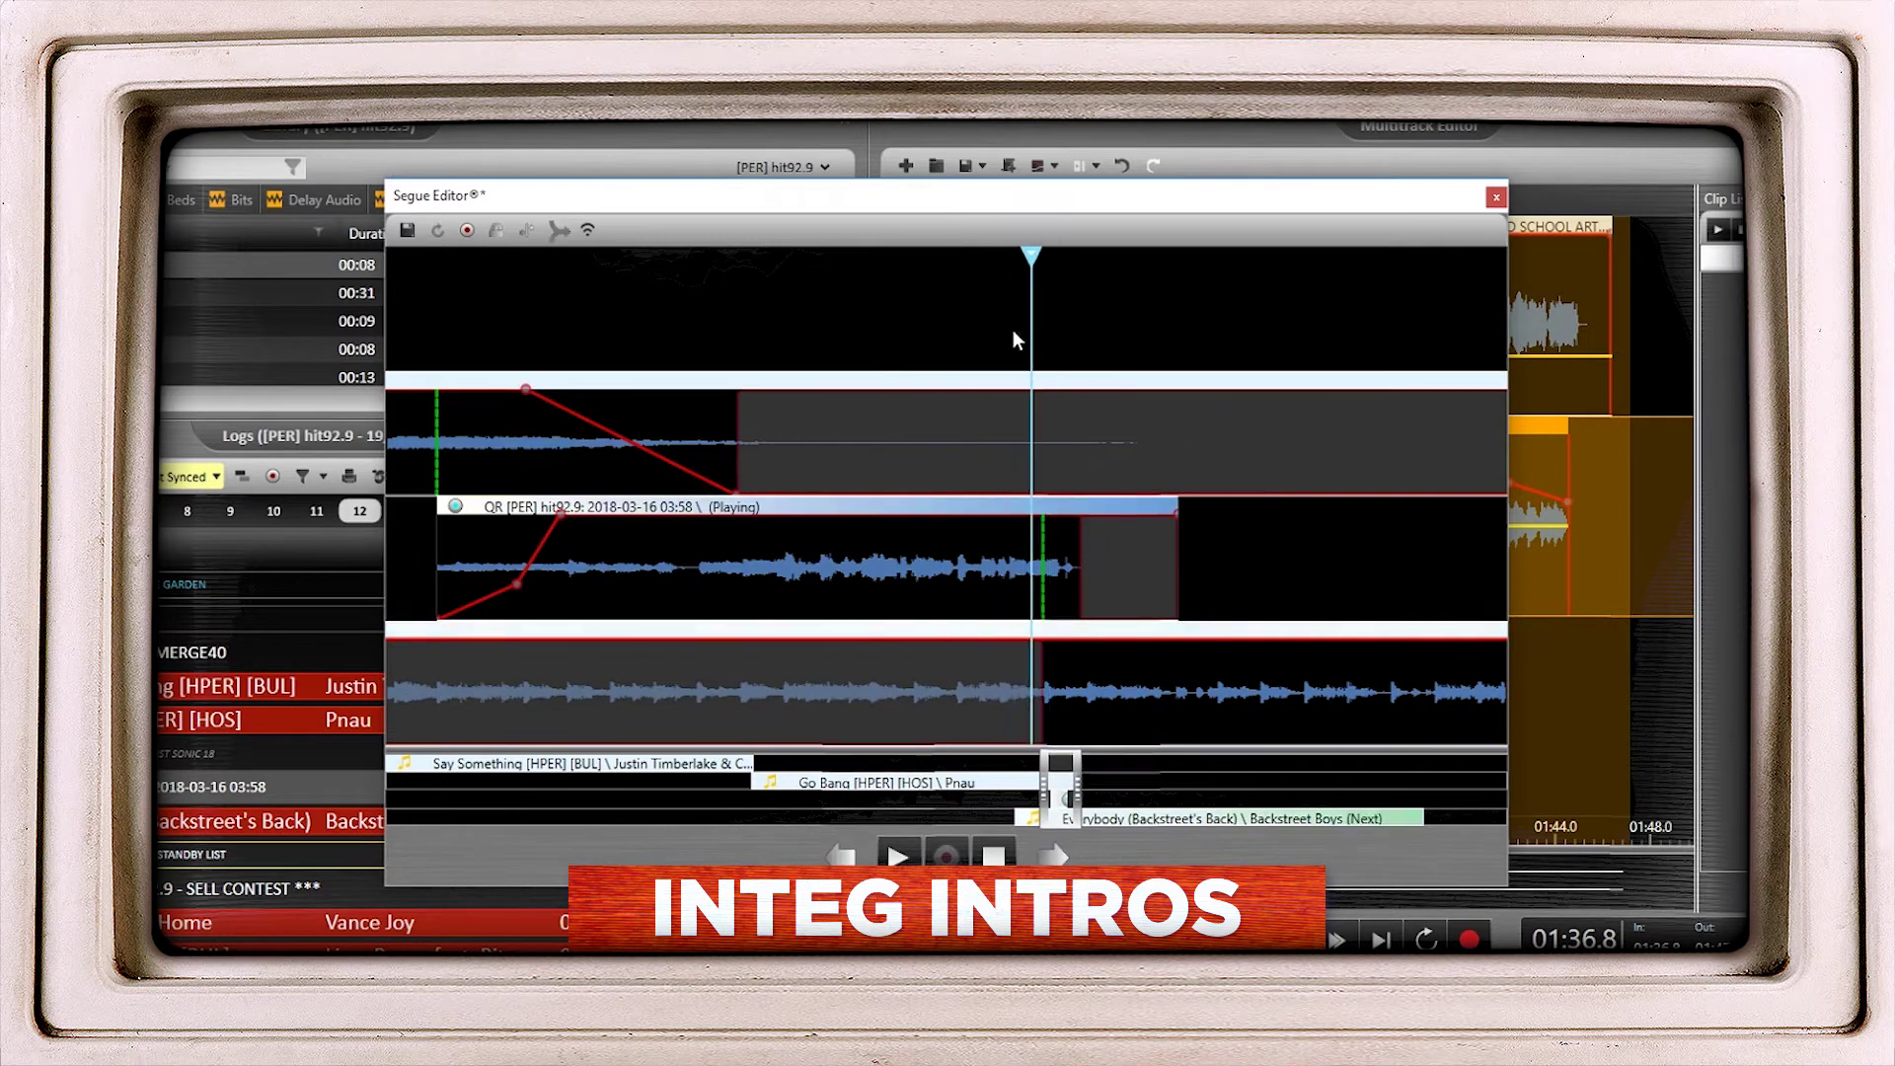
Shape a short fade-in on Everybody with a volume point at its entry, and audition the finished segue.
right_click(1064, 647)
left_click(1020, 766)
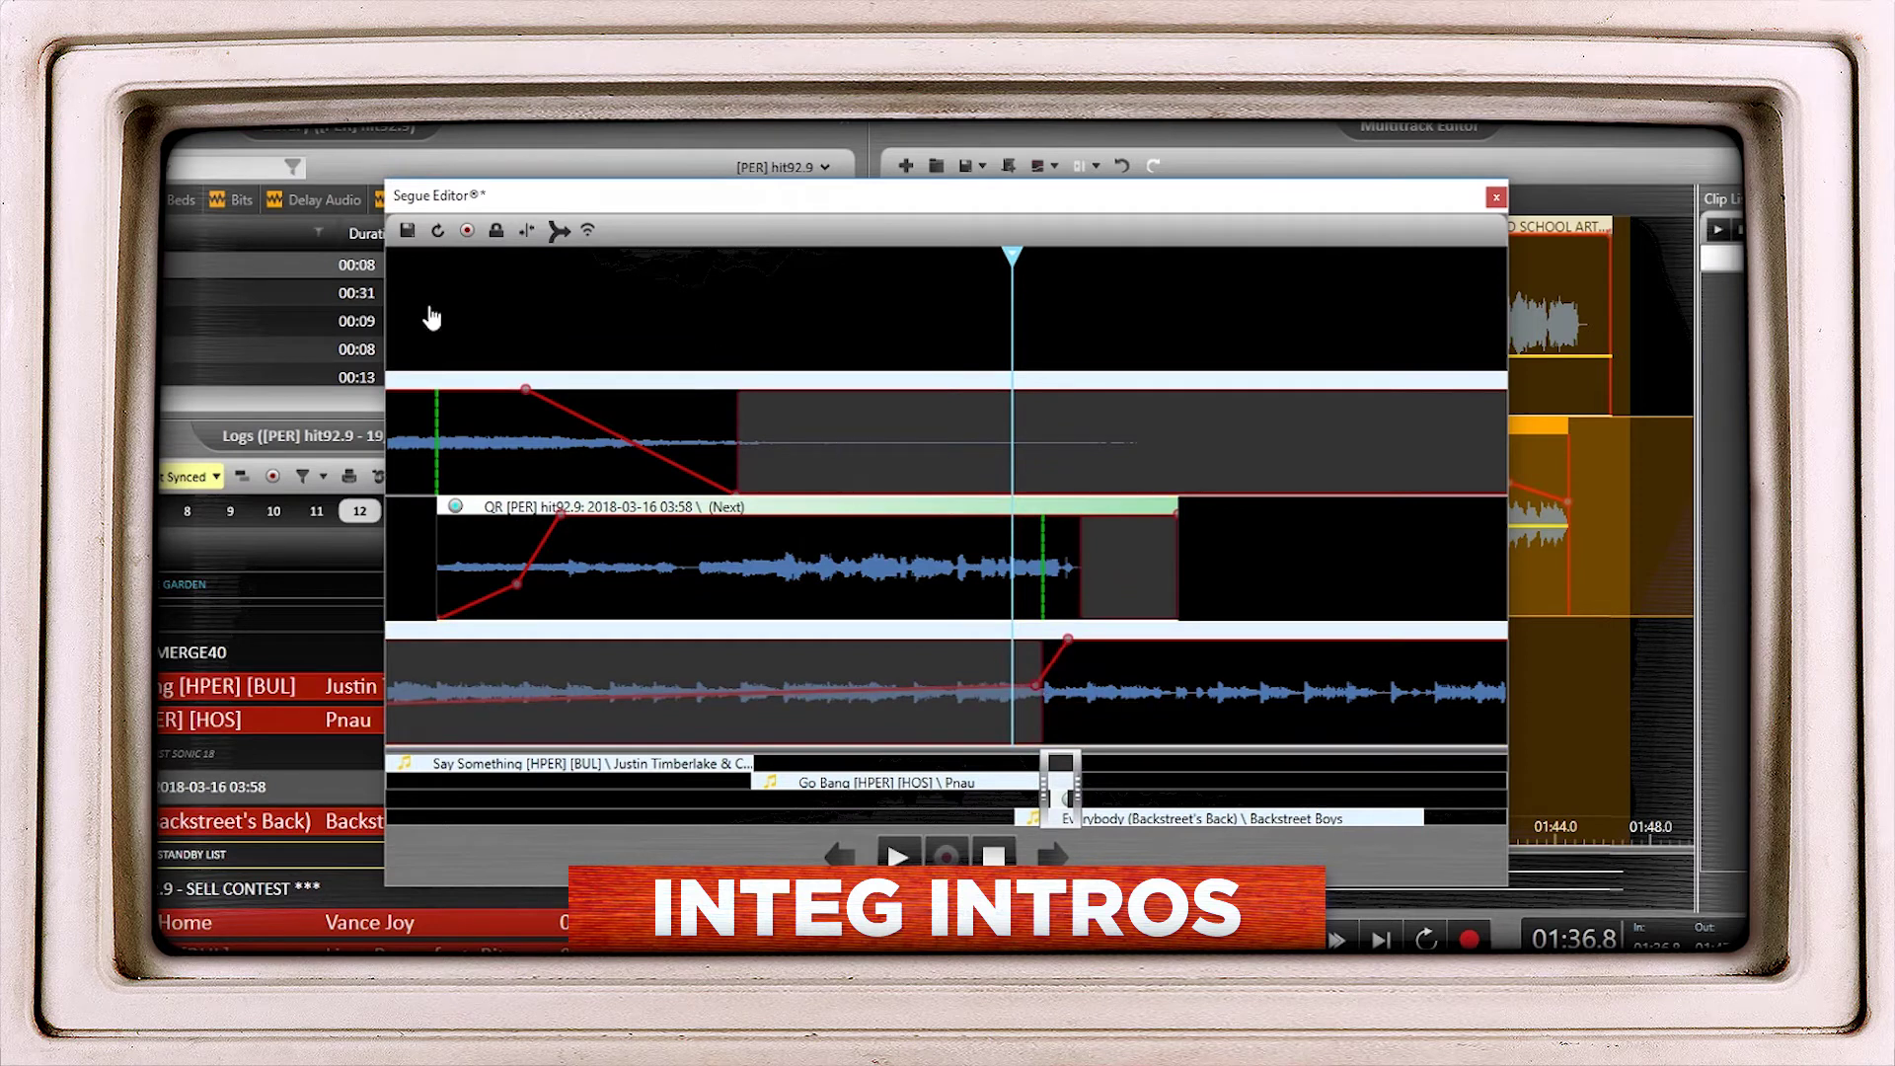
key("space")
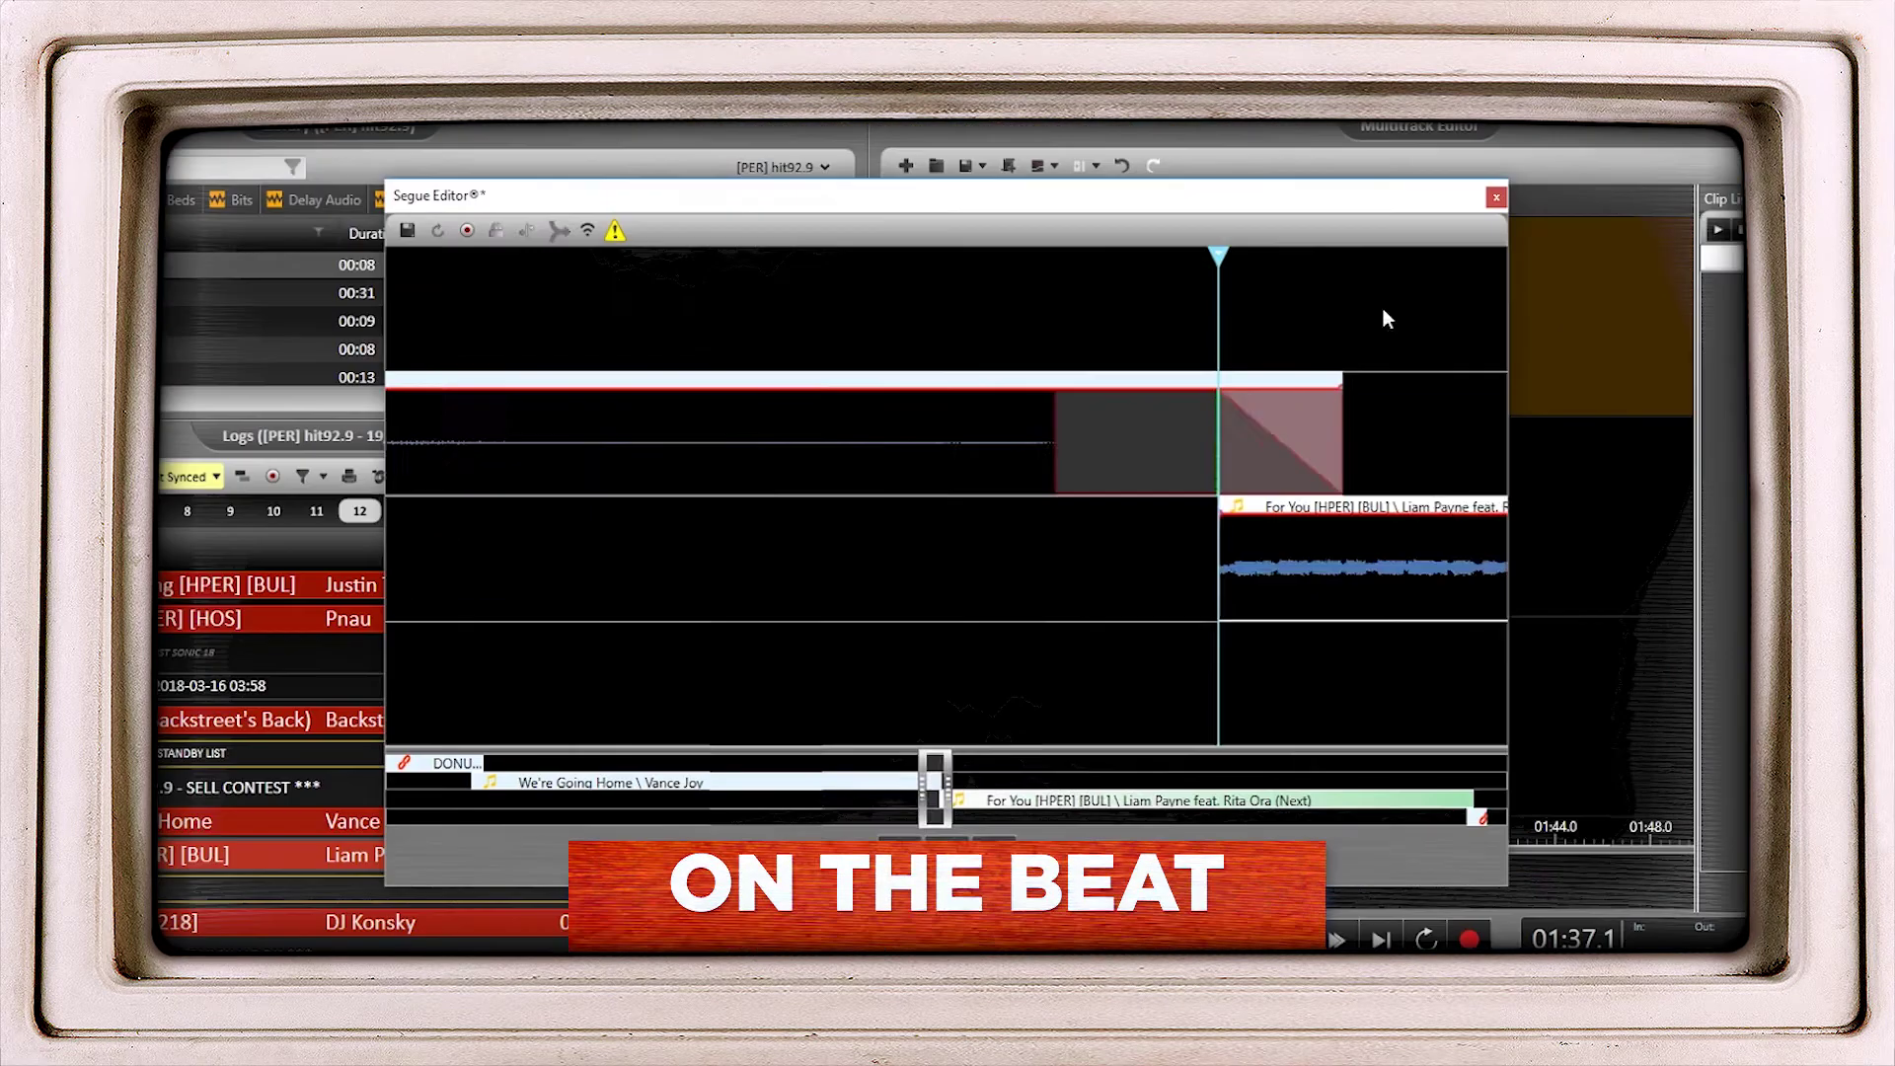
Move For You earlier over the dying end of We're Going Home and audition from just before the overlap.
left_click_drag(1363, 582, 742, 588)
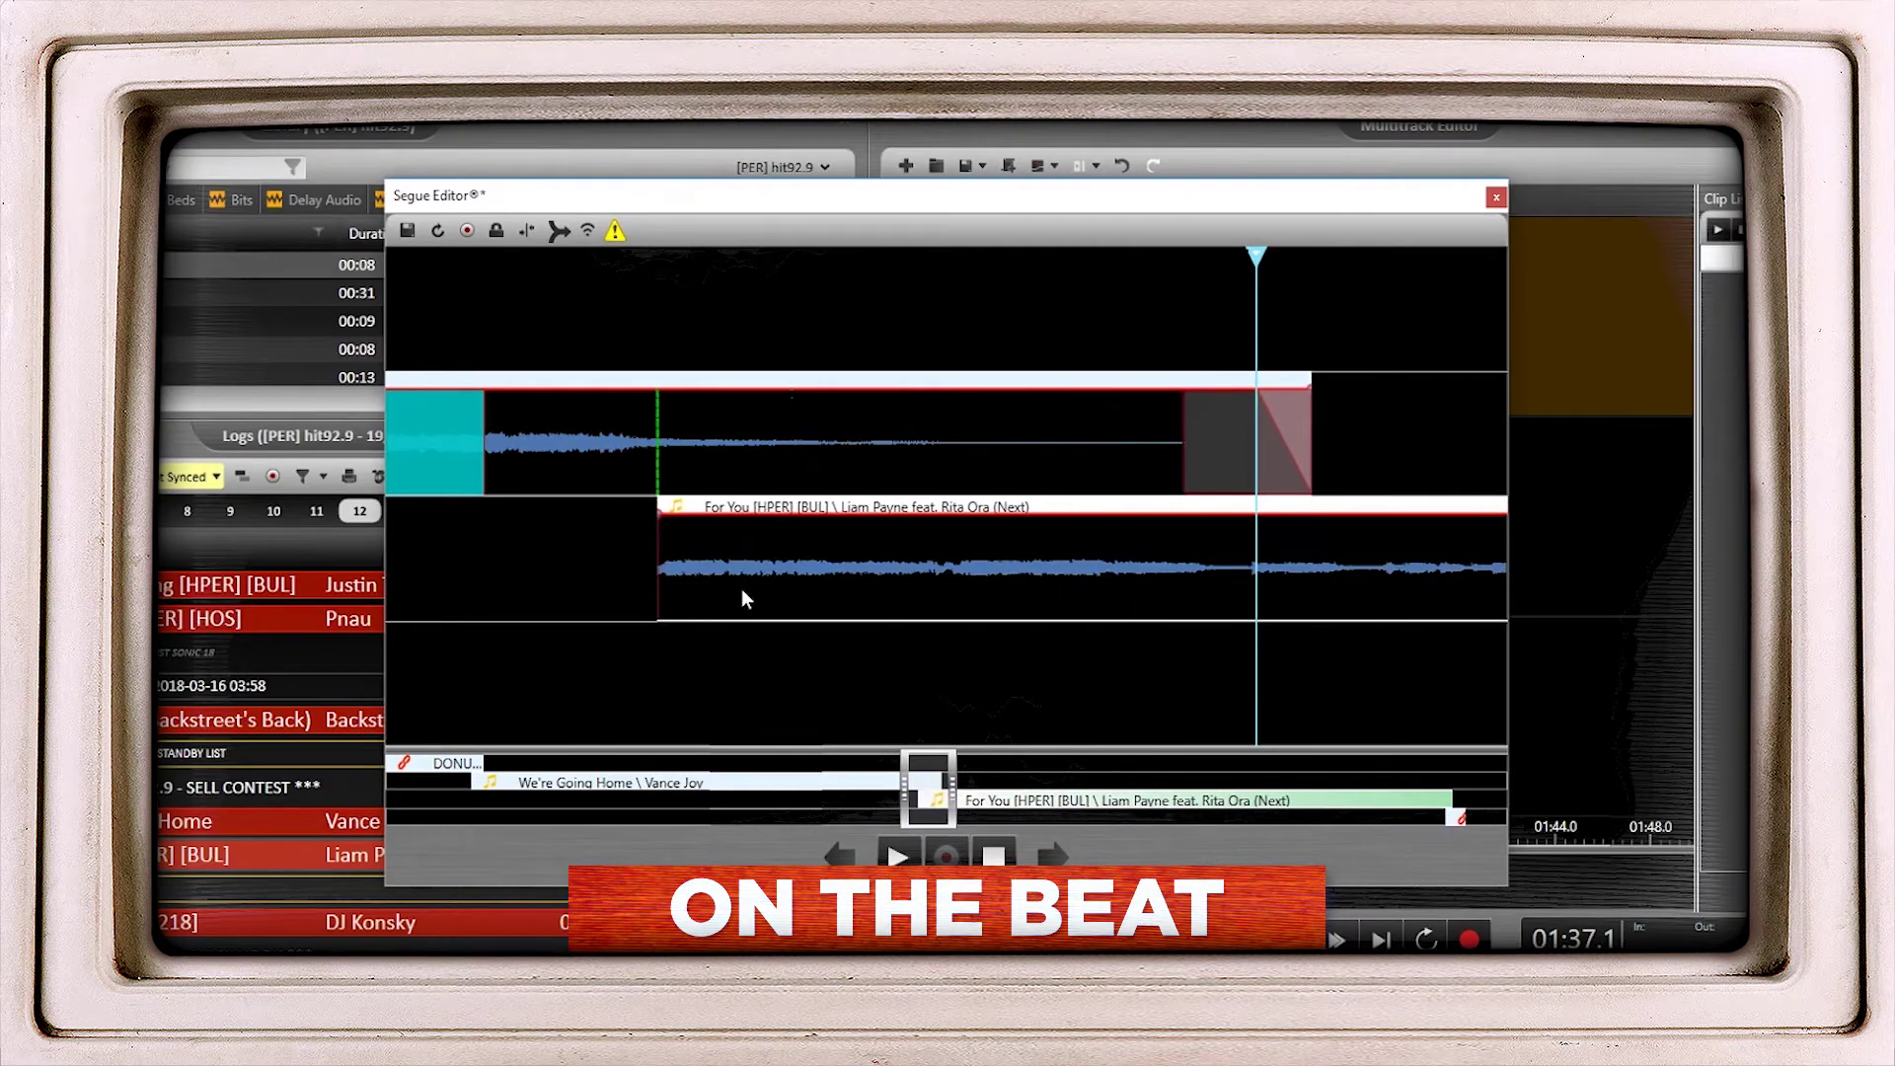
left_click(476, 560)
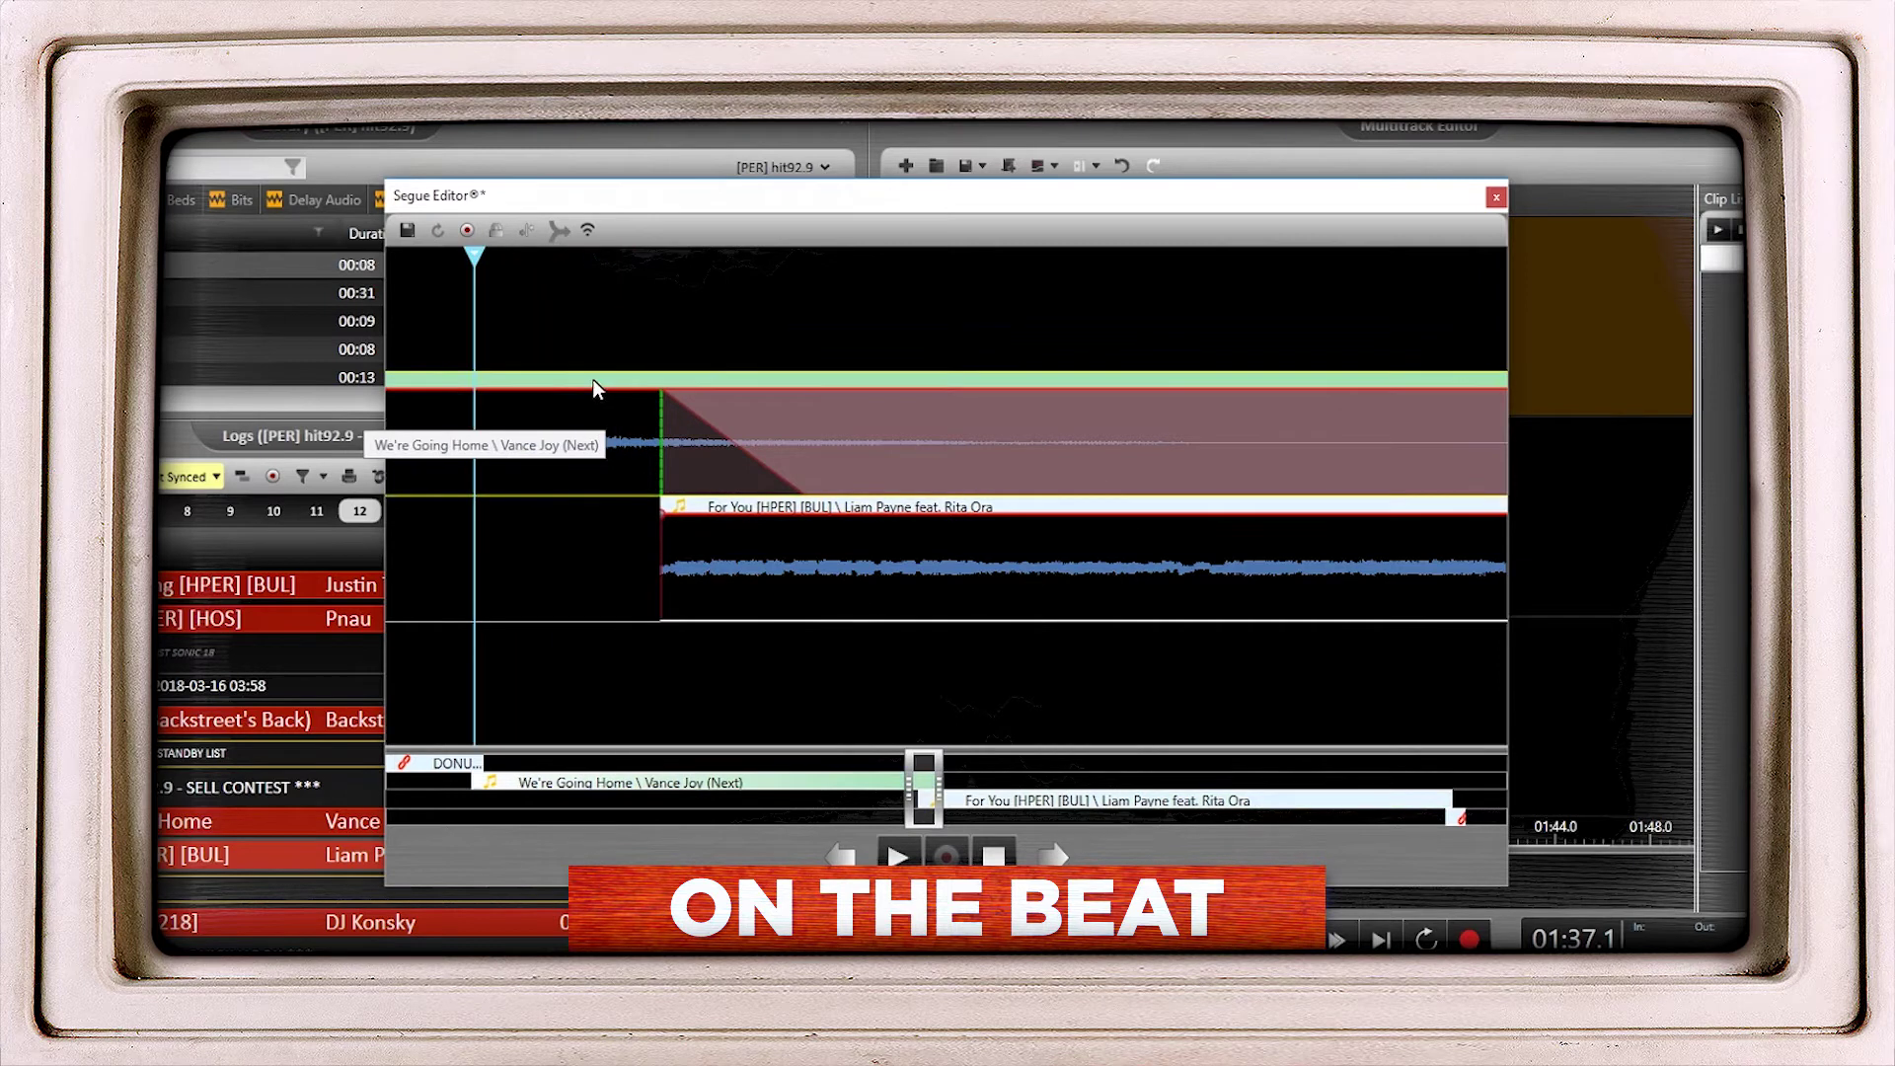
key("space")
left_click(595, 511)
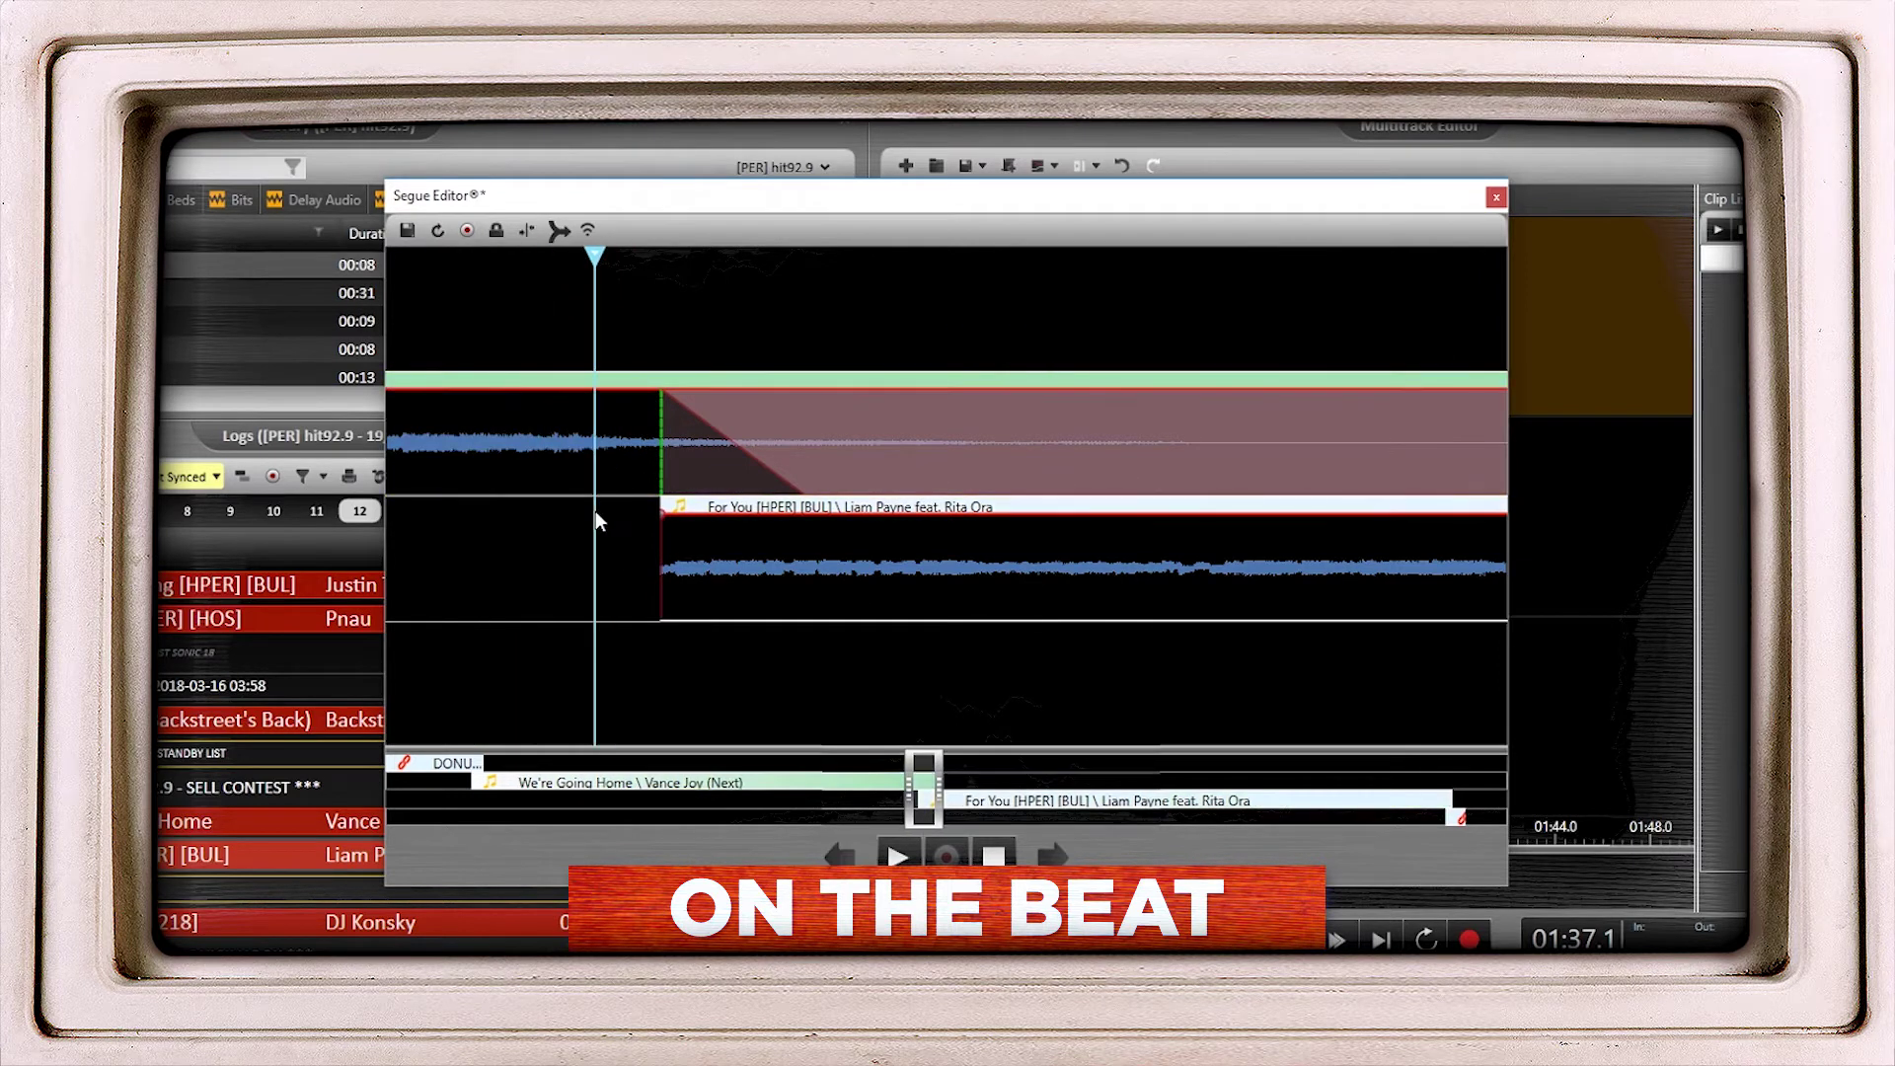
Nudge For You slightly earlier to land on the beat of We're Going Home's ending, and play the transition again.
left_click_drag(728, 577, 618, 602)
scroll(641, 590, "up", 2)
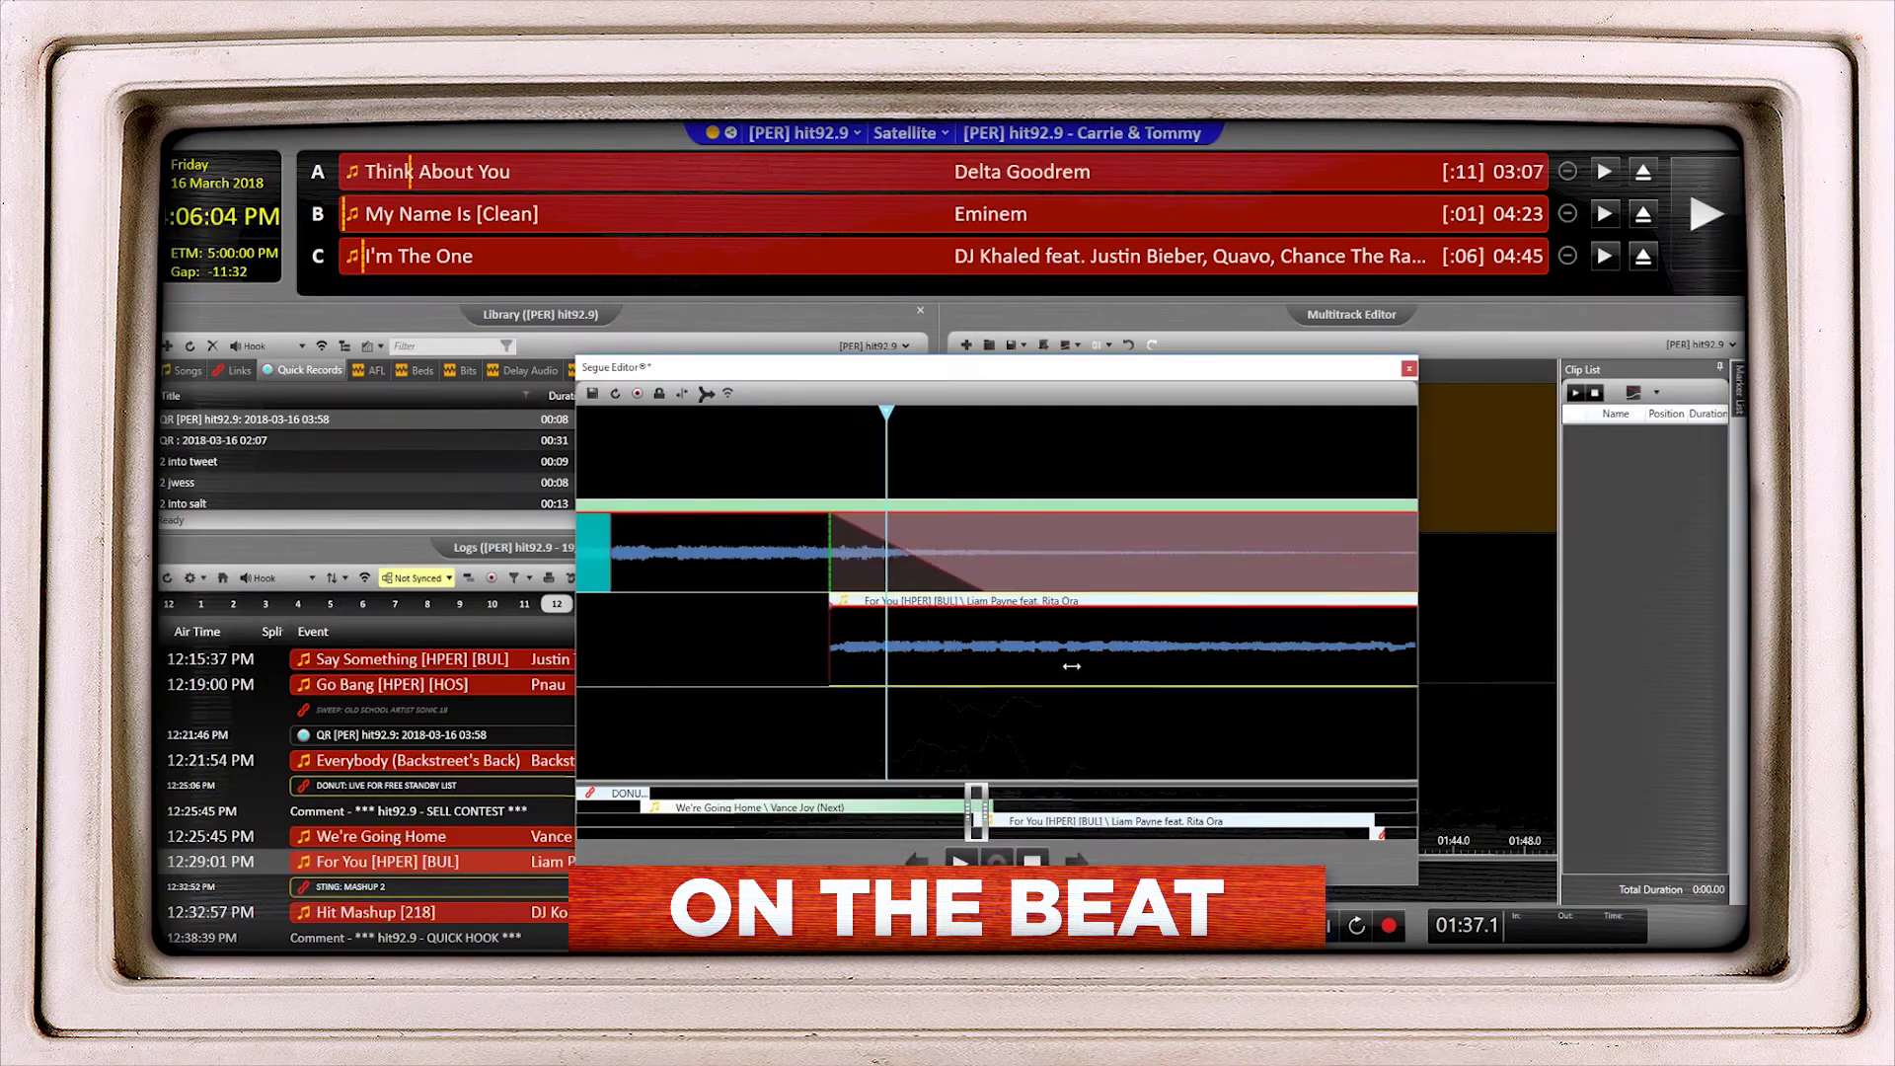
left_click(728, 676)
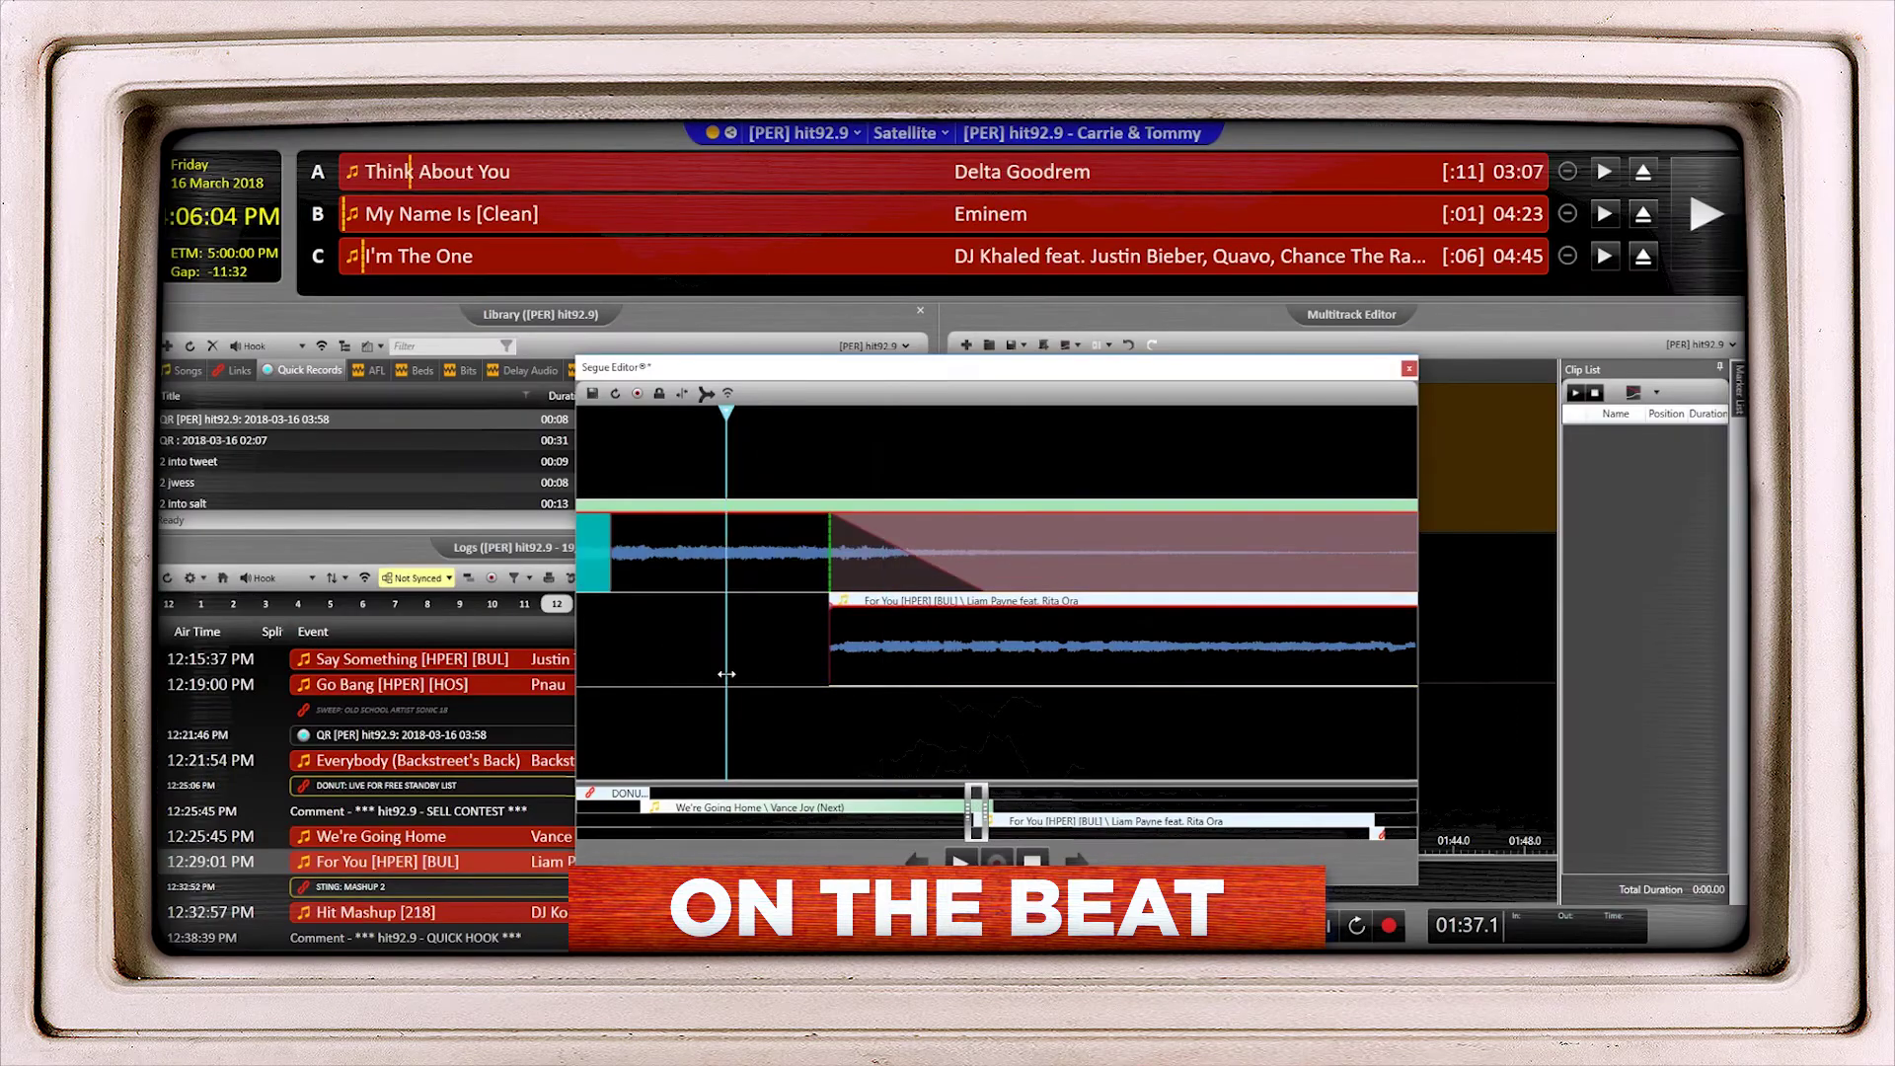
key("space")
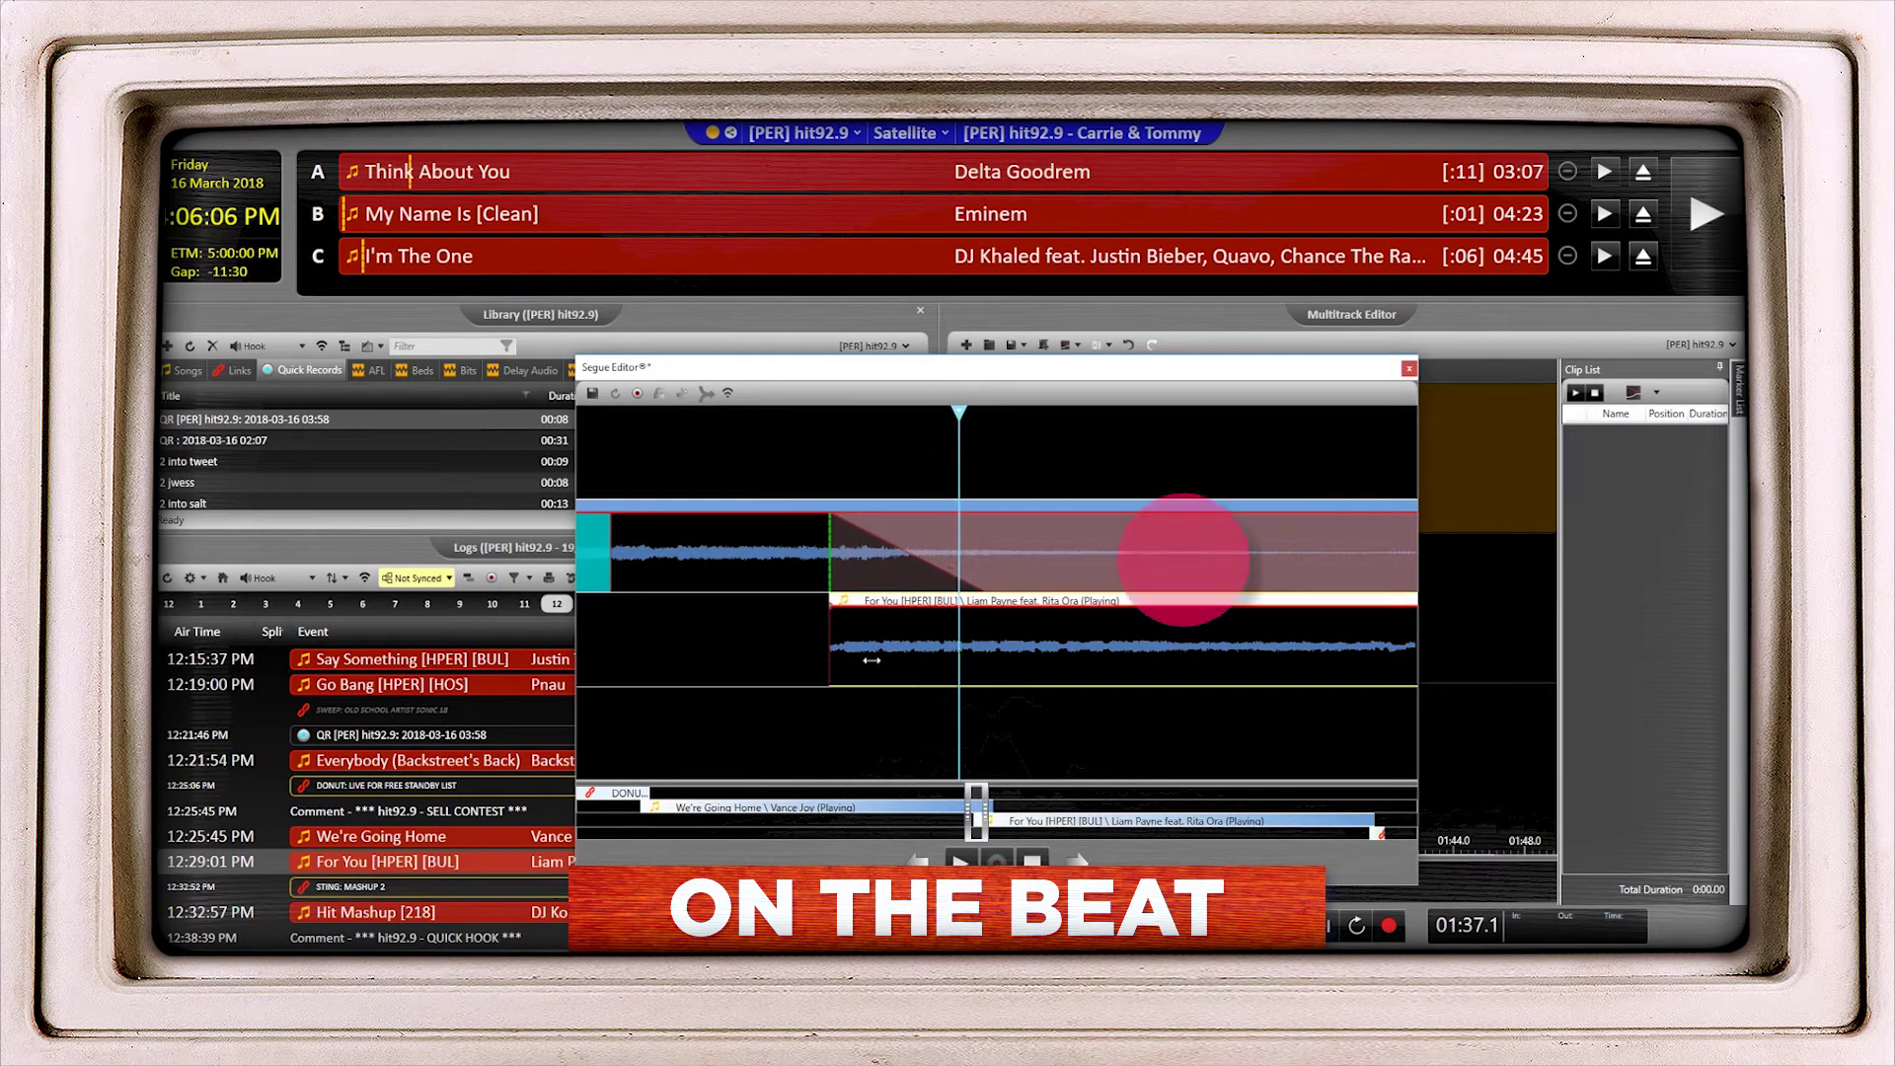
key("space")
Turn off Auto Fade on We're Going Home and shape a manual fade-out under For You's entry with two volume points.
right_click(755, 546)
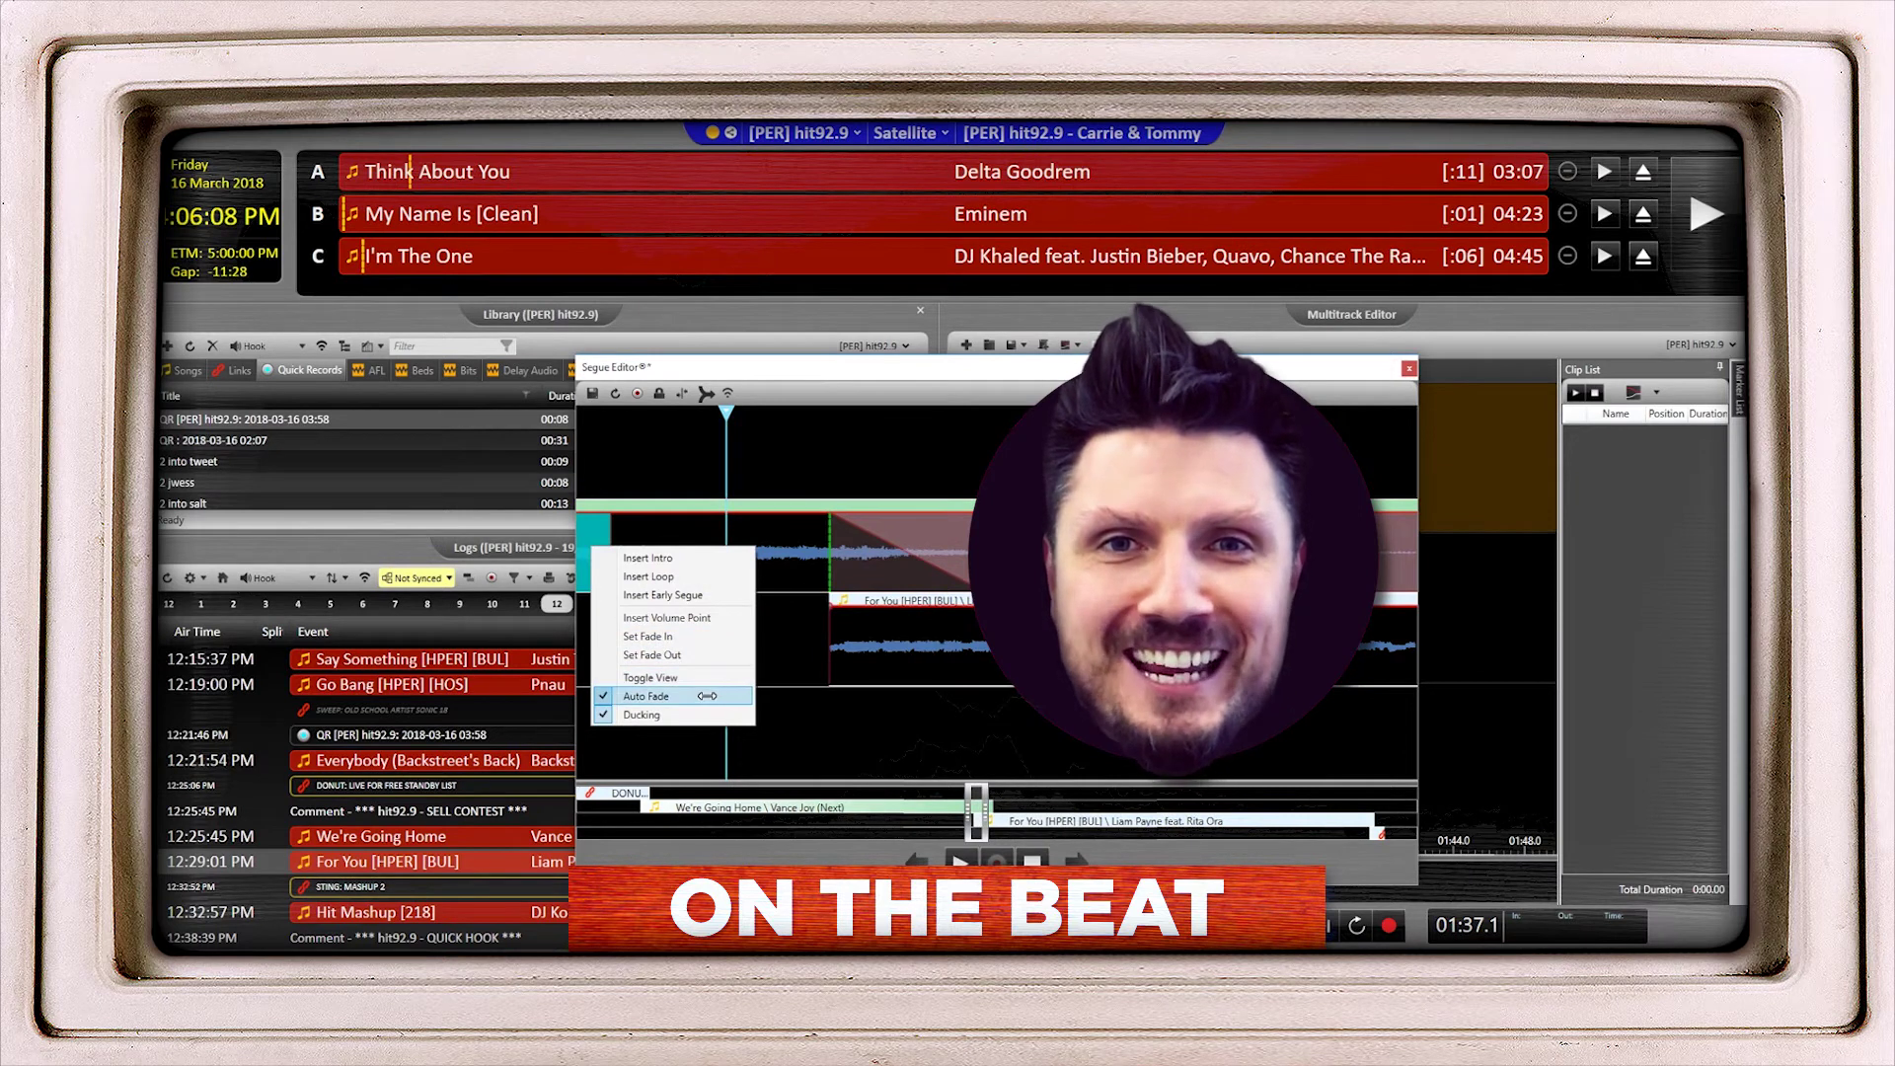
left_click(707, 695)
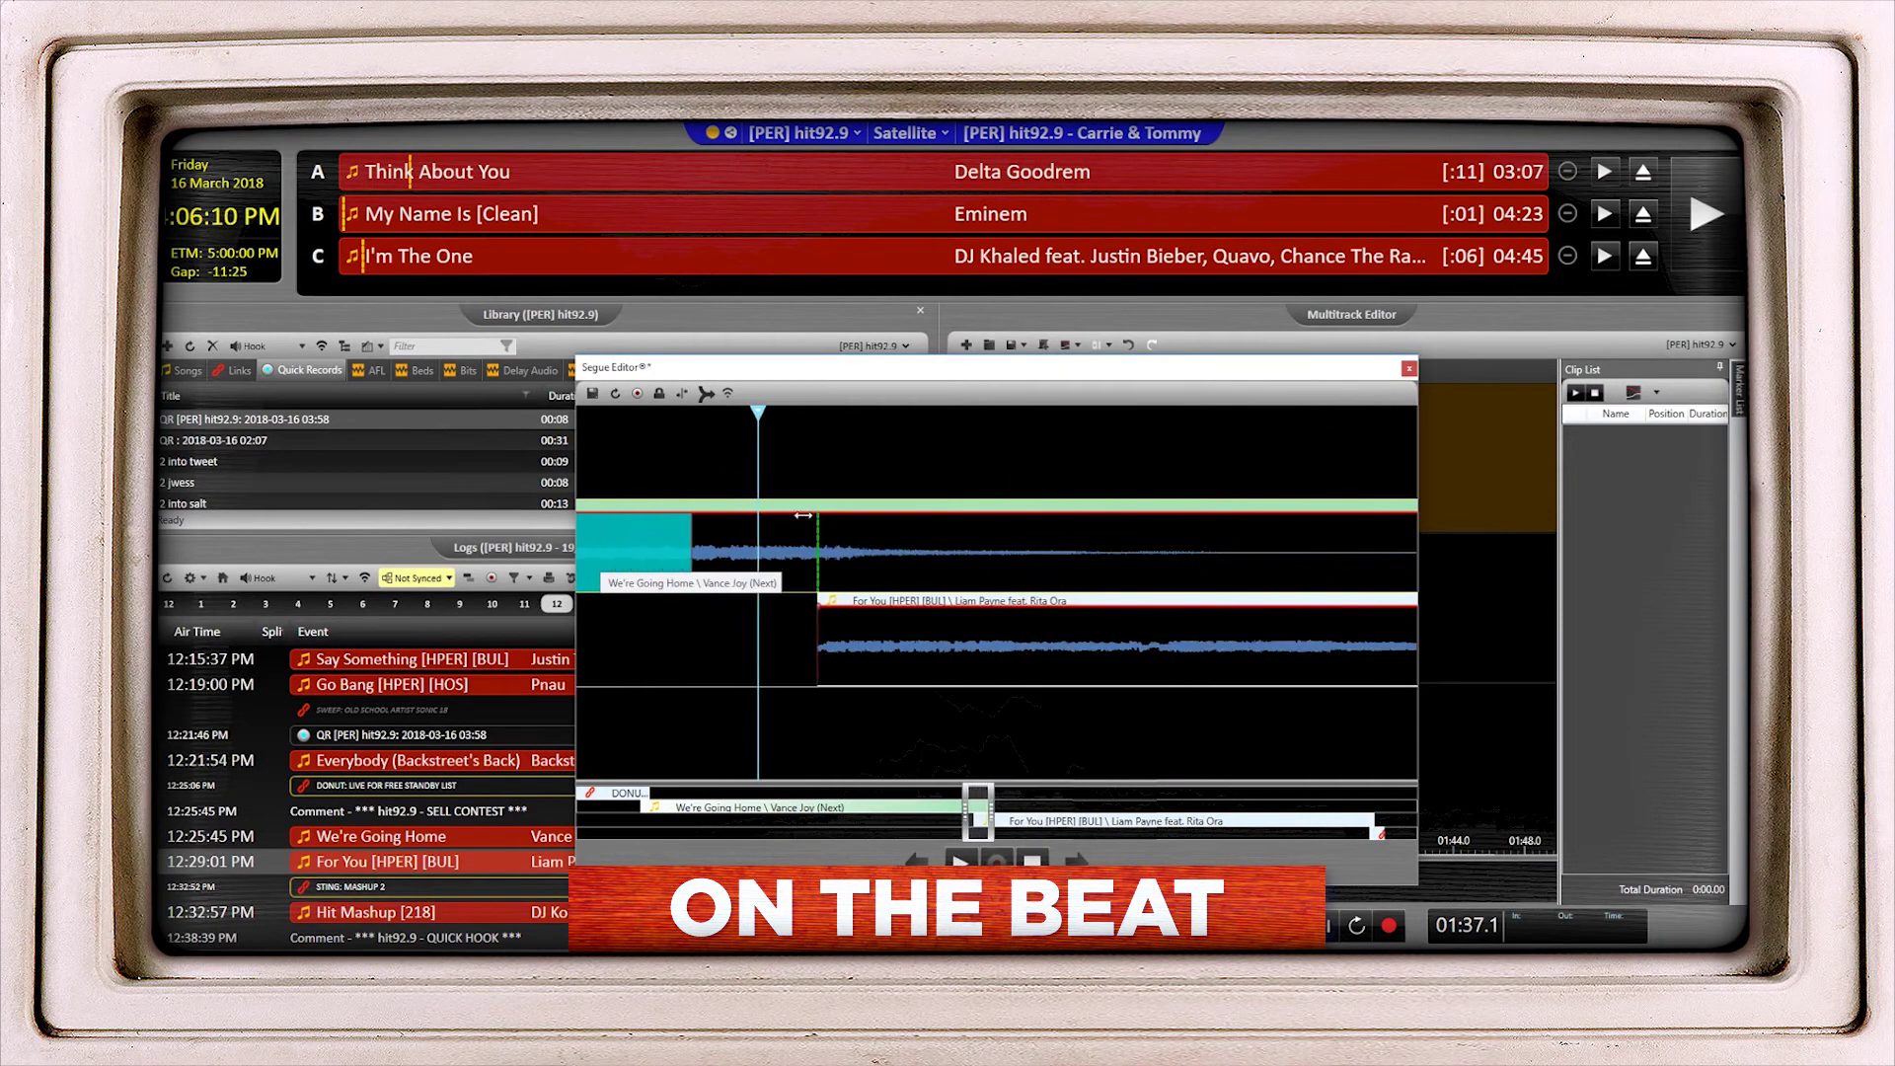
right_click(803, 516)
left_click(757, 585)
right_click(986, 561)
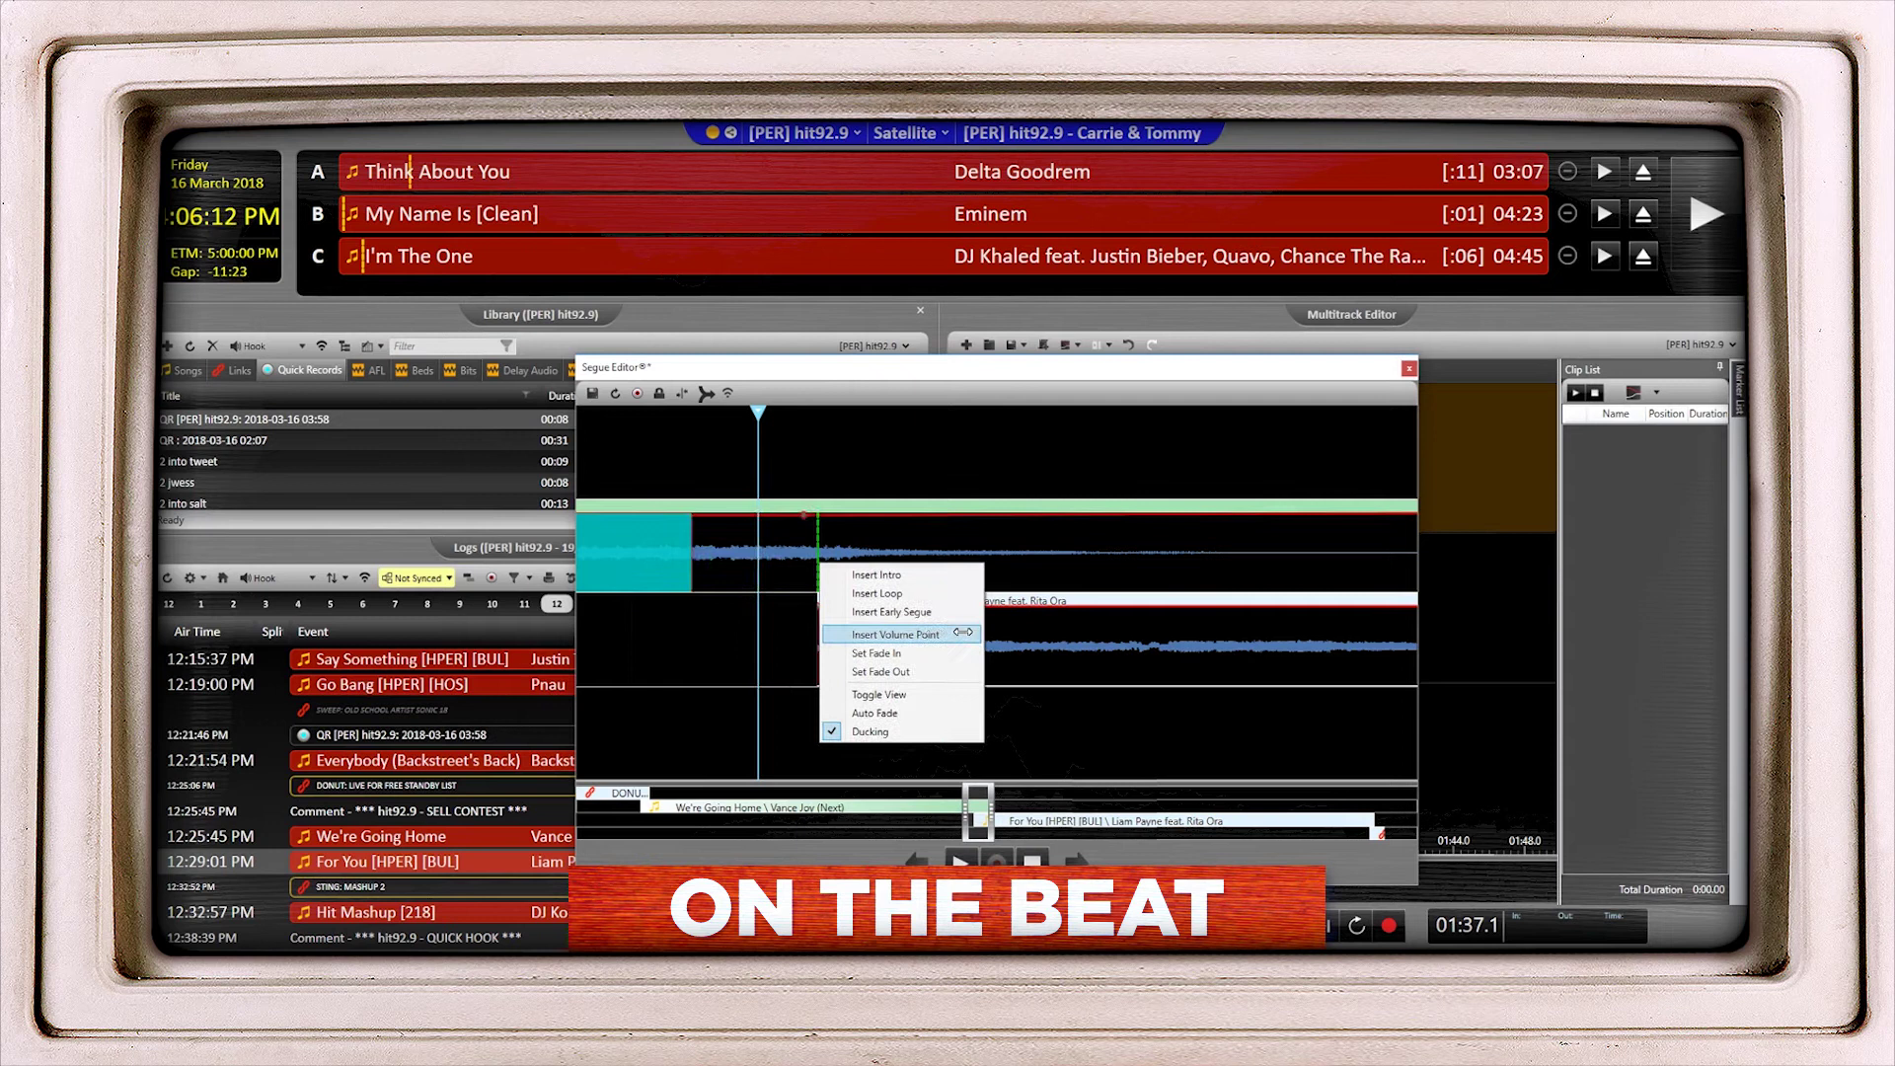
left_click(961, 633)
left_click_drag(991, 569, 1084, 588)
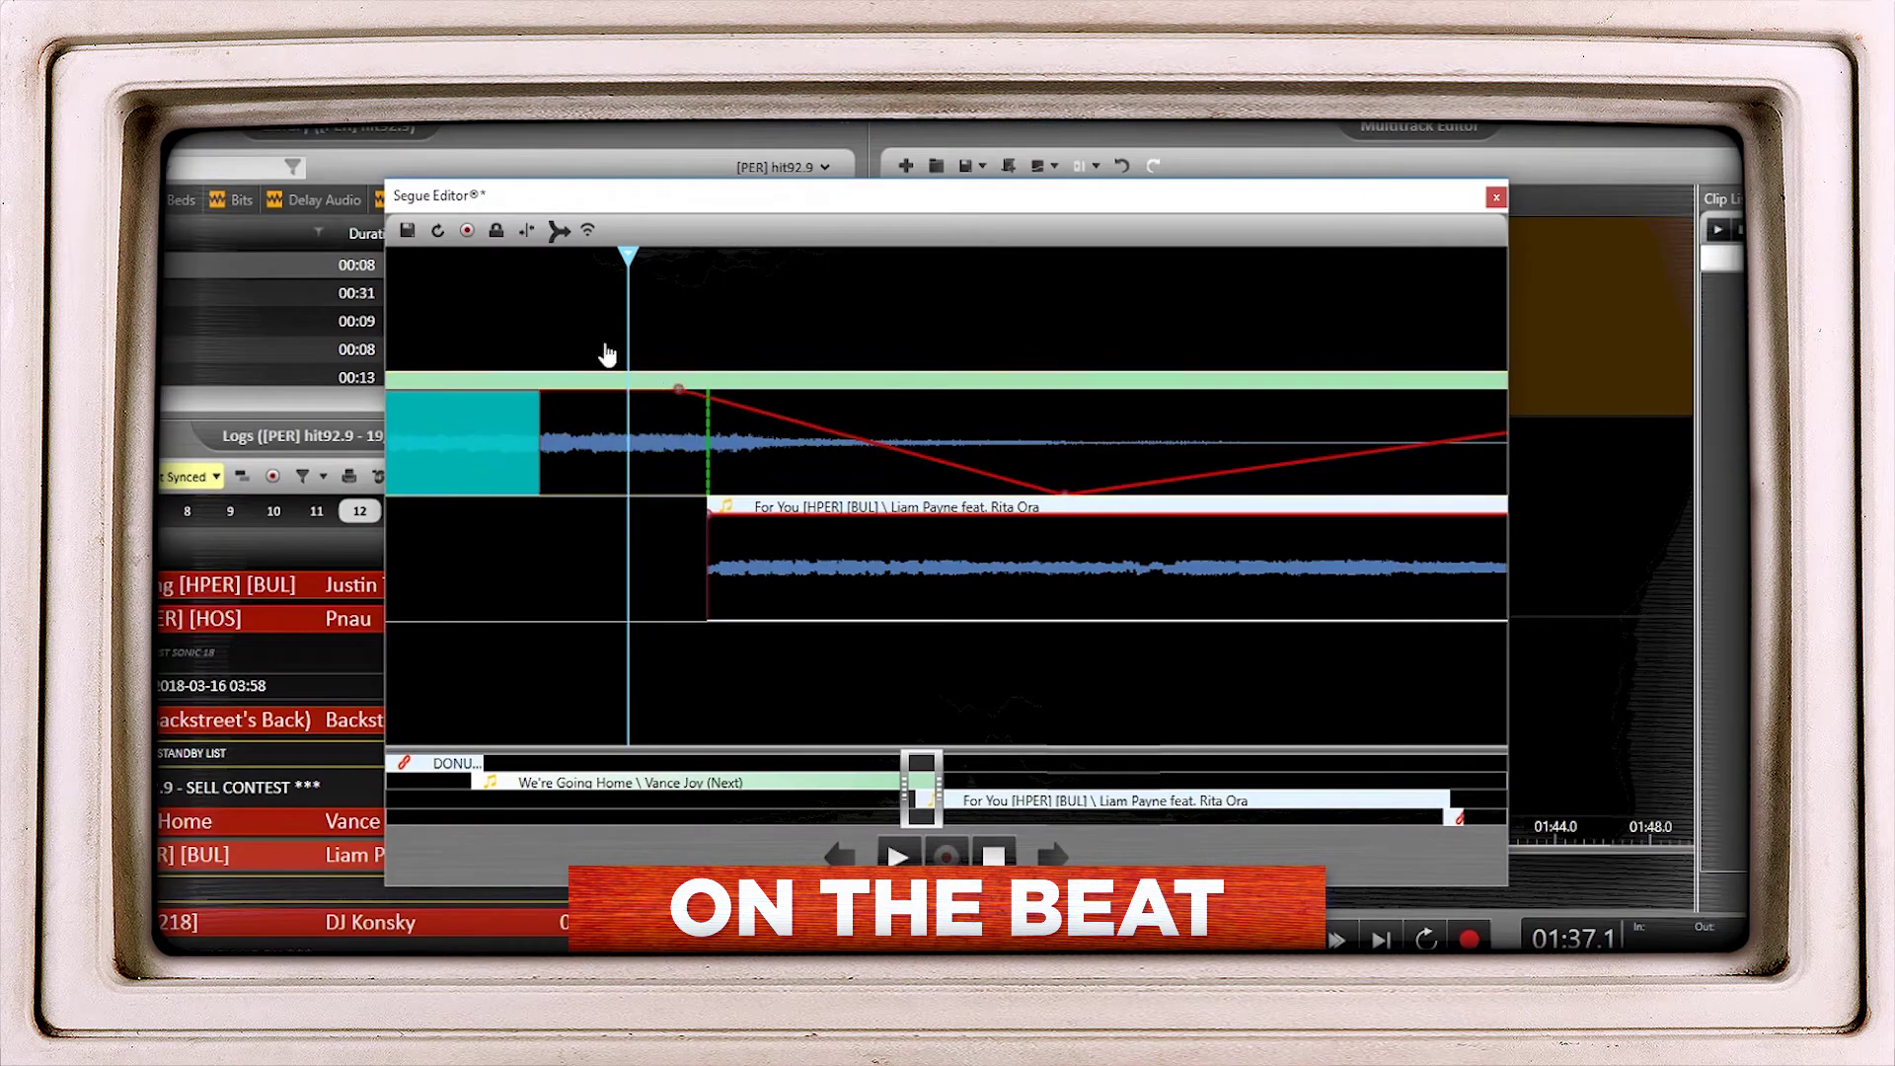
Curve the fade-out of We're Going Home with three more volume points, auditioning the transition into For You.
left_click(561, 339)
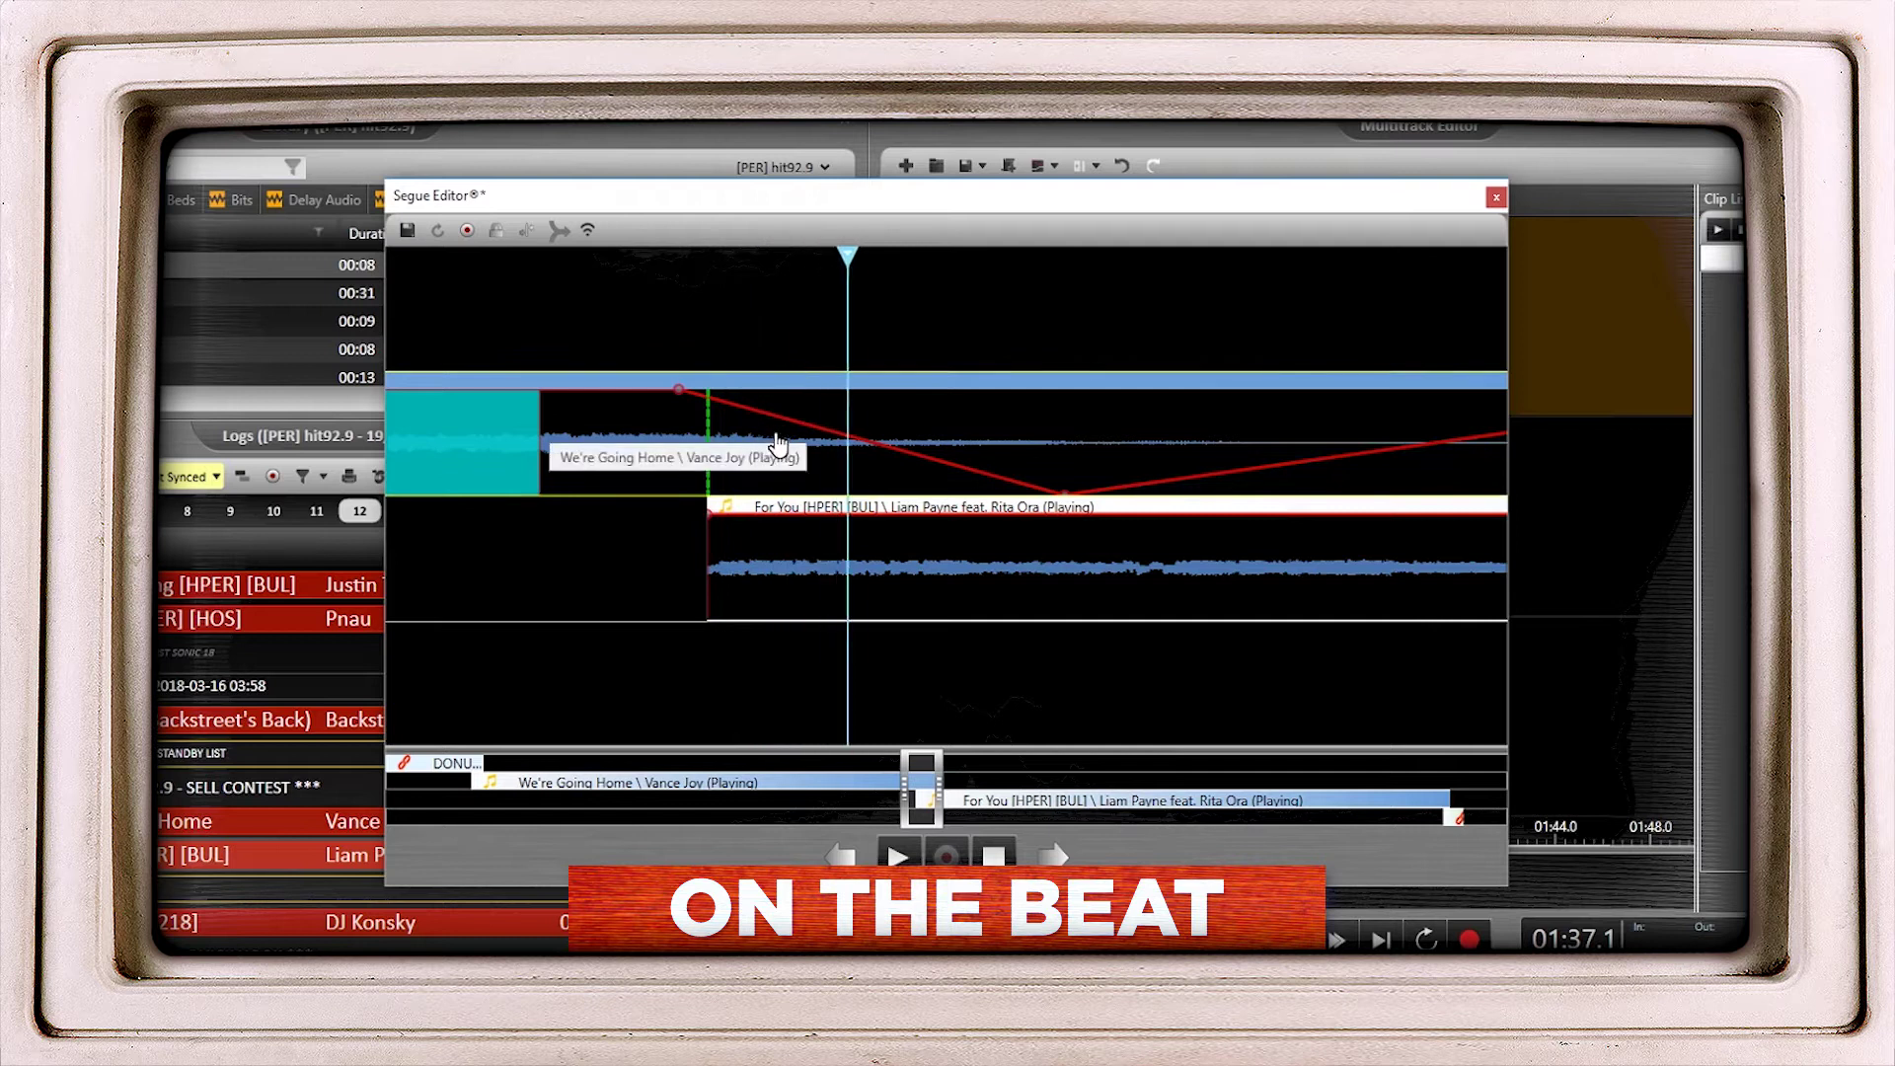
right_click(763, 484)
left_click(743, 524)
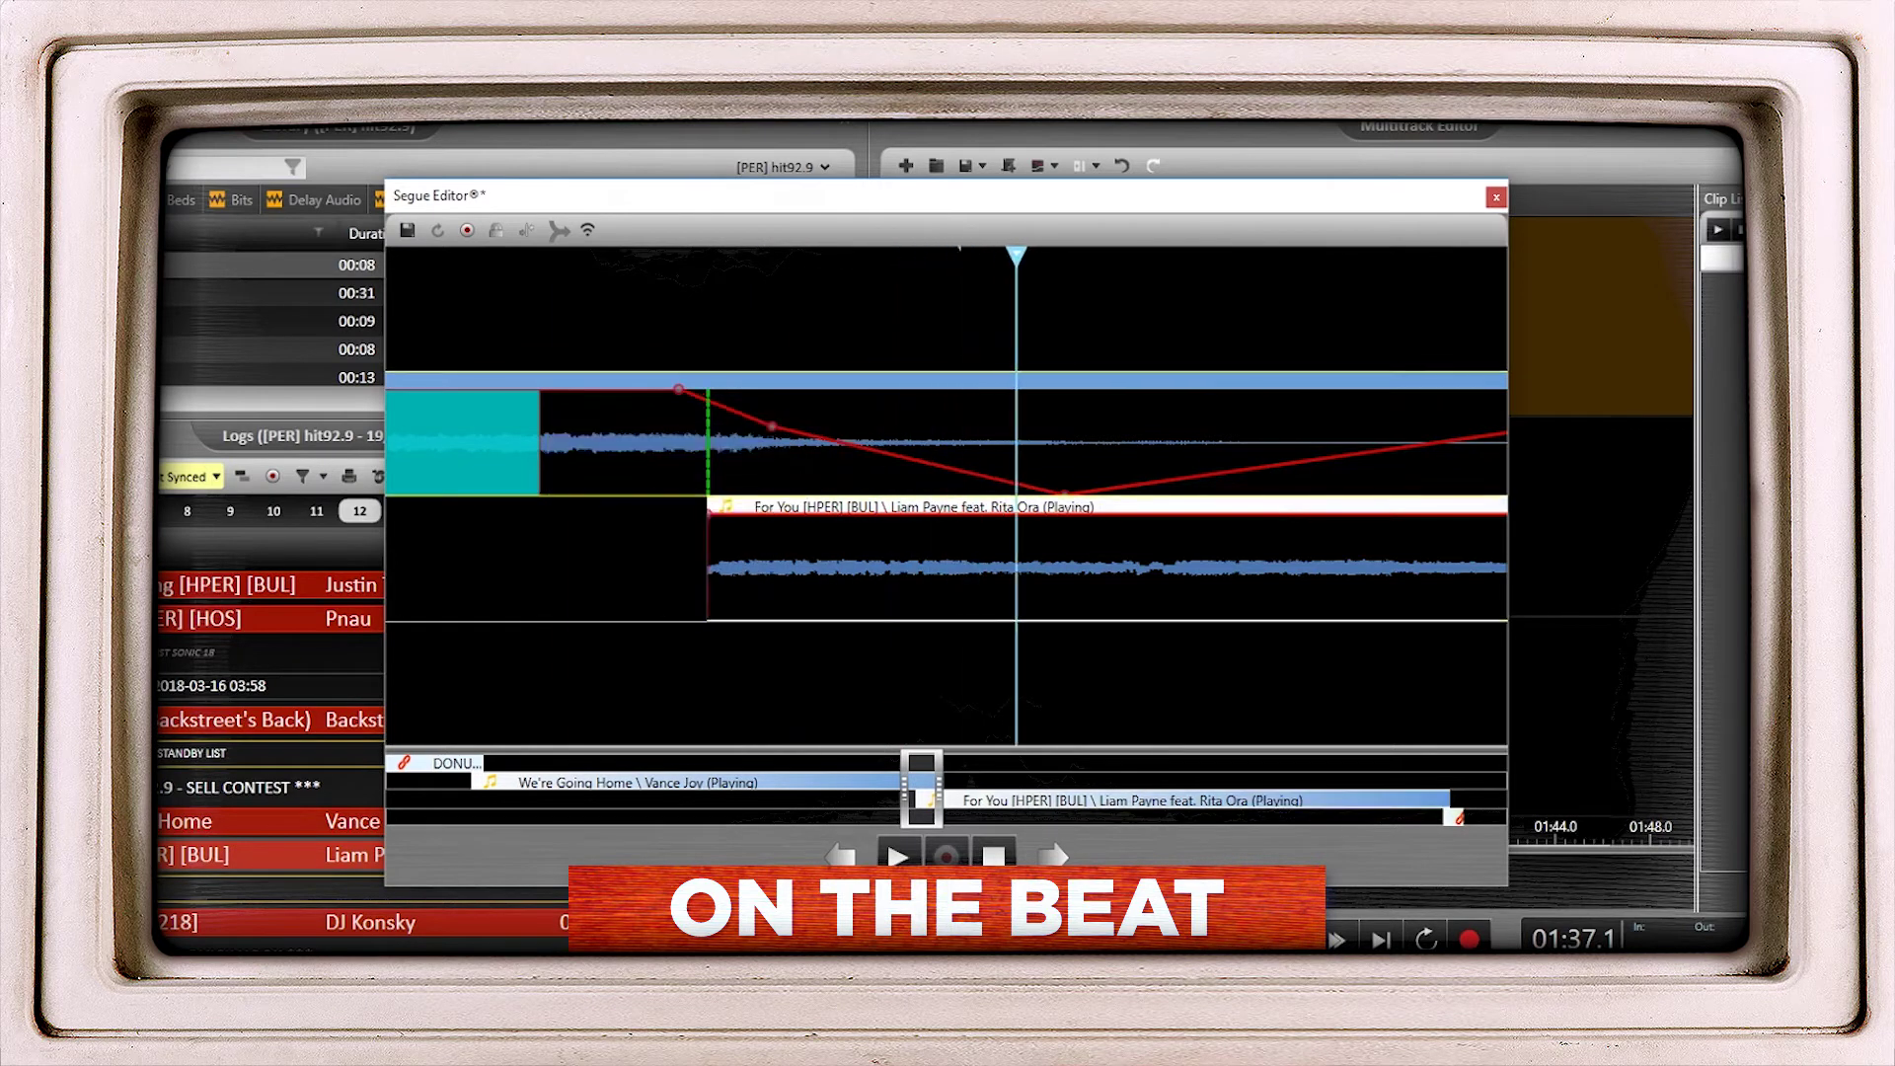
key("space")
right_click(889, 468)
left_click(855, 570)
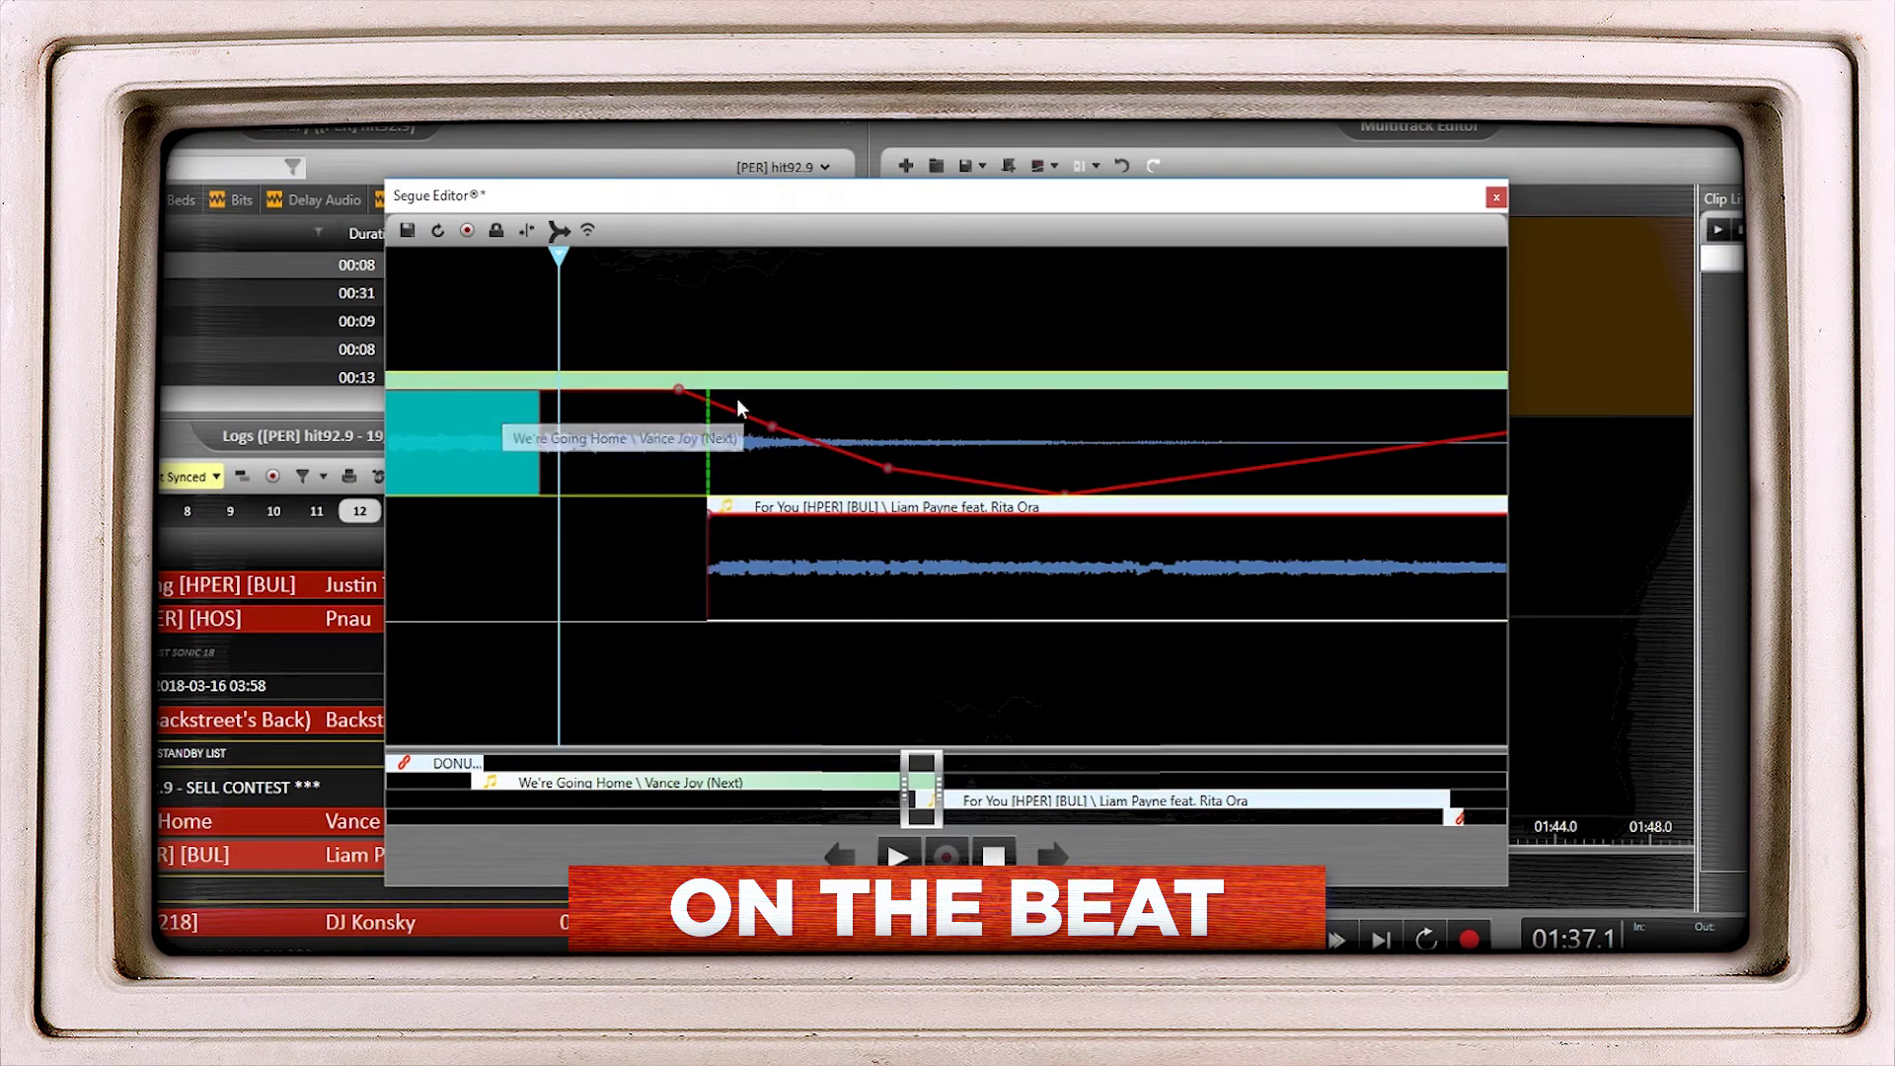
right_click(736, 399)
left_click(707, 492)
key("space")
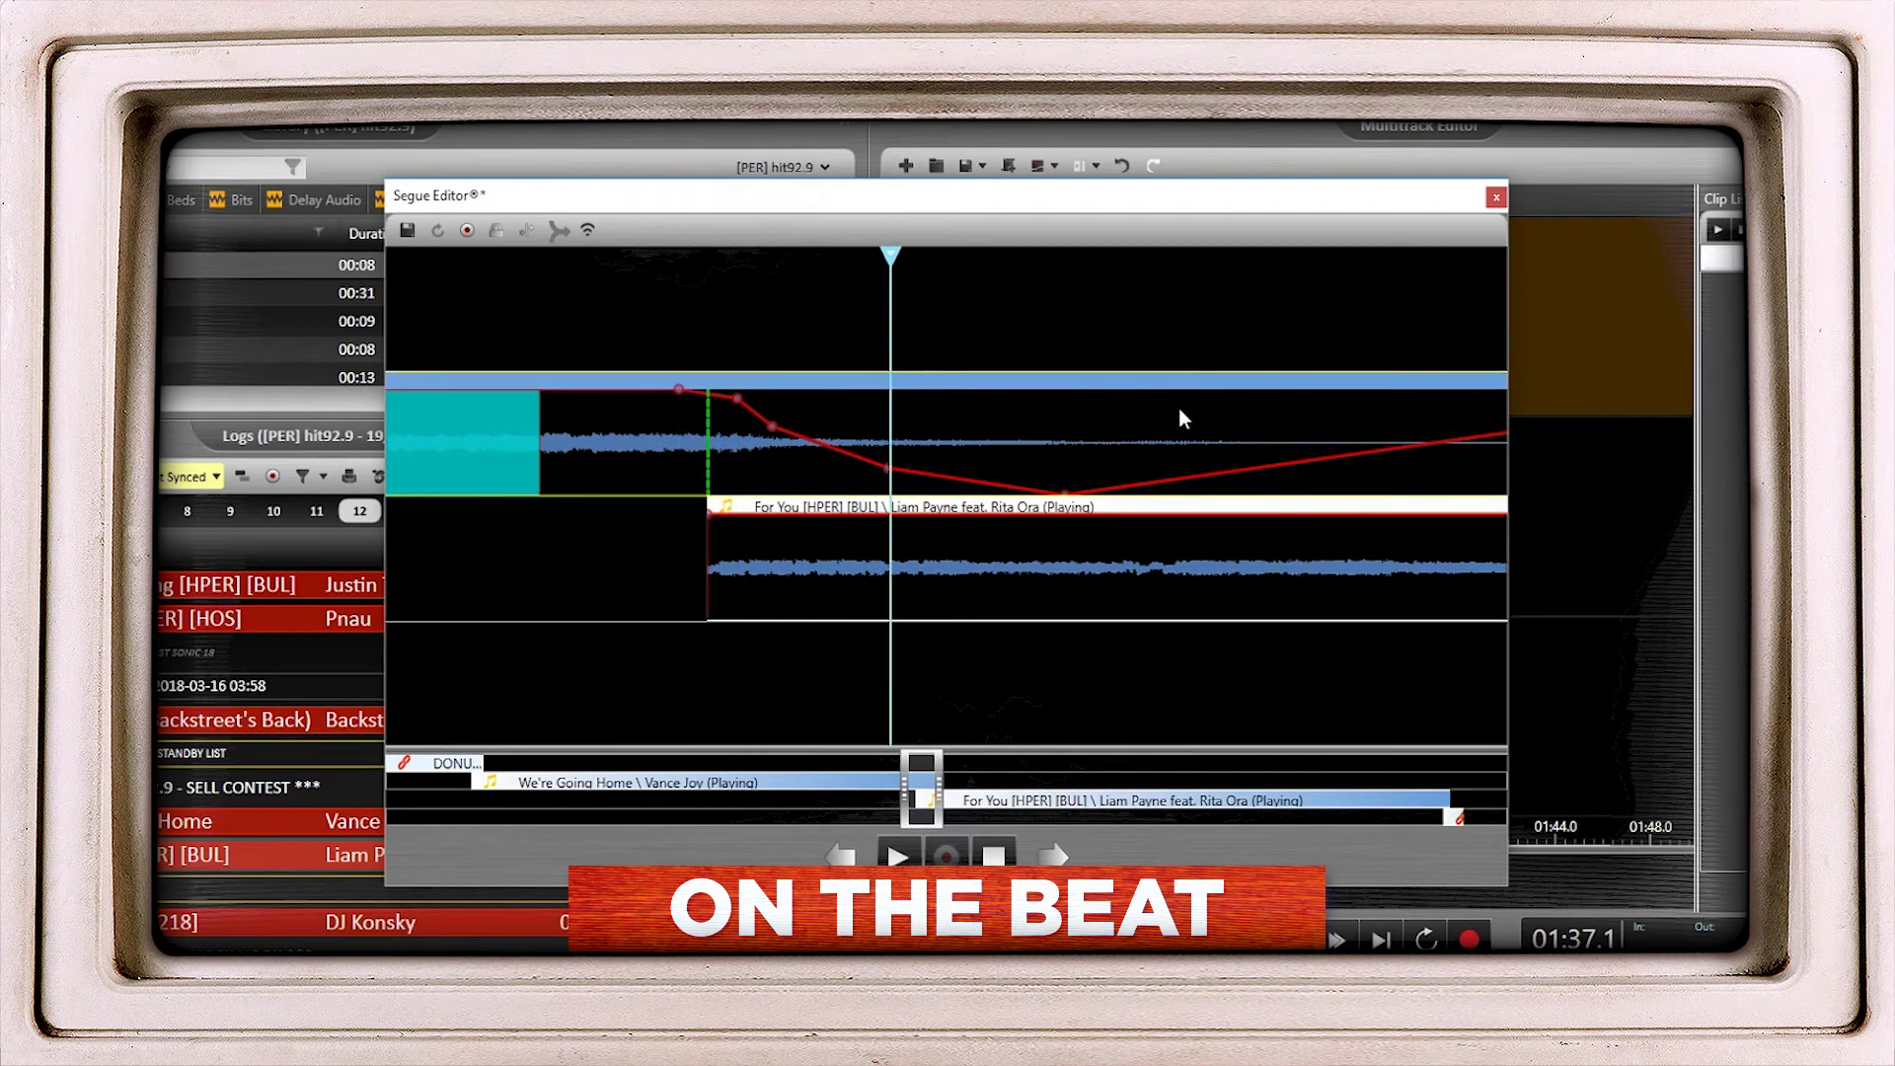
scroll(1177, 404, "down", 2)
left_click_drag(1180, 412, 1495, 393)
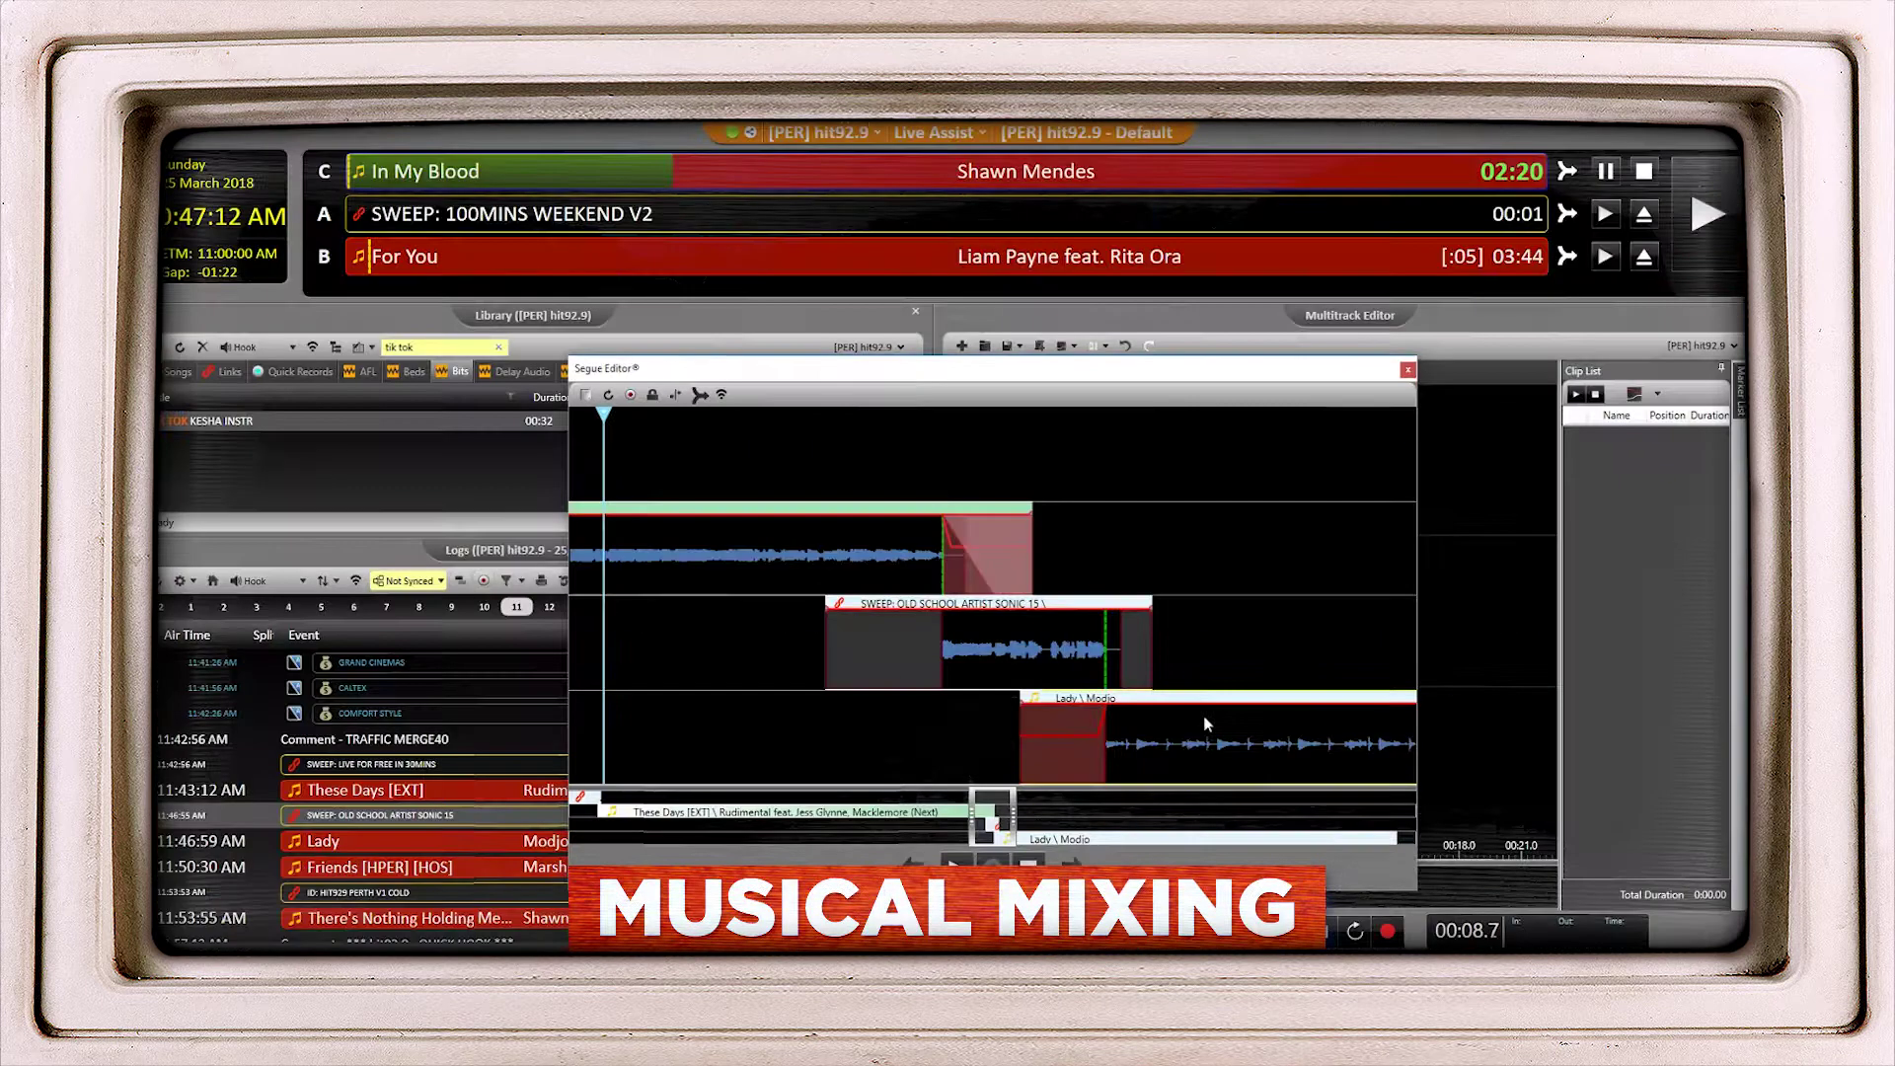
Play the segue from These Days through the sweep into Lady and listen to Lady's intro.
double_click(1274, 626)
scroll(1123, 633, "down", 1)
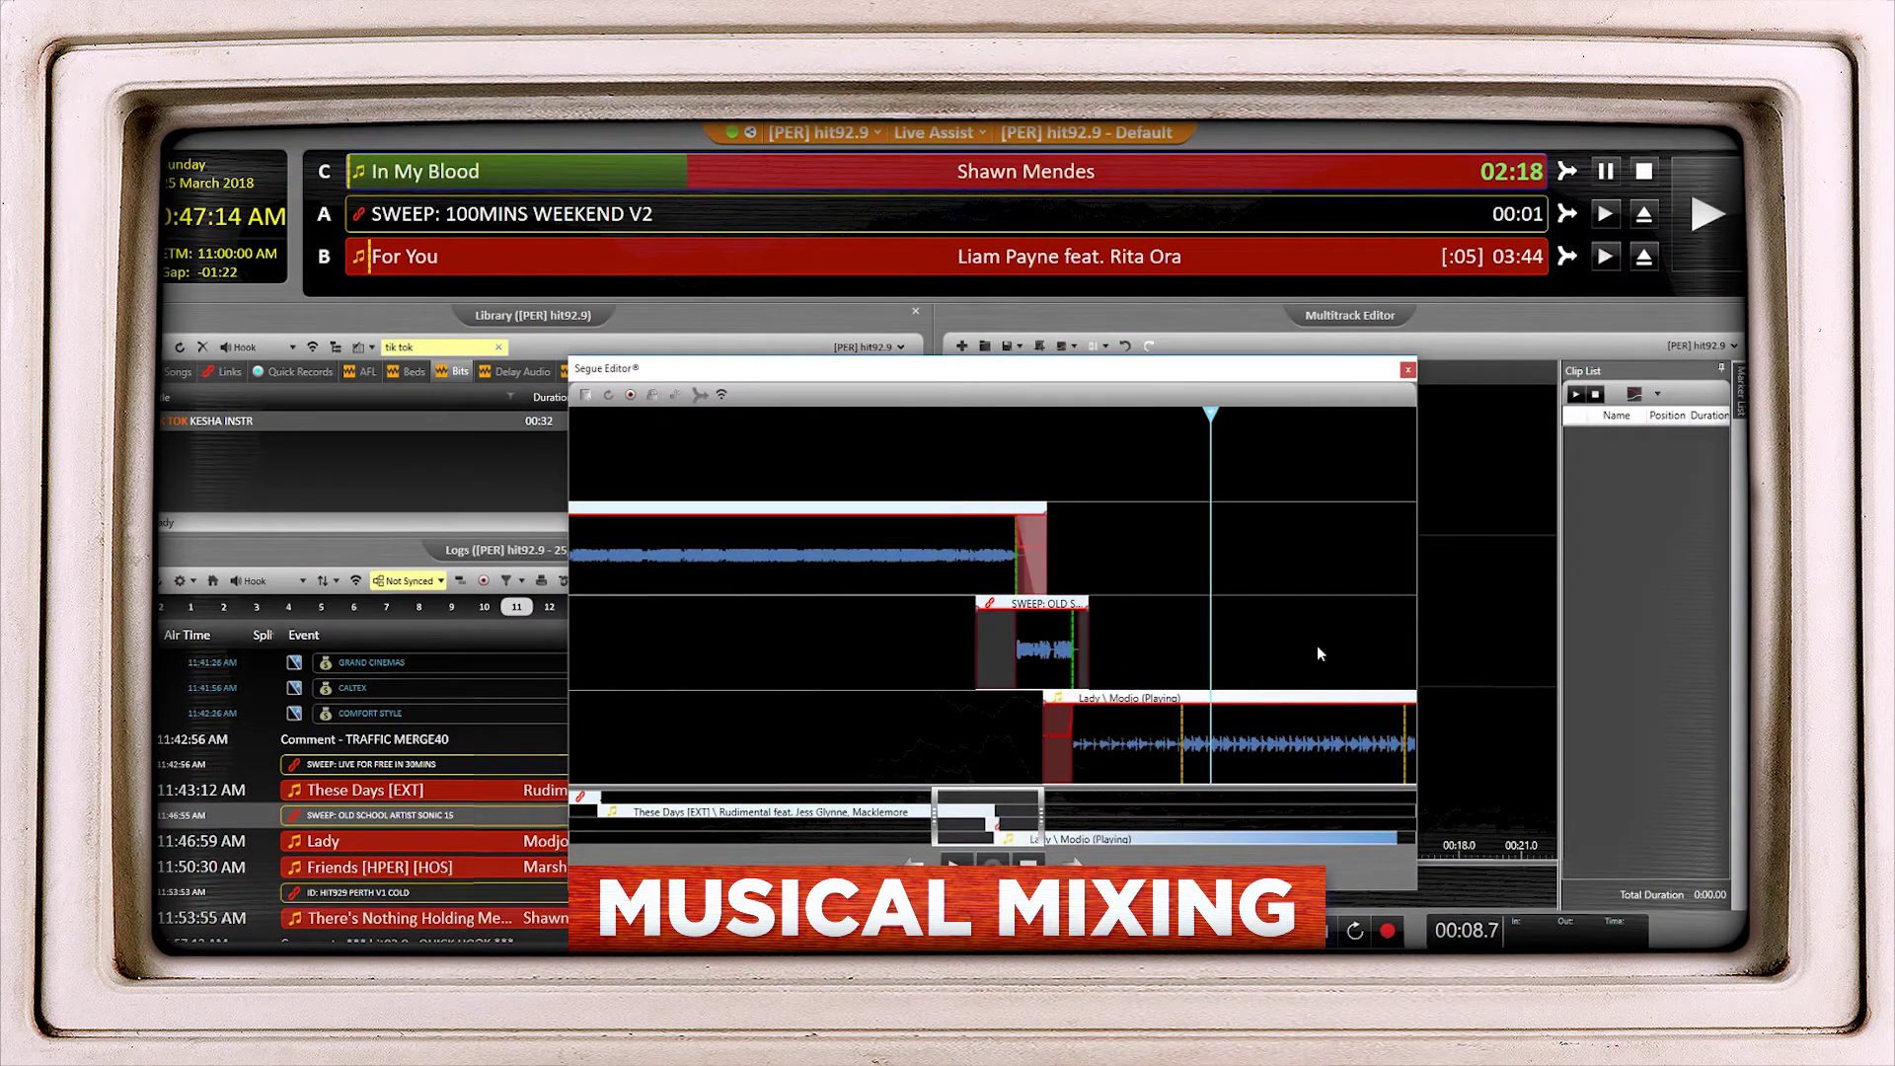
key("space")
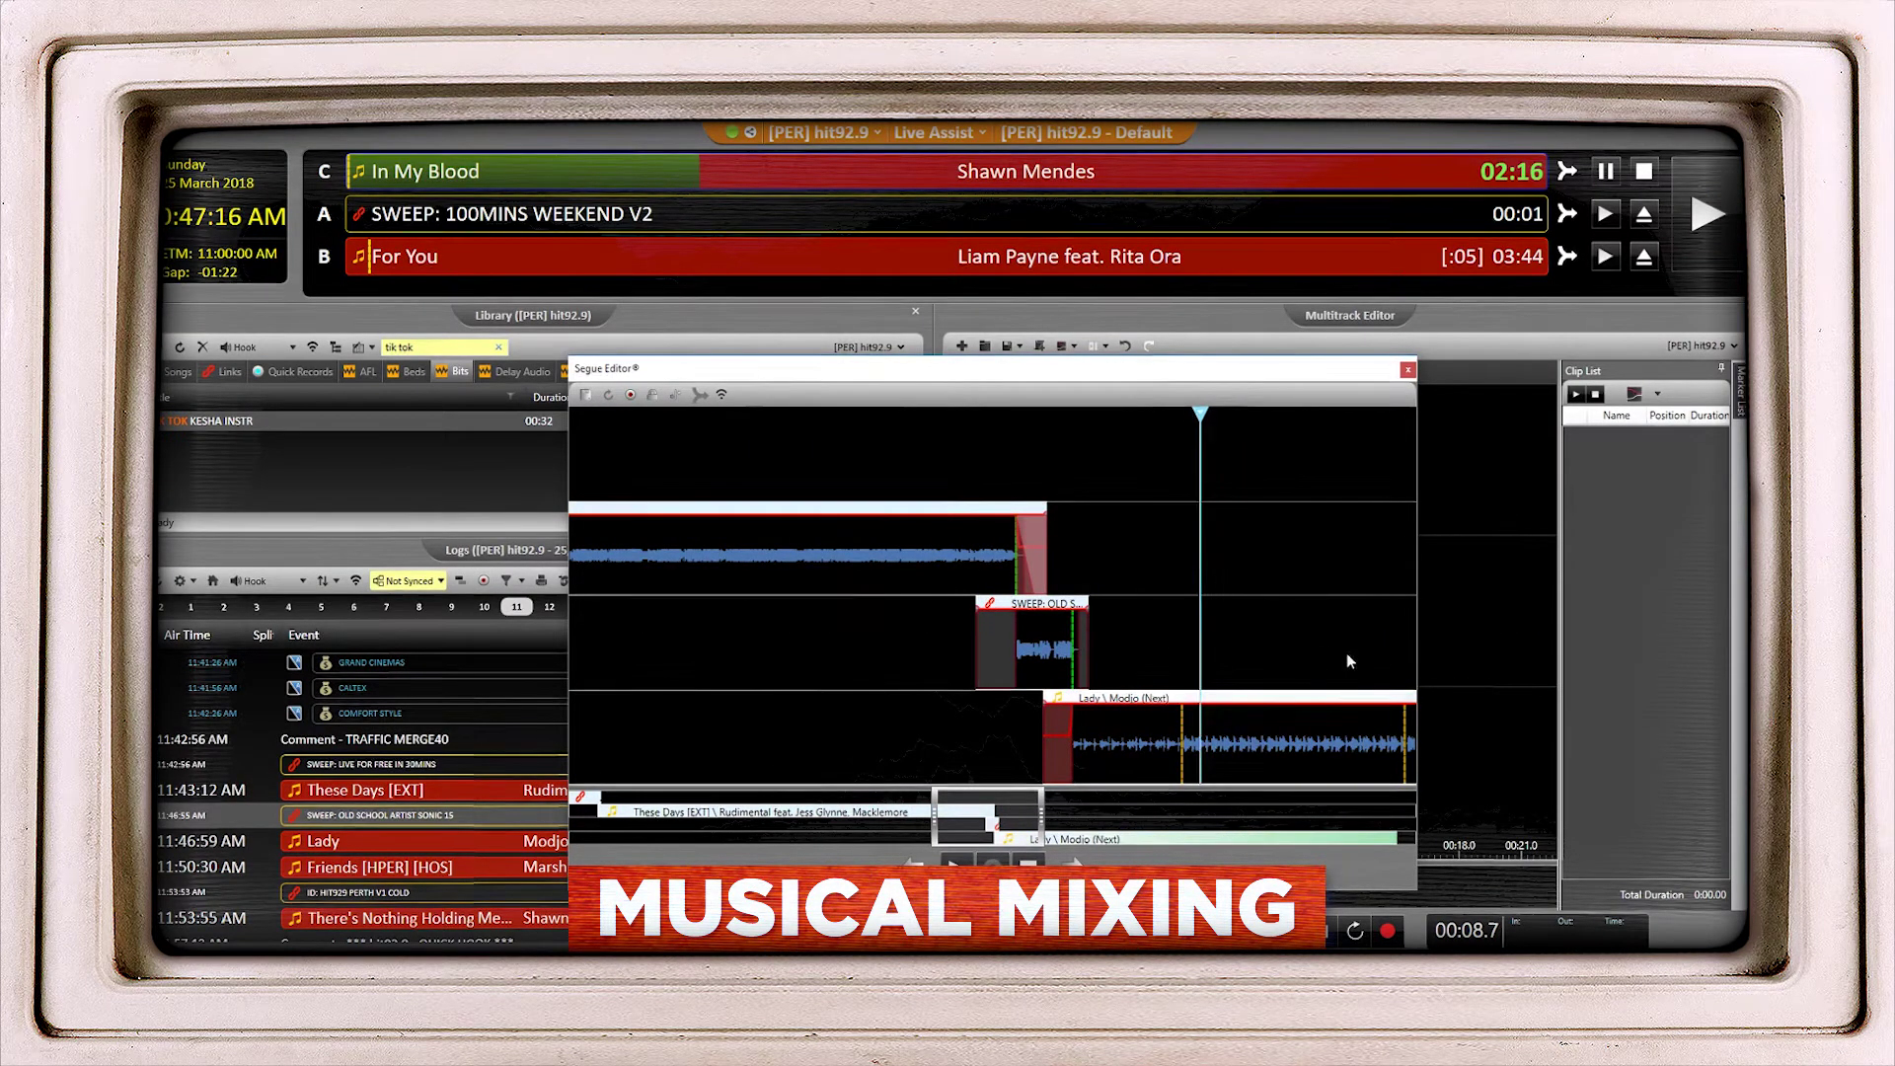
left_click(1346, 656)
key("space")
key("space")
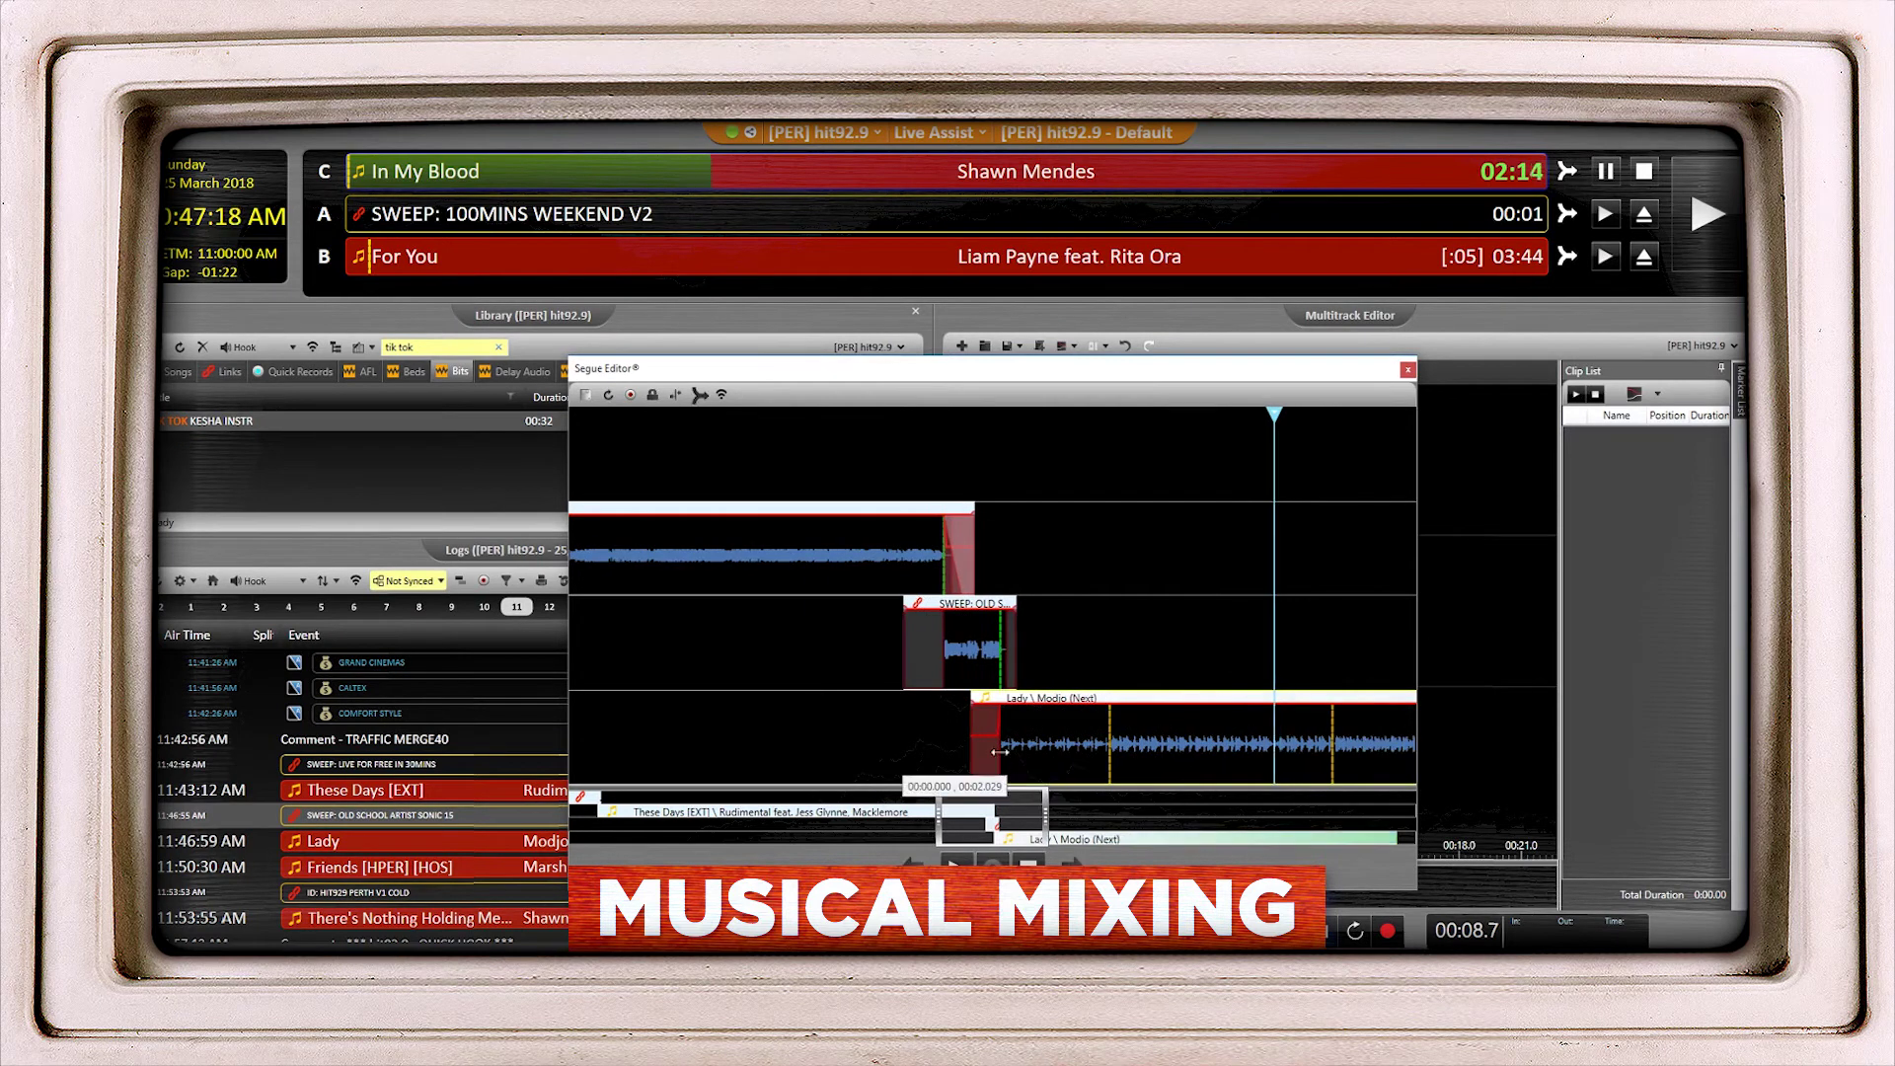
Try to move Lady earlier beneath the sweep, starting it partway through its intro.
mouse_move(973, 754)
left_mouse_down()
mouse_move(1277, 750)
mouse_move(999, 766)
left_mouse_up()
scroll(1000, 766, "up", 3)
left_click_drag(1111, 740, 1017, 765)
scroll(1021, 763, "up", 1)
scroll(1021, 762, "up", 3)
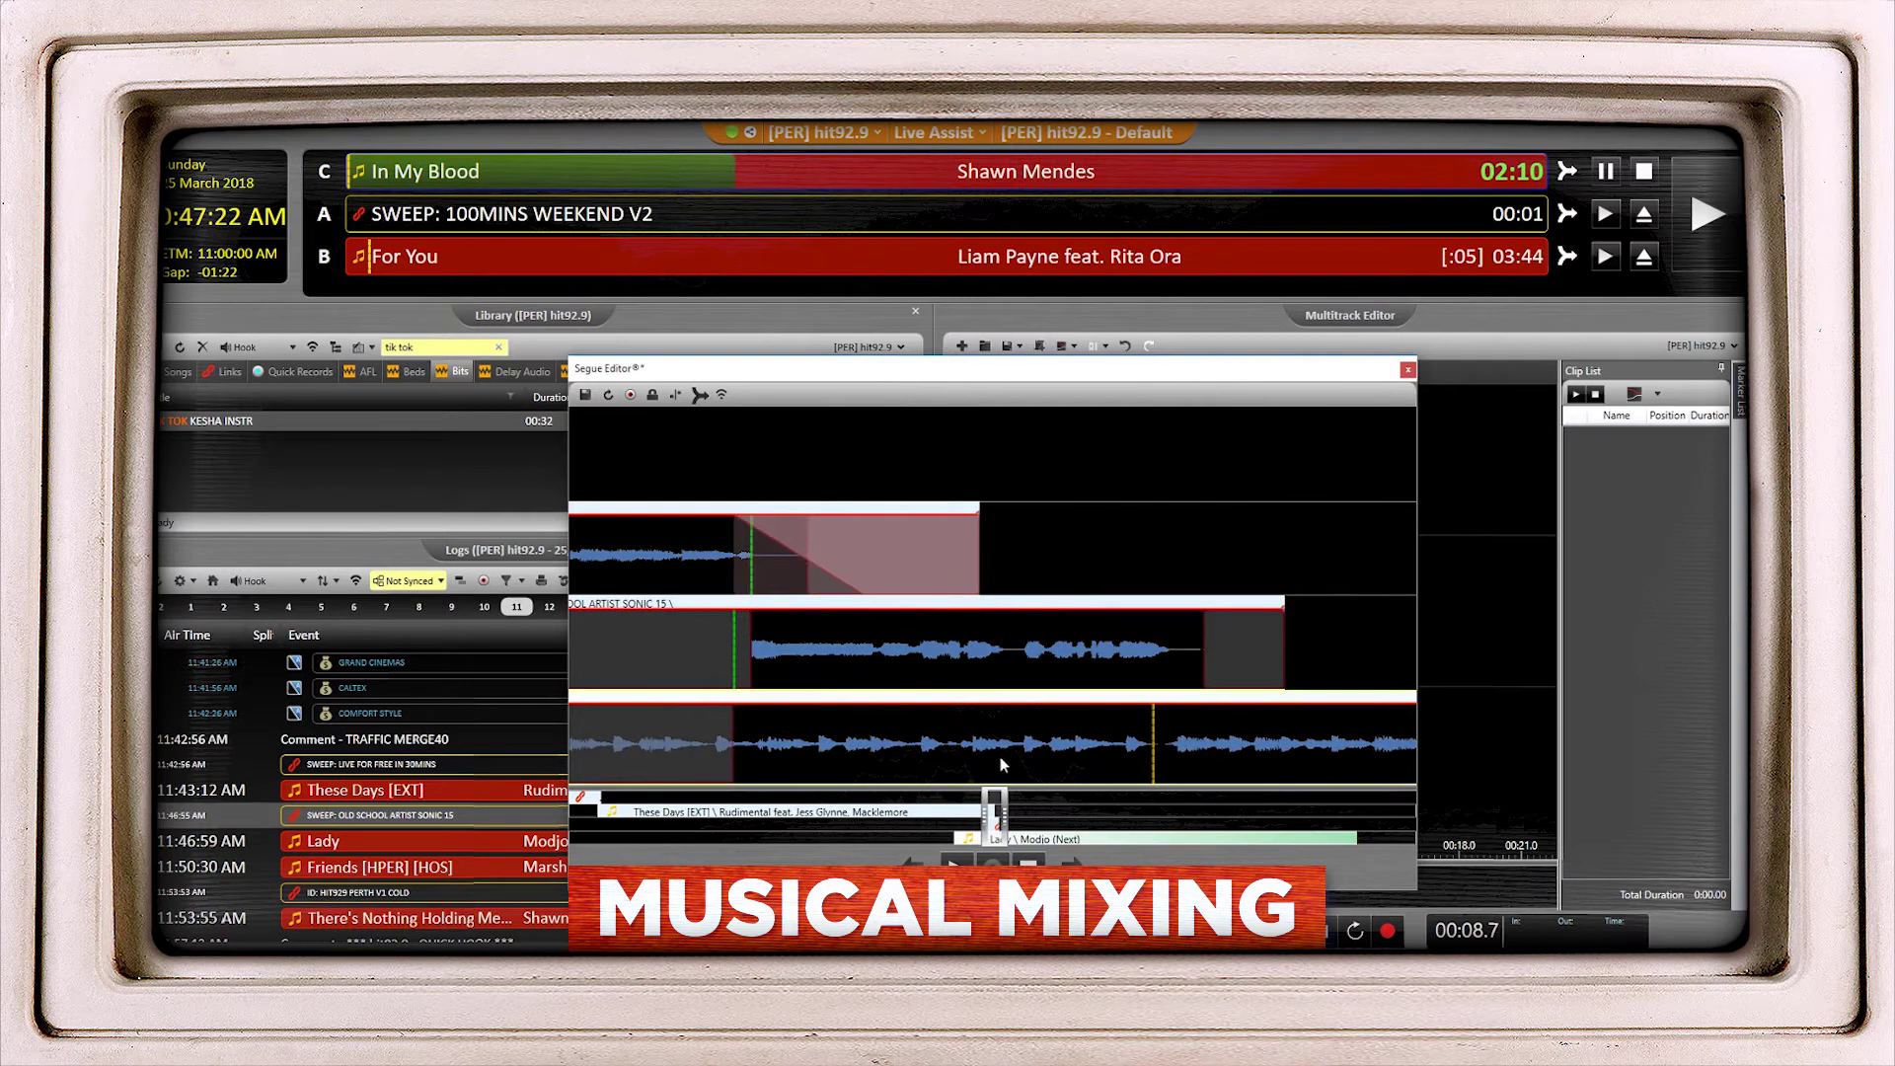
left_click(661, 474)
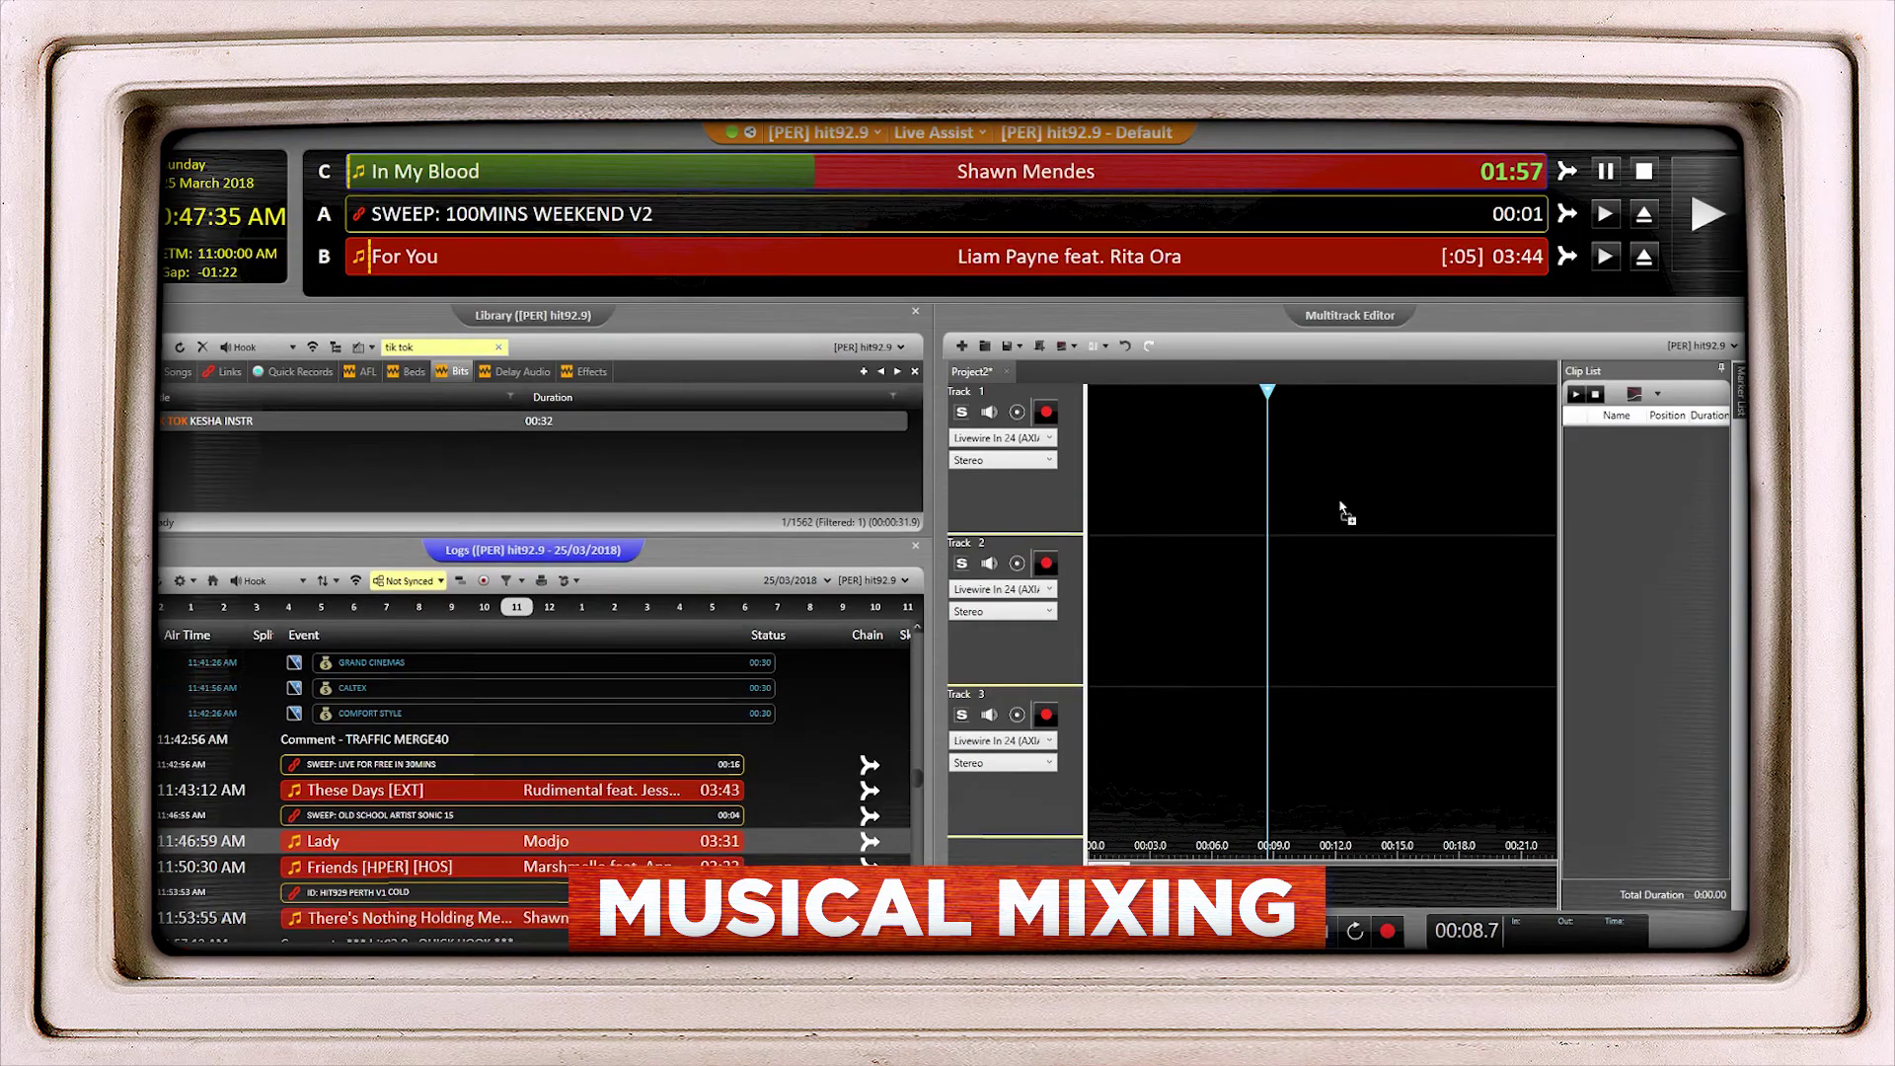
Add a 12.2-second section of Lady's intro as a Quick Record before Lady in the log, and open its segue.
scroll(1286, 566, "down", 2)
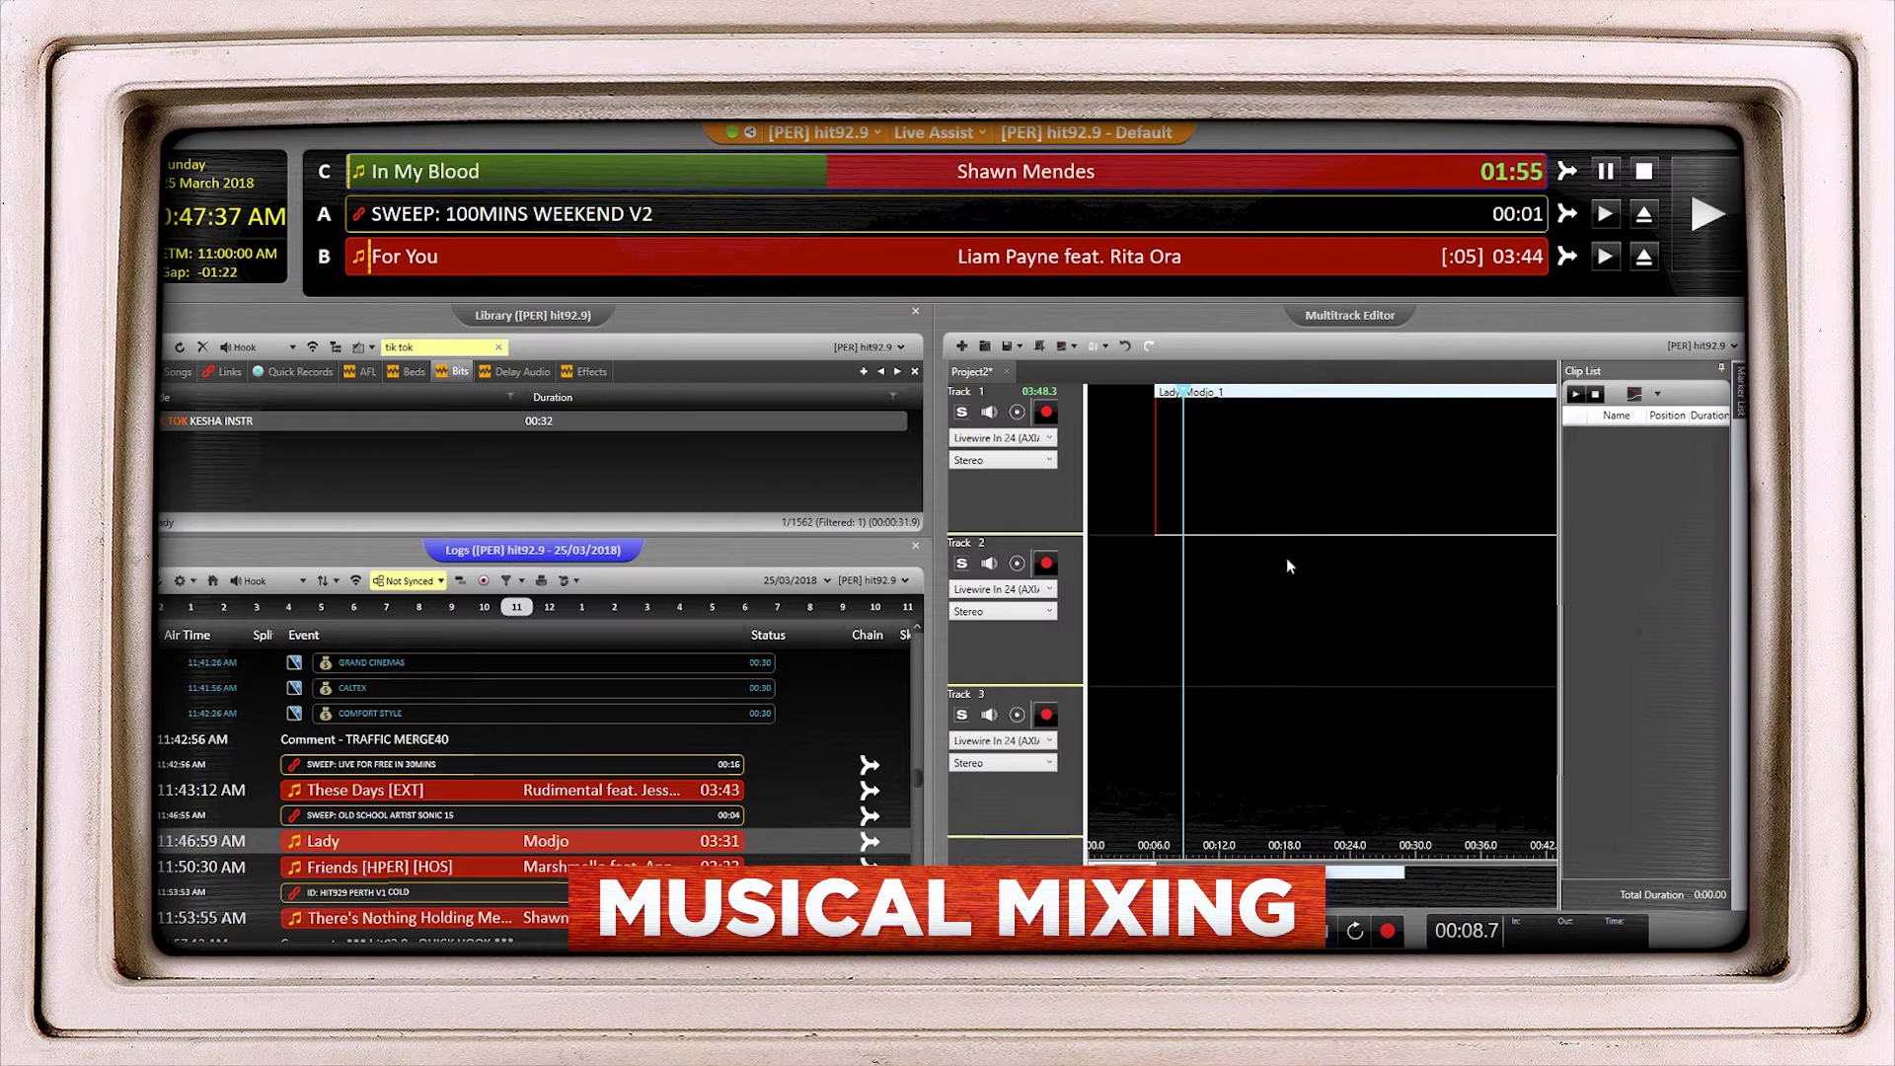
left_click_drag(1296, 464, 1164, 498)
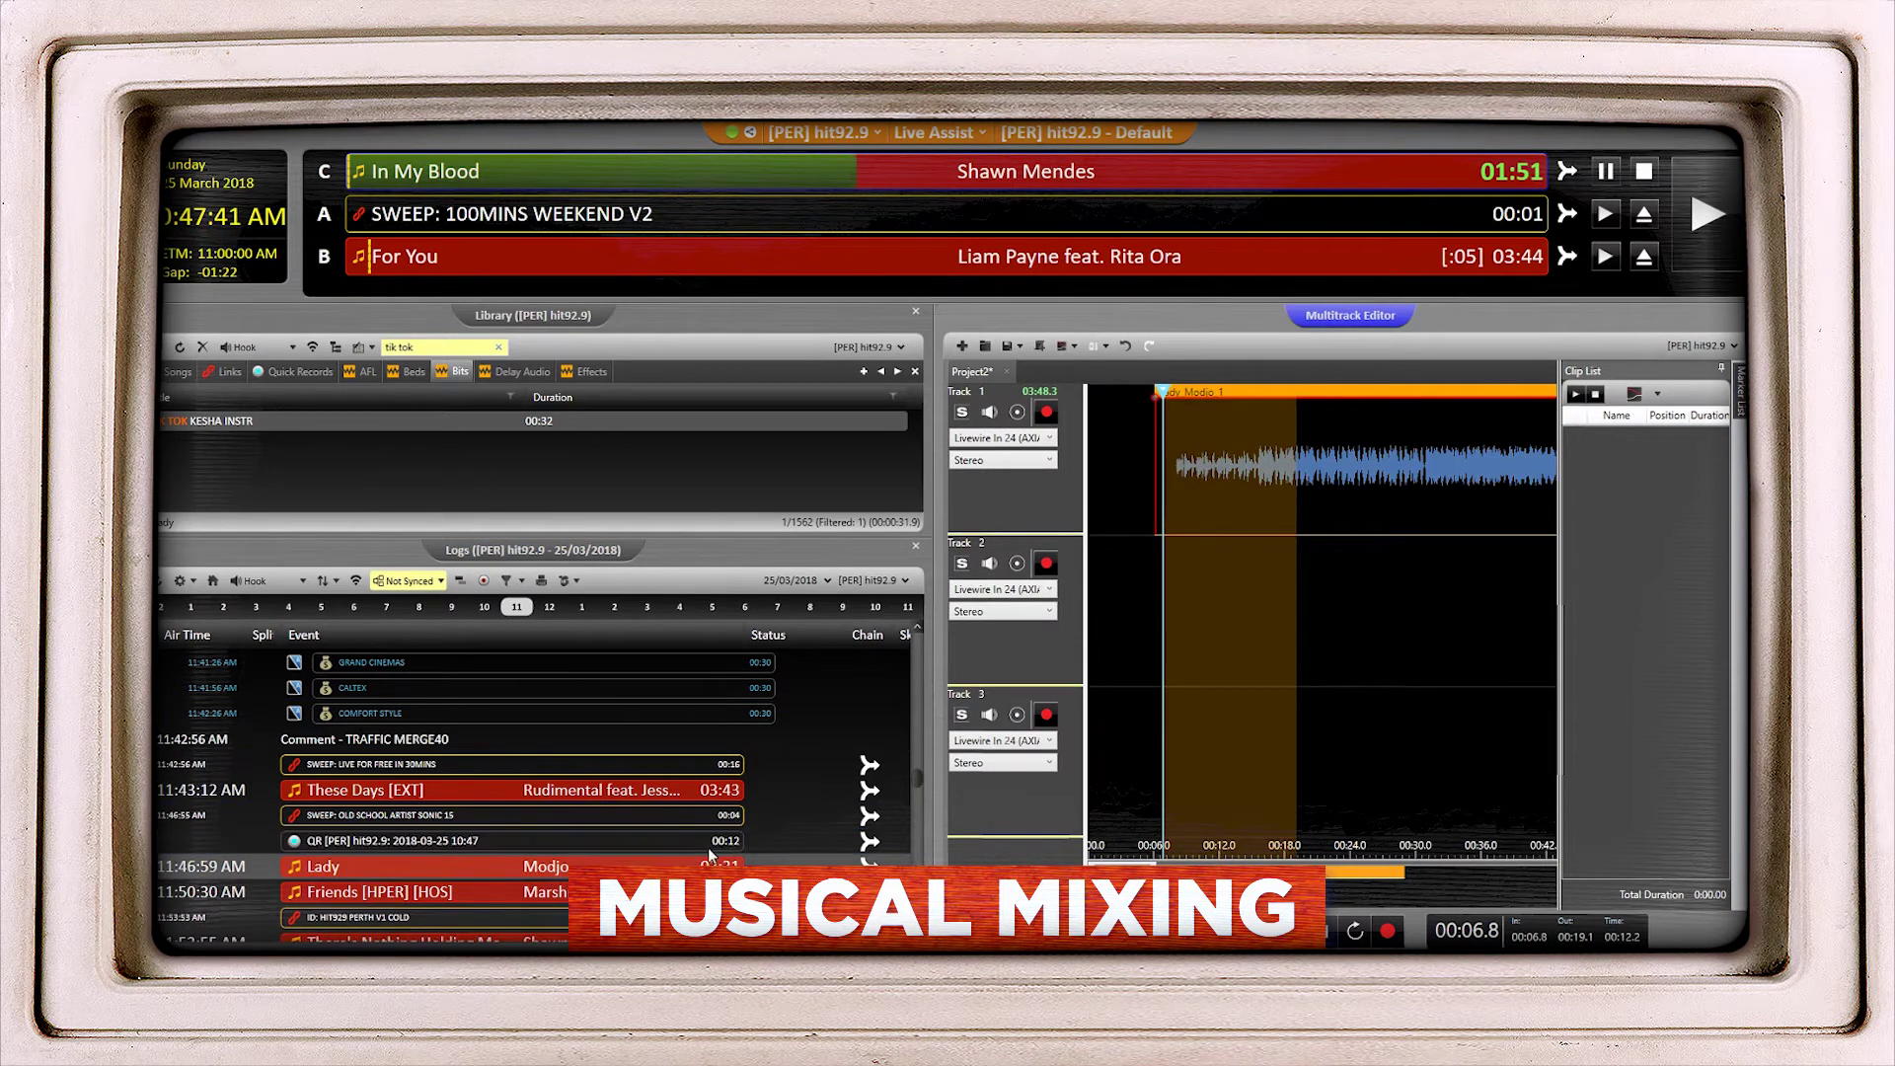
left_click(531, 843)
left_click(461, 582)
scroll(1049, 736, "down", 5)
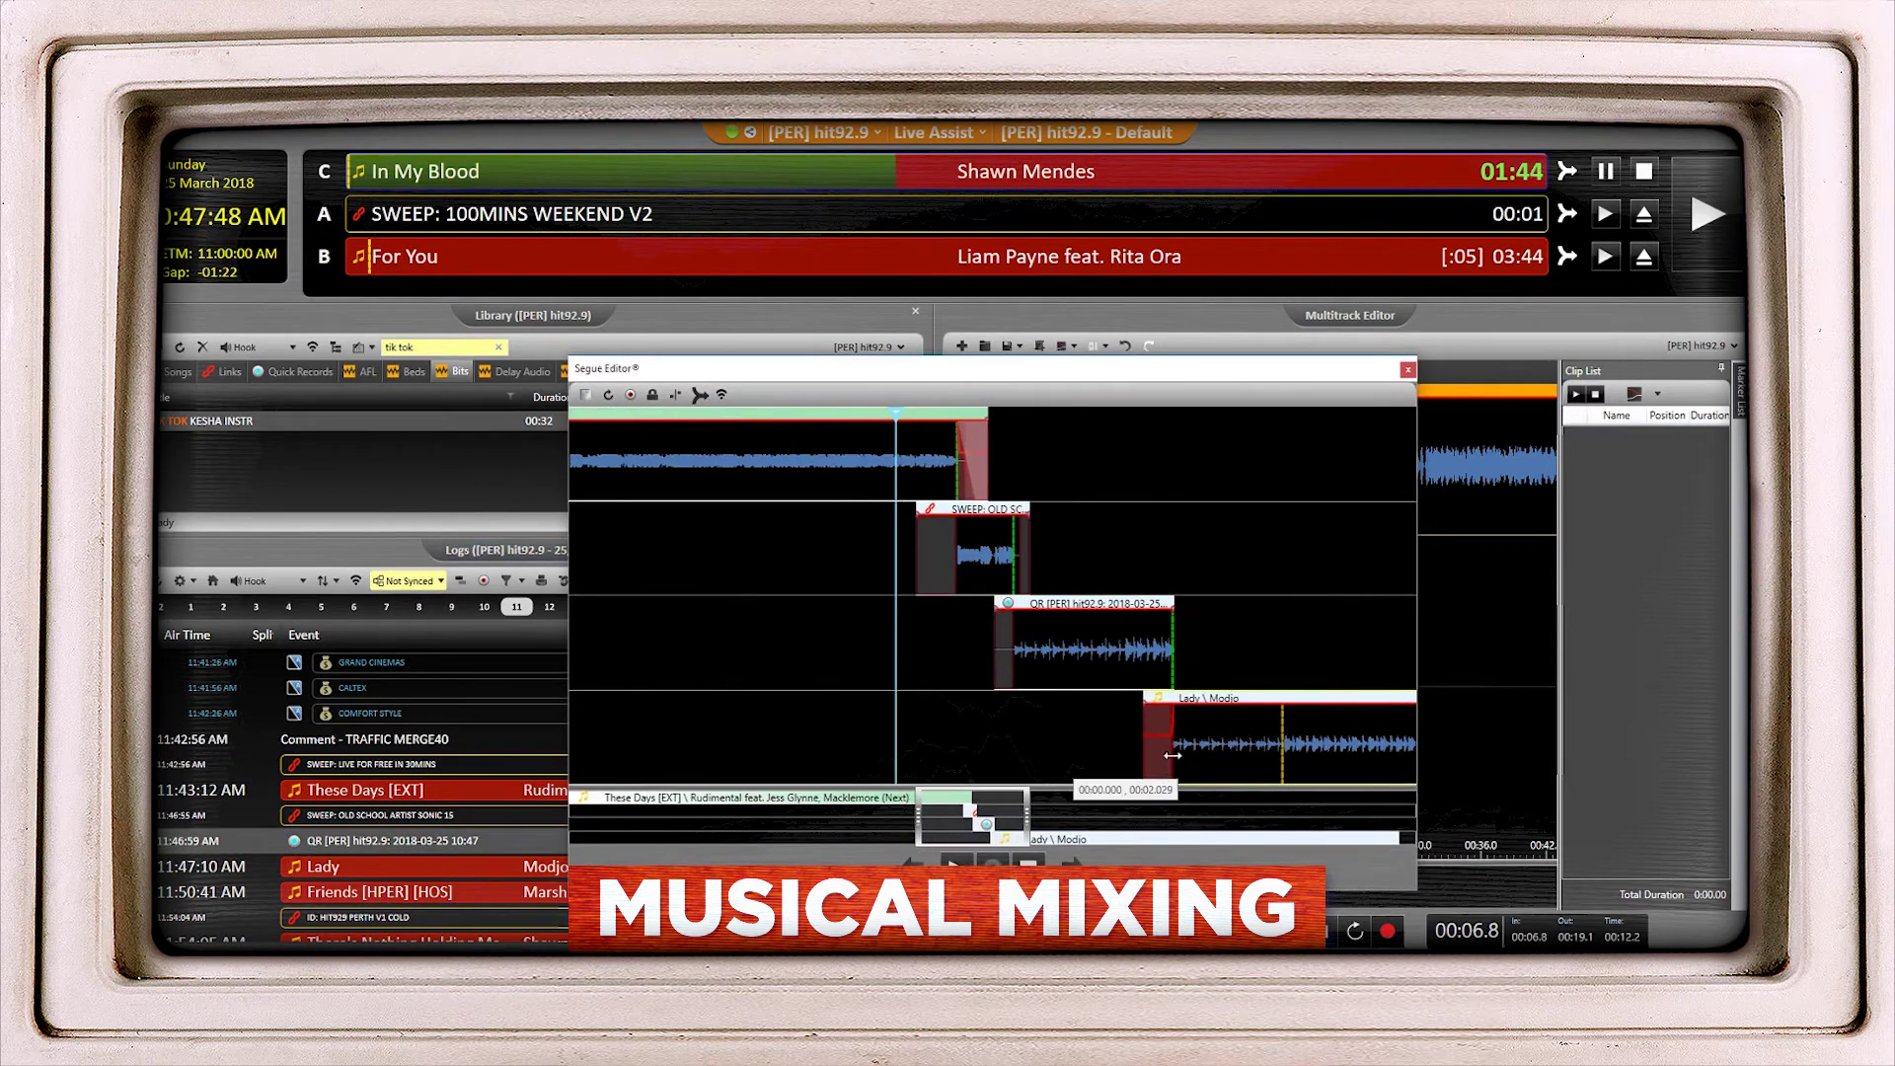
Slide Lady back underneath the Quick Record so their beats line up, and audition the join.
left_click_drag(1172, 761, 1375, 761)
scroll(1170, 760, "up", 4)
mouse_move(1169, 759)
left_mouse_down()
mouse_move(1365, 759)
mouse_move(982, 767)
left_mouse_up()
scroll(1195, 759, "up", 3)
scroll(1007, 761, "up", 2)
key("space")
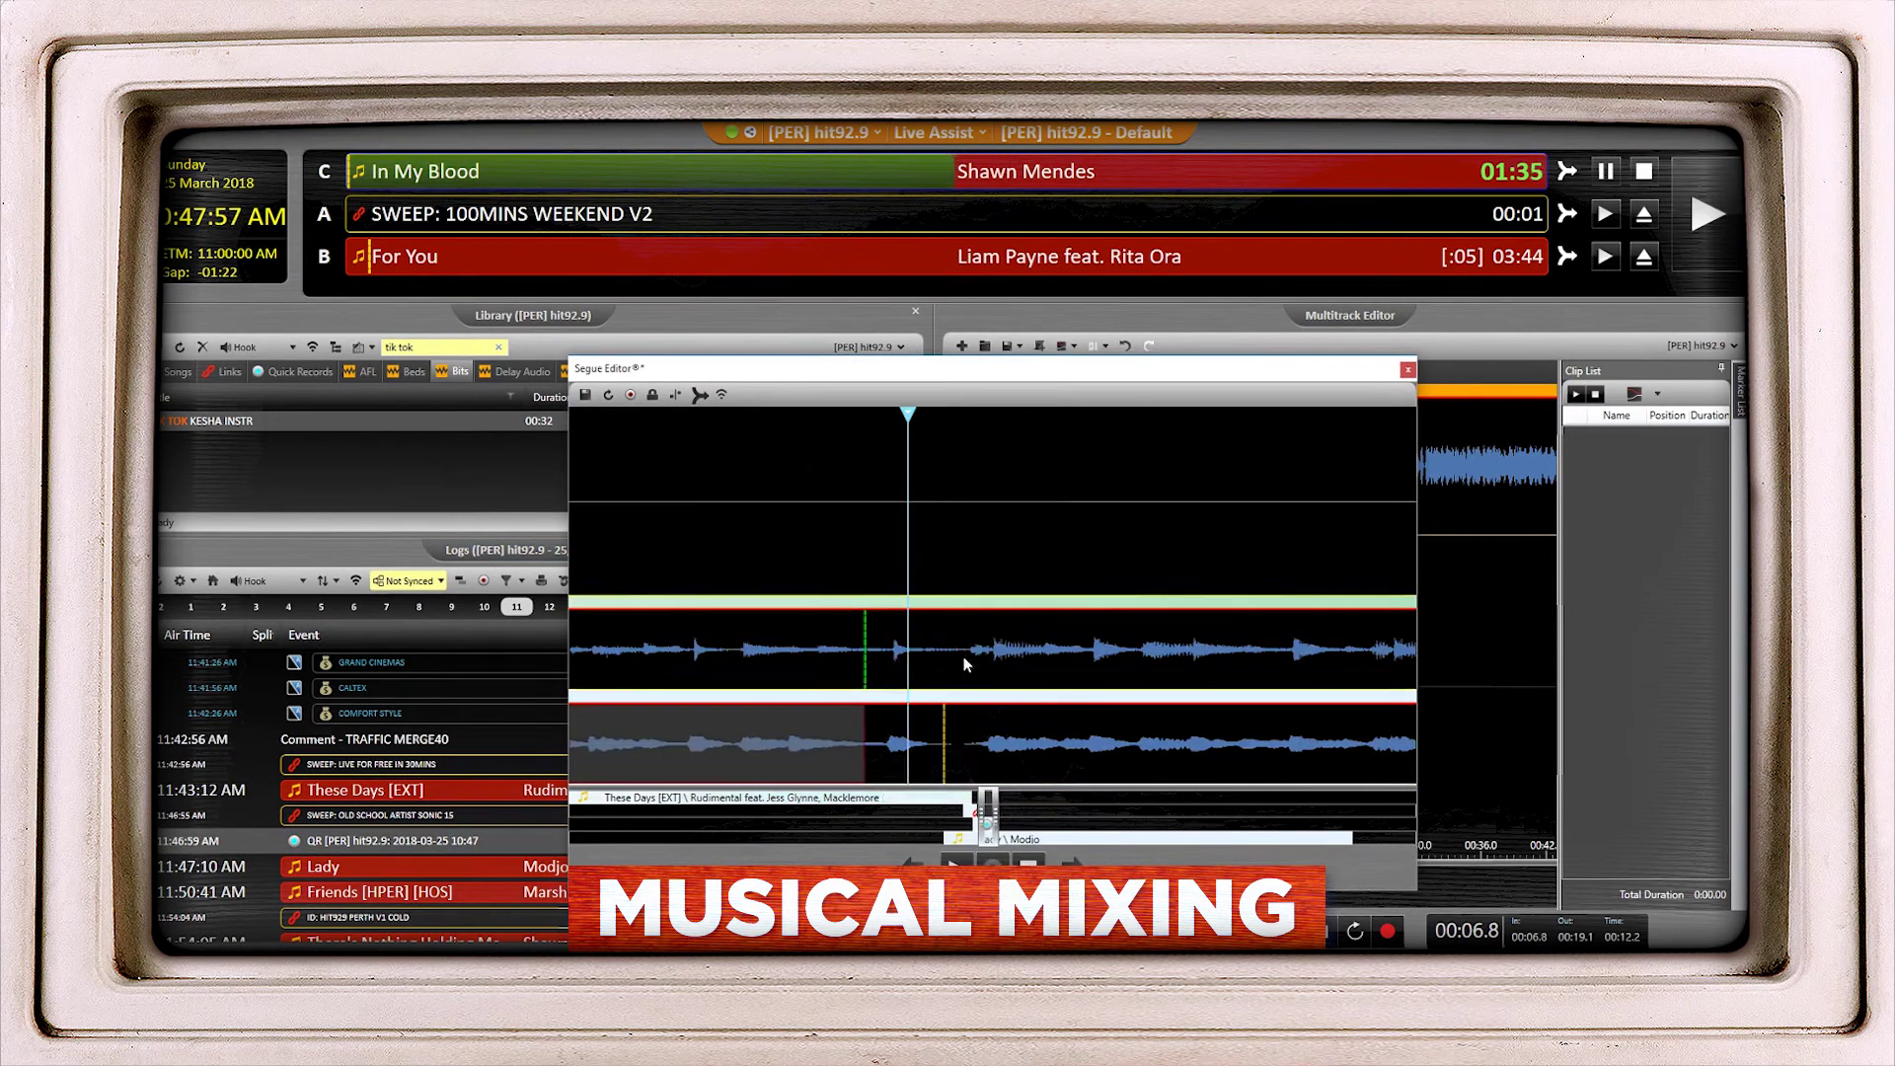
left_click(786, 571)
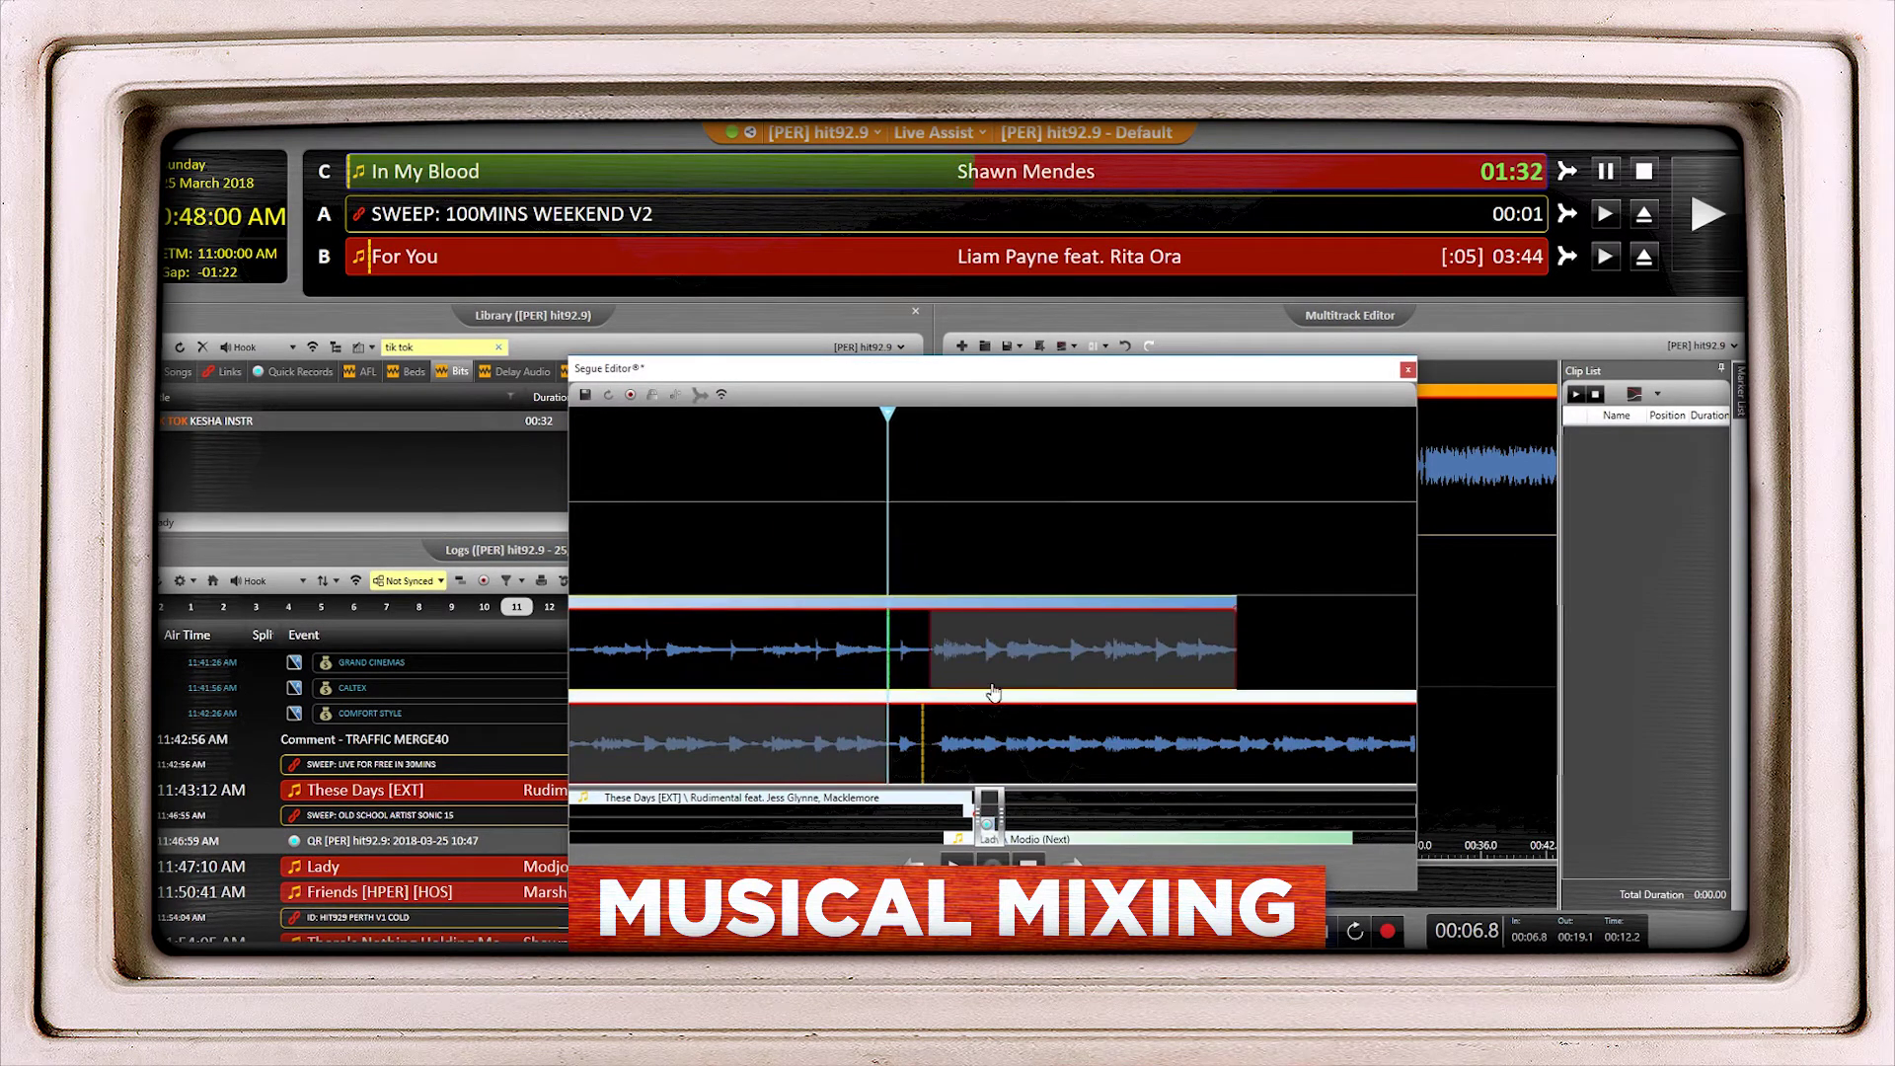
Shape a fade-out on the Quick Record with volume points as Lady takes over, and play the join.
right_click(717, 620)
left_click(864, 688)
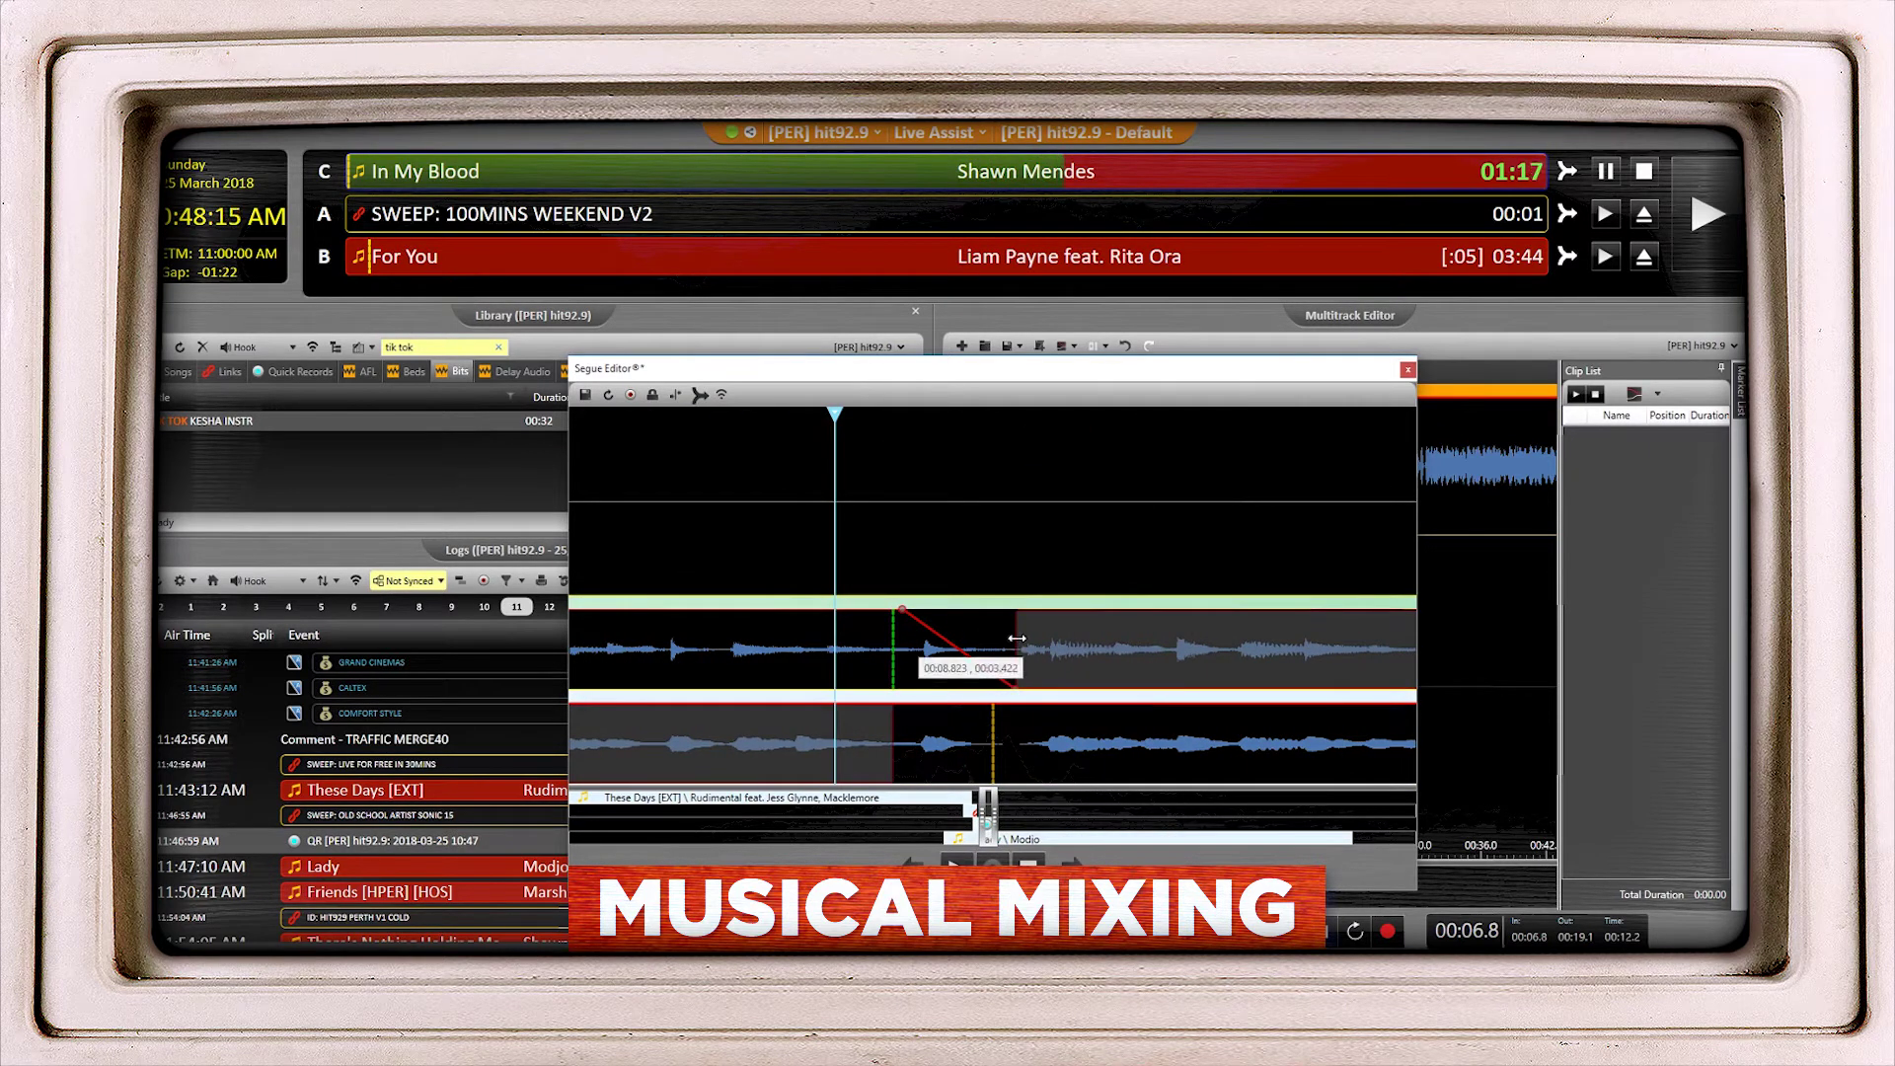
left_click_drag(1037, 696, 906, 651)
key("space")
Slide the Quick Record earlier beneath the sweep, audition it, and nudge its start against the end of These Days.
scroll(1159, 643, "down", 8)
scroll(907, 651, "up", 2)
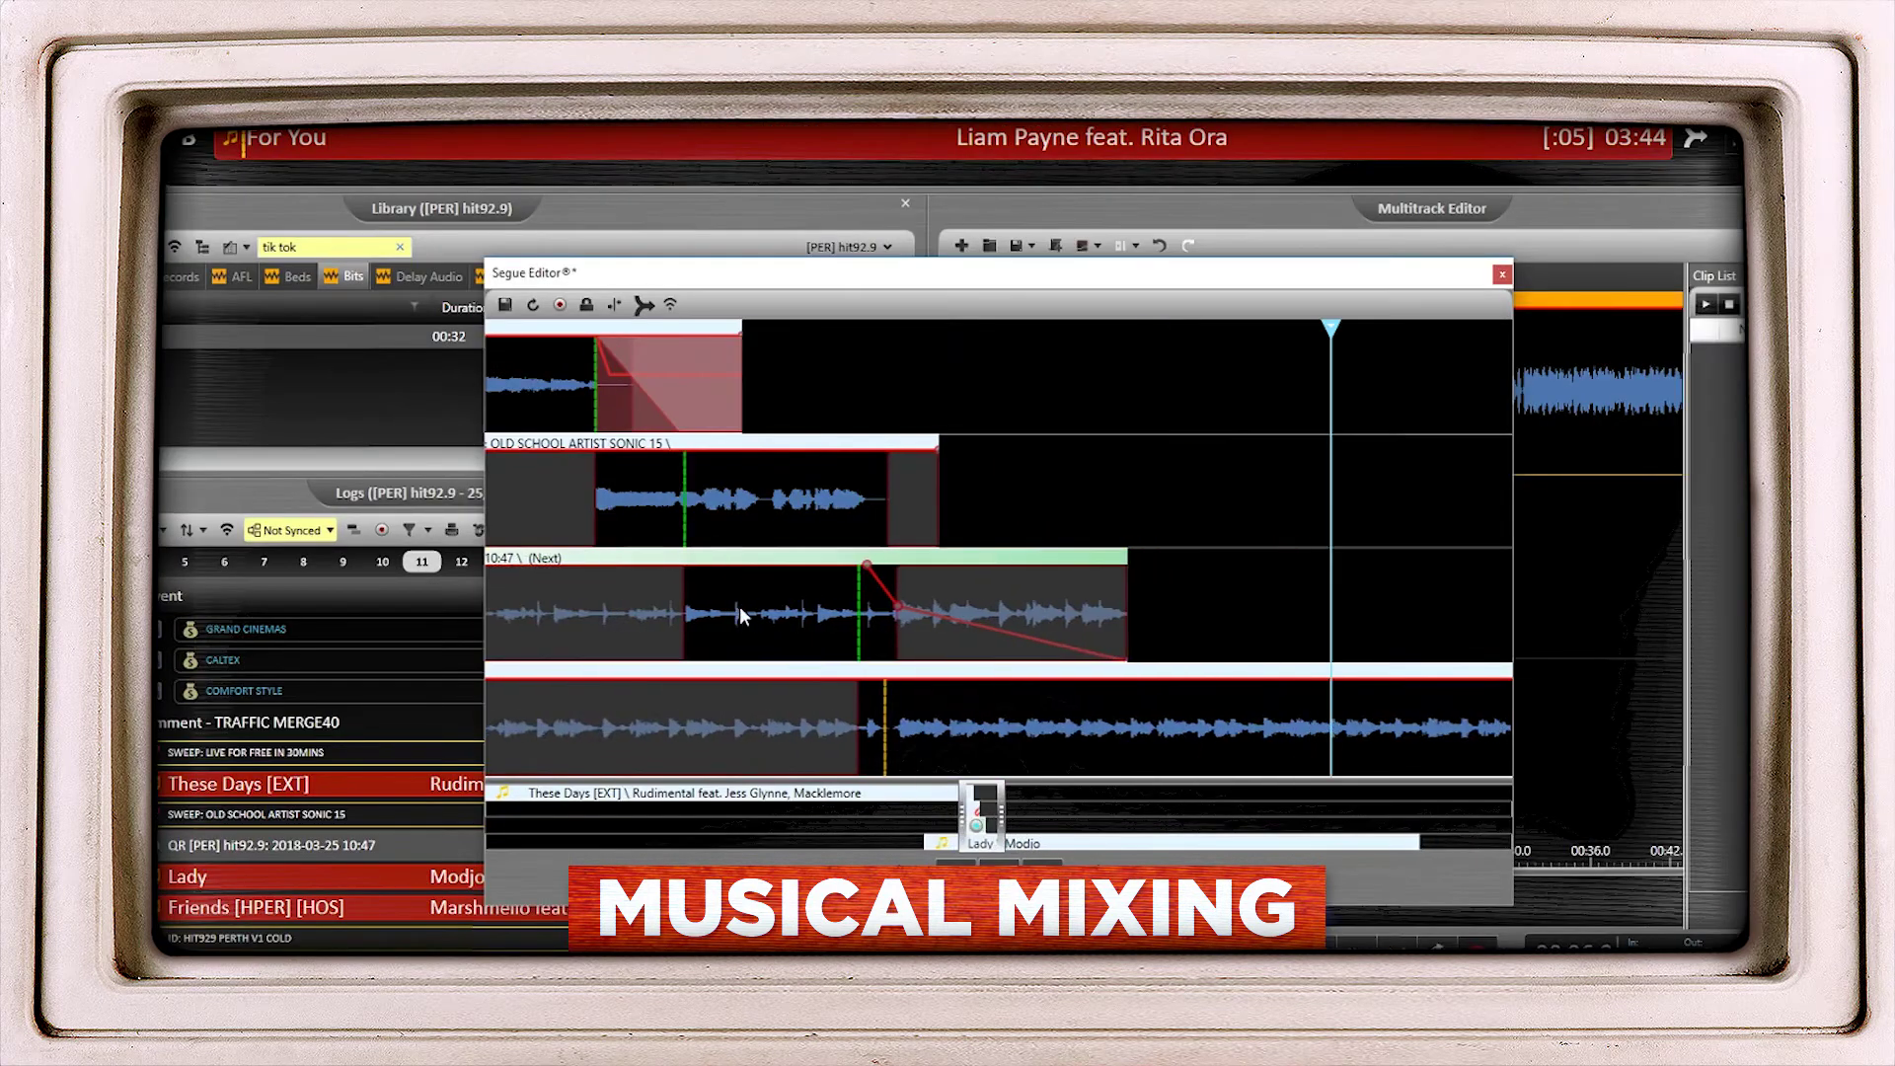
left_click_drag(683, 604, 647, 602)
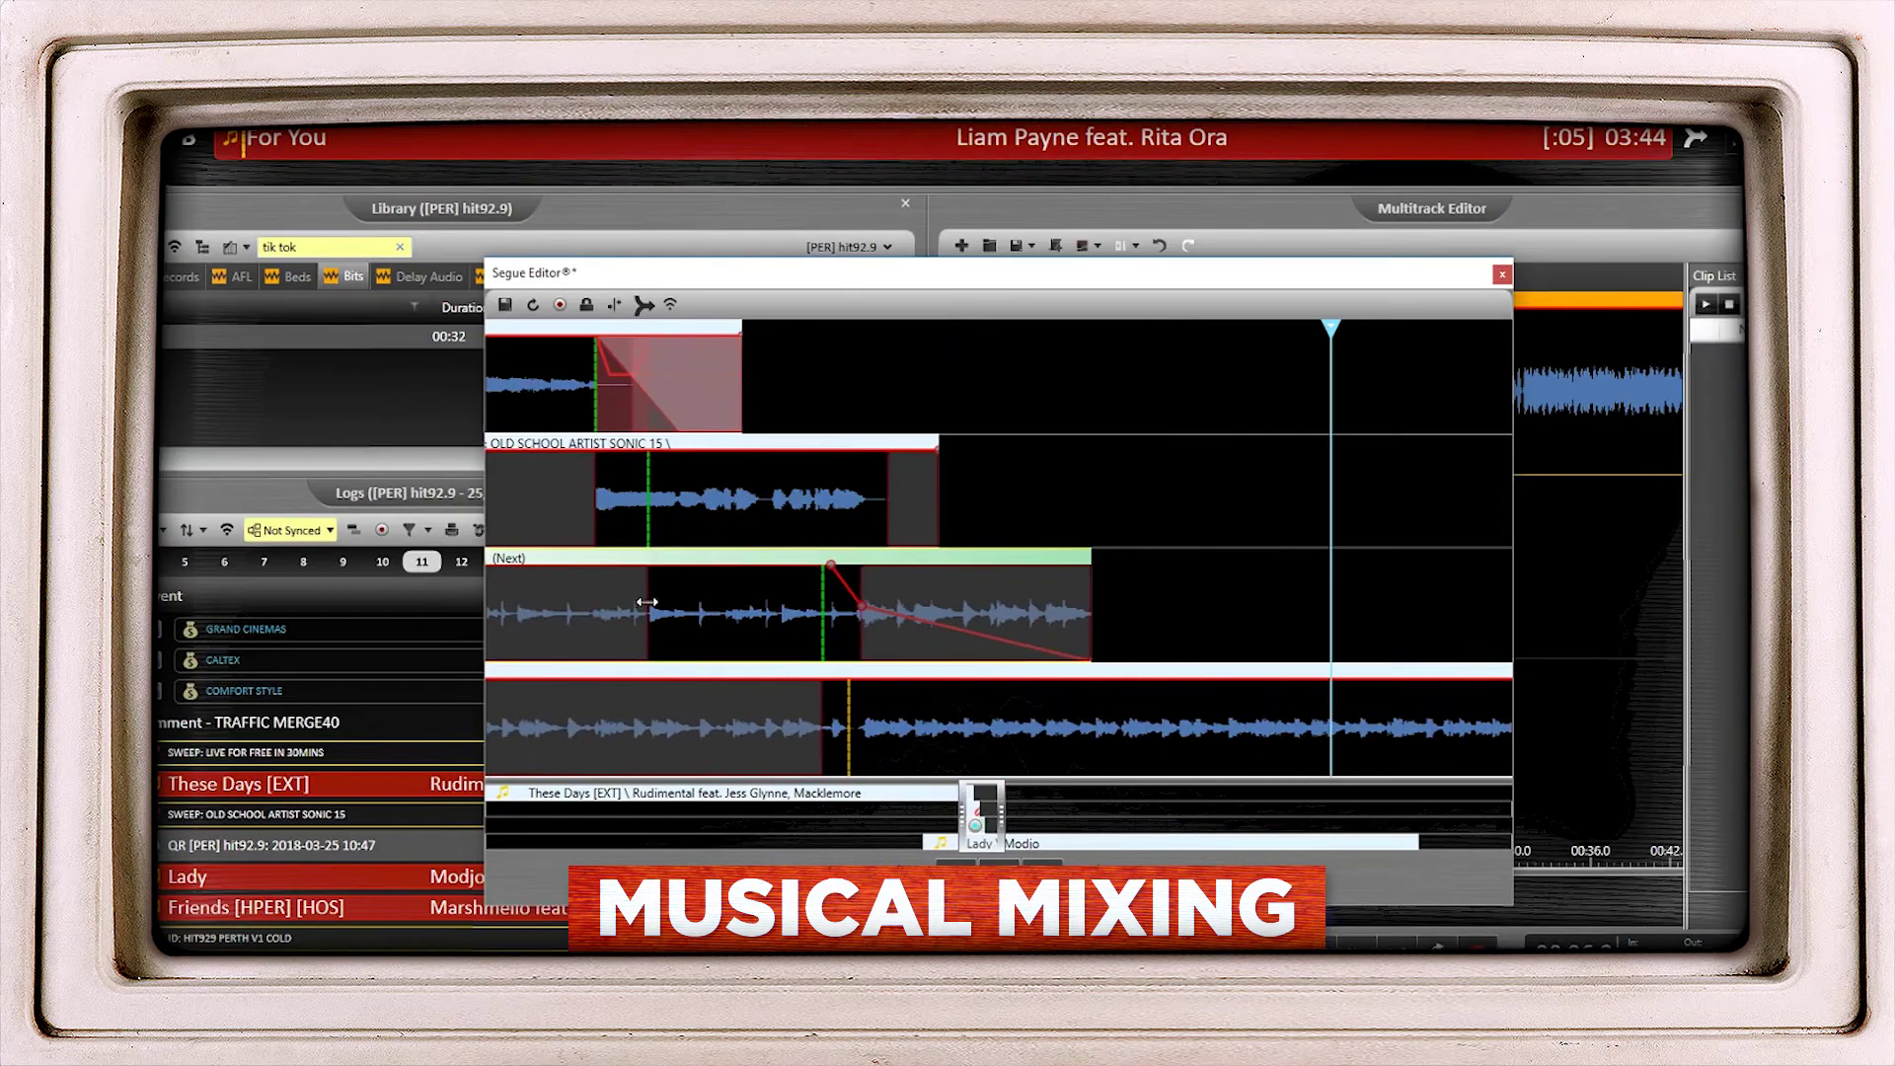
left_click(797, 340)
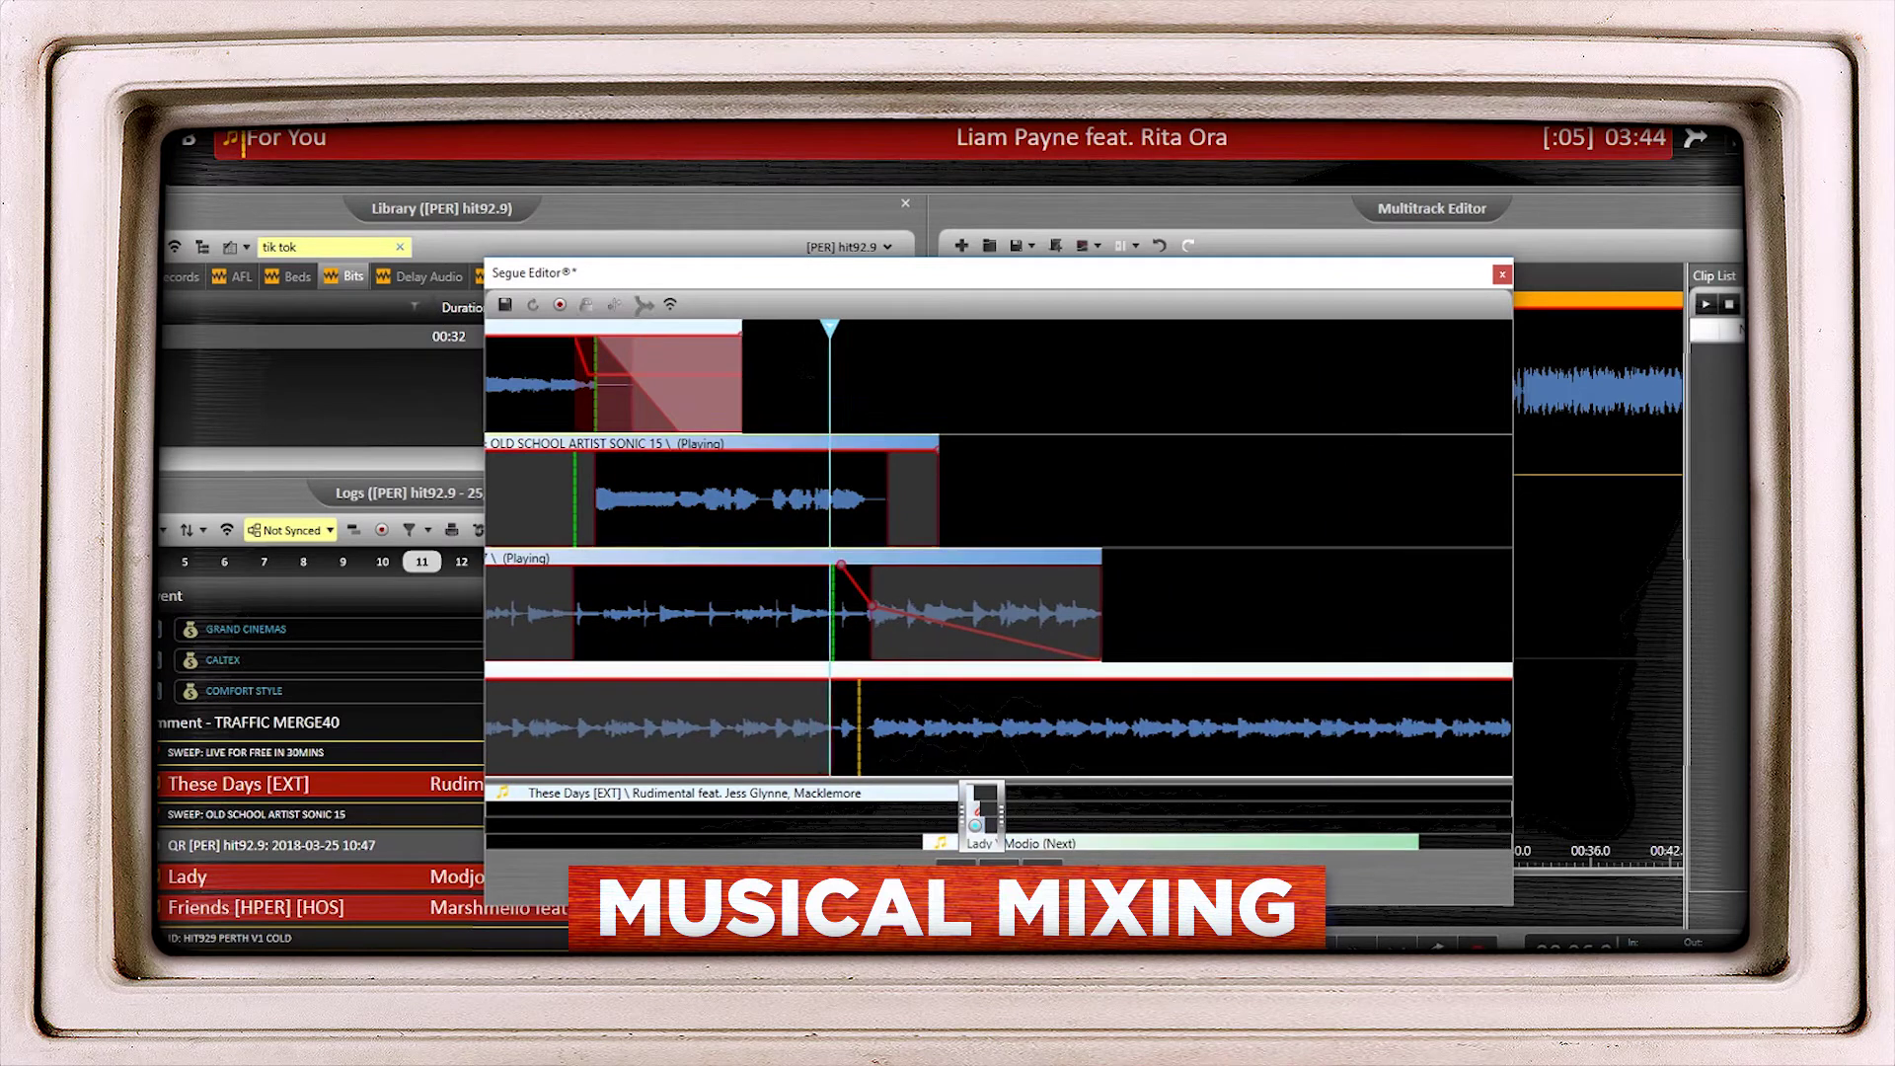
key("space")
left_click_drag(781, 637, 774, 638)
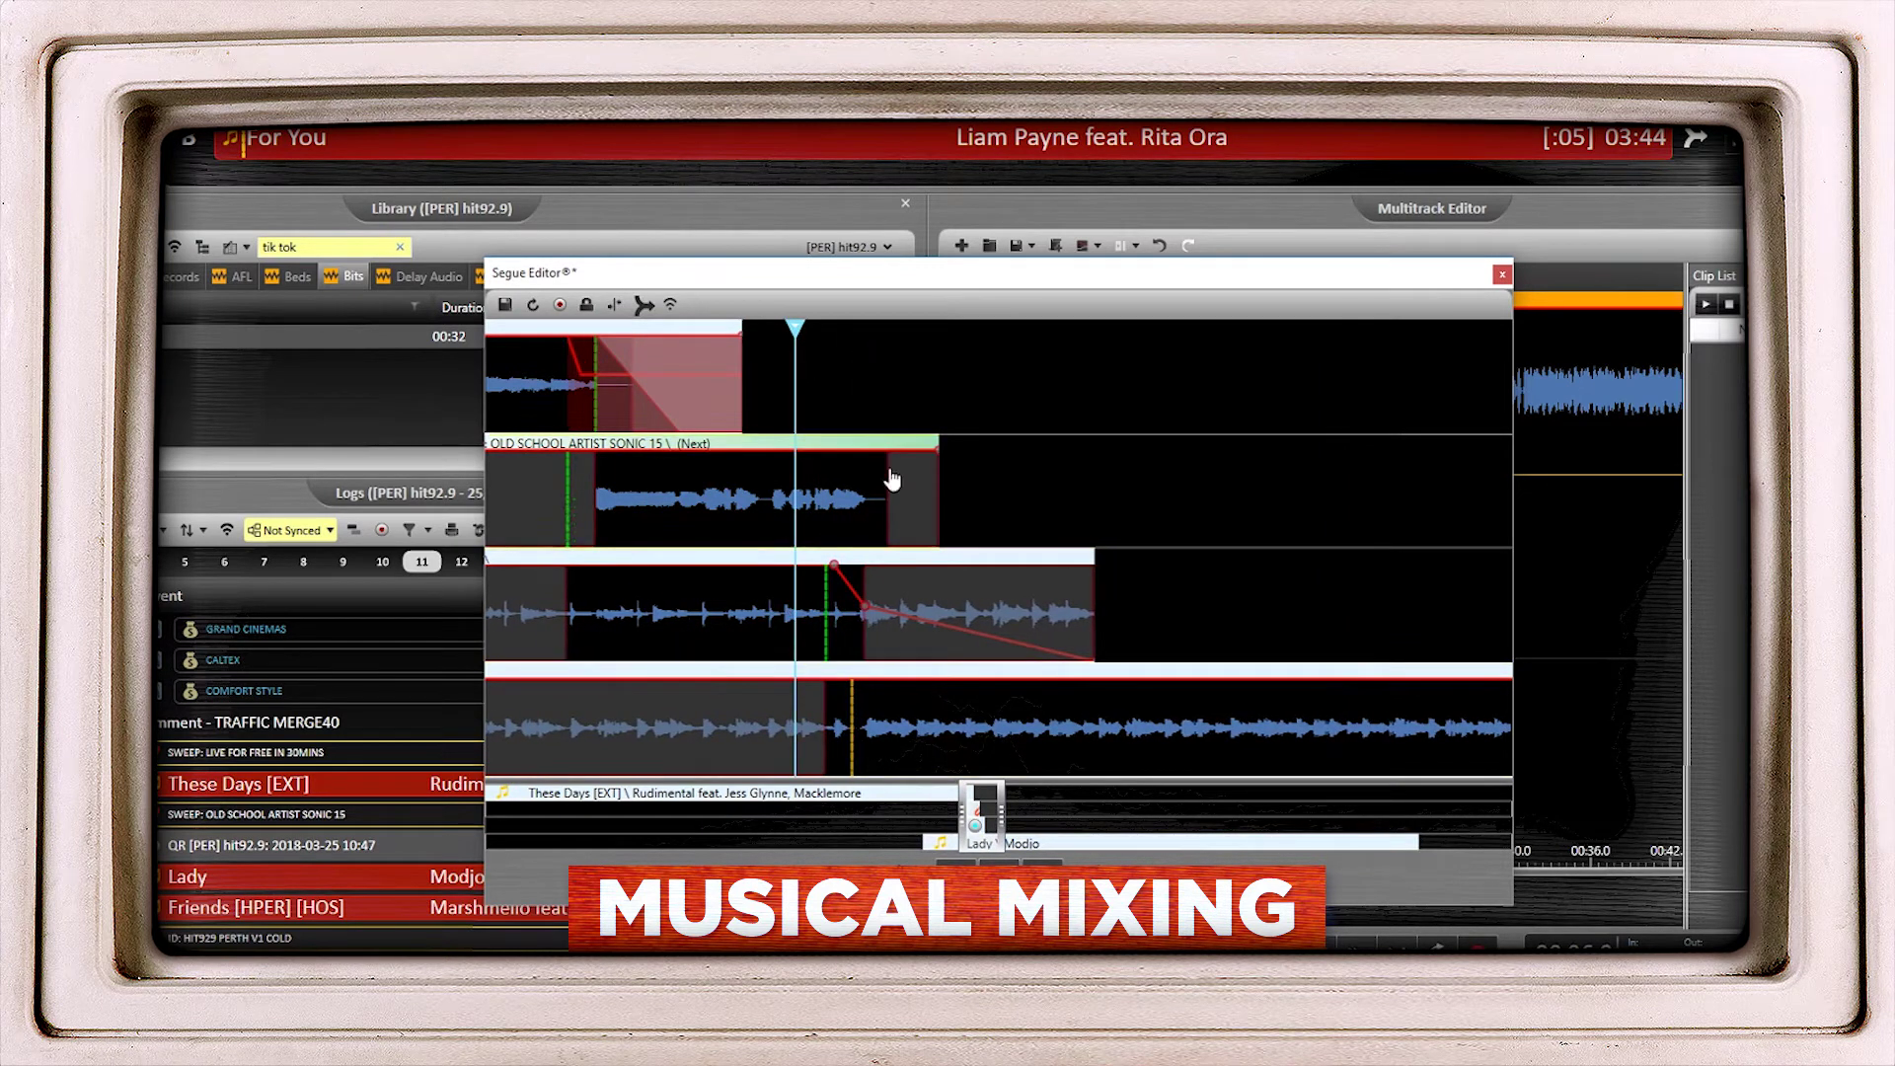
Add a volume point near the end of the sweep, and turn off Ducking and Auto Fade on These Days.
right_click(898, 479)
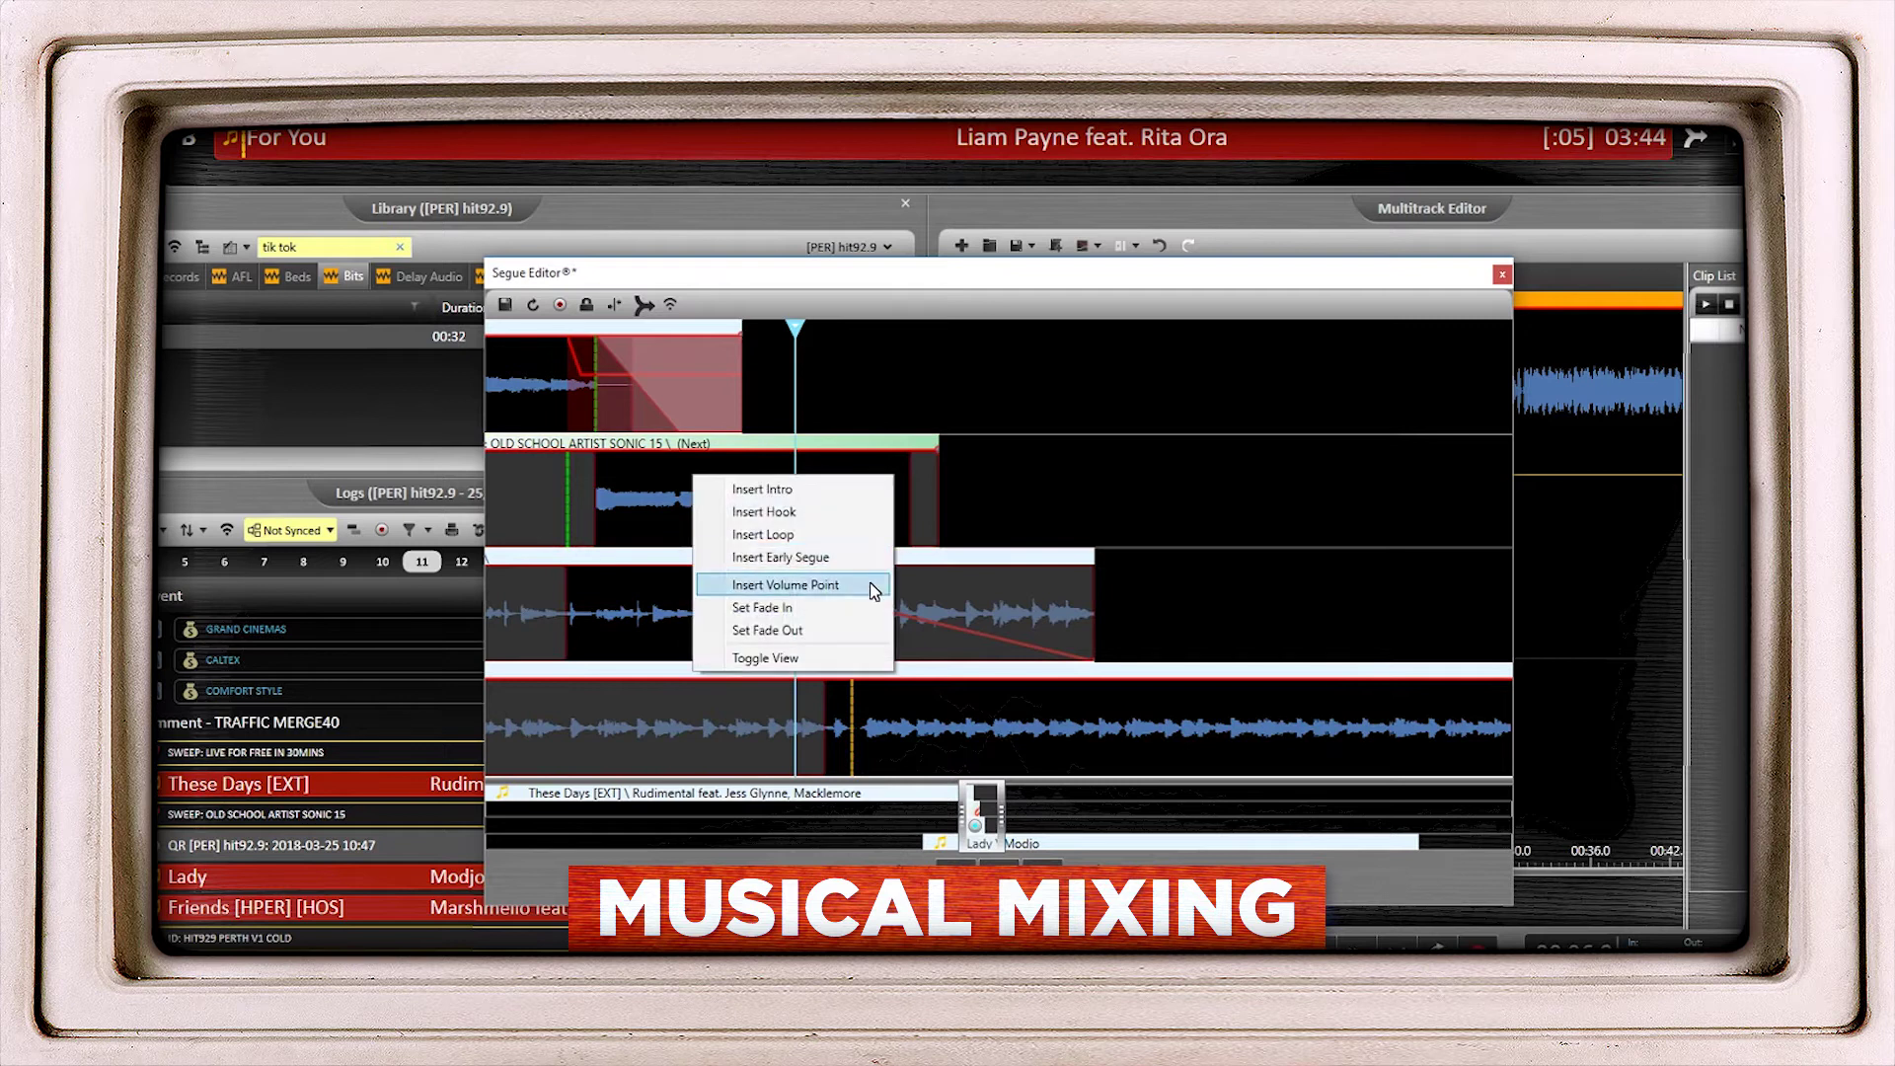
left_click(869, 584)
right_click(556, 387)
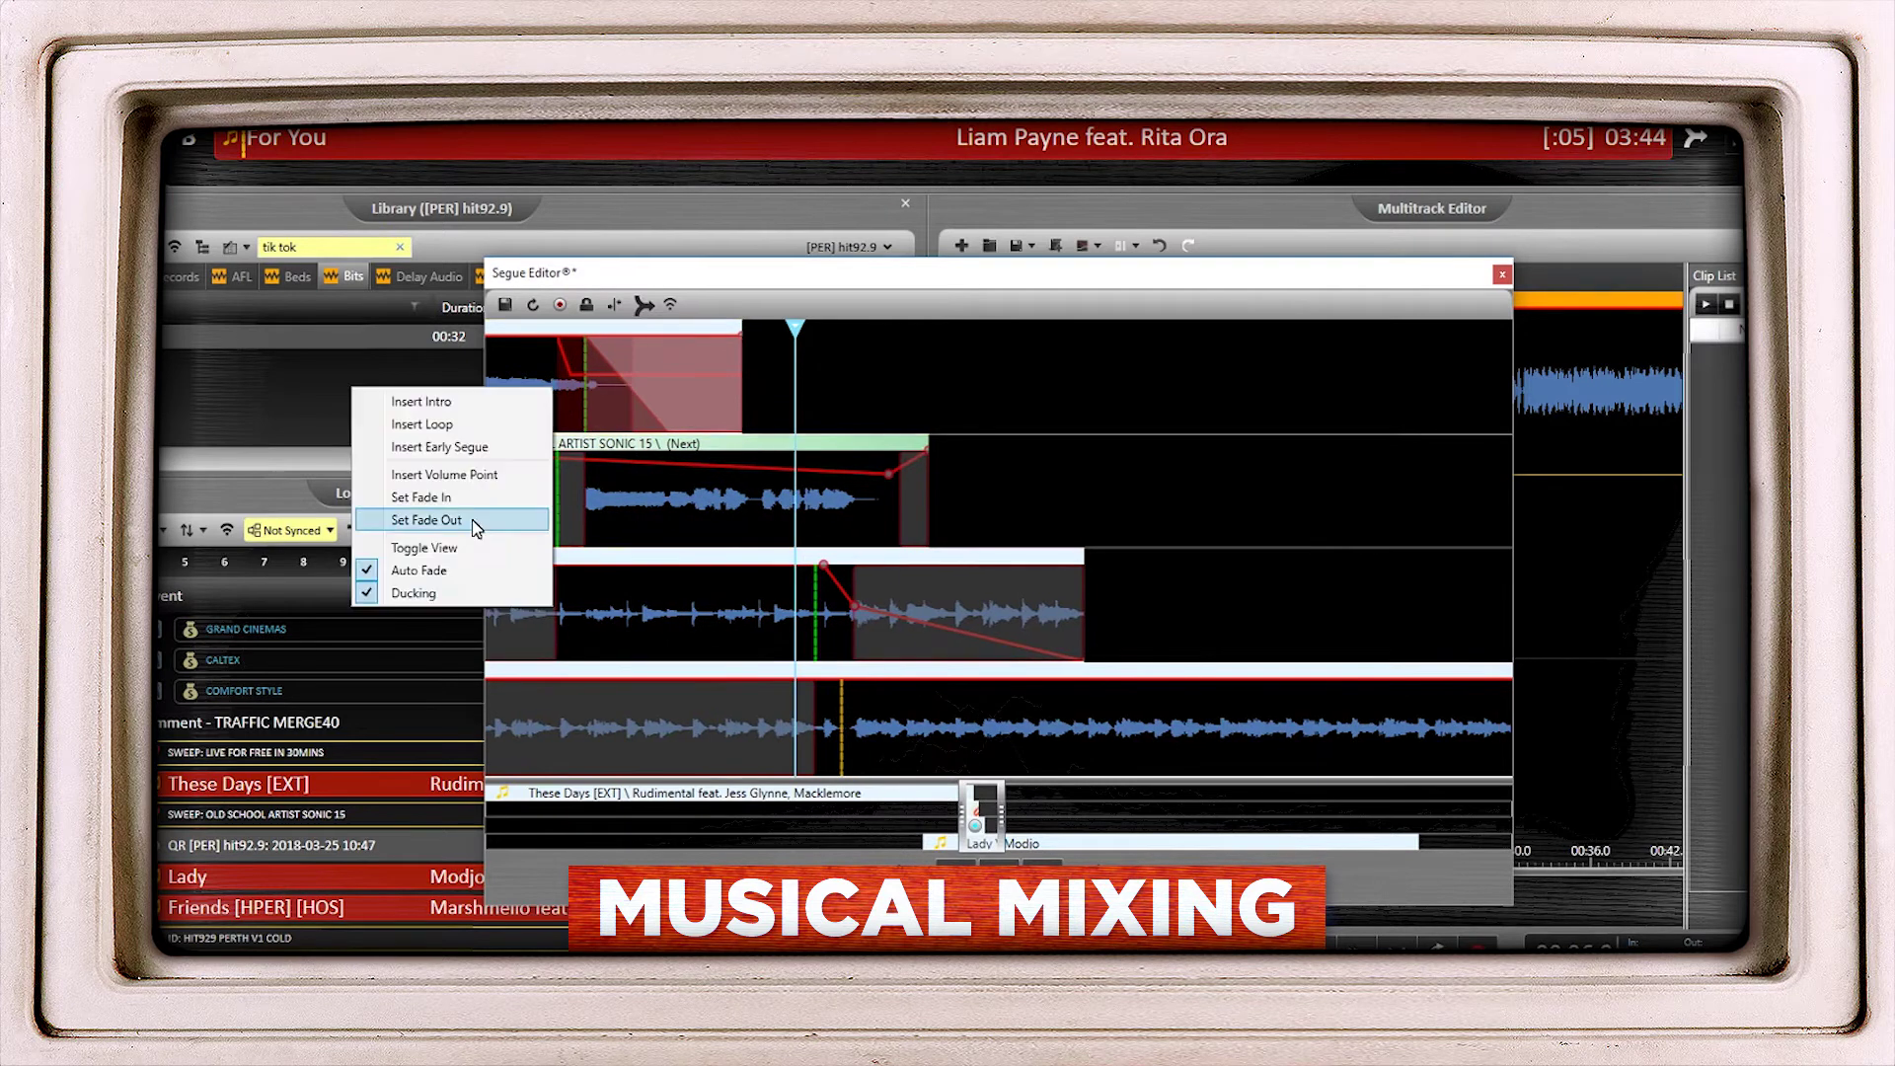
left_click(459, 588)
right_click(530, 381)
left_click(429, 565)
scroll(723, 567, "down", 2)
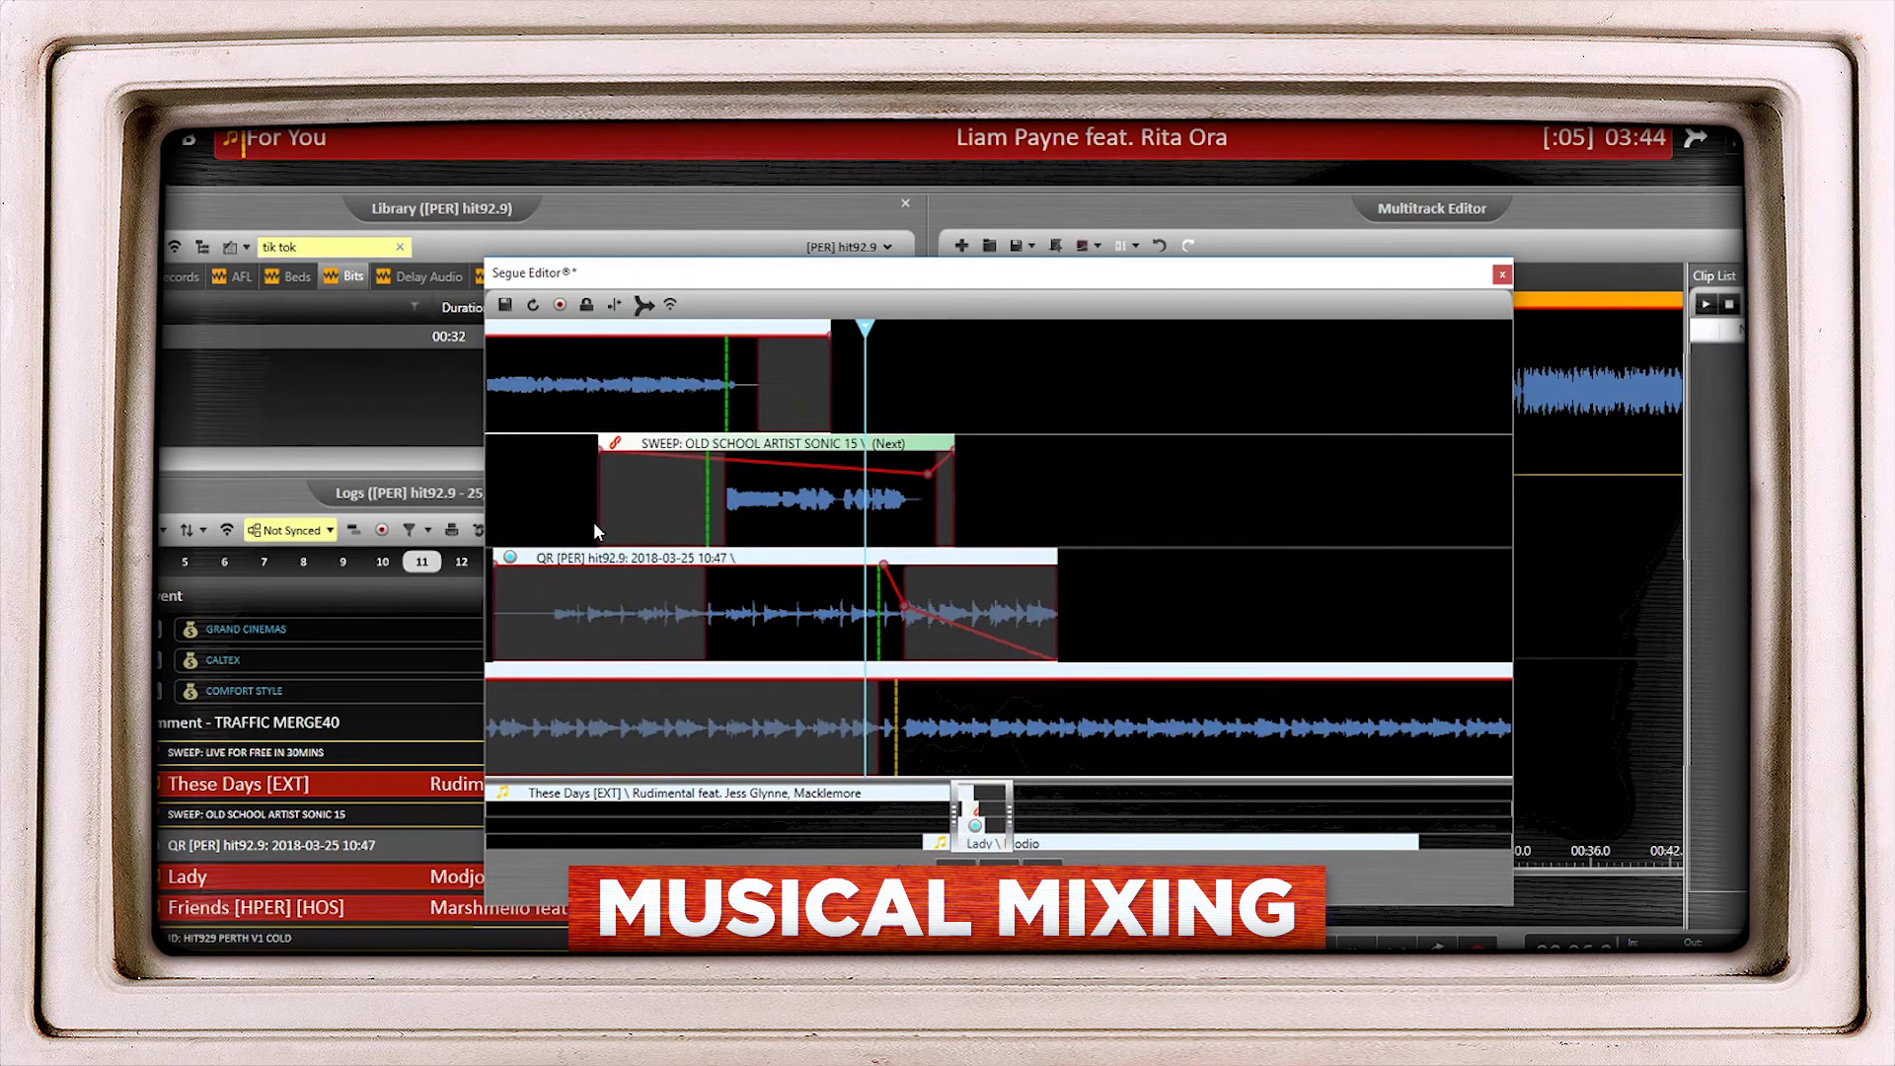
Set a fade-in at the Quick Record's entry and play the full segue from These Days into Lady.
scroll(594, 521, "up", 3)
right_click(930, 585)
left_click(853, 714)
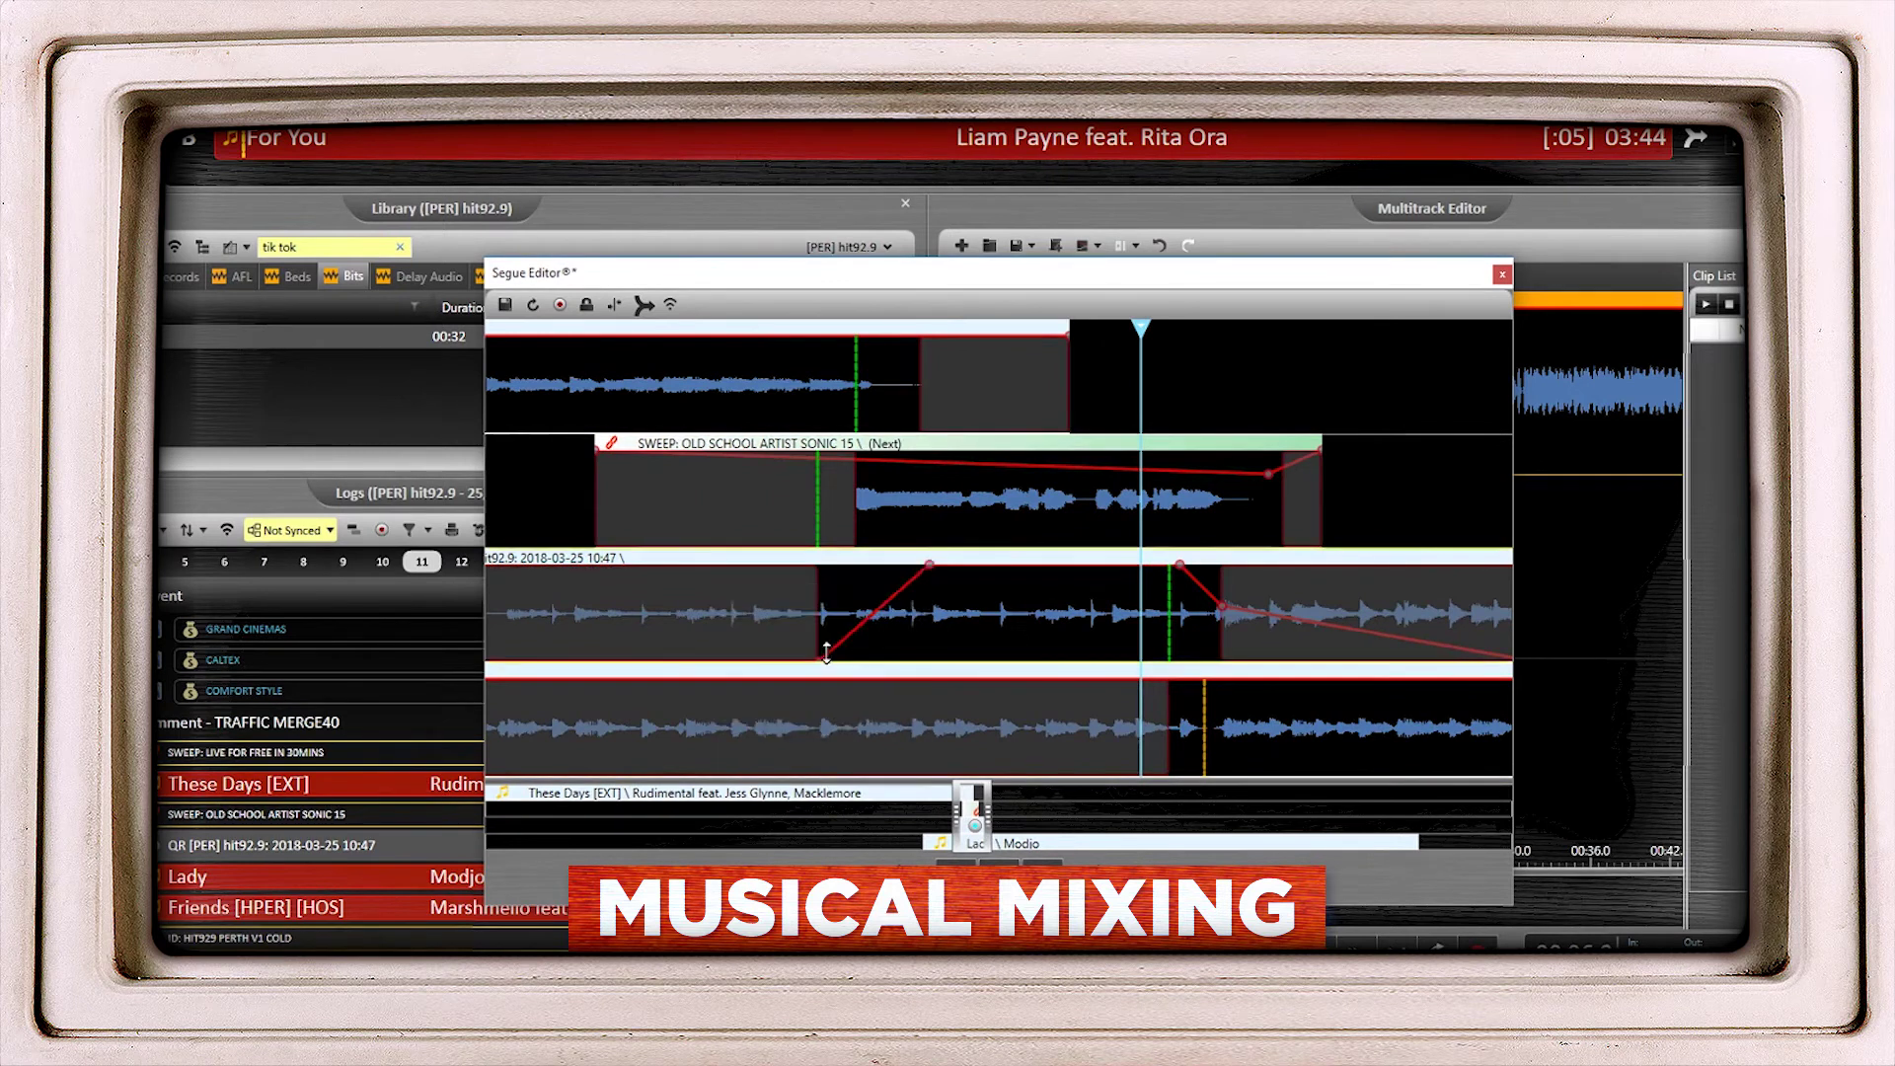
scroll(824, 646, "down", 2)
double_click(649, 473)
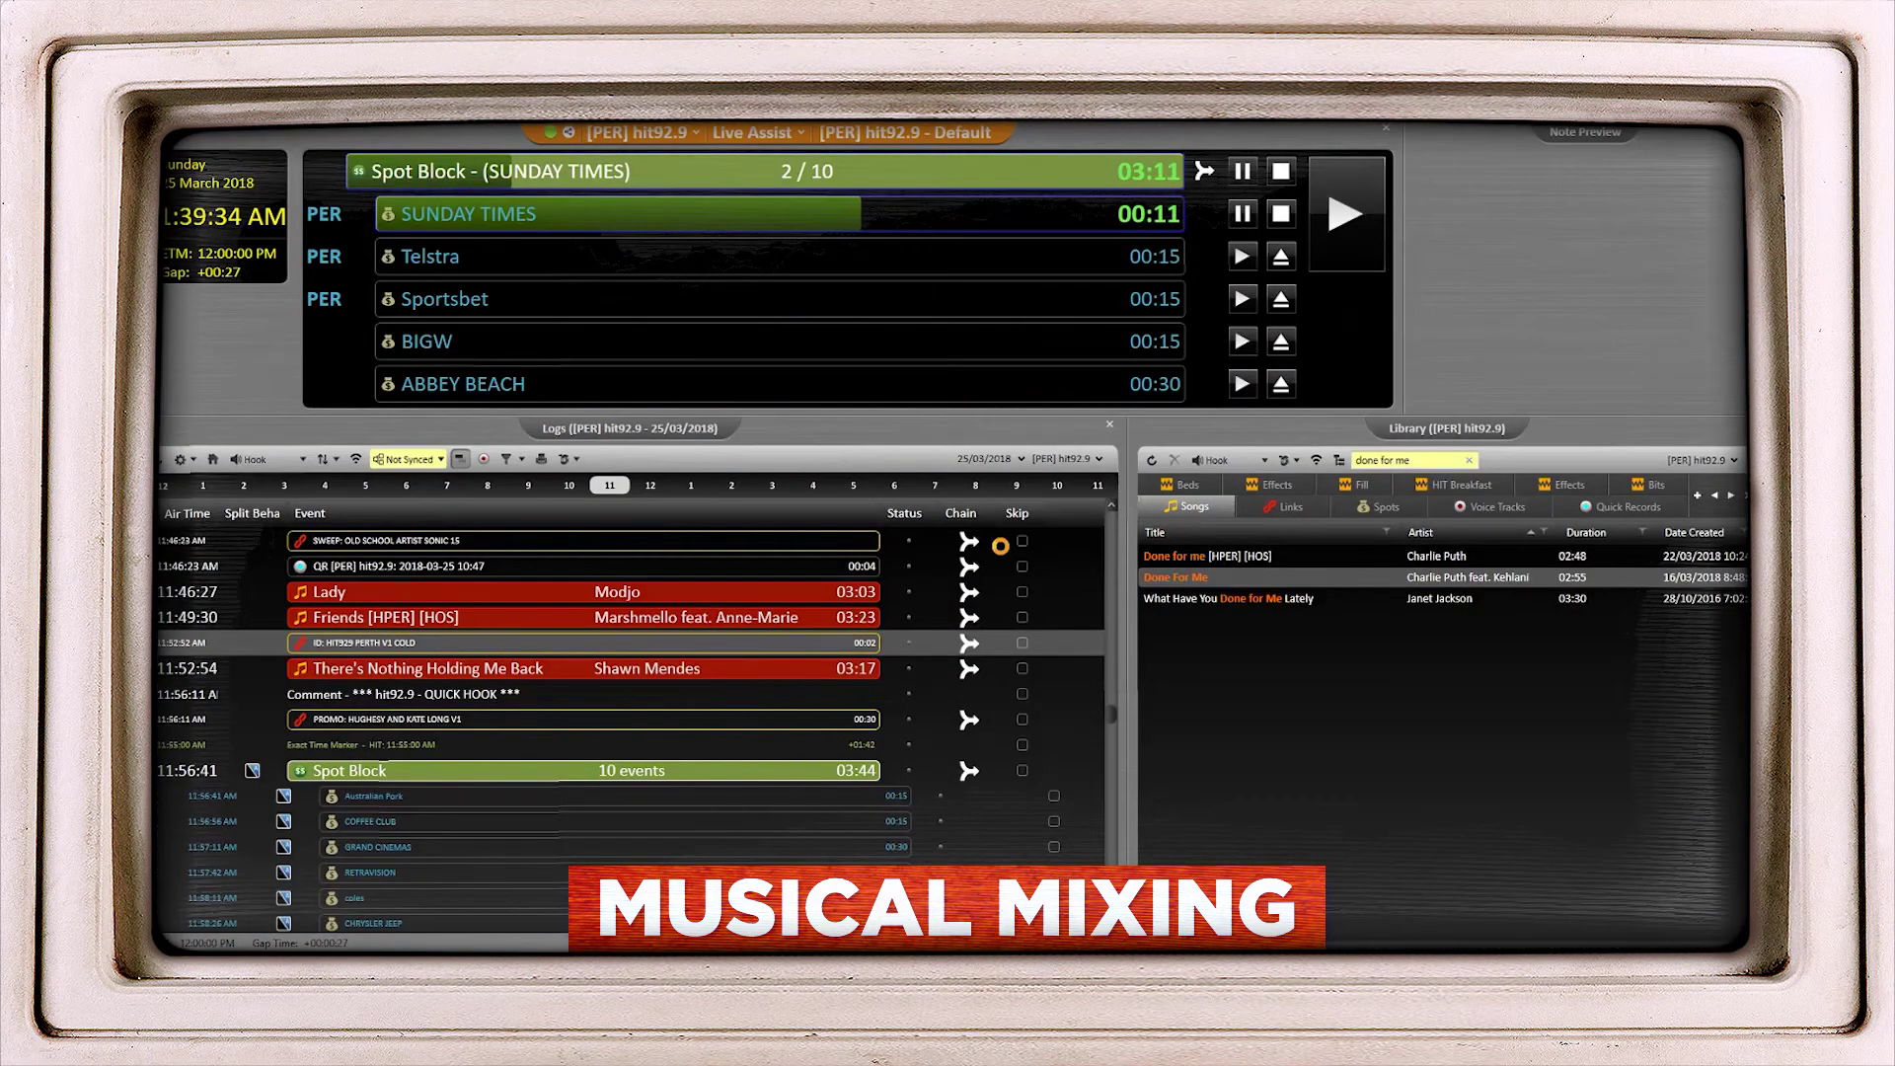
Move There's Nothing Holding Me Back earlier beneath the station ID, set a fade-in at its entry, and audition it.
left_click_drag(1083, 610, 991, 607)
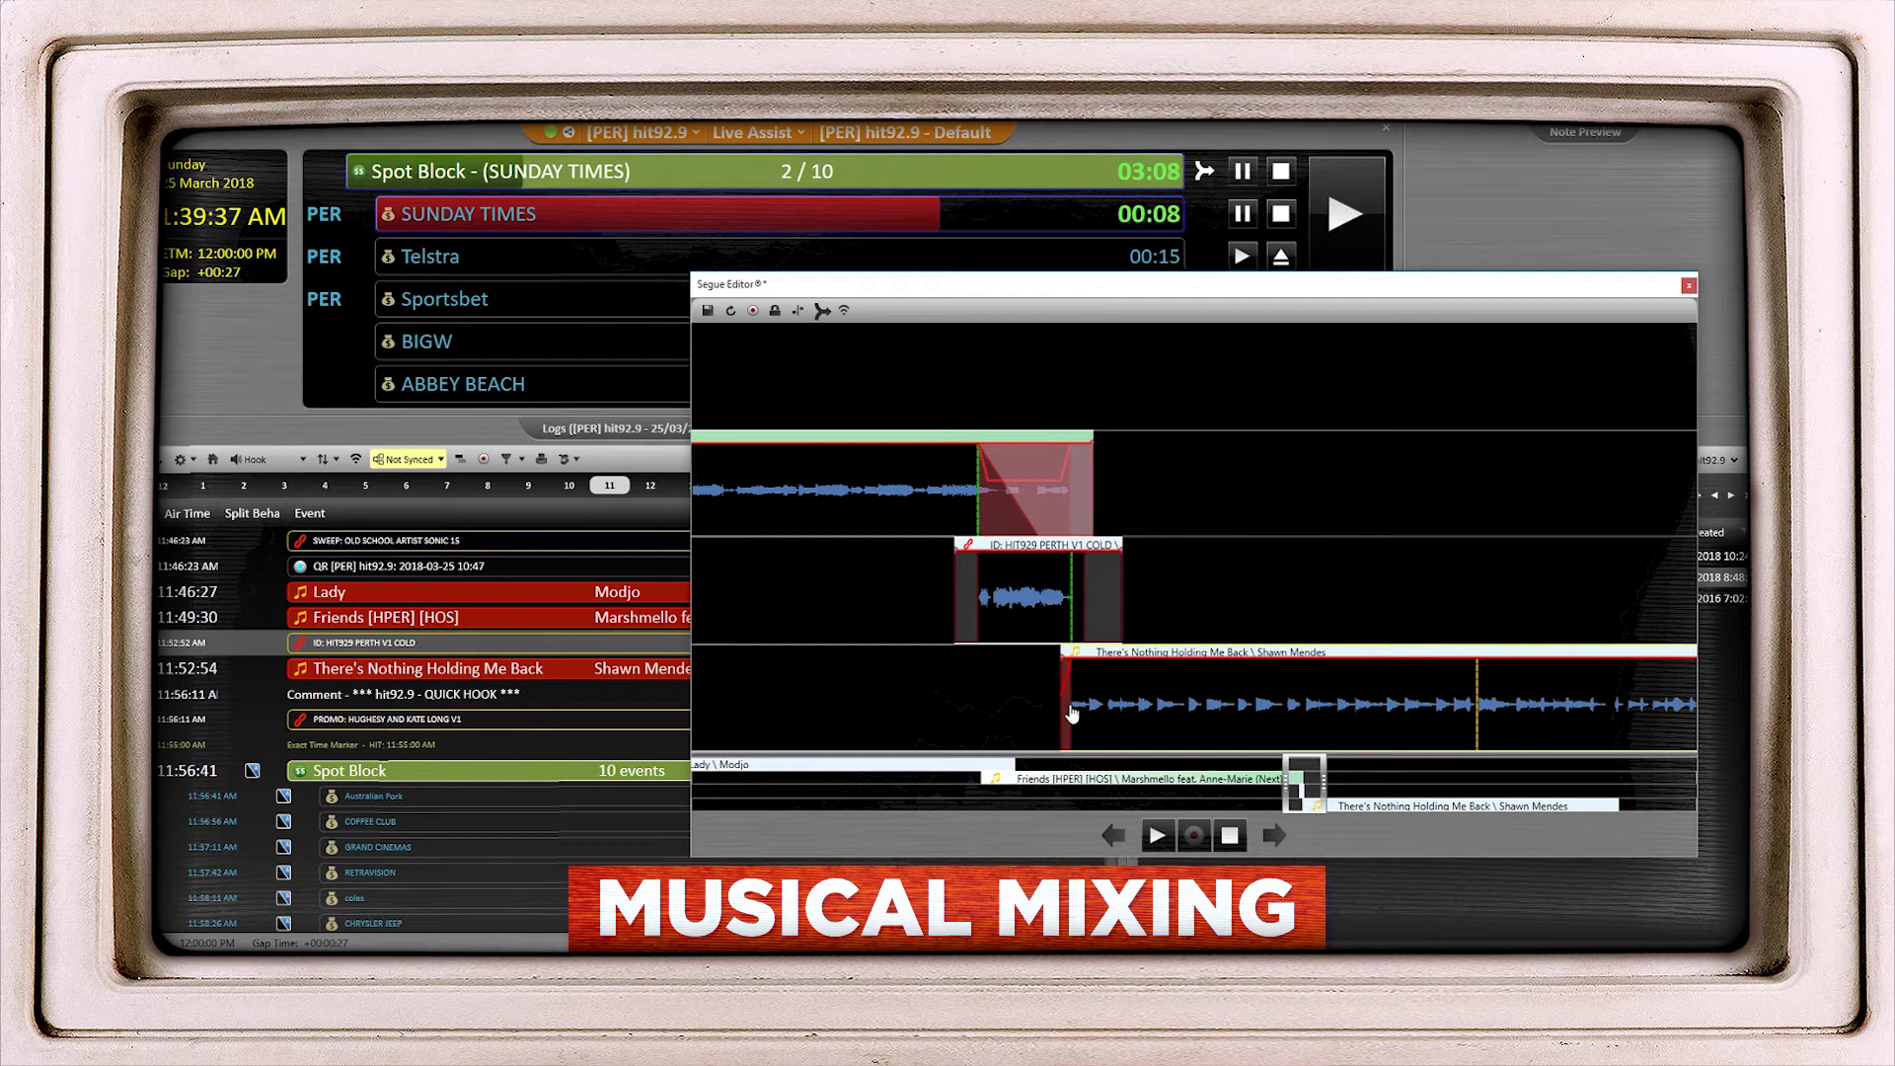
left_click_drag(1070, 699, 1402, 728)
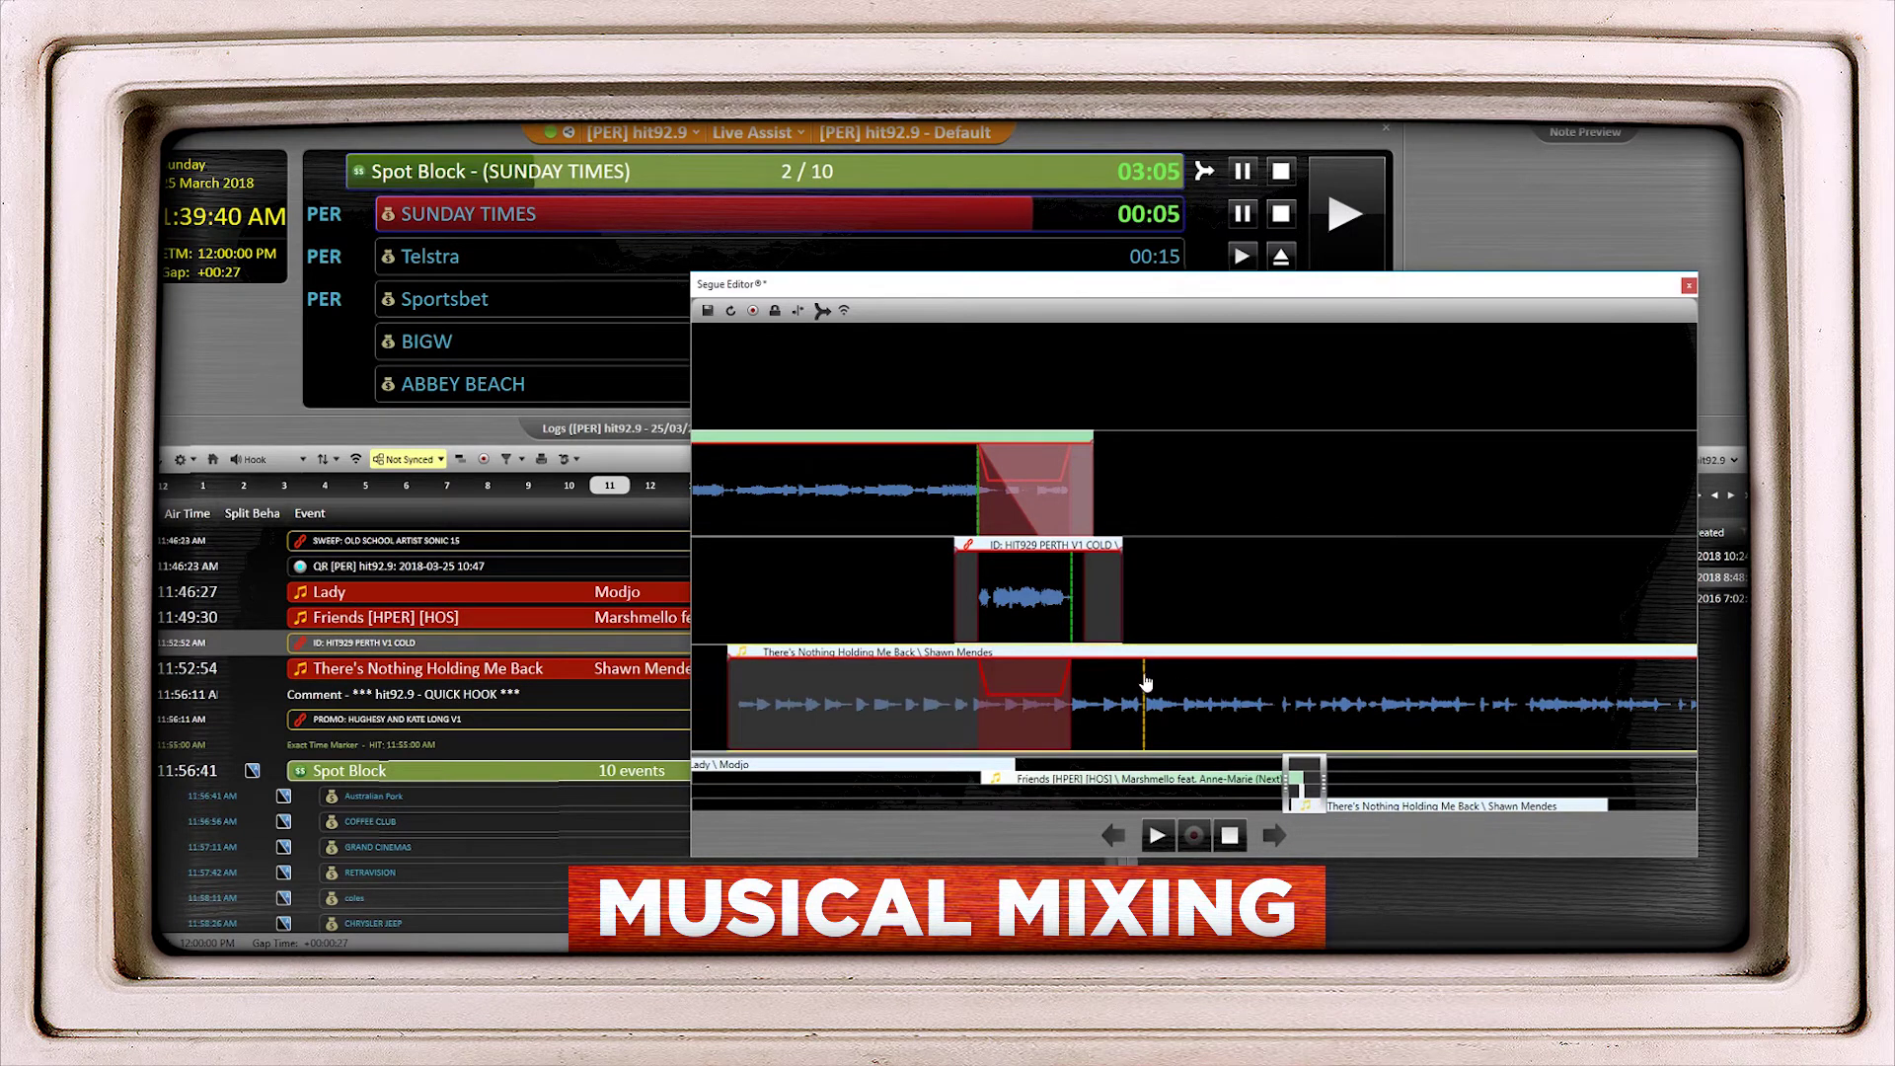
right_click(1141, 675)
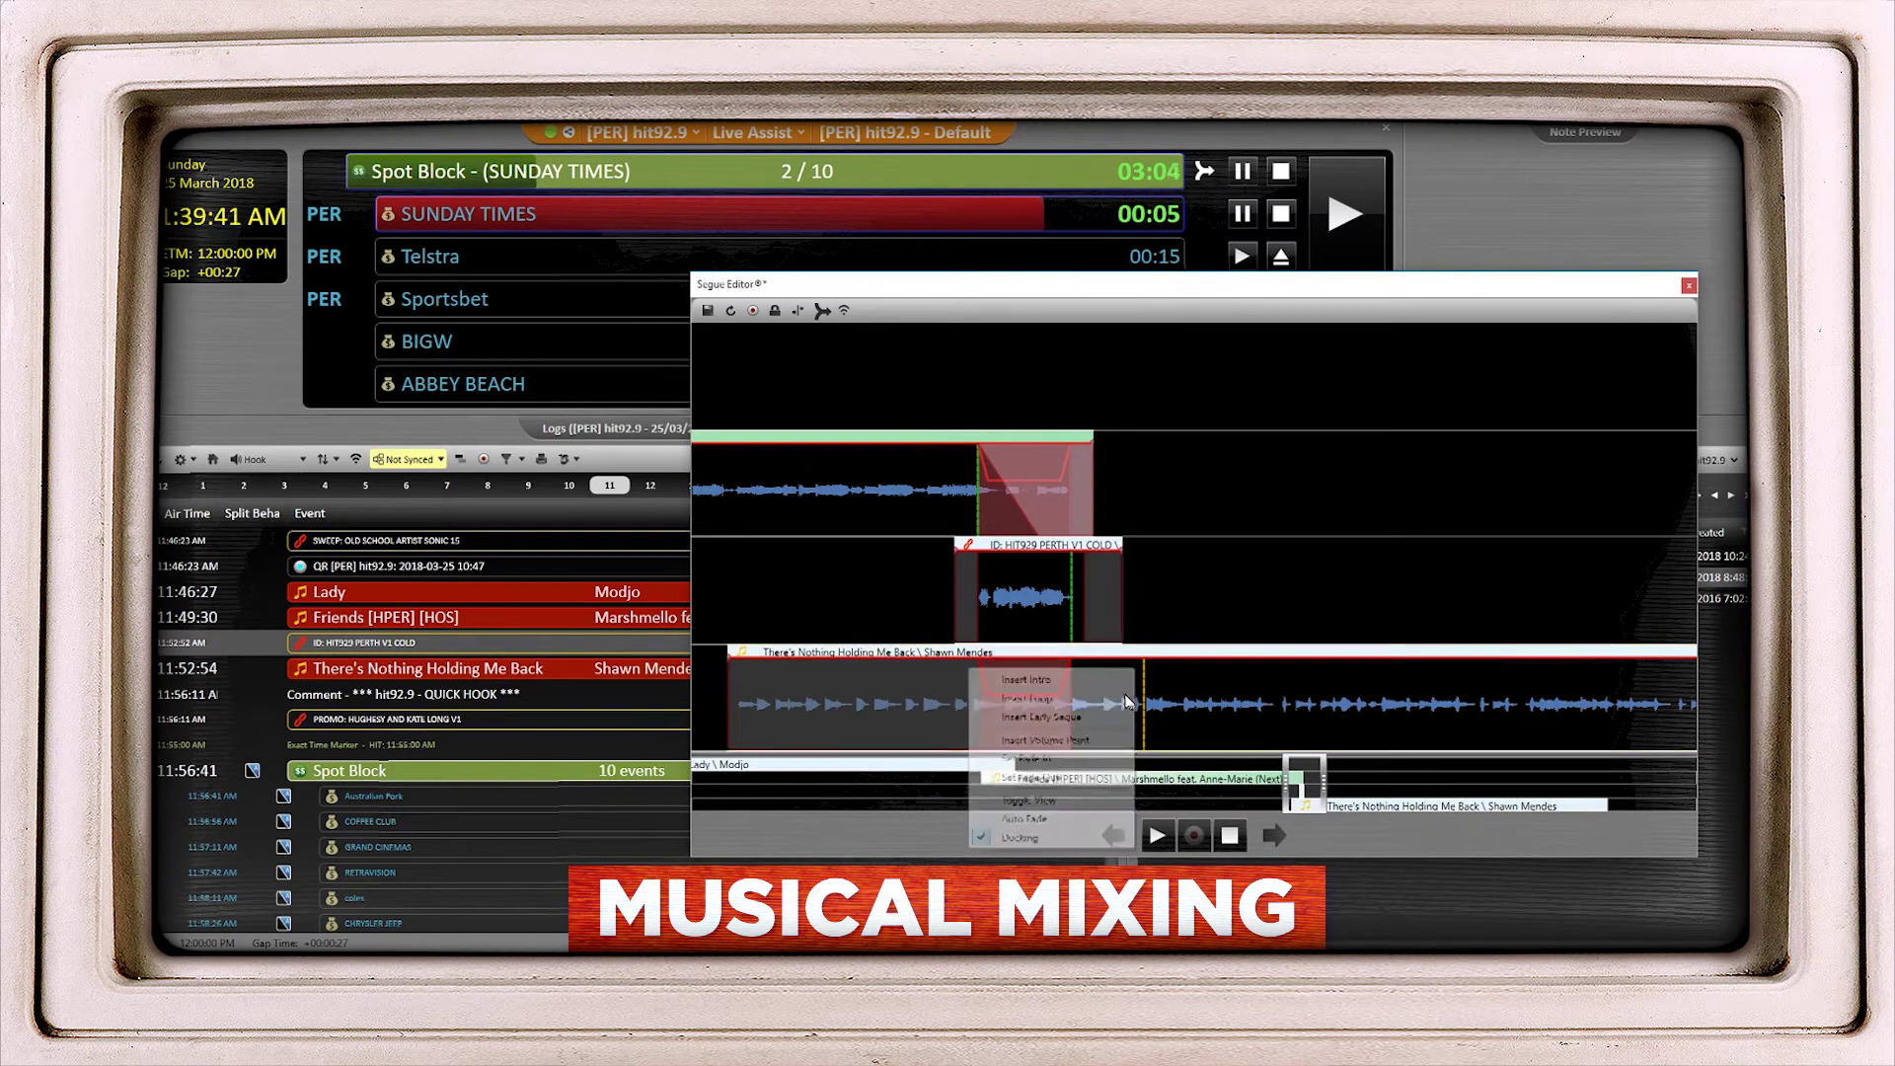
left_click(1002, 693)
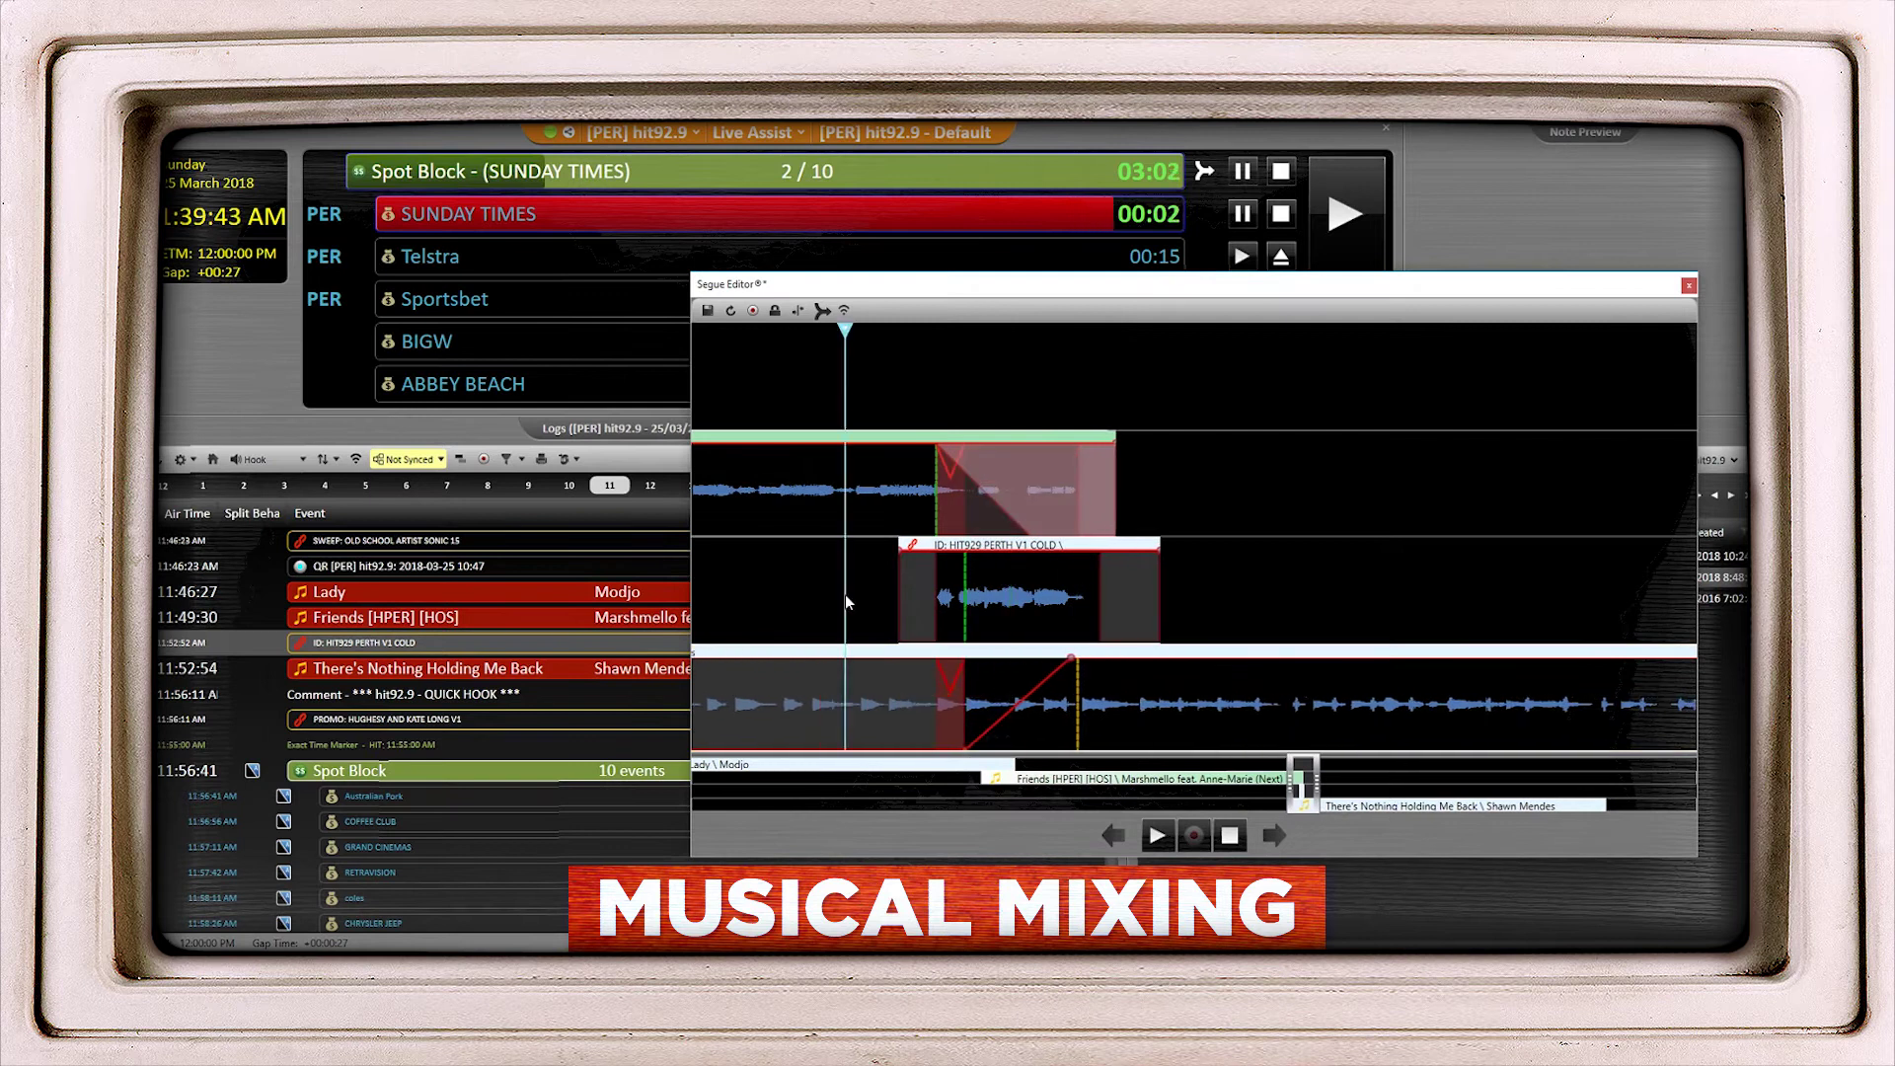
key("space")
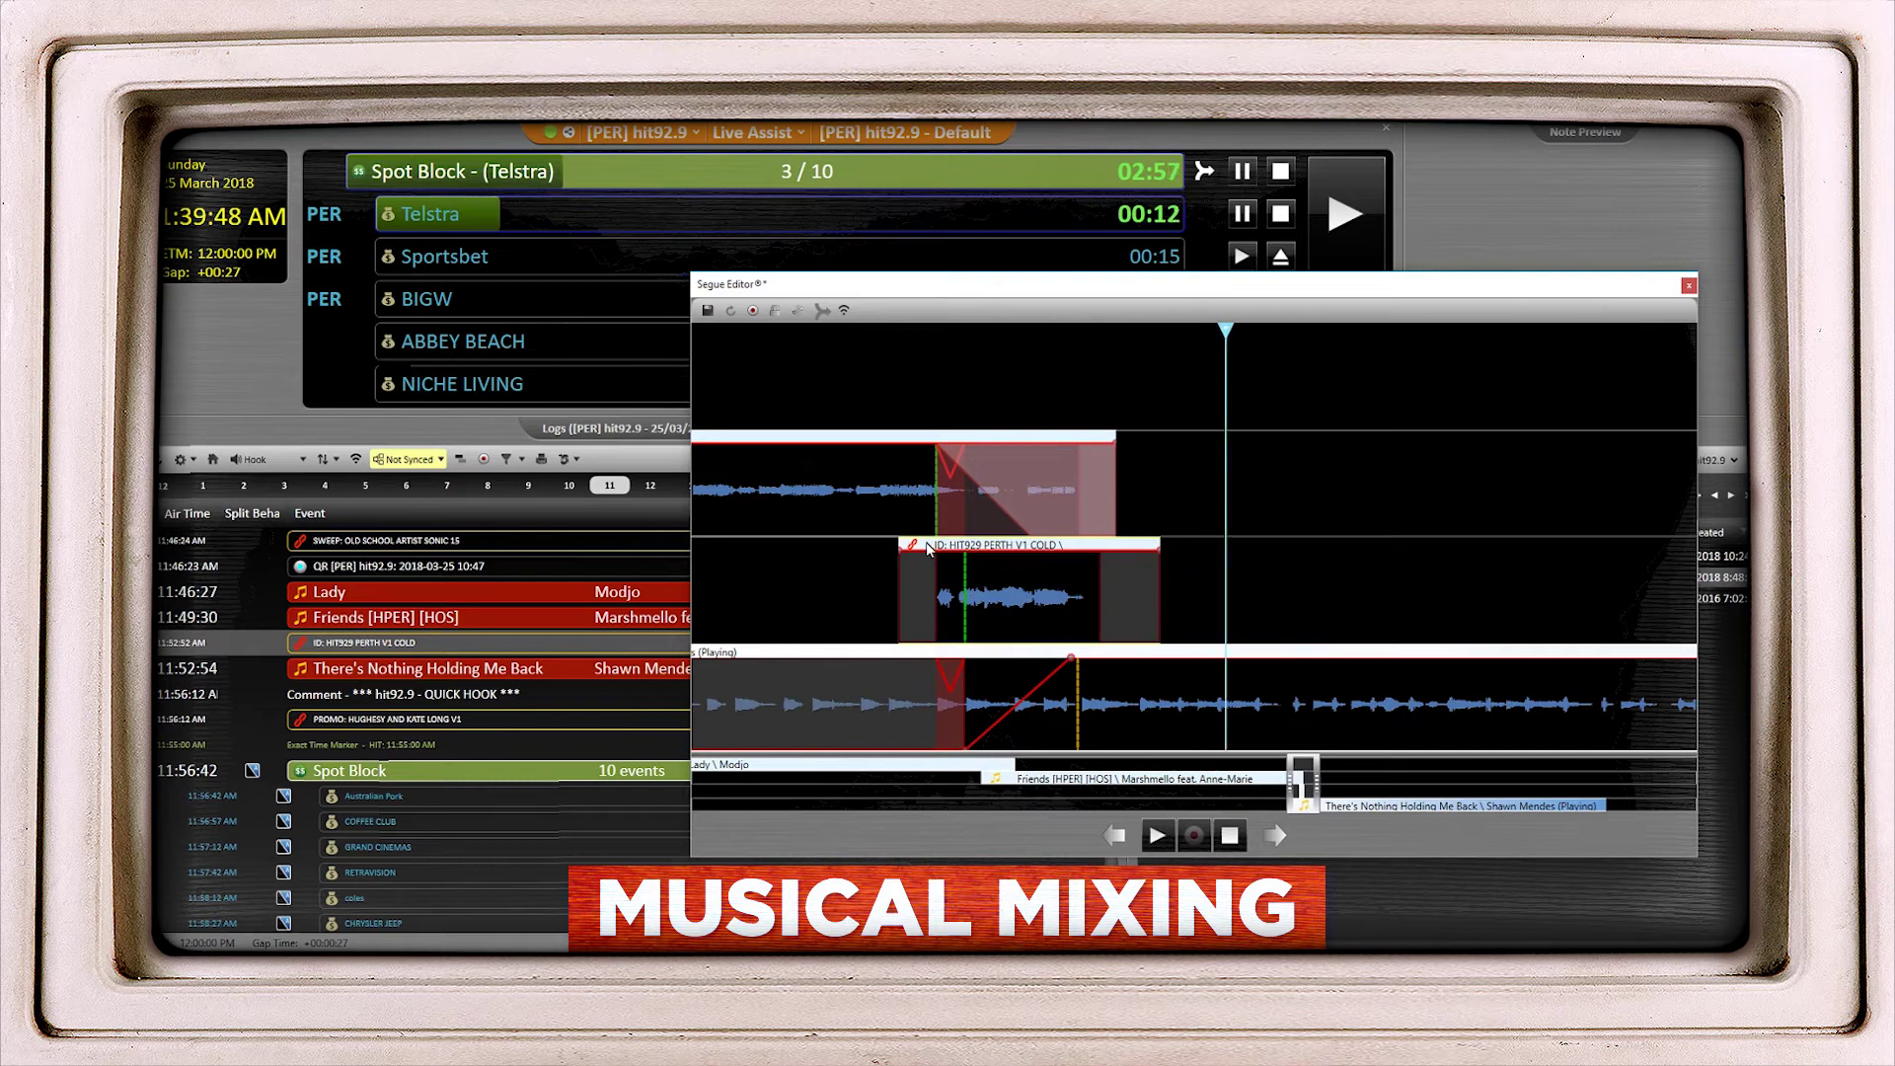
Turn off Auto Fade and Ducking on Friends ahead of the station ID.
left_click(791, 493)
right_click(863, 469)
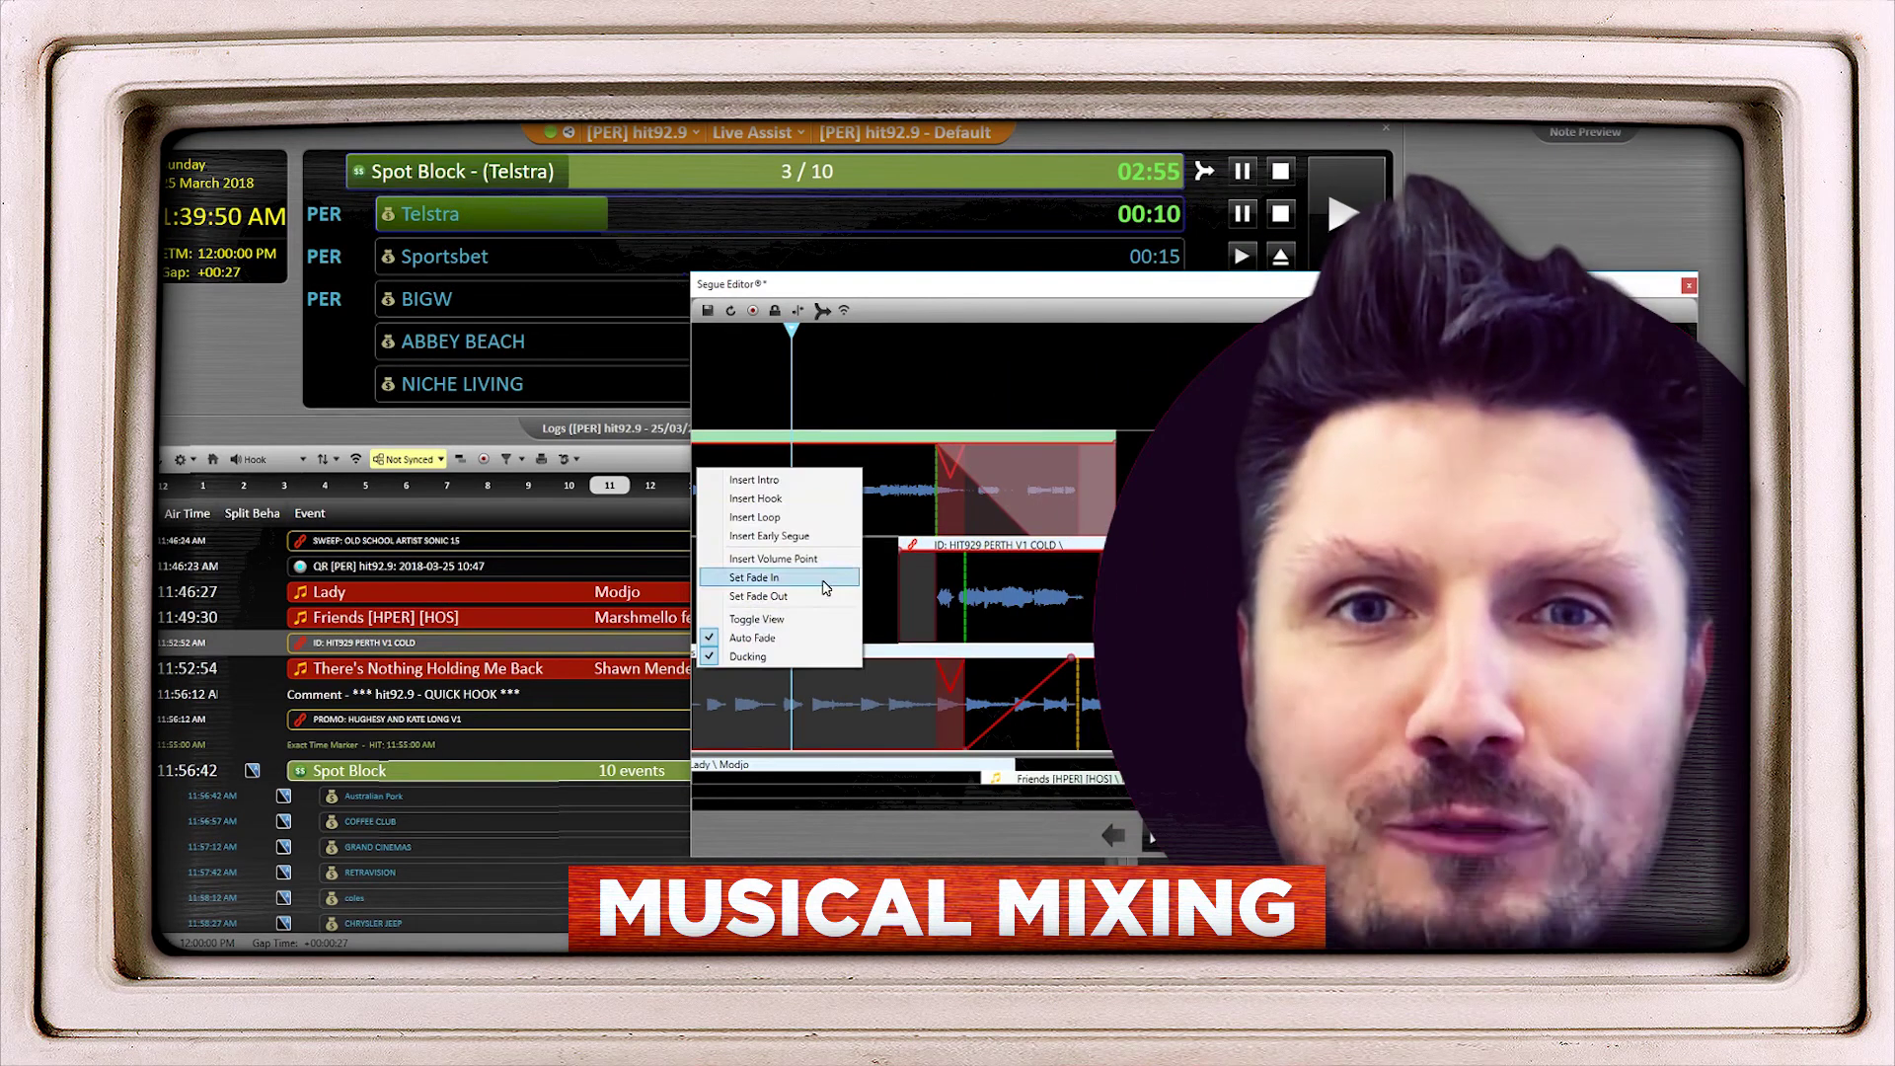
left_click(789, 641)
right_click(853, 501)
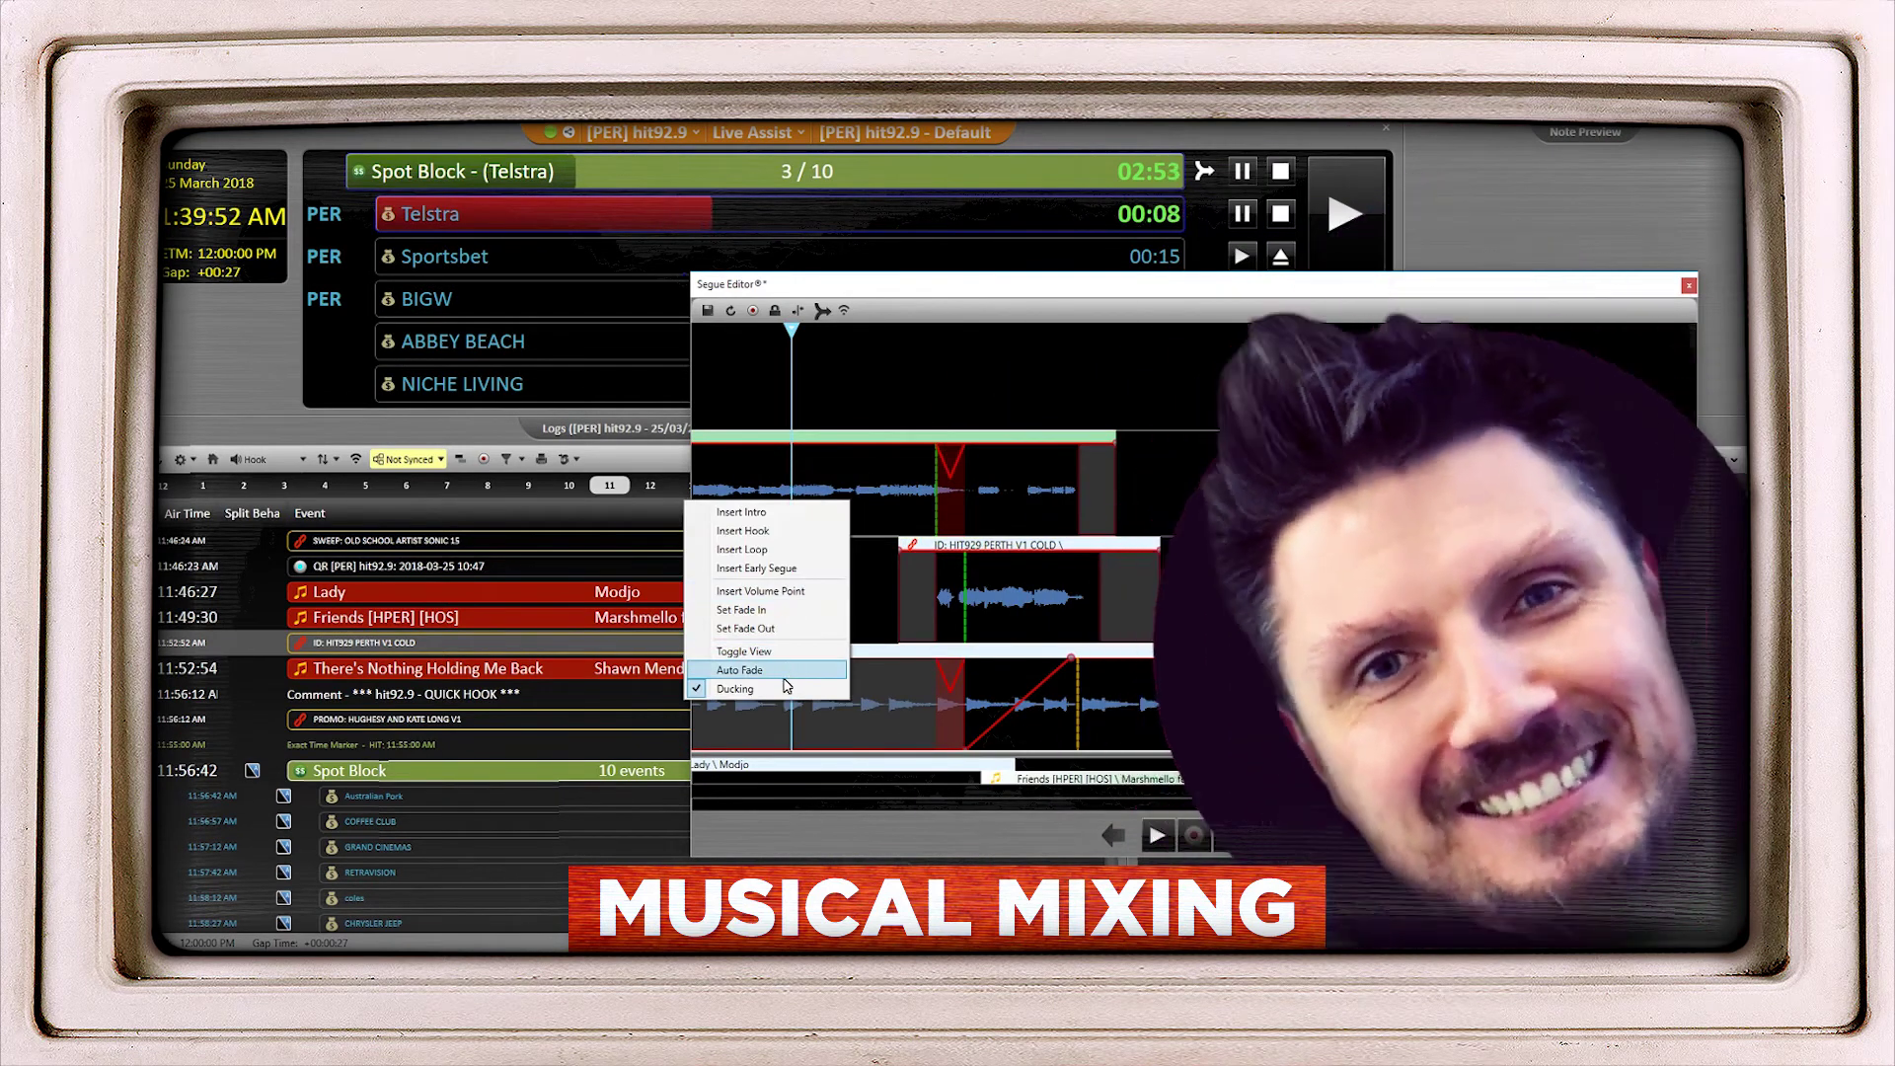
left_click(787, 688)
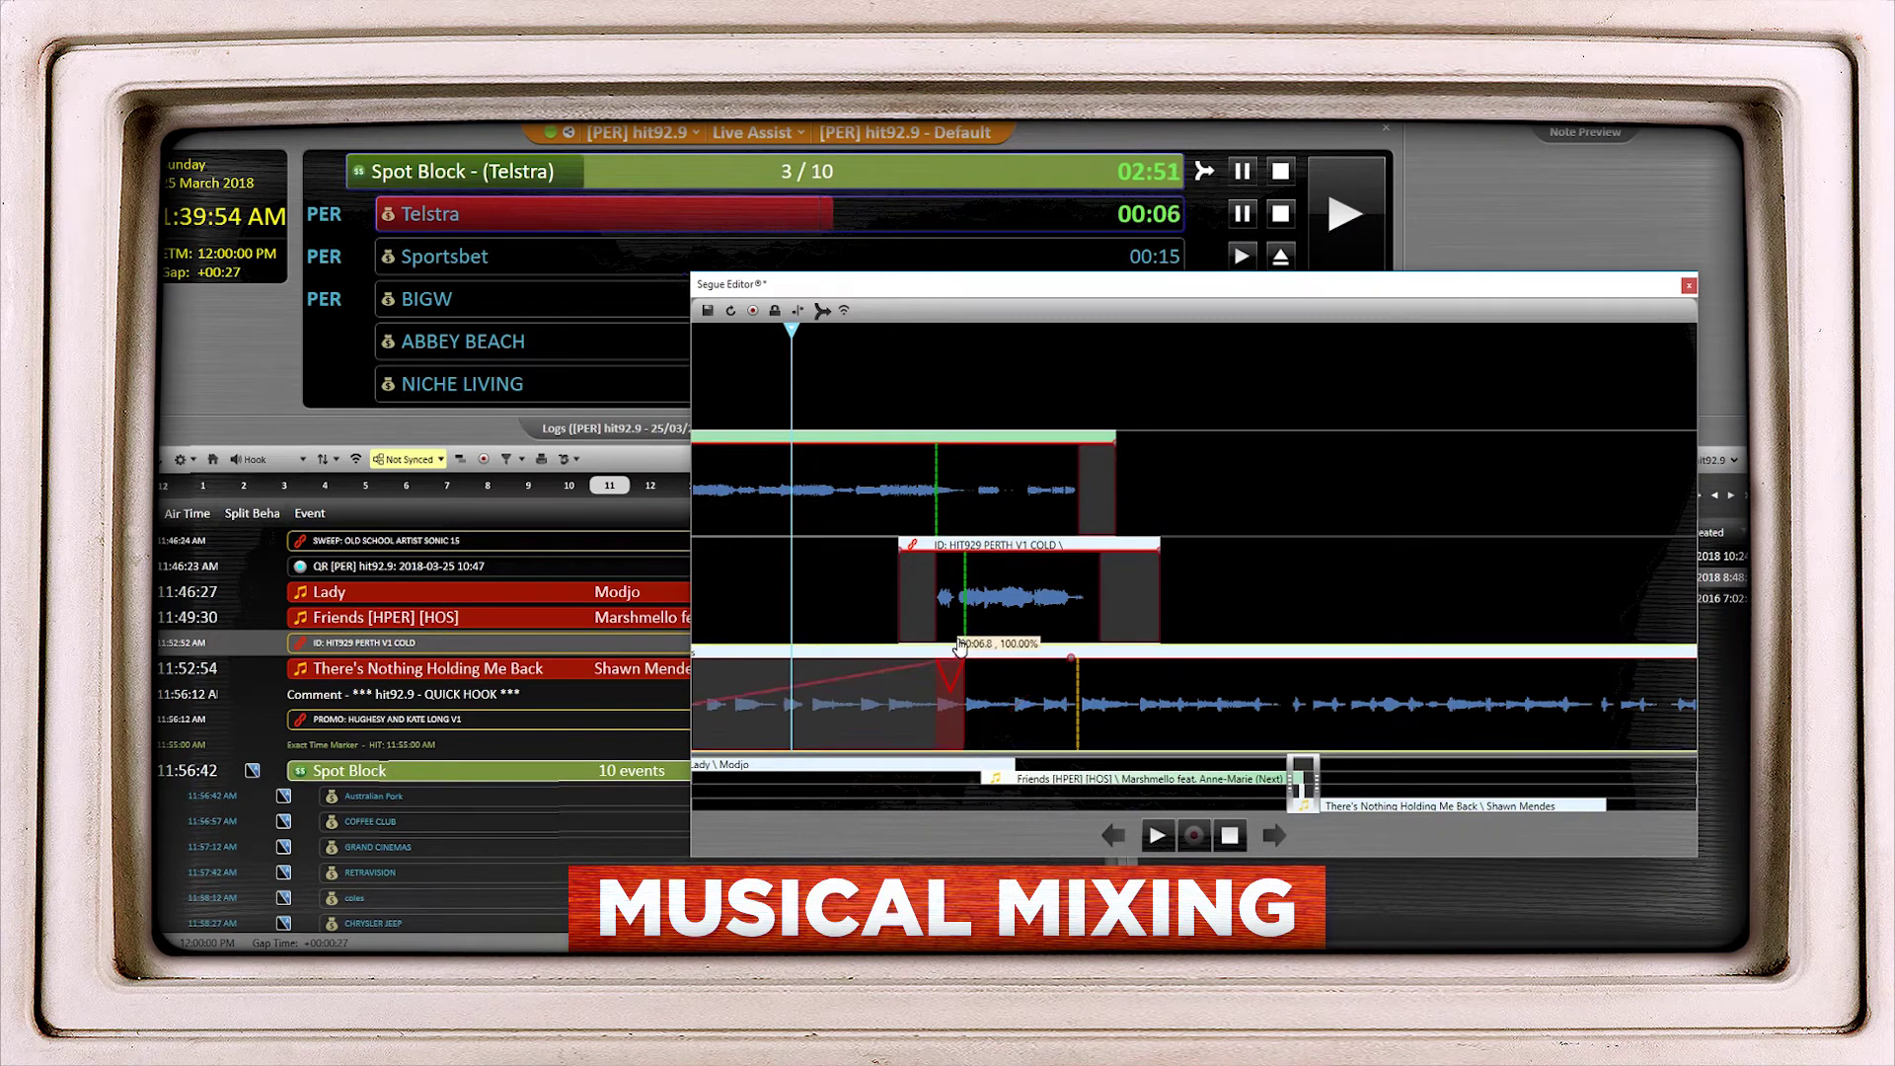
Trim the start of There's Nothing Holding Me Back to a later entry point and audition the join with the station ID.
left_click_drag(979, 713, 994, 720)
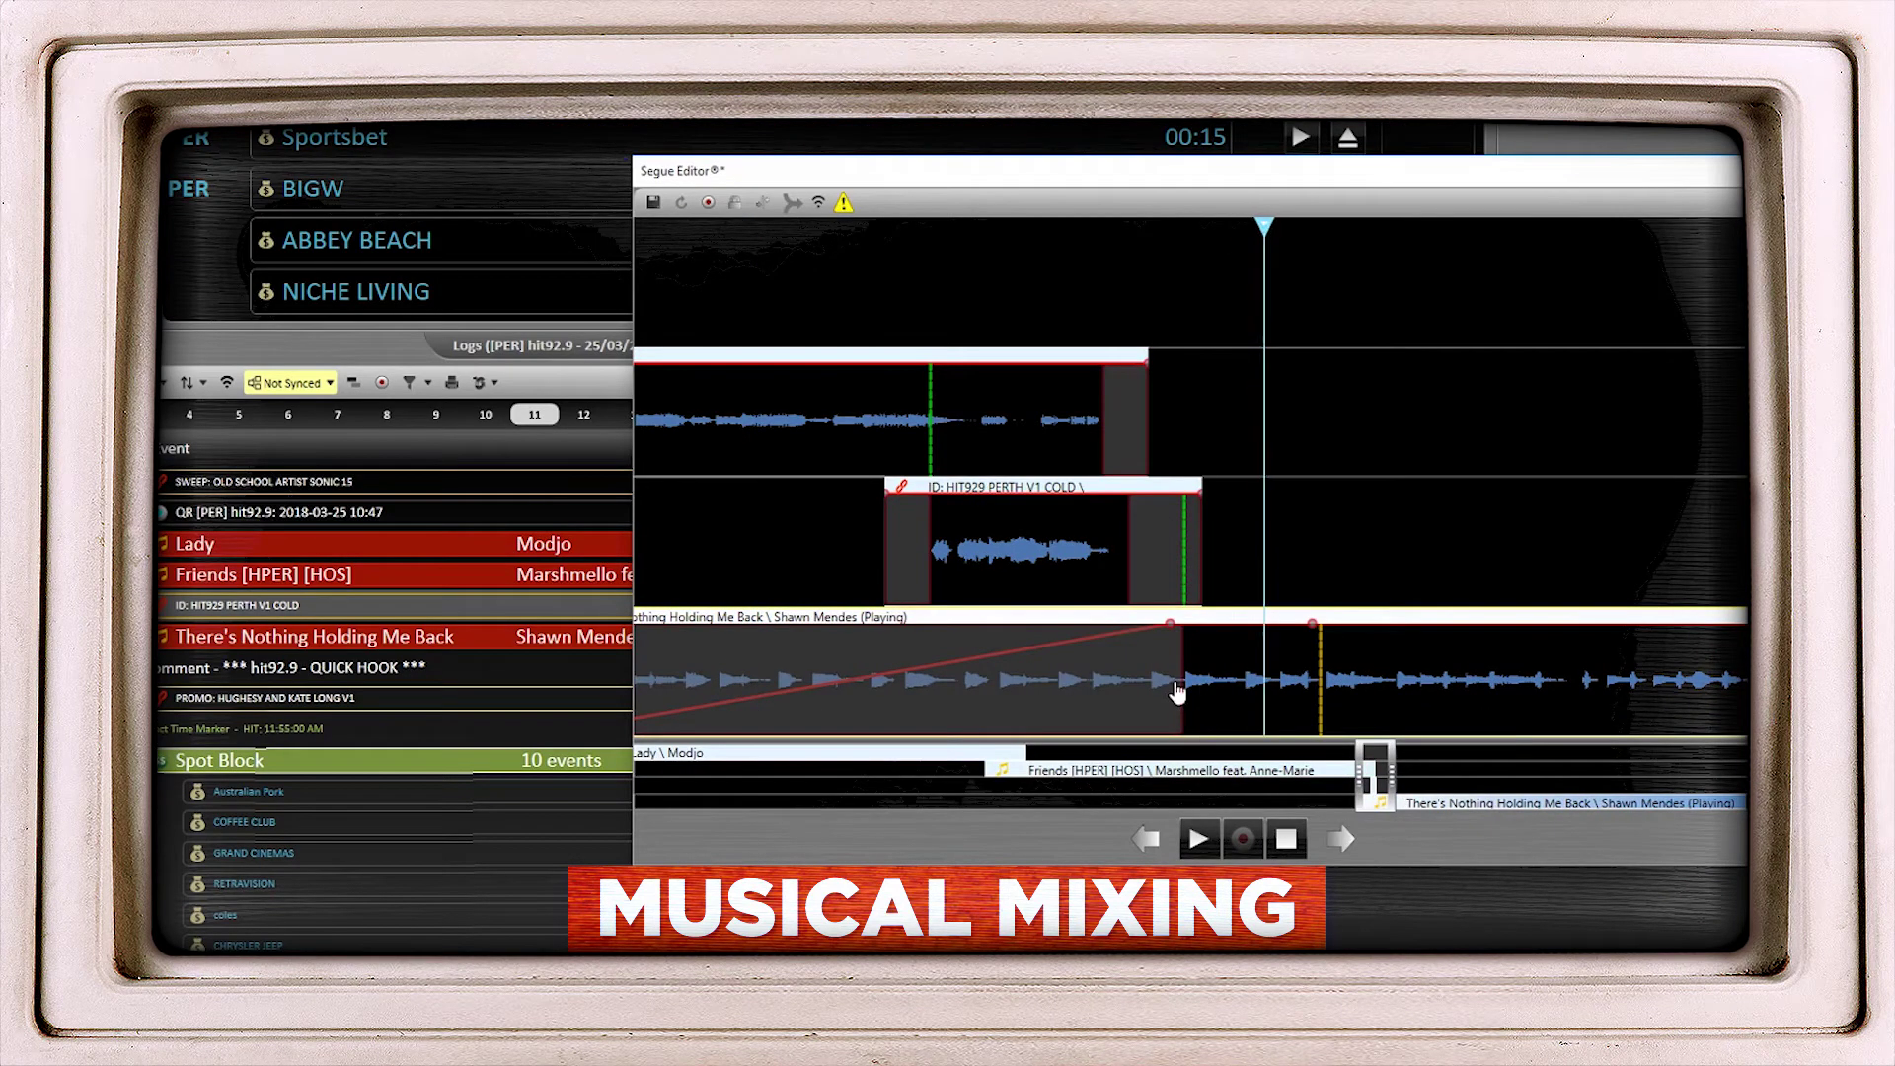
key("space")
left_click_drag(1183, 672, 1244, 671)
left_click(1030, 314)
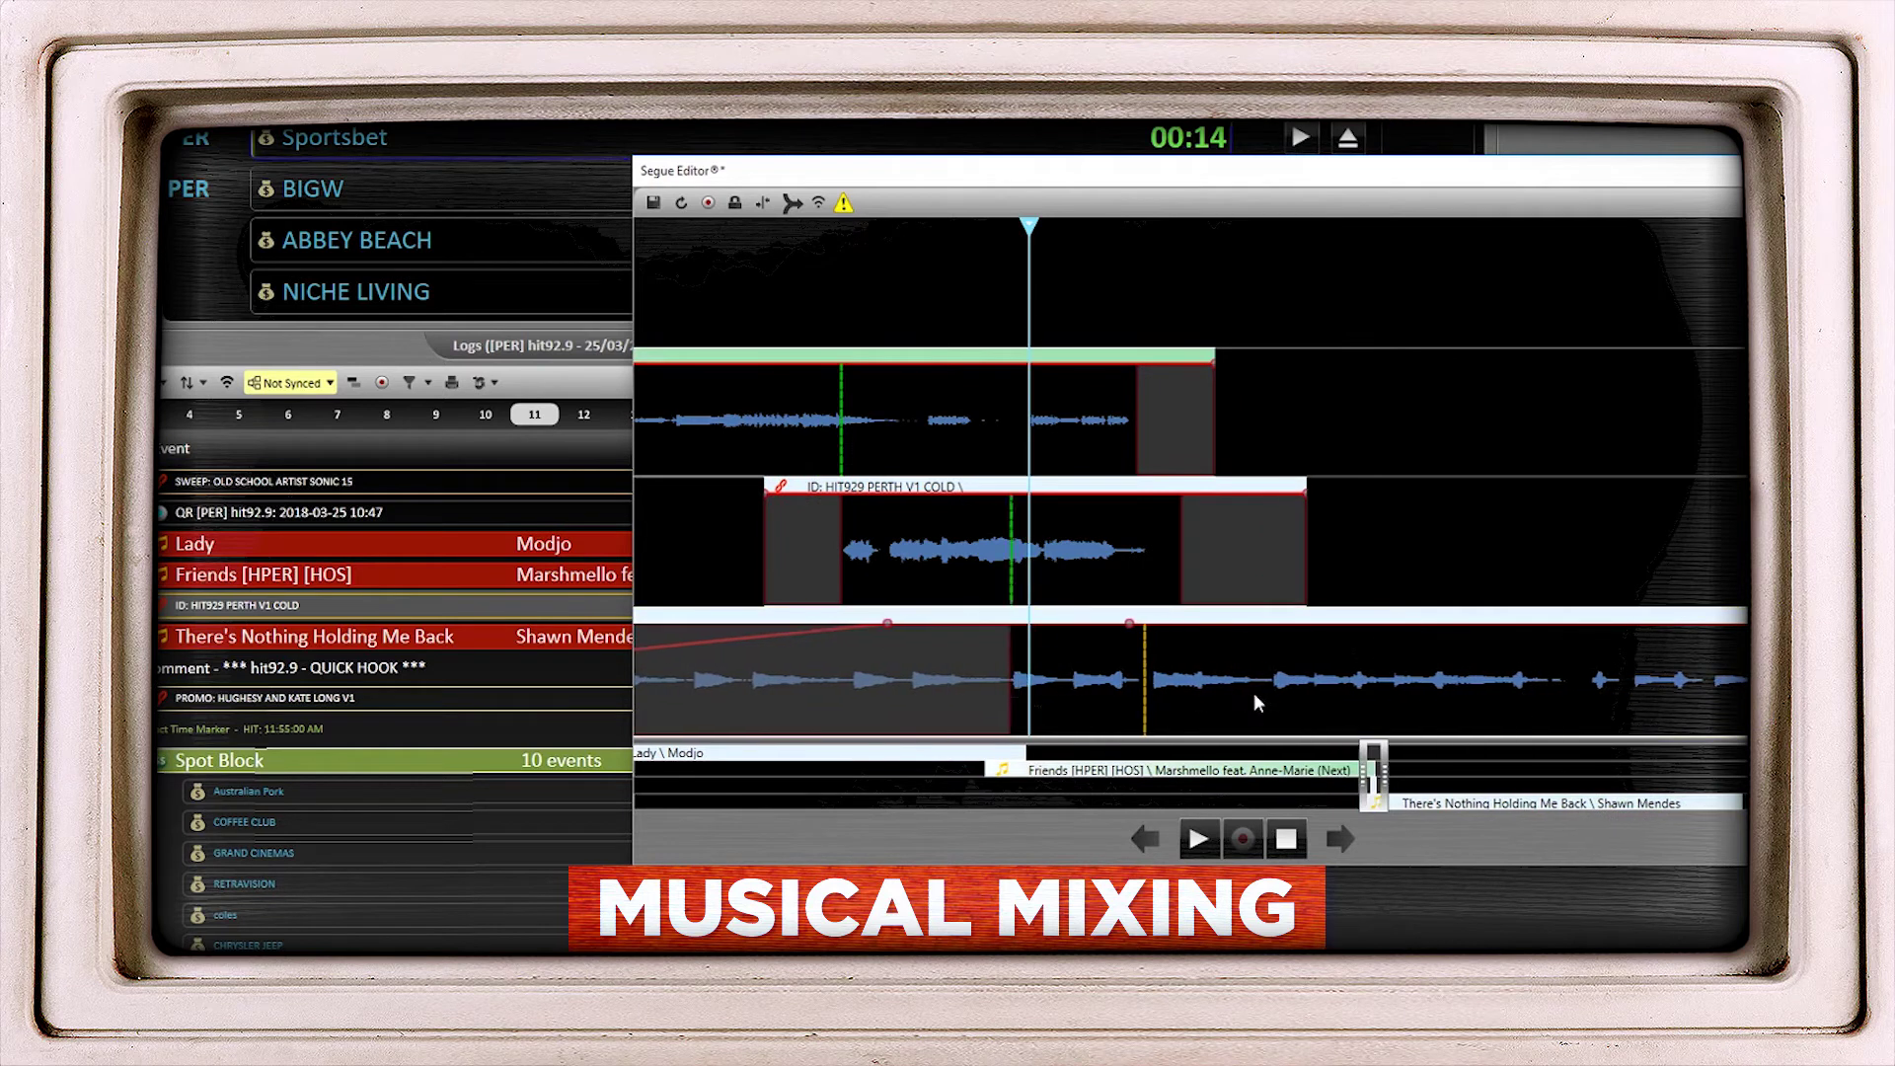
Nudge the station ID and There's Nothing Holding Me Back against the end of Friends, and play the transition.
left_click_drag(1254, 694, 1269, 694)
left_click_drag(1134, 577, 1119, 578)
left_click_drag(1226, 679, 1205, 679)
left_click_drag(1122, 567, 1157, 567)
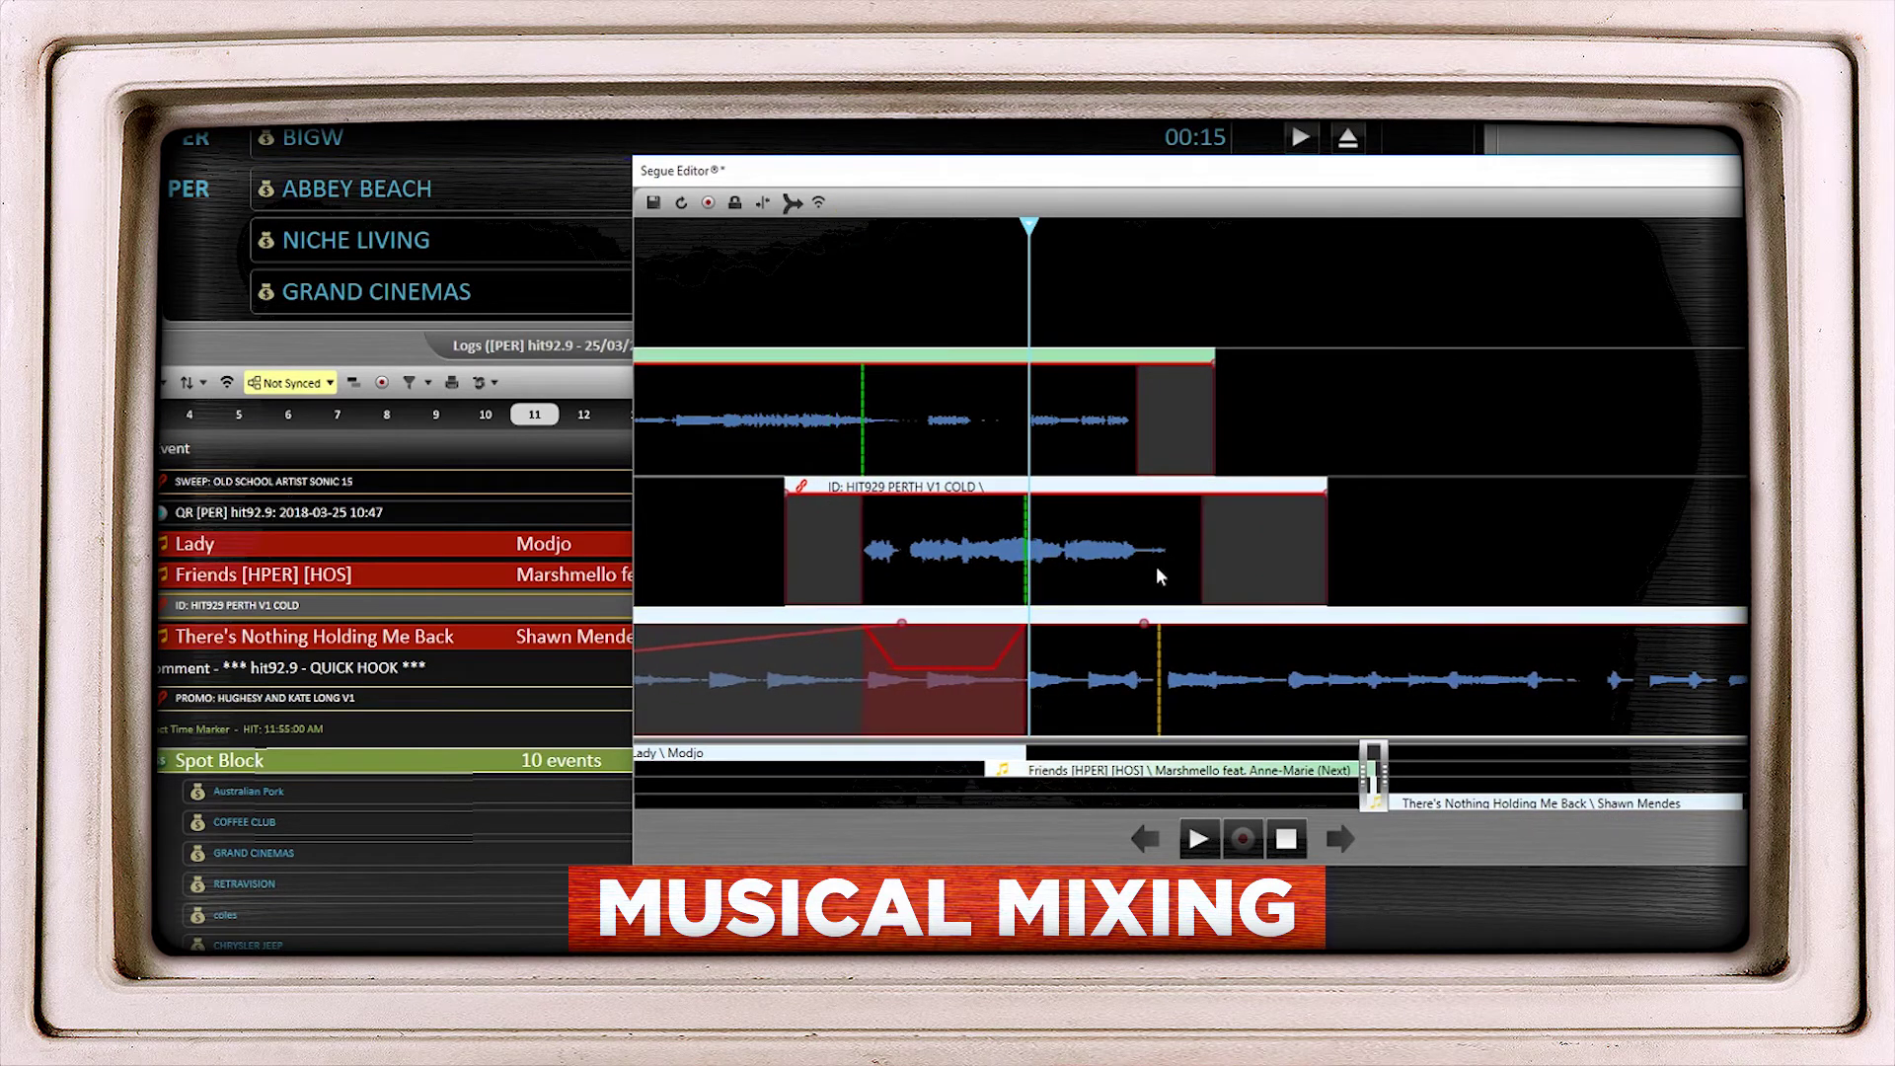
left_click(713, 296)
key("space")
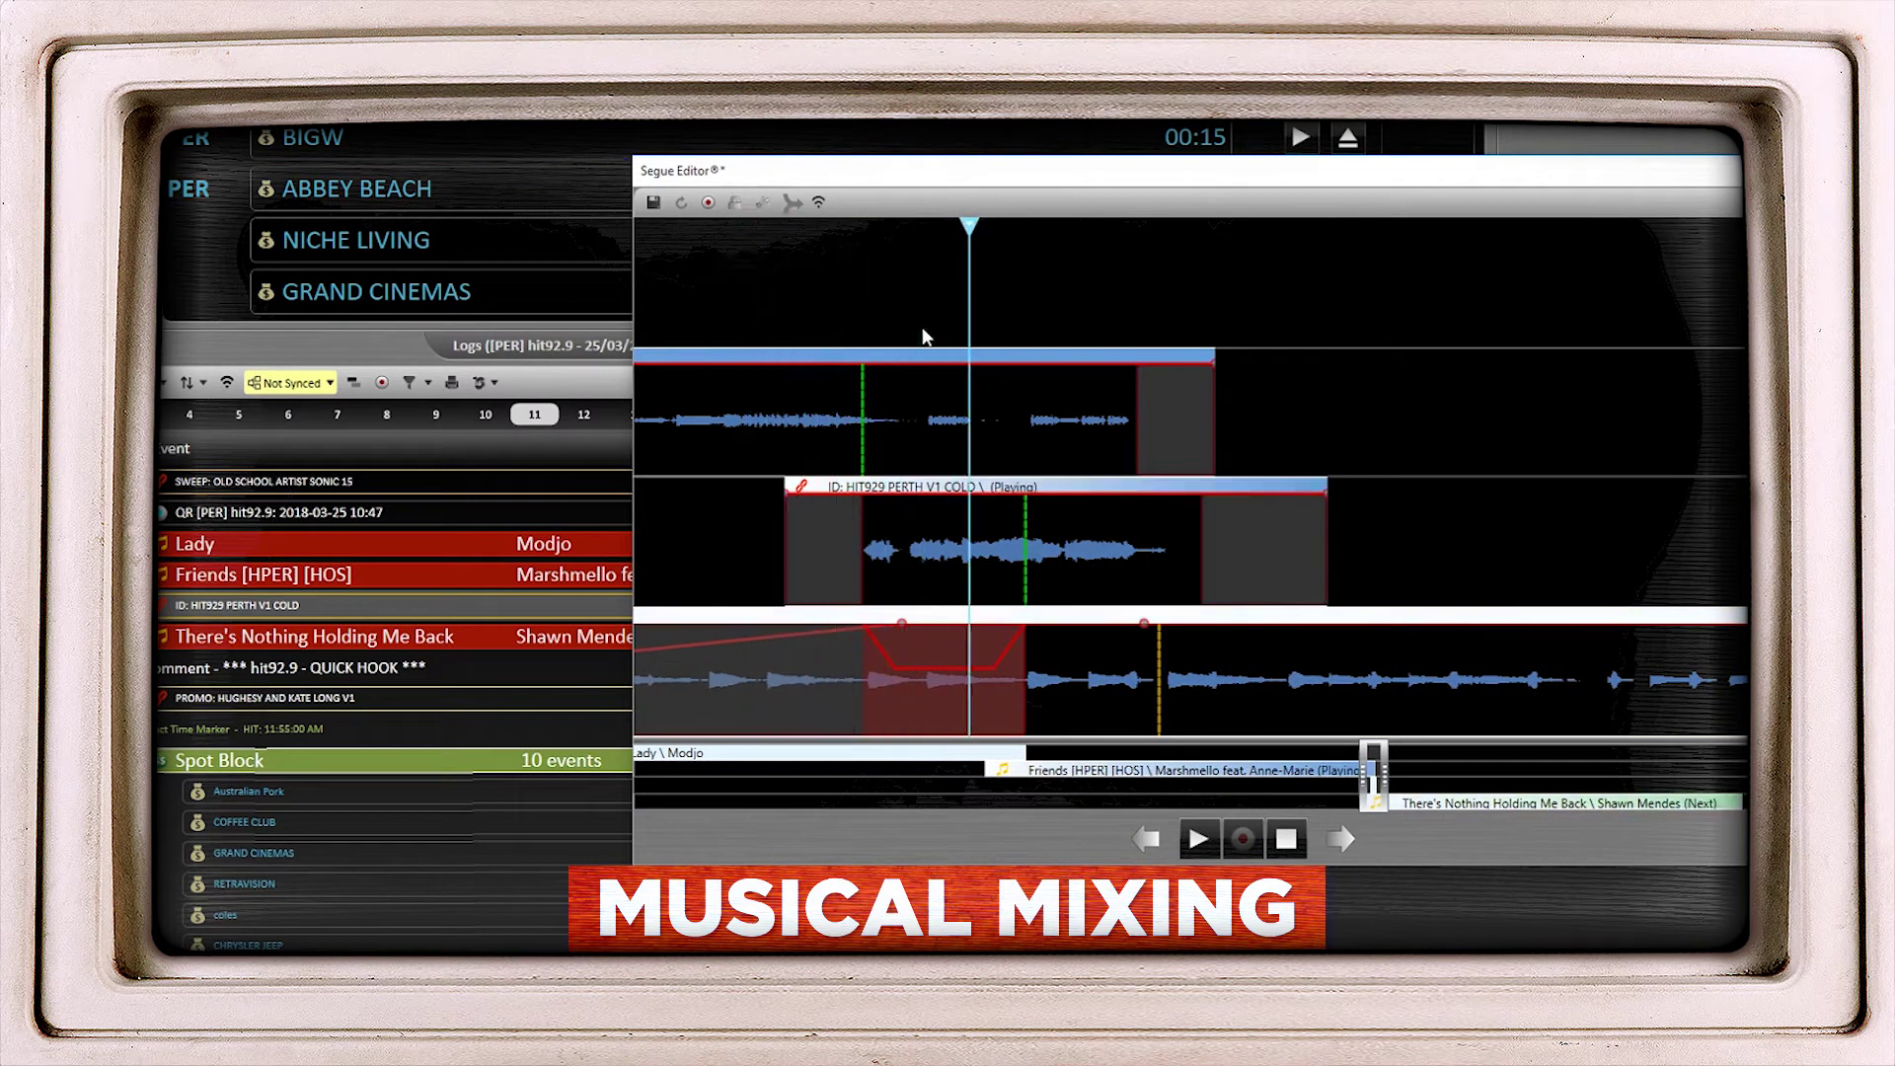
key("space")
Insert two volume points near the end of Friends and a lowered one within There's Nothing Holding Me Back's entry.
right_click(989, 372)
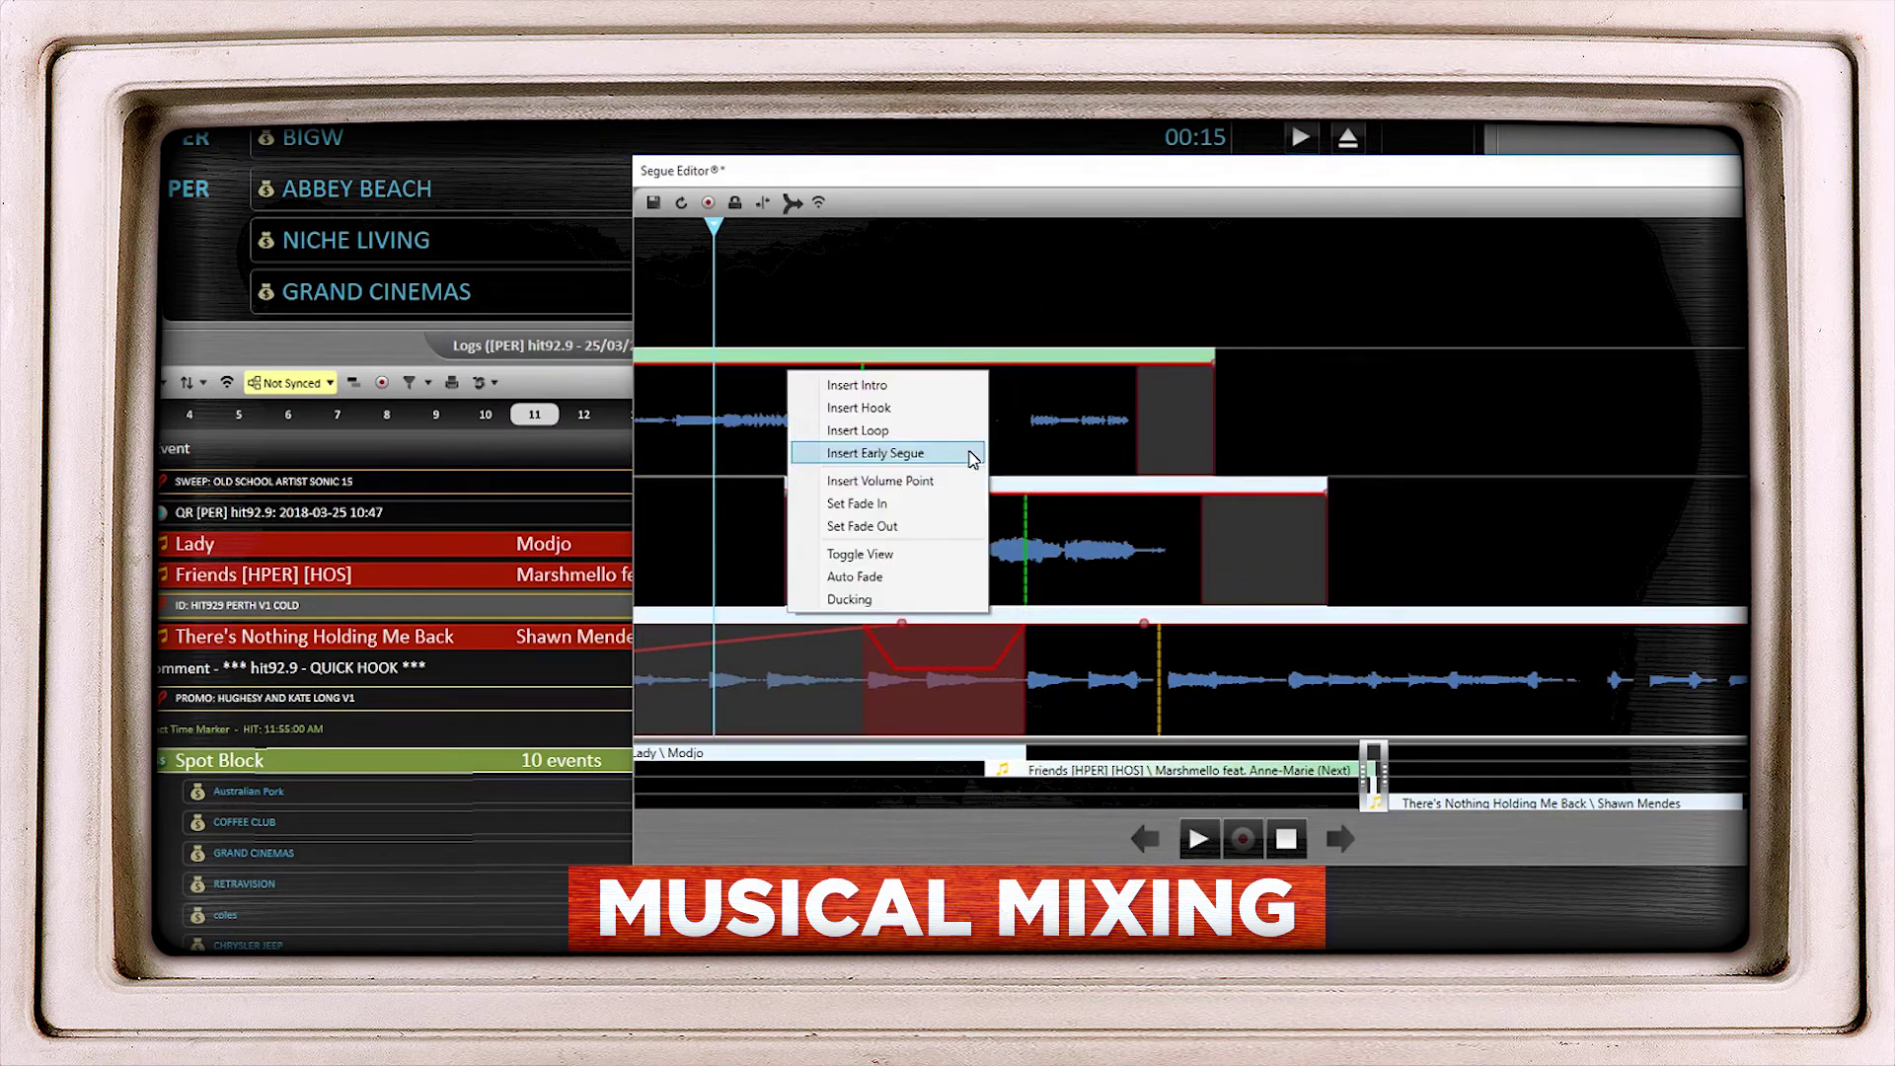
left_click(974, 455)
right_click(1124, 422)
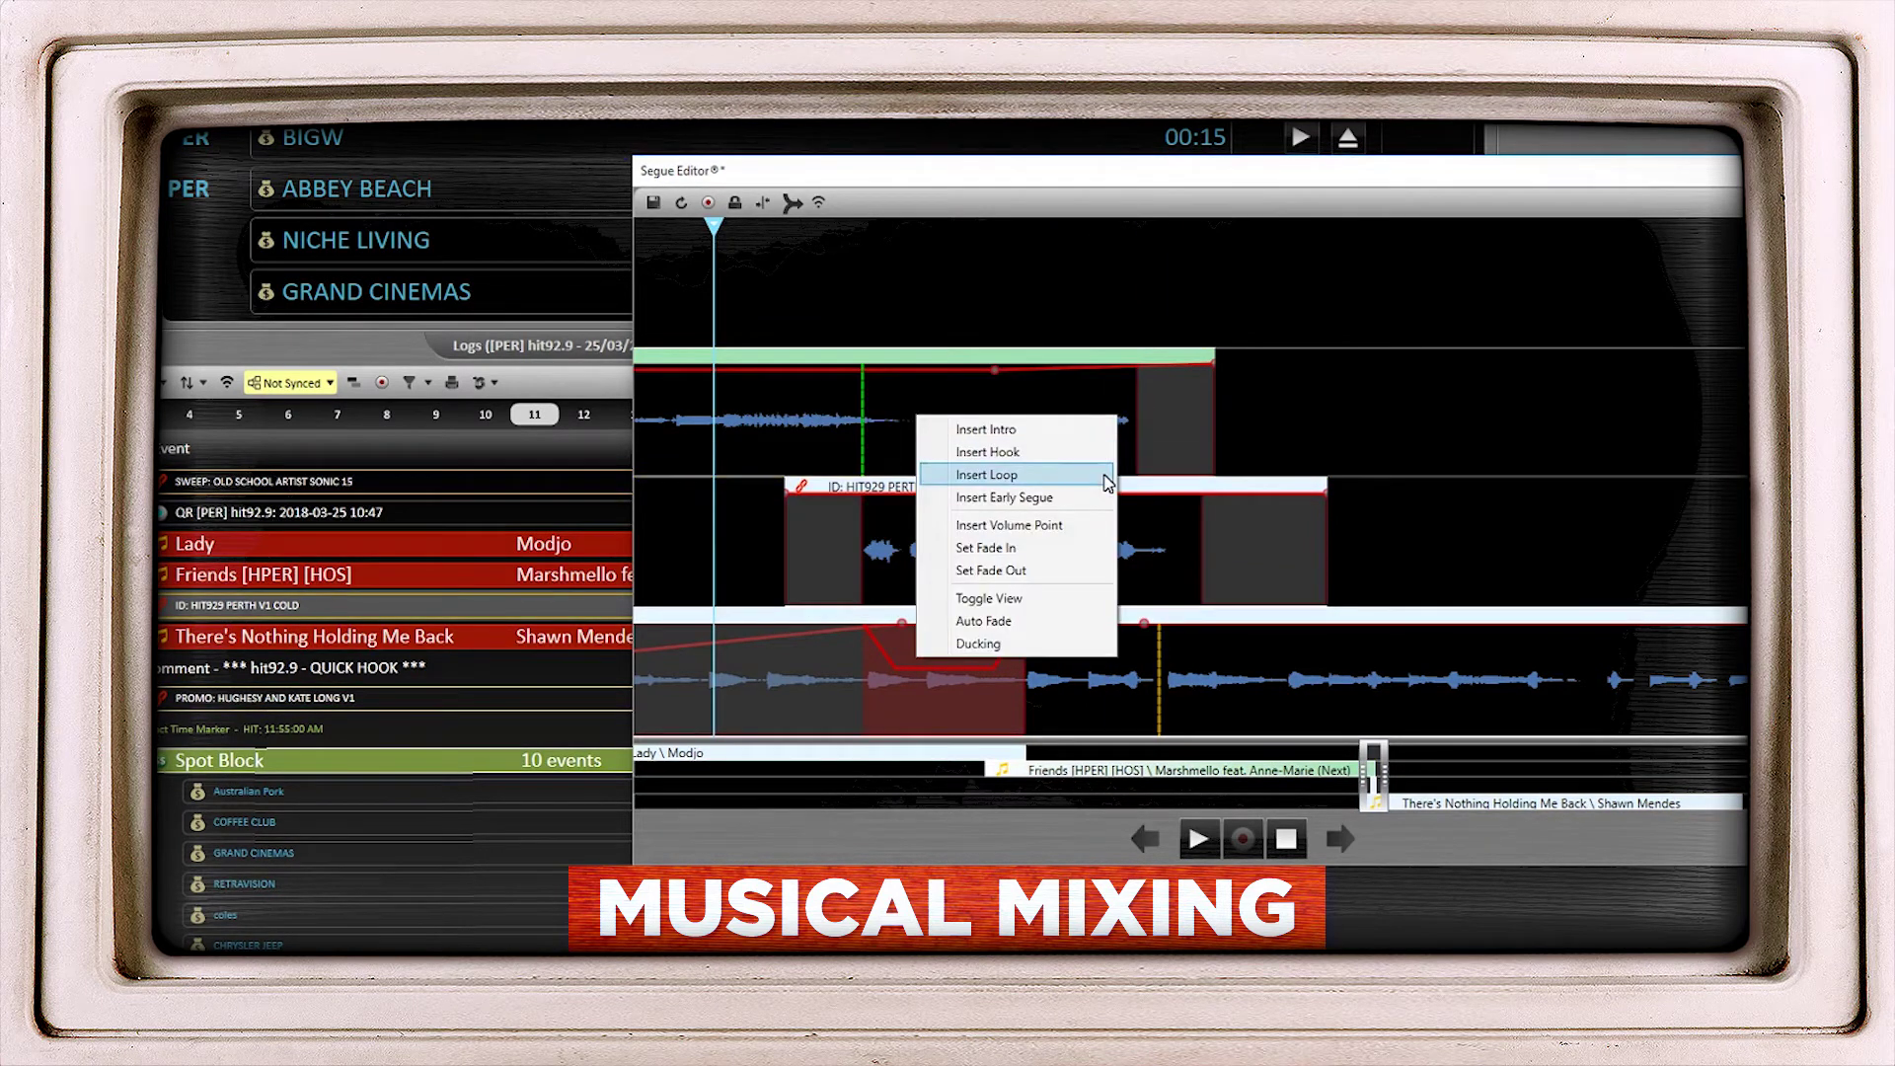
left_click(1094, 523)
right_click(1041, 660)
left_click(948, 766)
Lower the starting volume of the Perth station ID slightly and play the full segue.
left_click(784, 296)
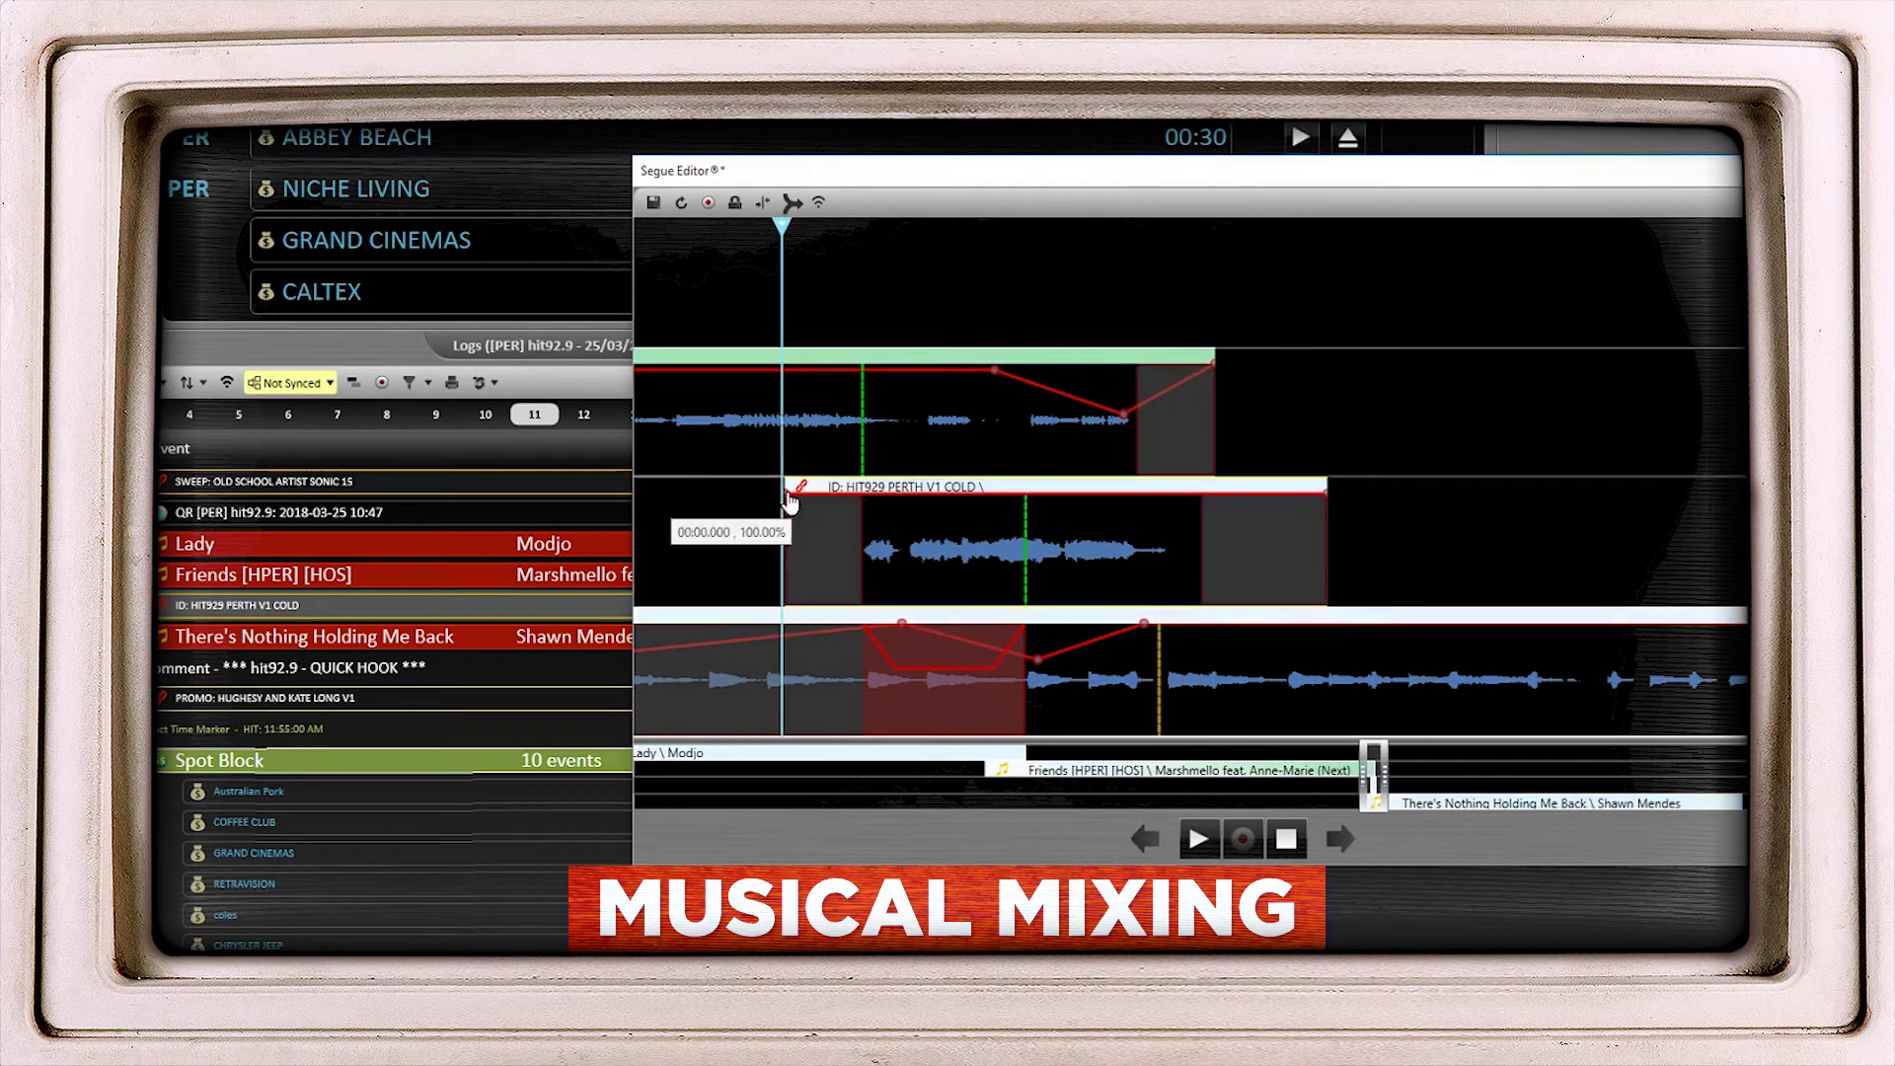
left_click_drag(786, 493, 787, 510)
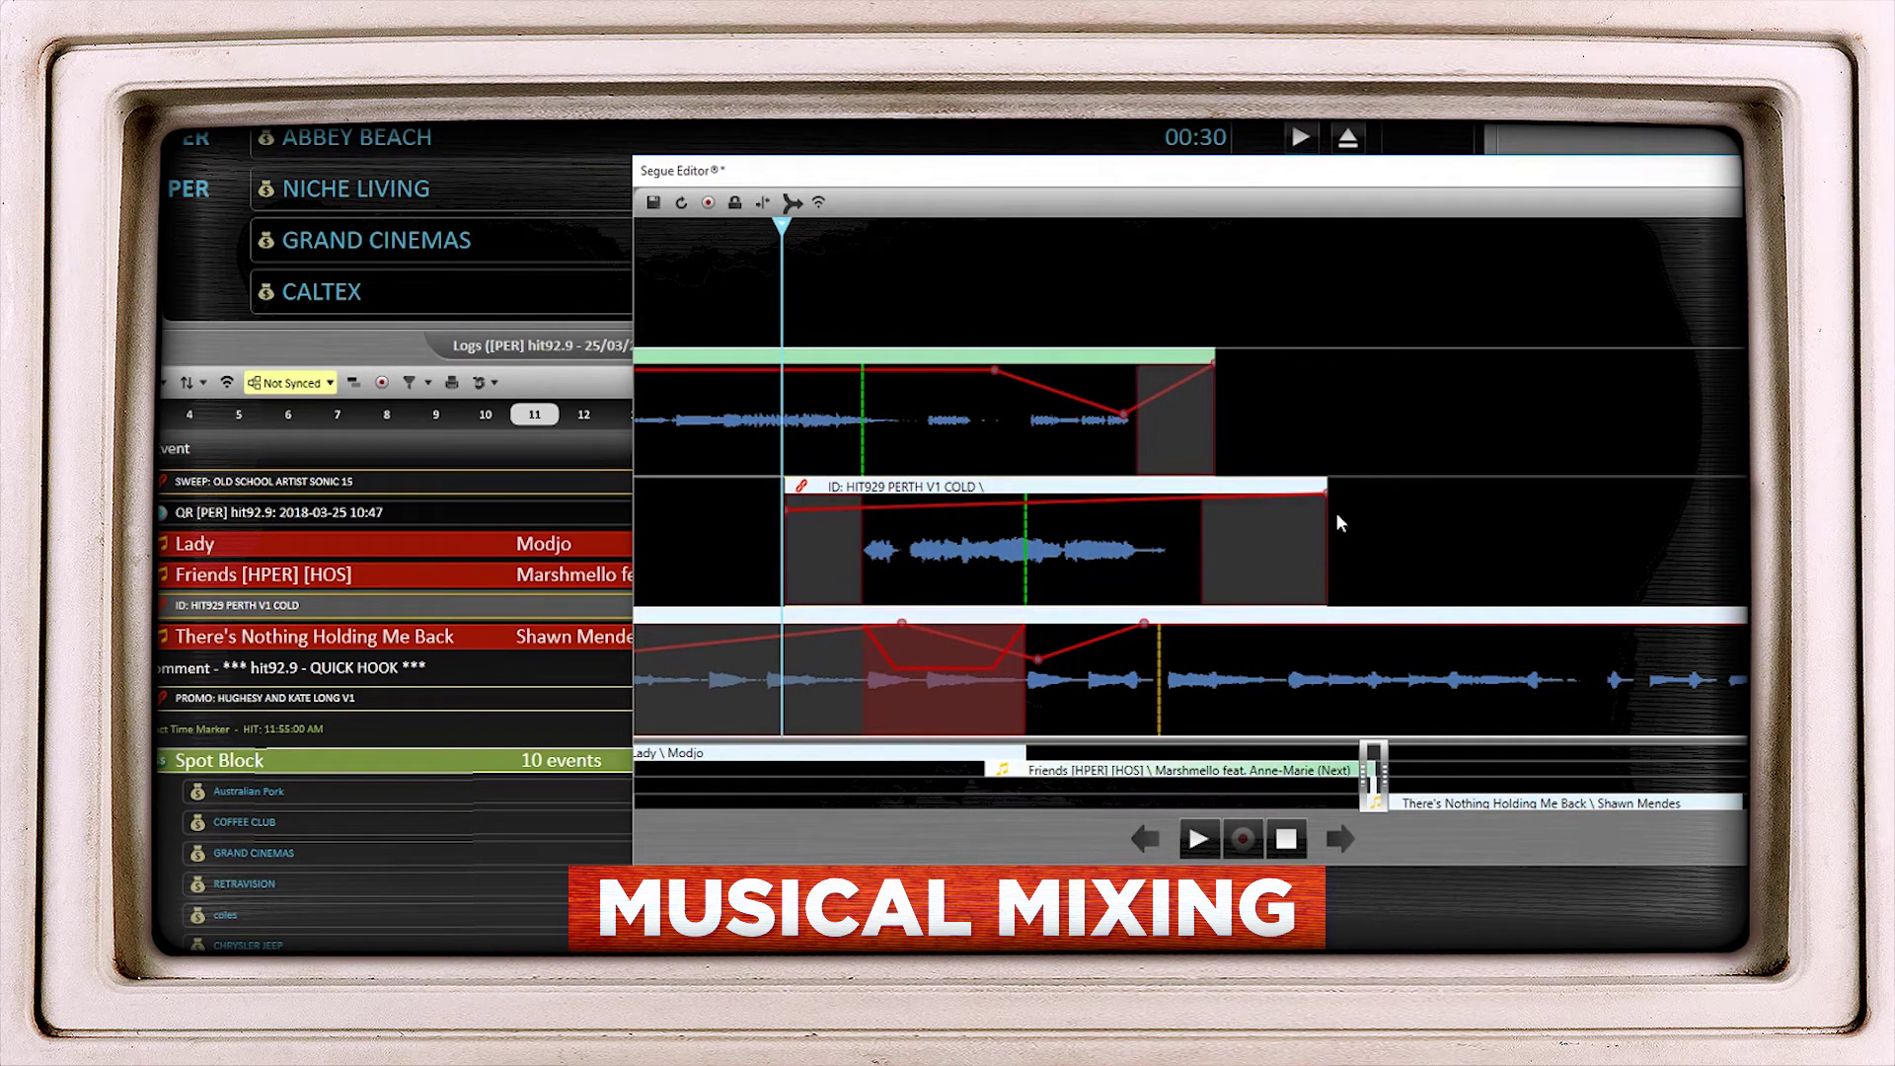
key("space")
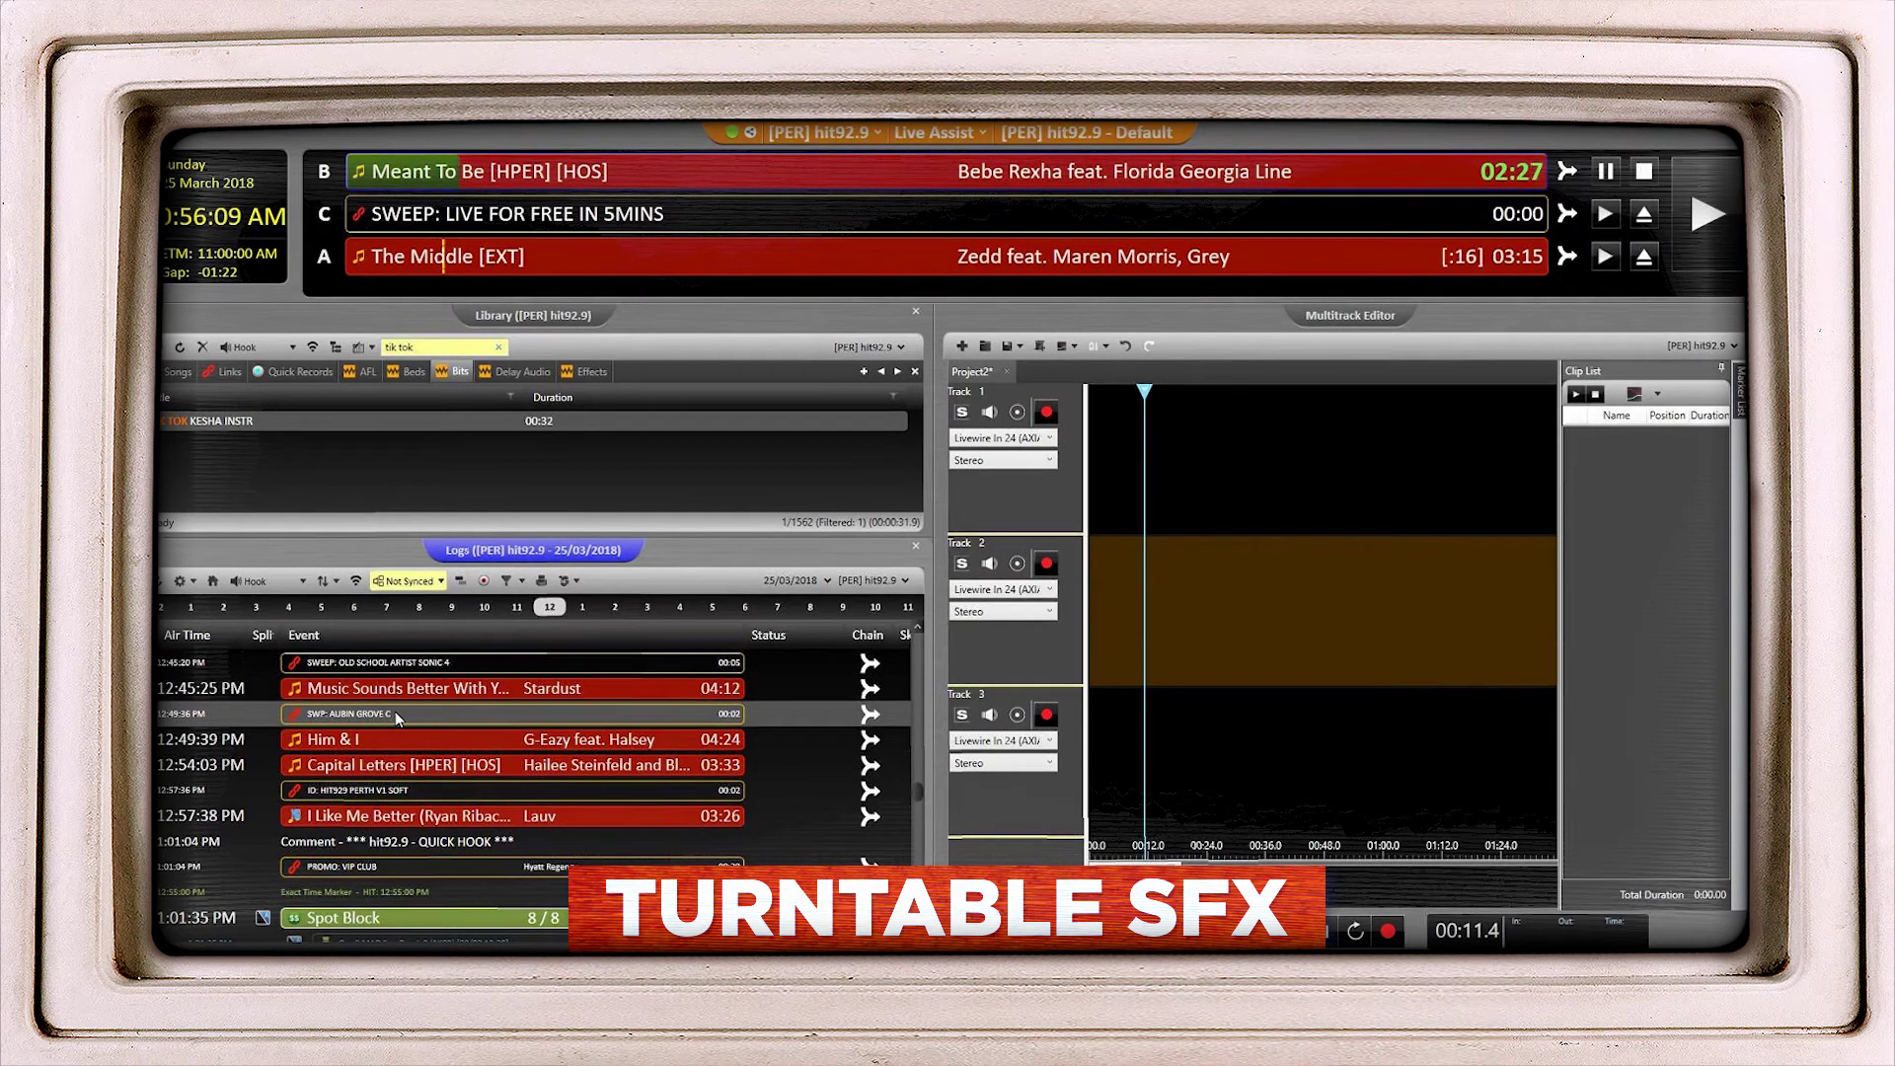
Open the segue around SWP: AUBIN GROVE C and turn off Auto Fade and Ducking on Music Sounds Better With You.
left_click(371, 740)
left_click(372, 715)
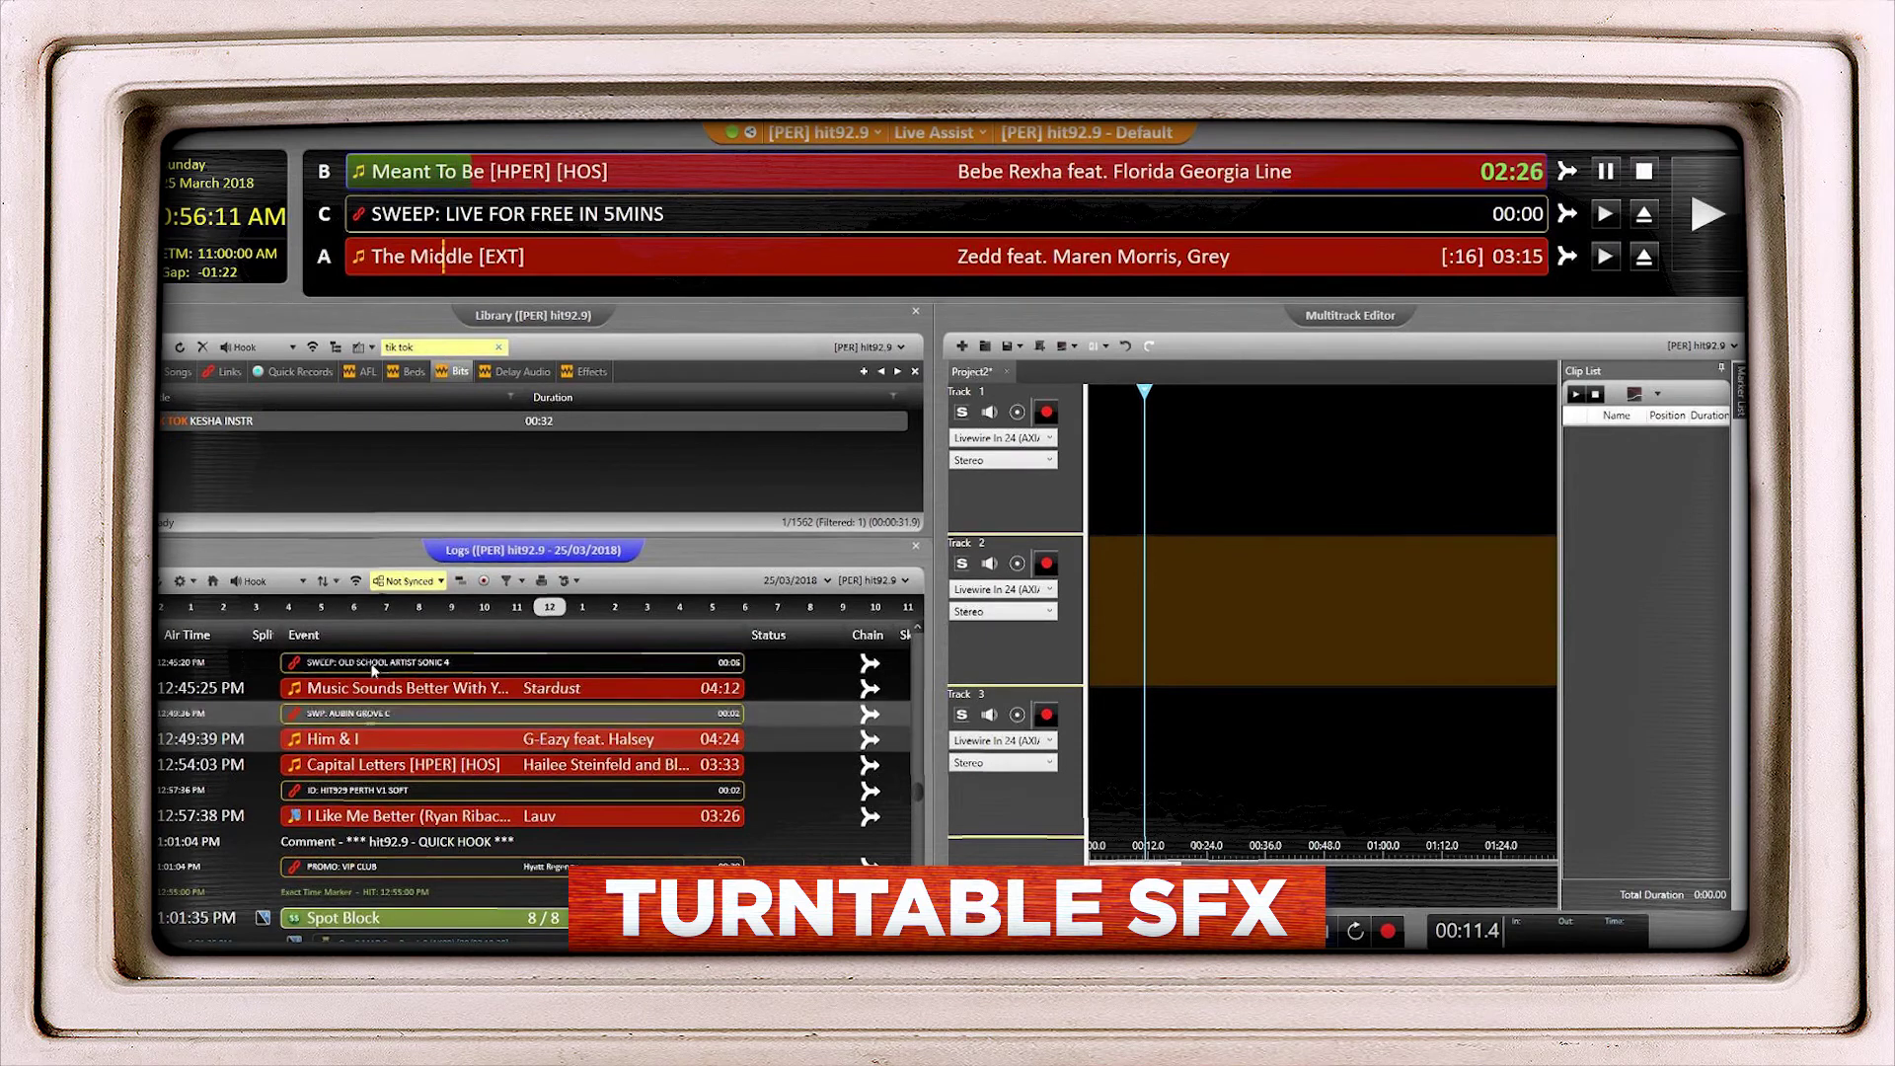
left_click(461, 582)
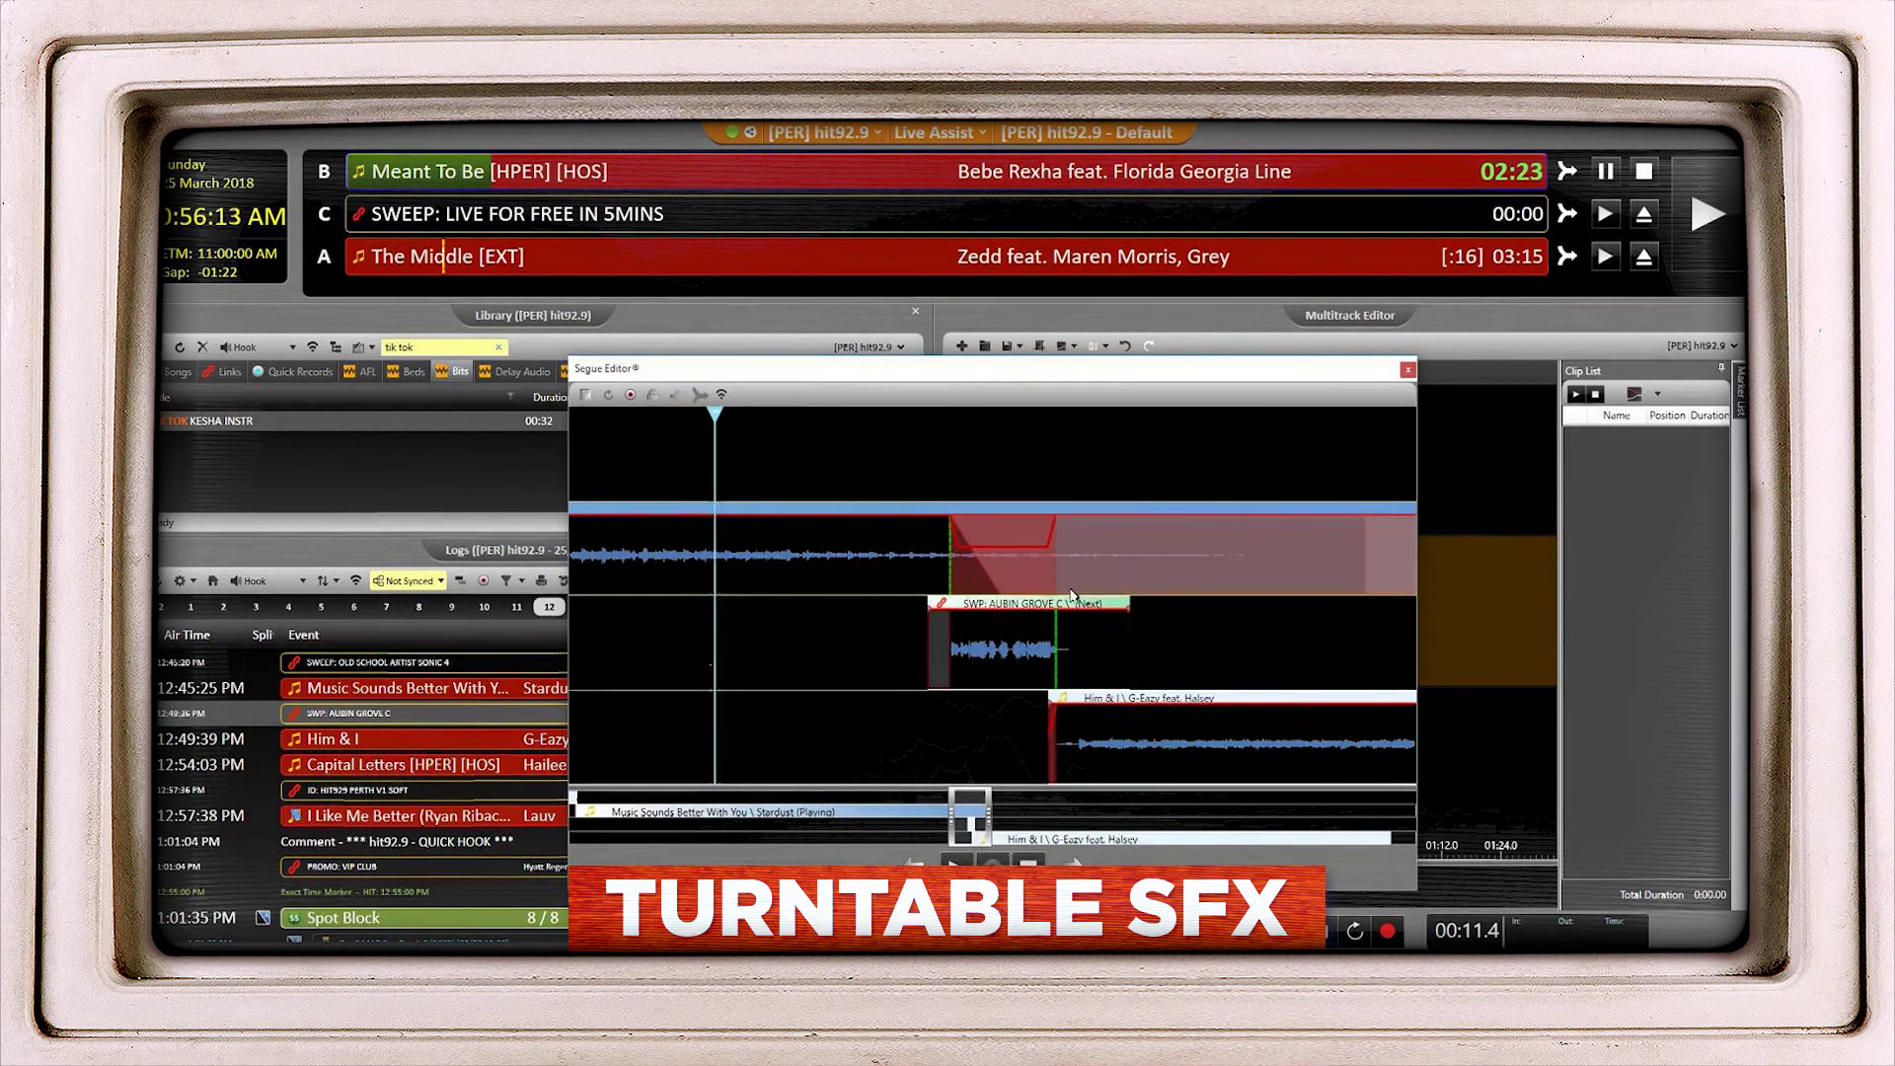
left_click_drag(915, 673, 826, 676)
right_click(779, 560)
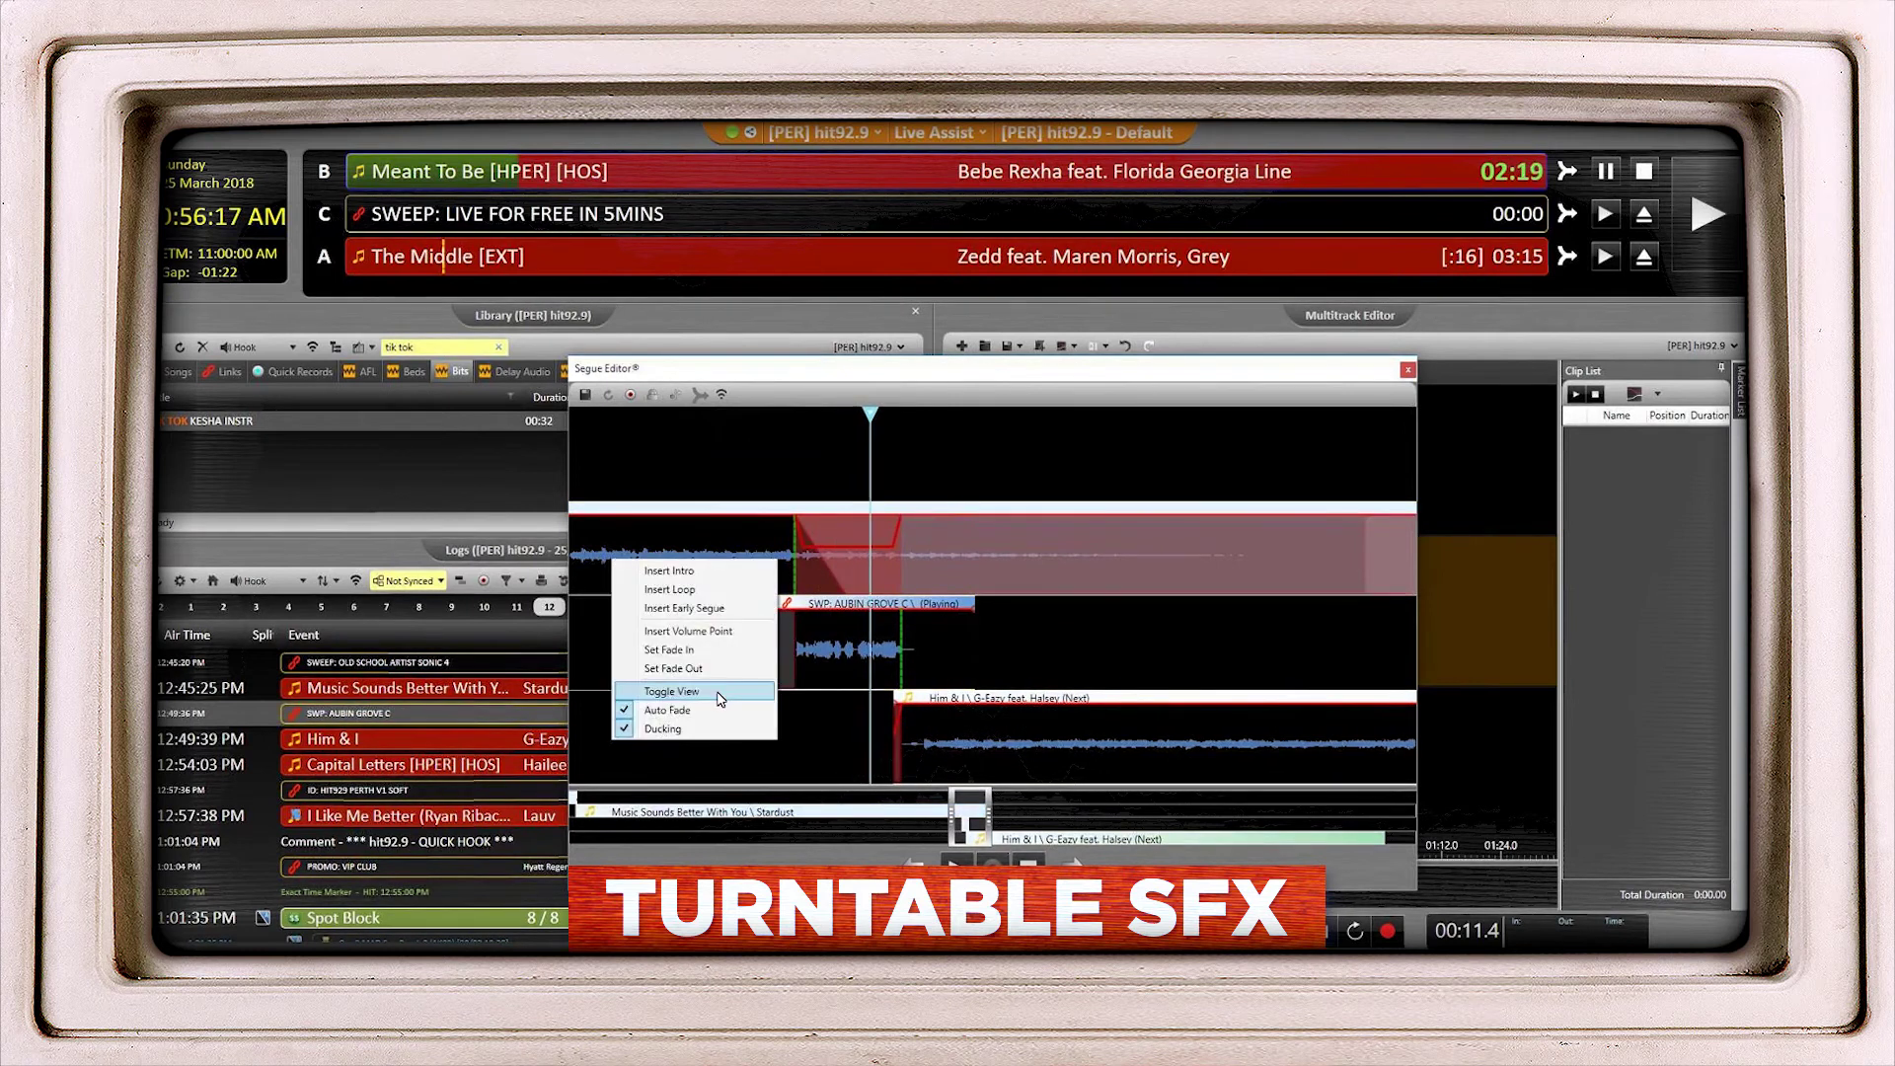
left_click(720, 695)
right_click(740, 572)
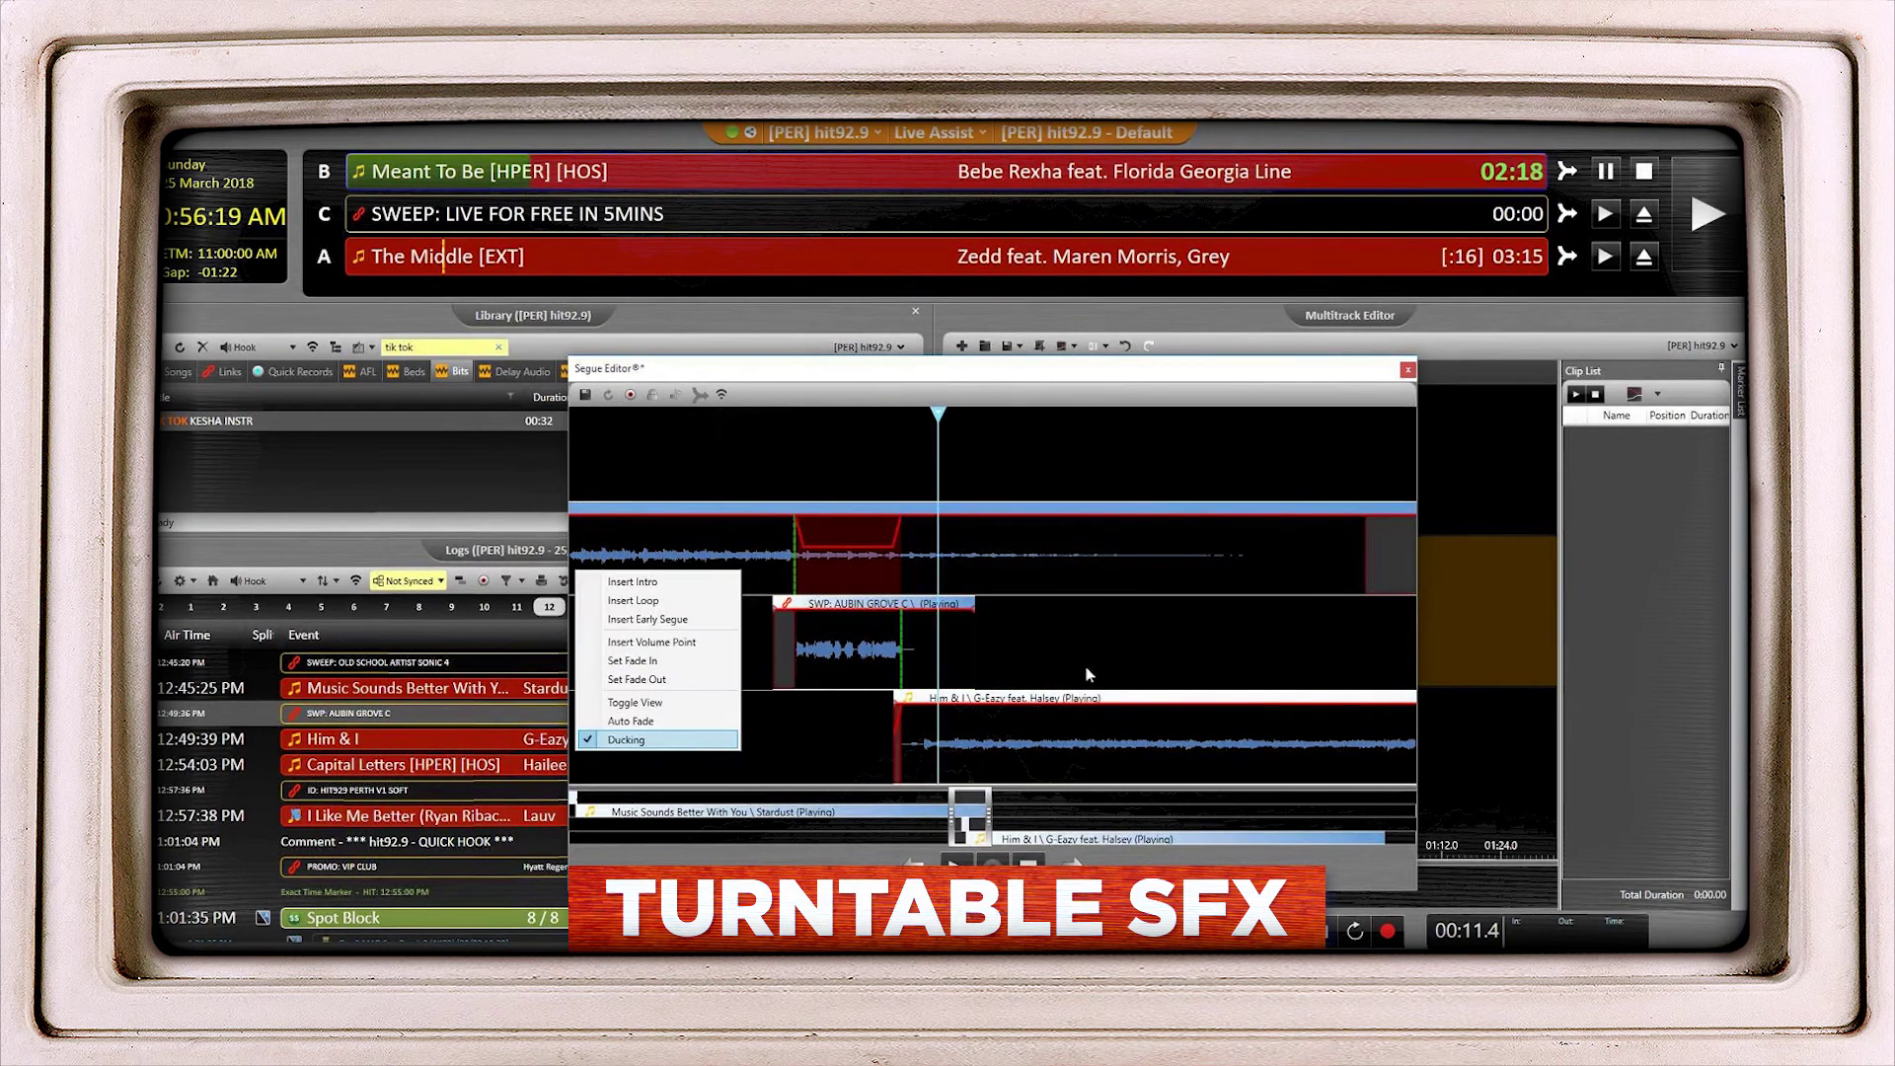
Try trimming Music Sounds Better With You shortly after the sweep, nudging Him & I earlier and playing the segue.
left_click_drag(1366, 540, 938, 641)
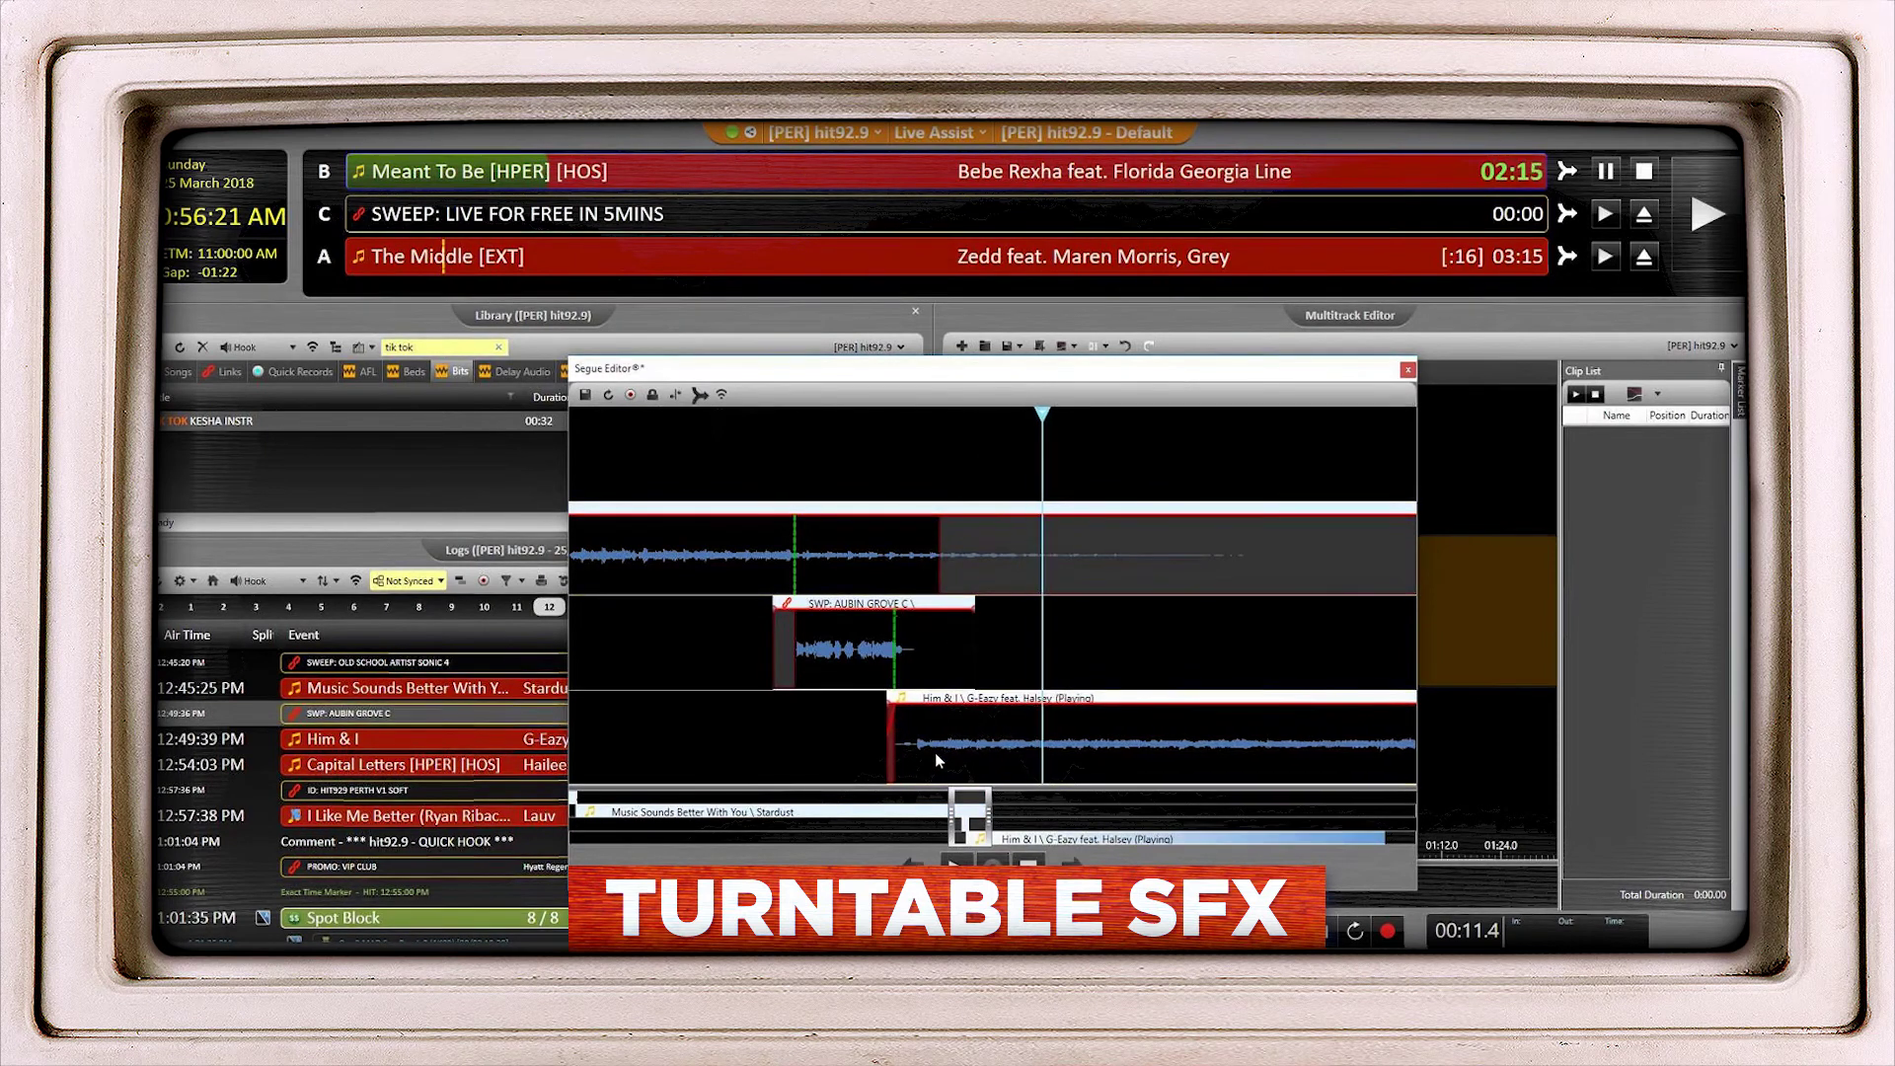
left_click_drag(940, 760, 930, 759)
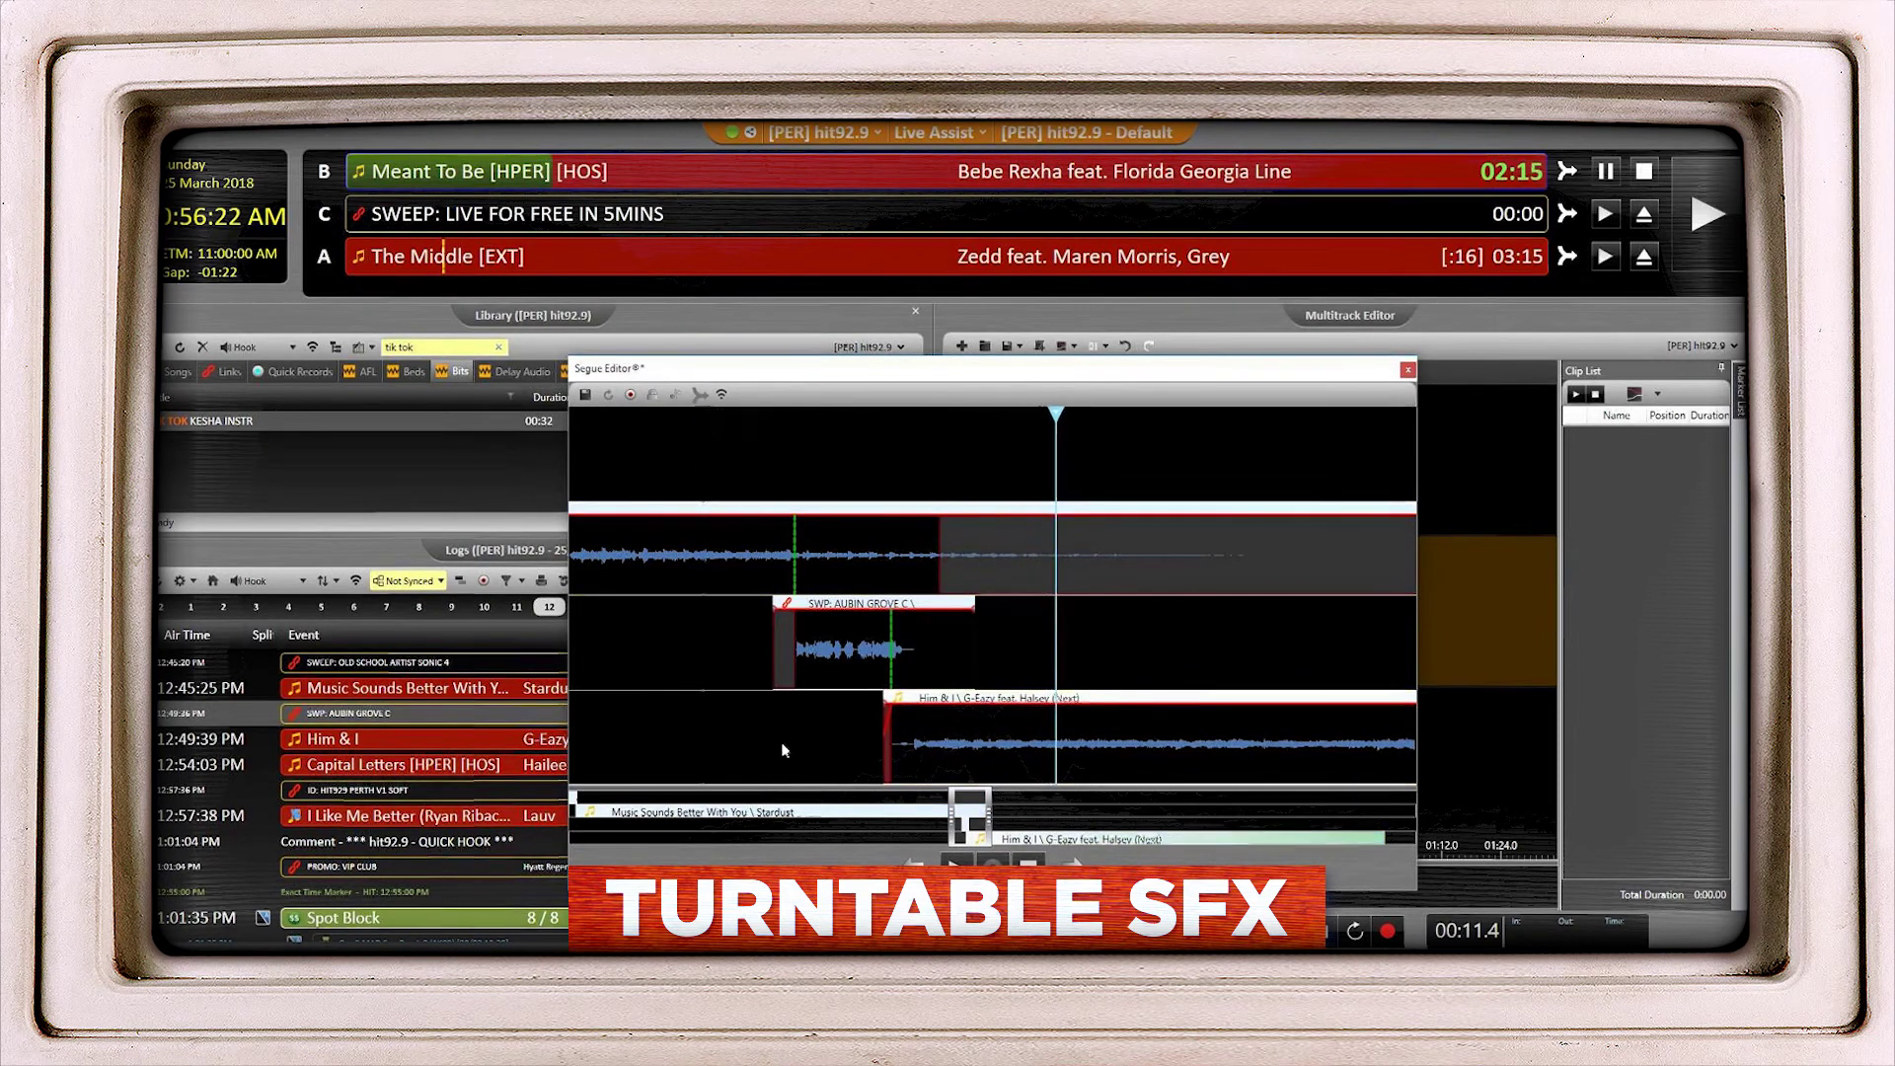
left_click(789, 505)
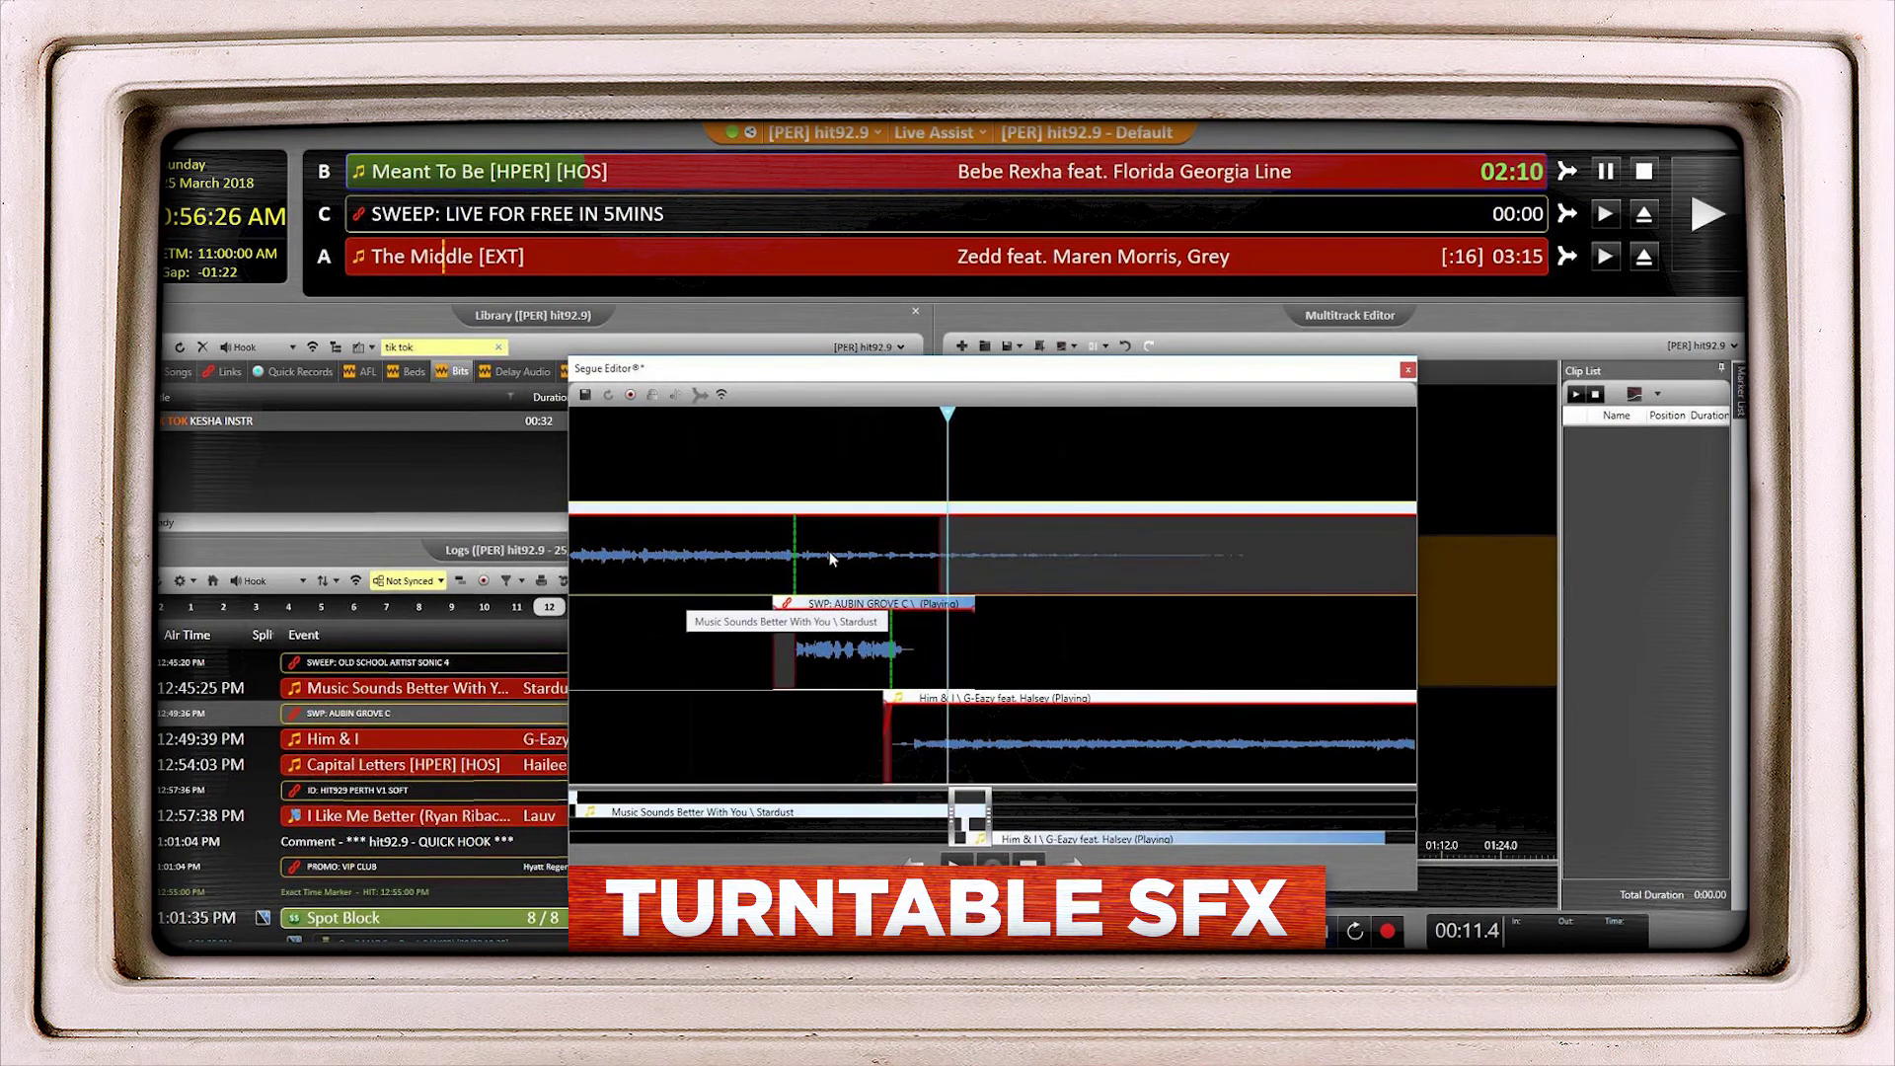
right_click(805, 529)
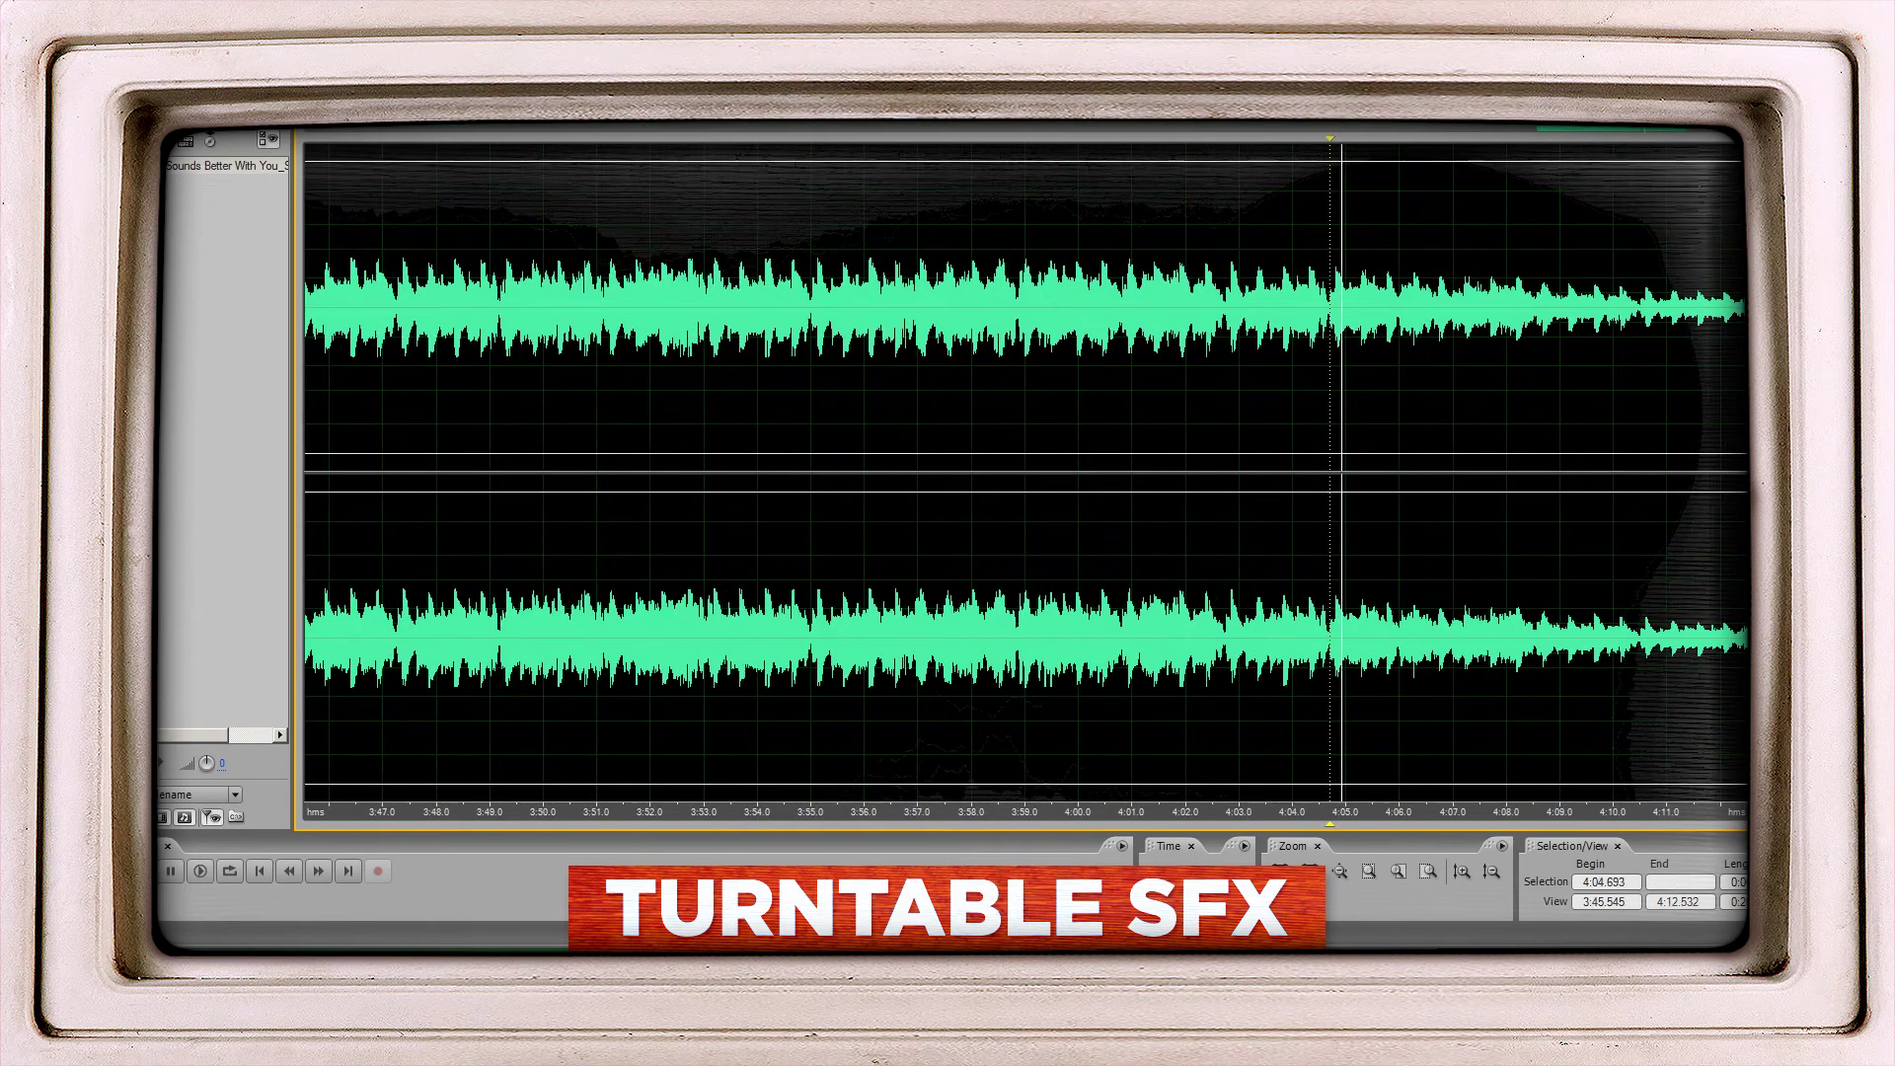
In Adobe Audition, play the fading outro of Music Sounds Better With You and select about 4:08 to 4:10.6.
left_click_drag(1330, 472, 1747, 472)
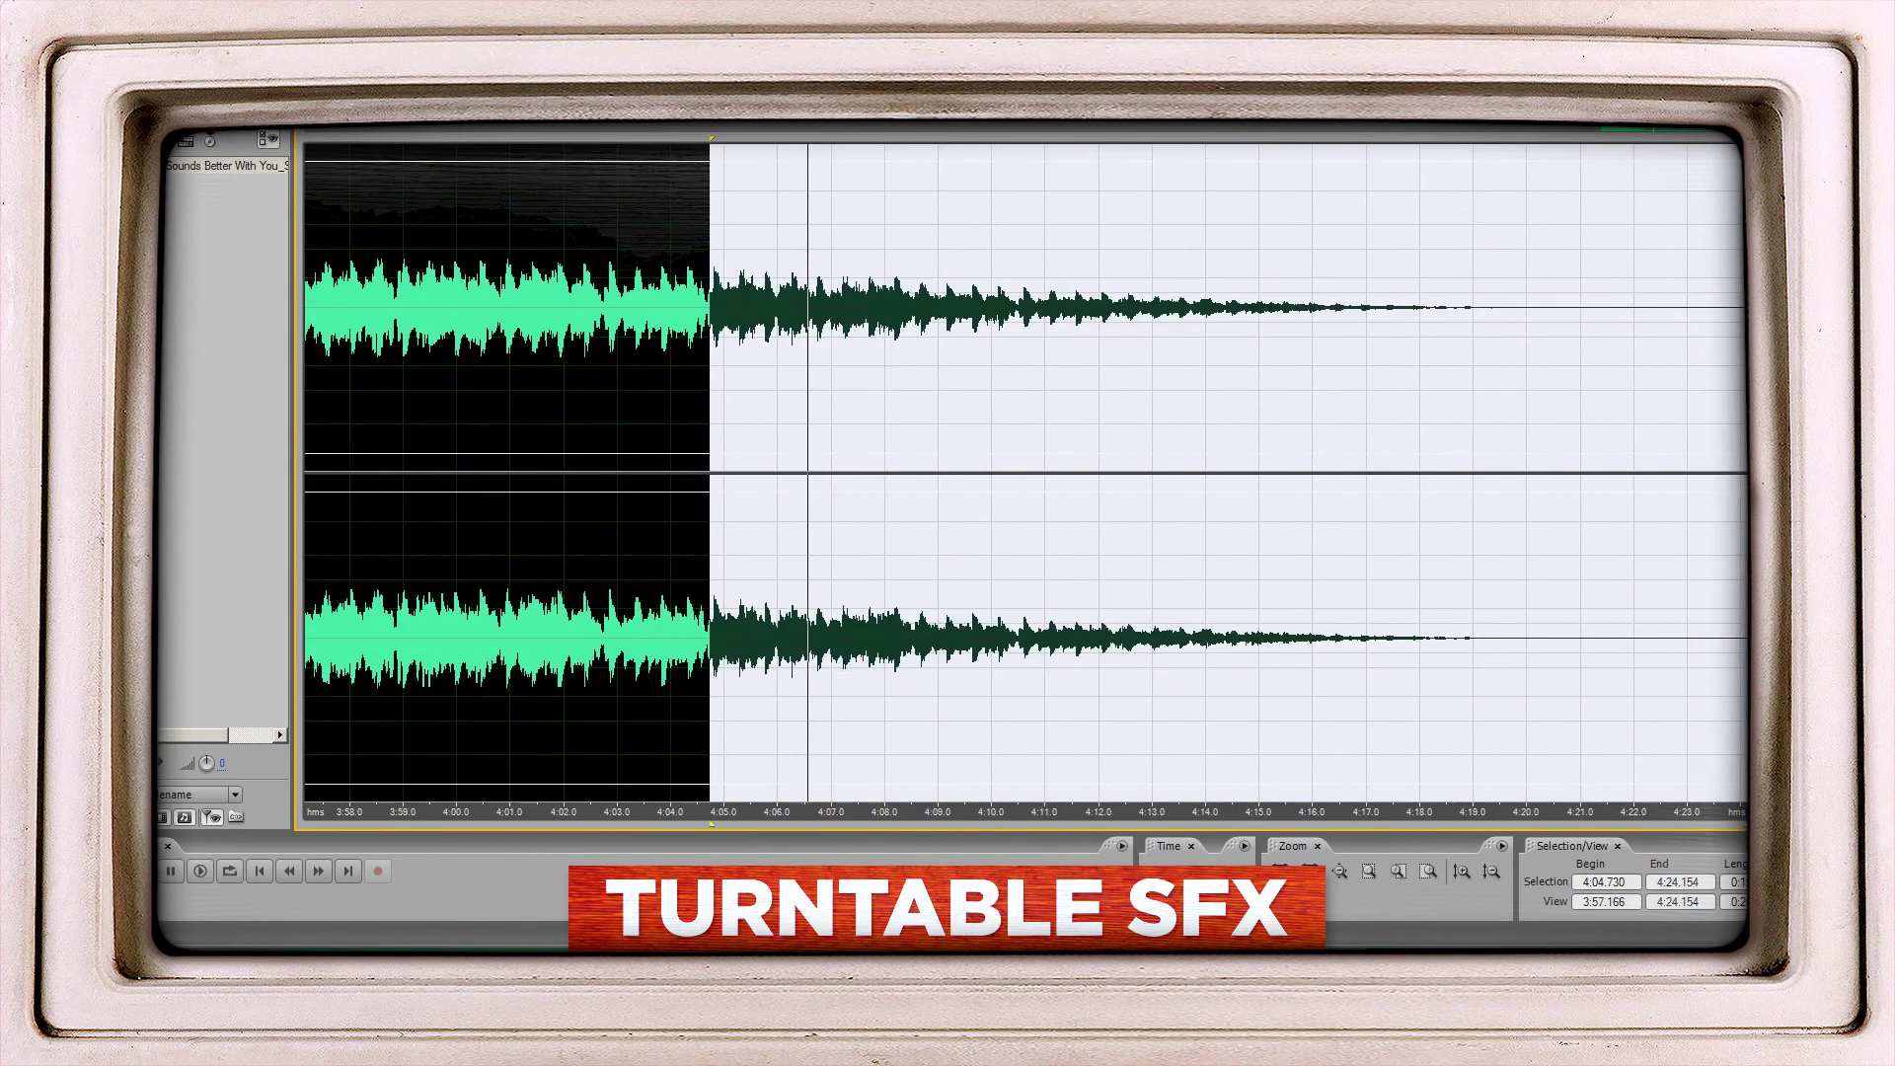
left_click(1185, 472)
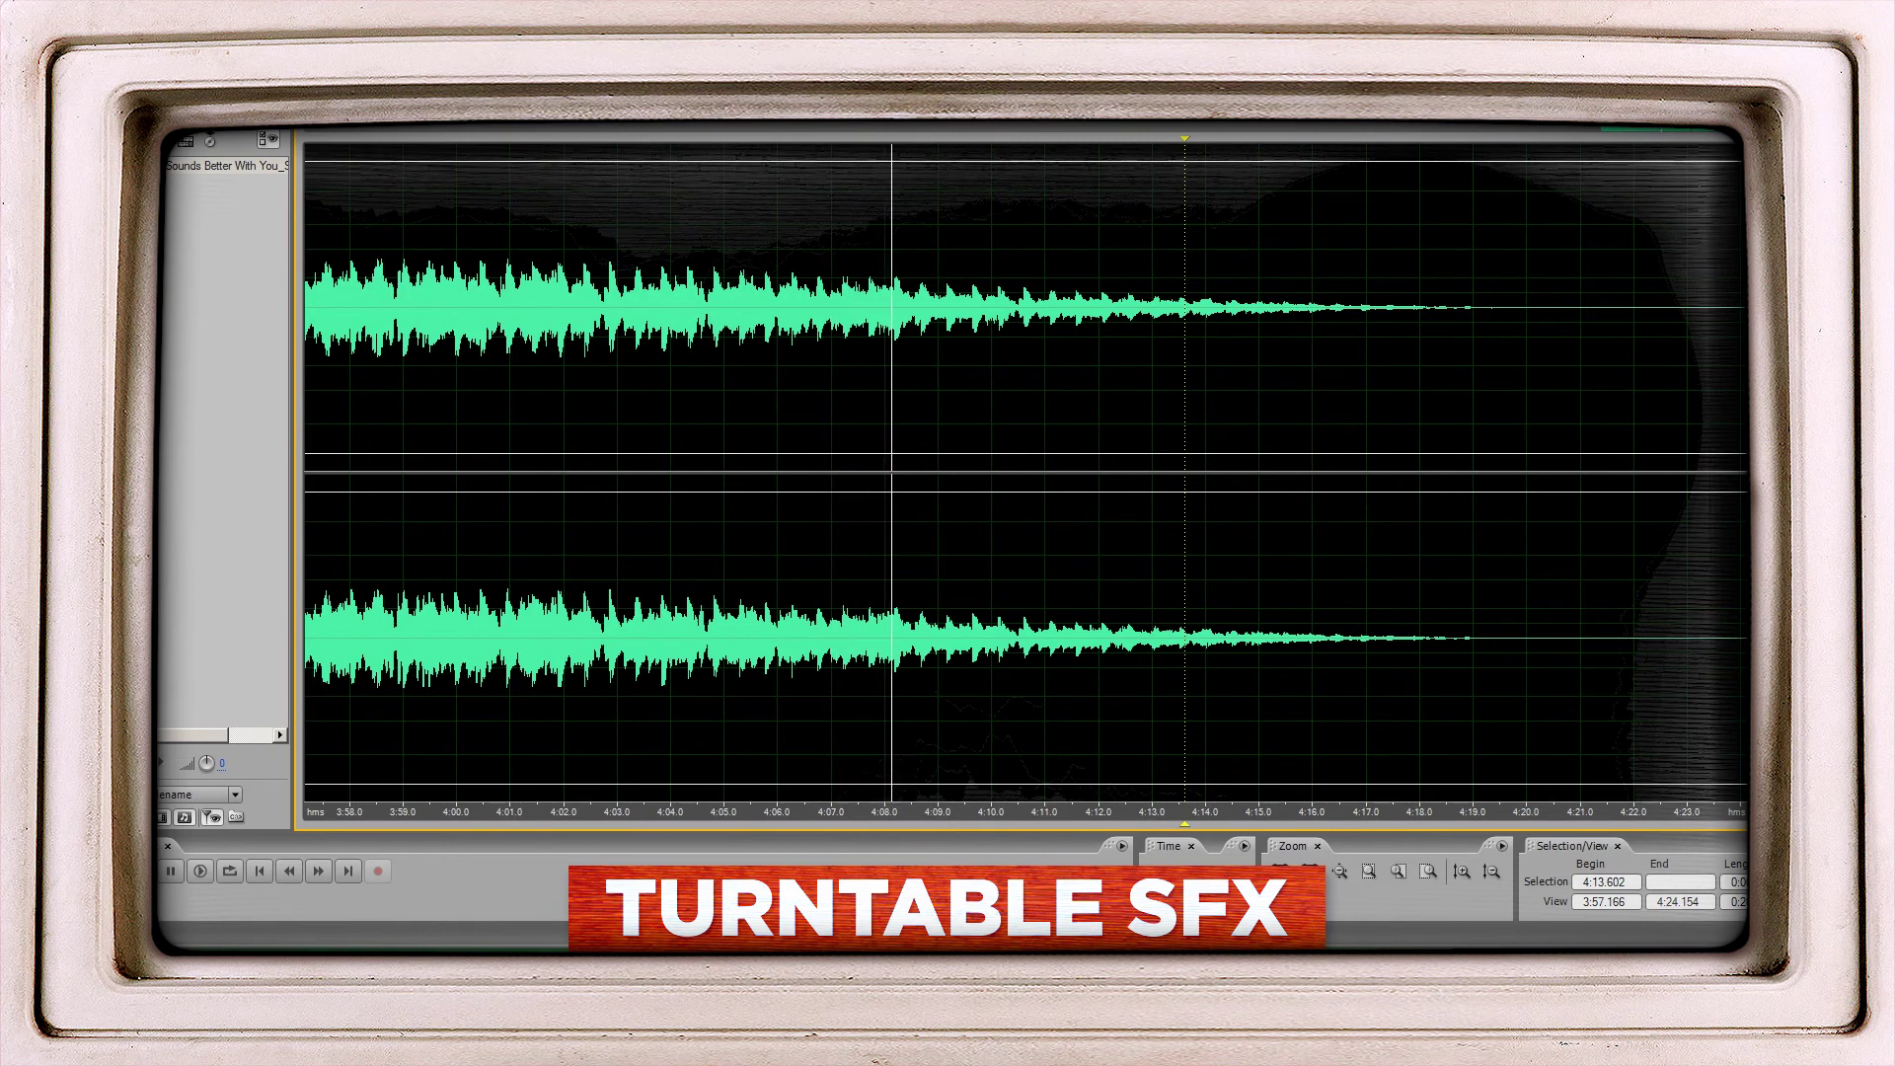
left_click_drag(897, 472, 1028, 472)
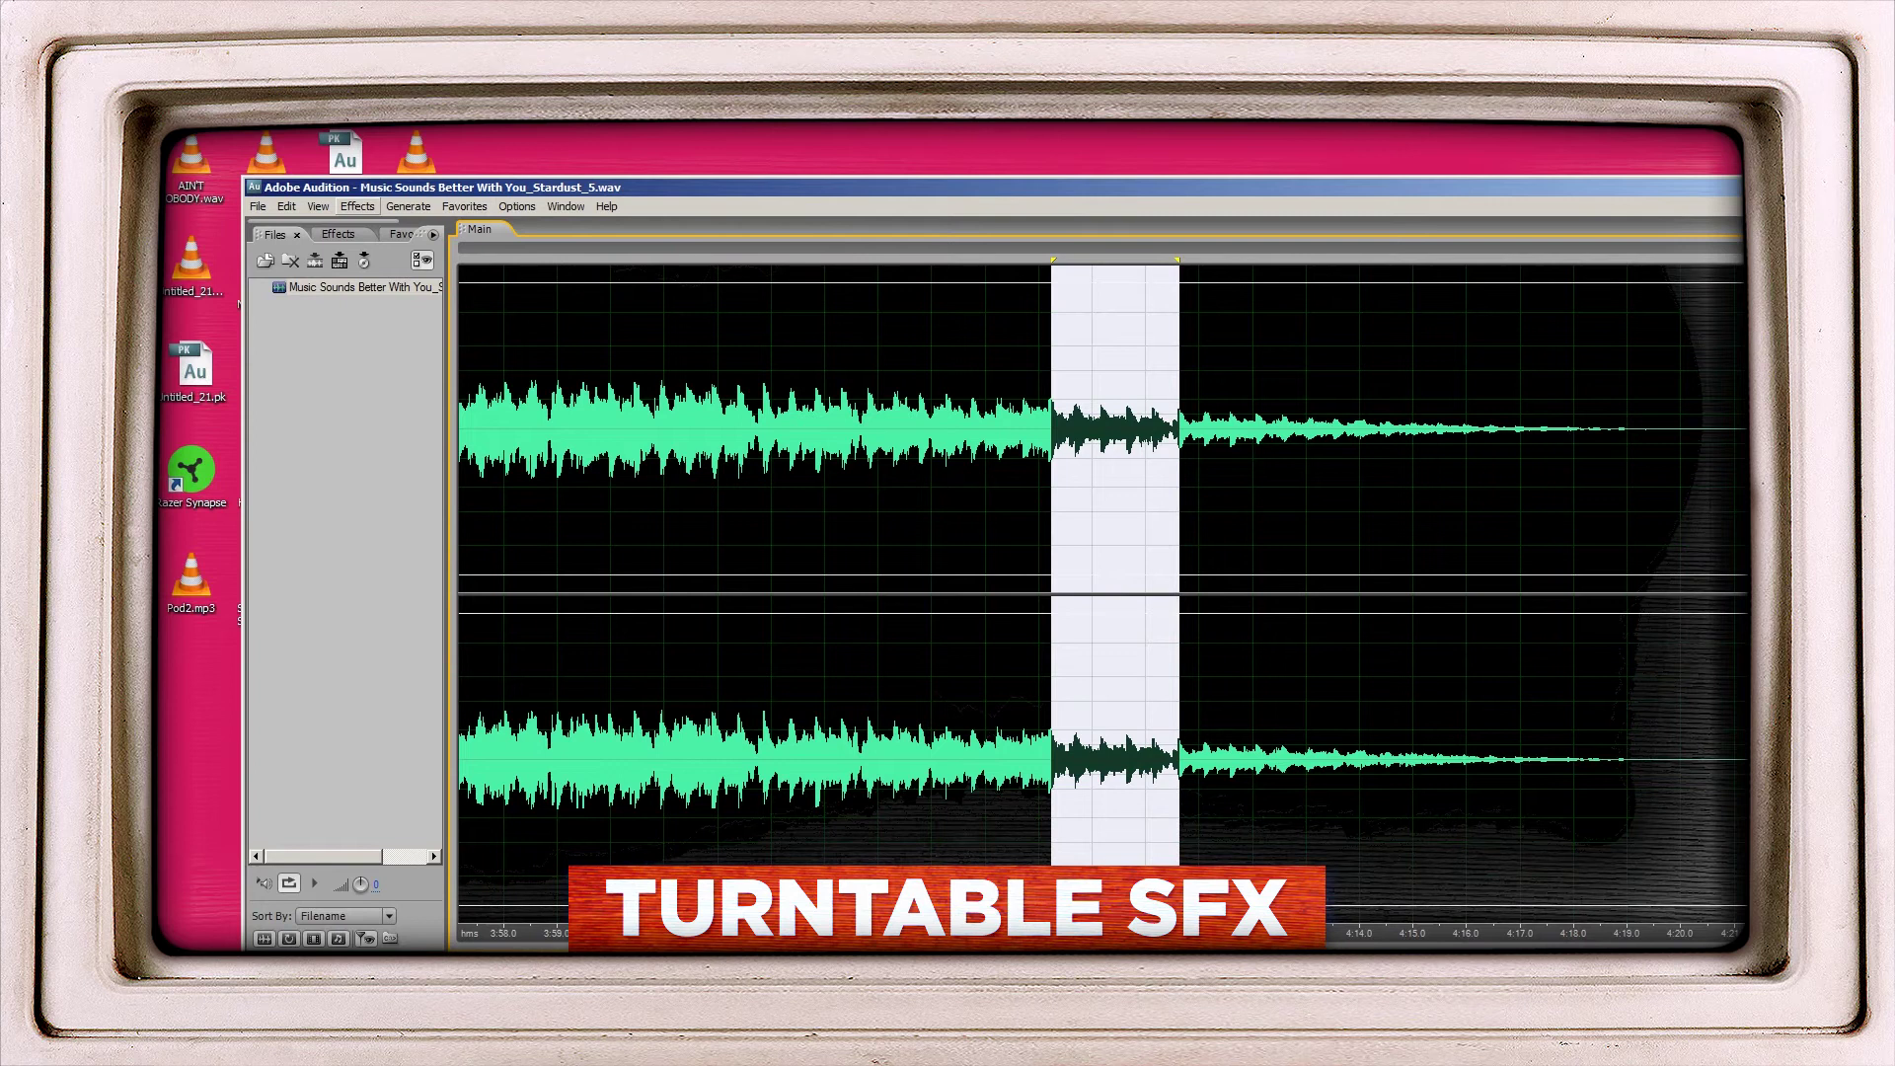
Apply the Pitch Bender effect to the selected section of the outro.
left_click(358, 206)
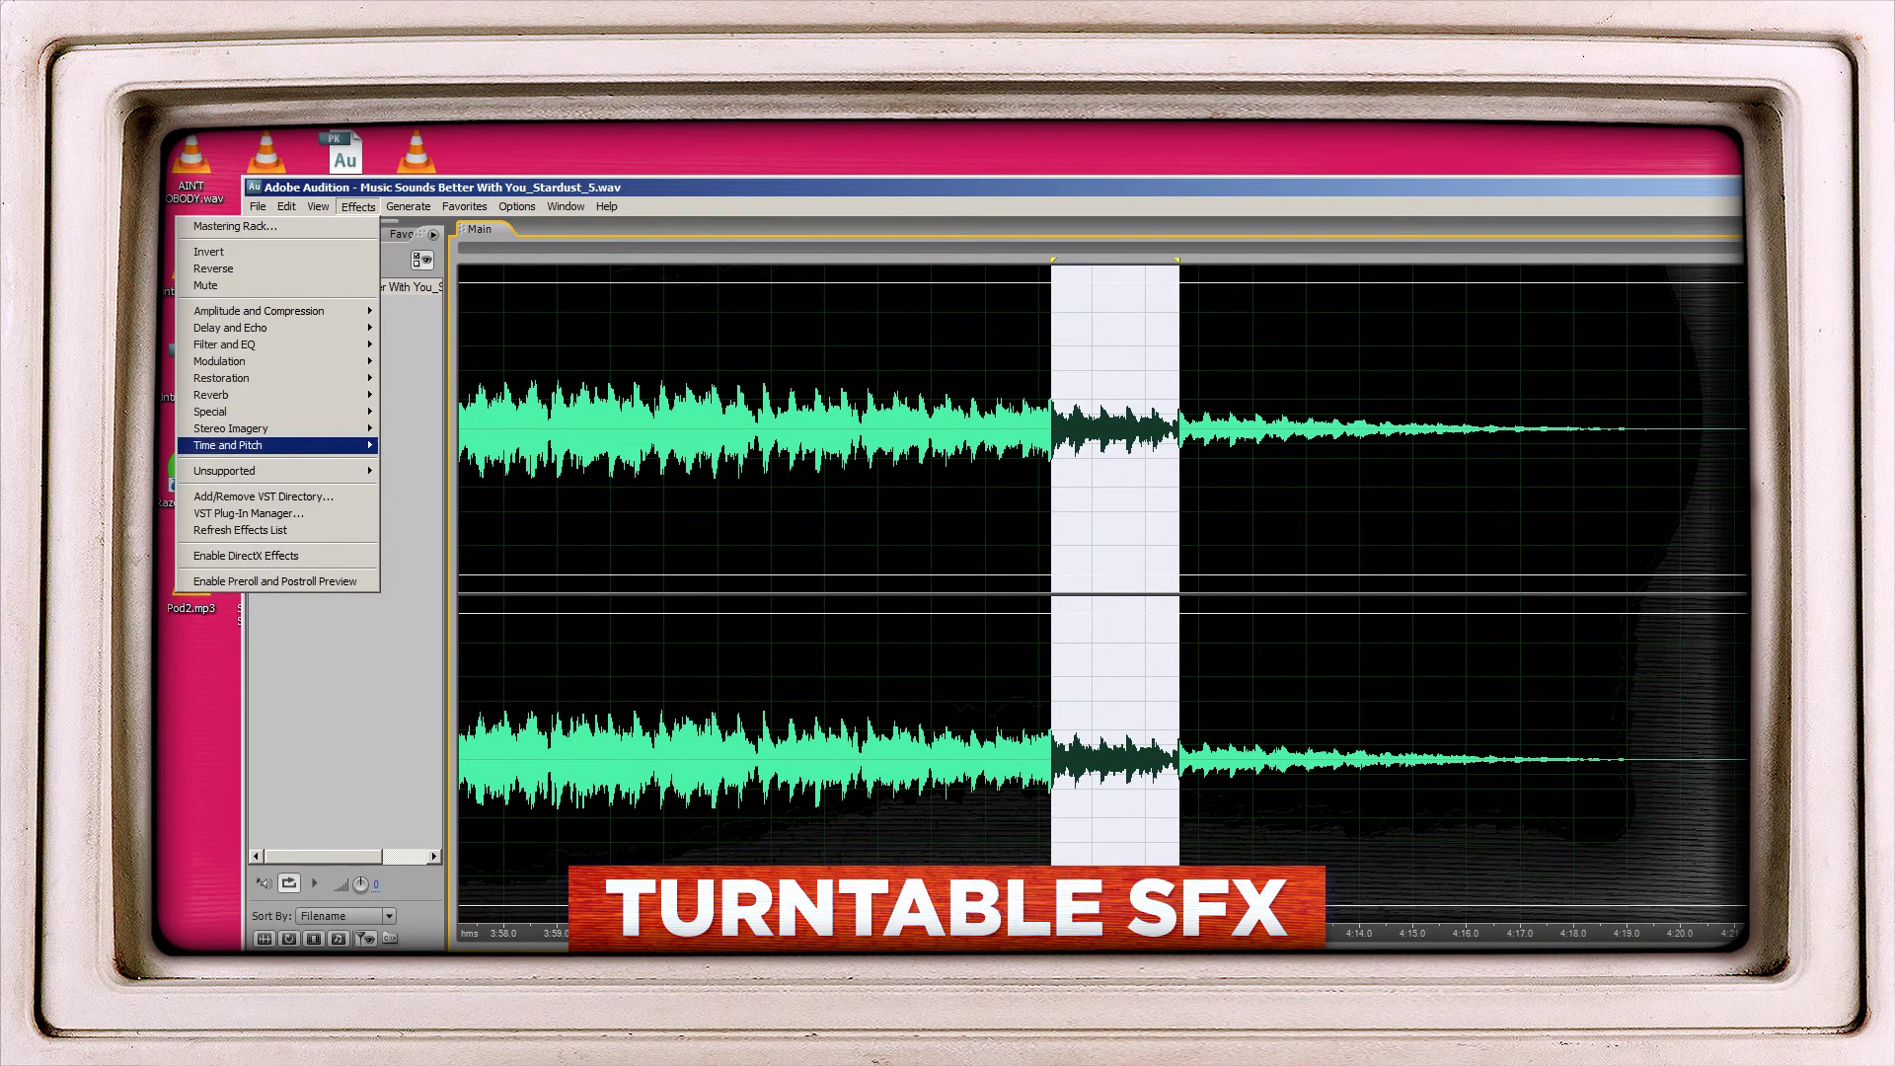
mouse_move(286, 446)
left_click(453, 446)
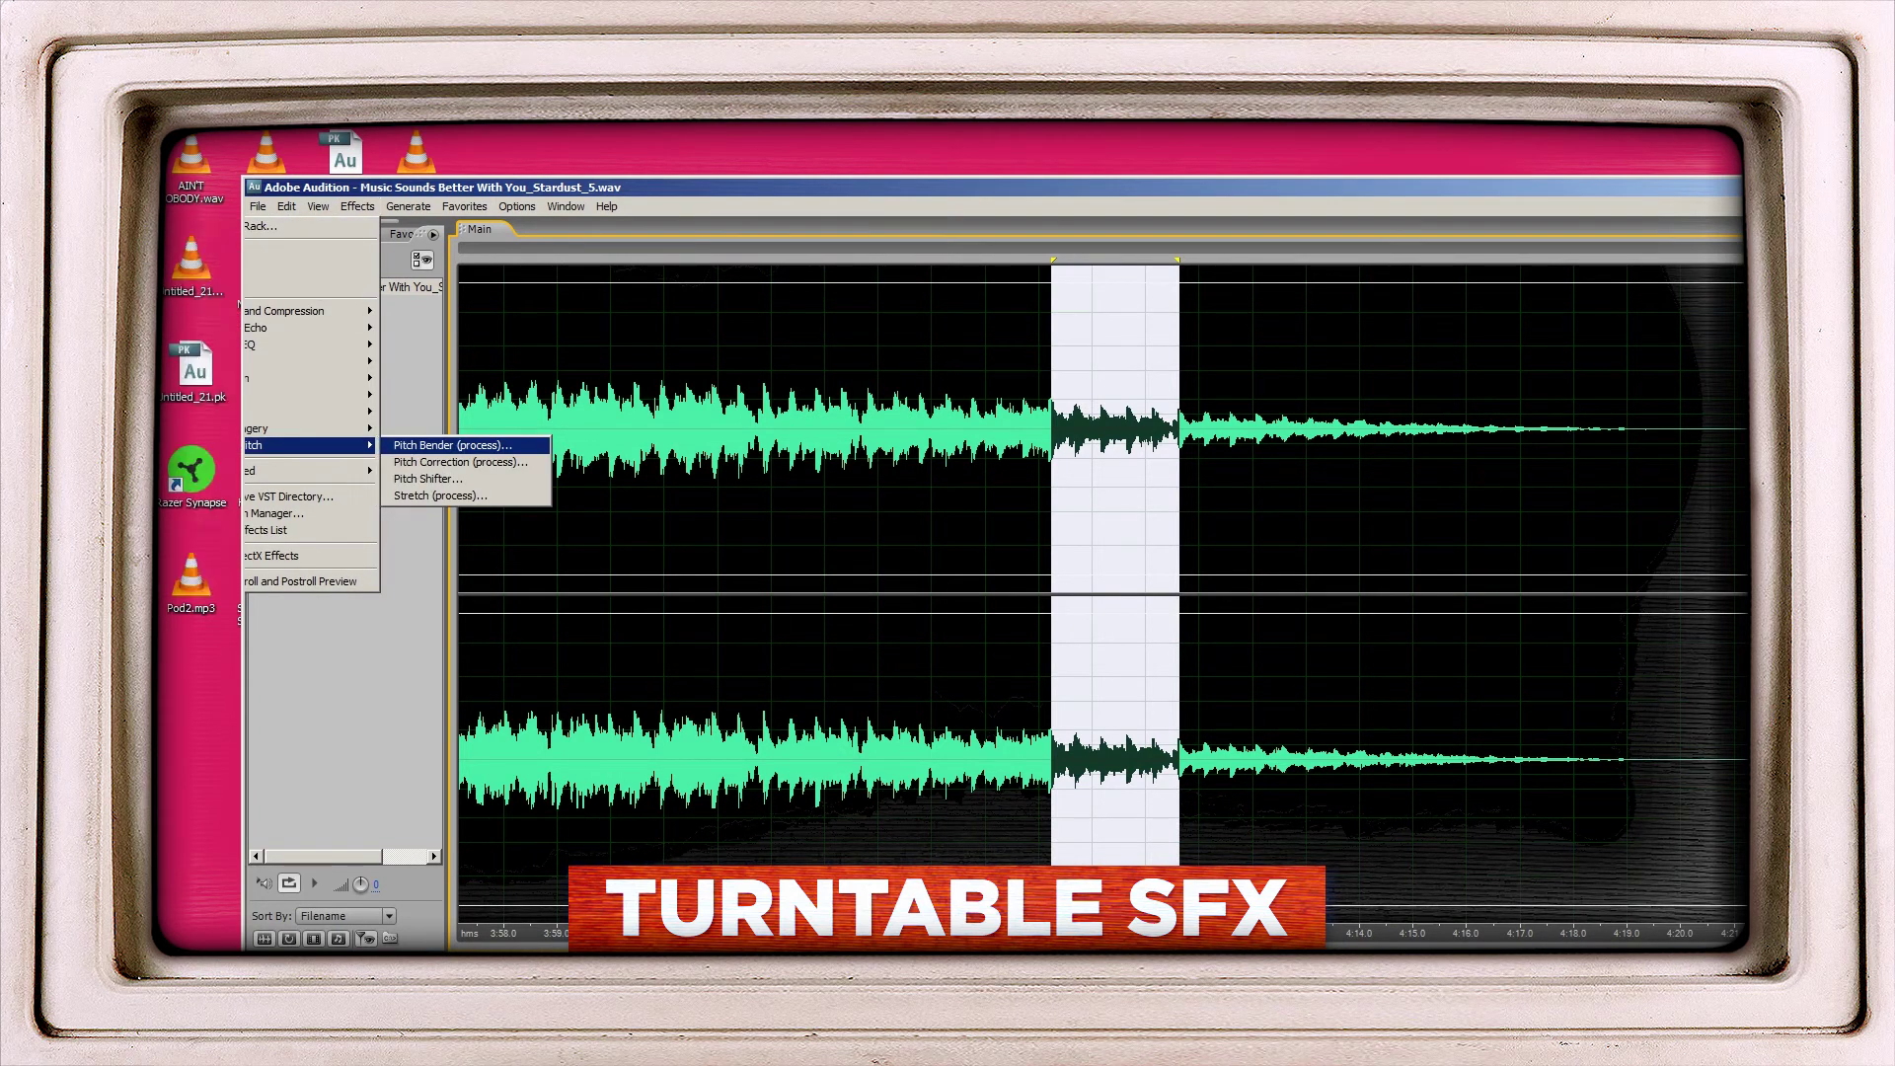
key("Return")
key("Return")
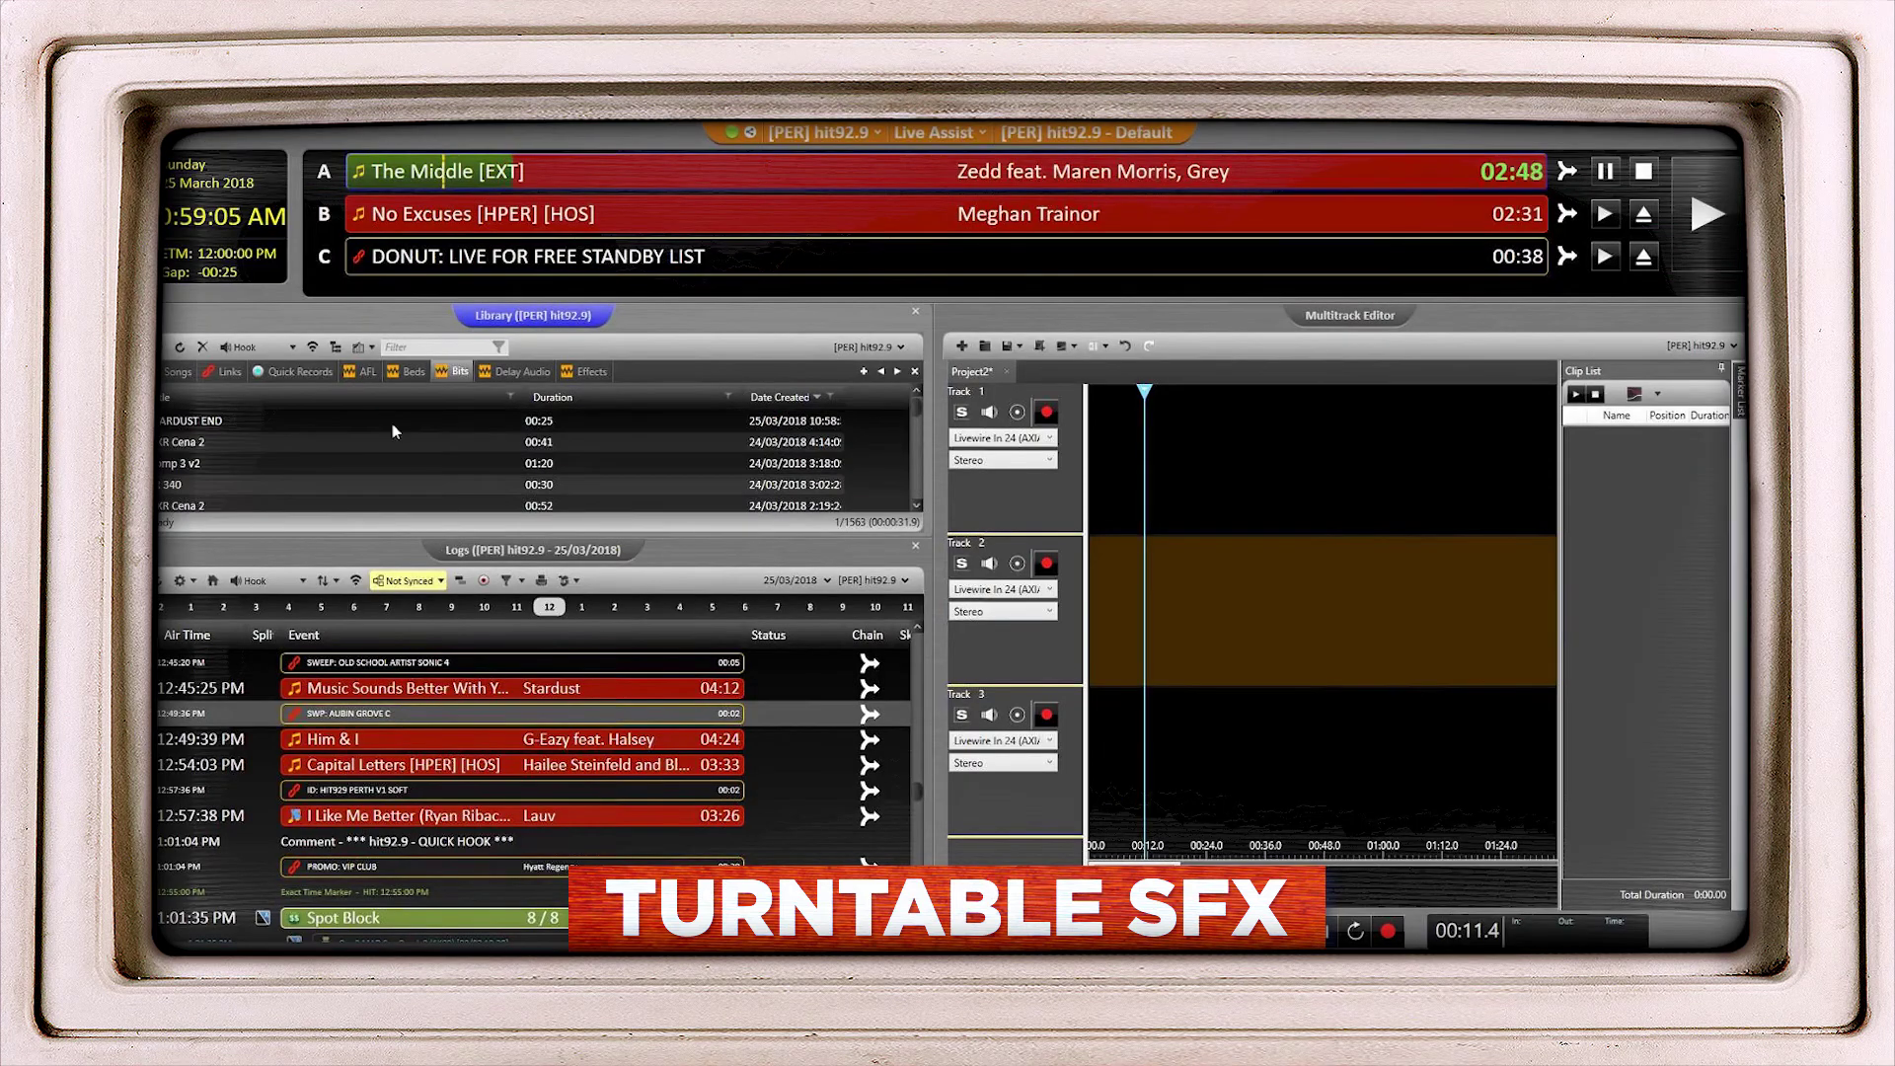
Switch back to the radio playout system, add STARDUST END after Music Sounds Better With You, and trim its start in the segue.
left_click_drag(359, 691, 358, 699)
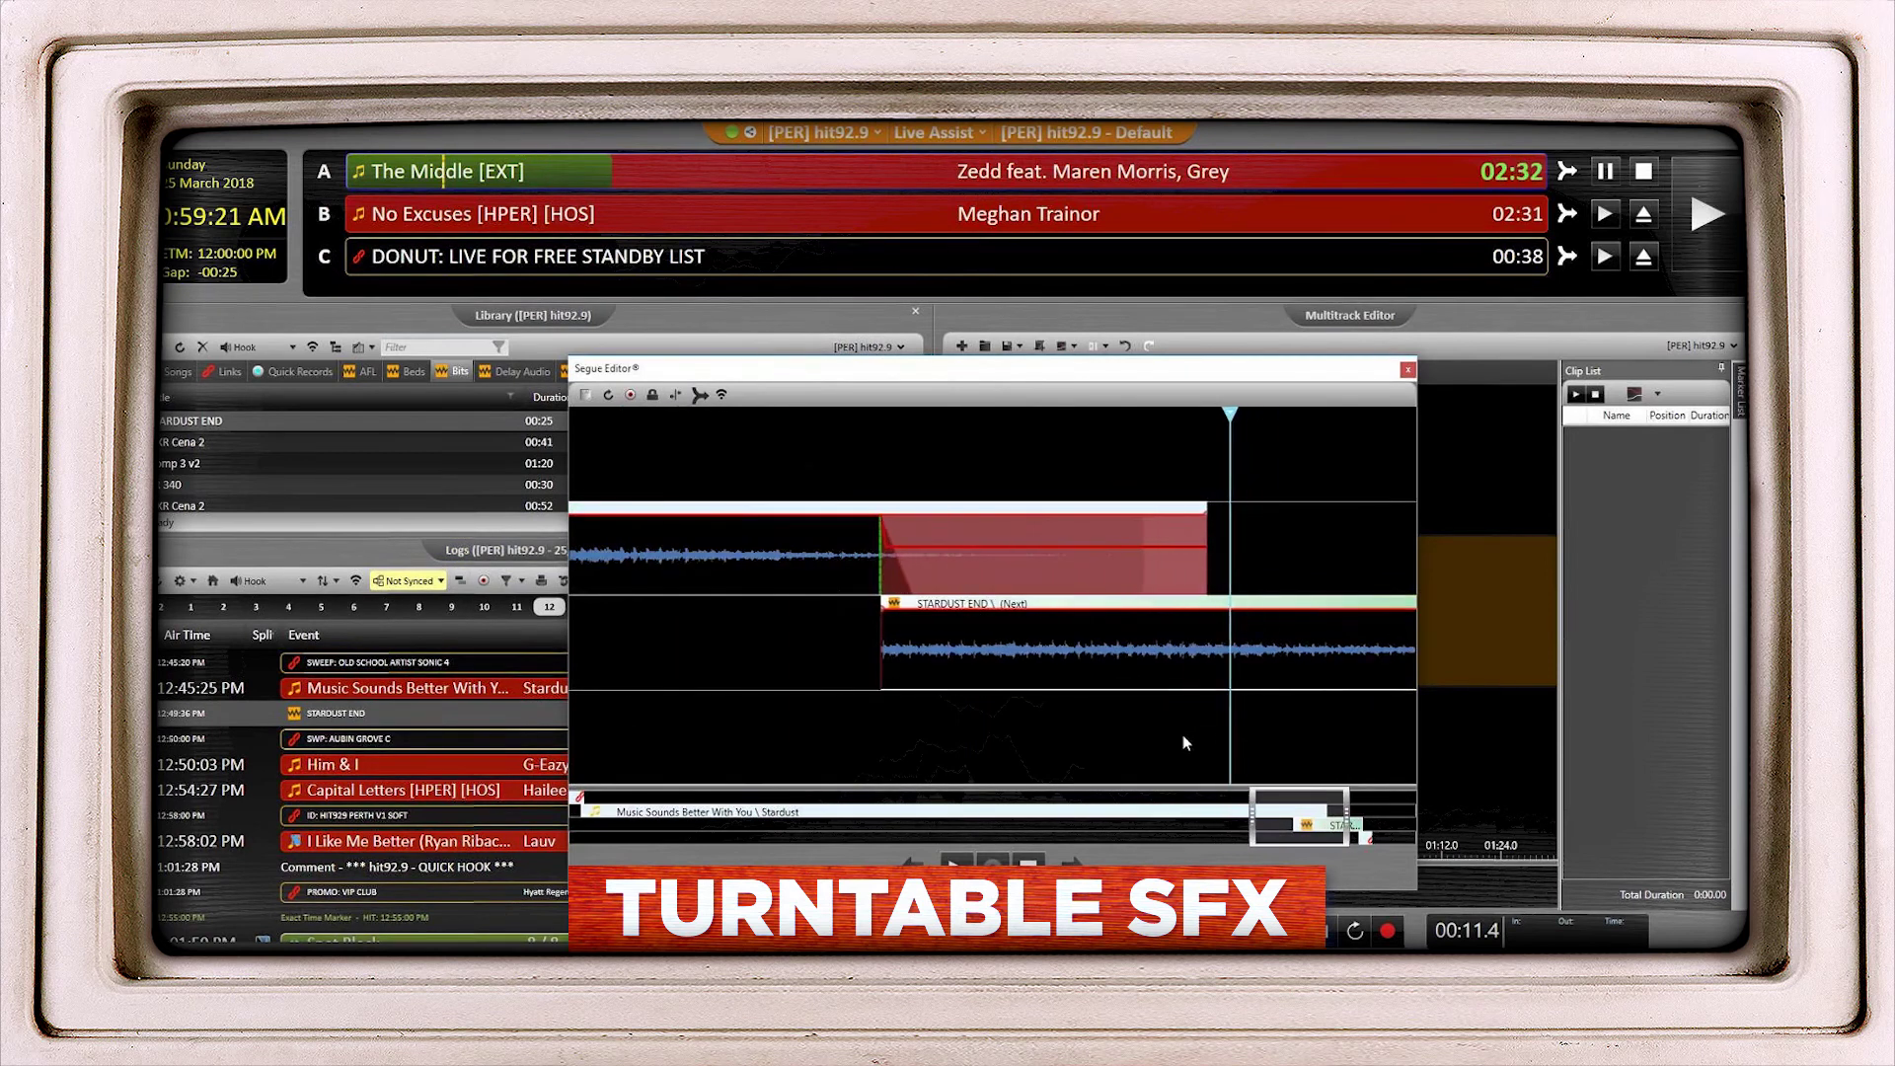
left_click(1186, 741)
left_click_drag(881, 645, 1222, 648)
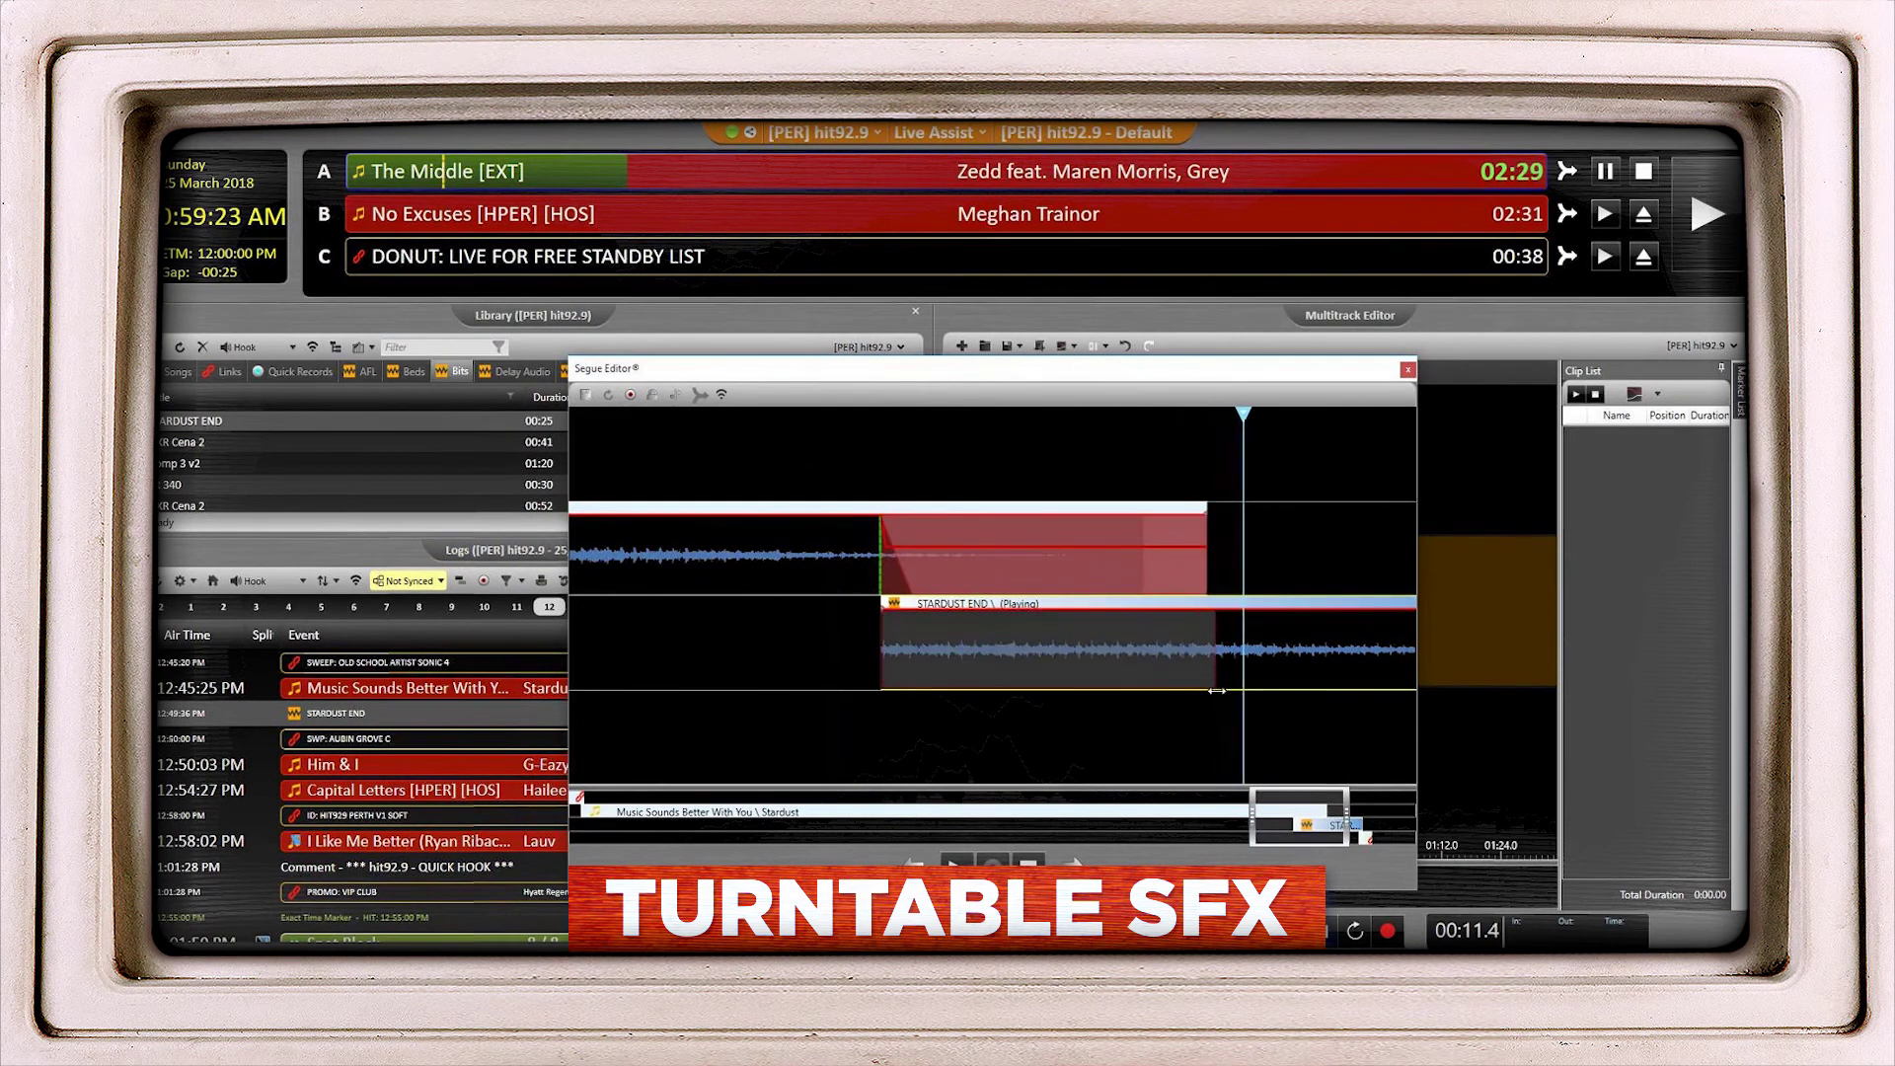
Turn off Ducking on Music Sounds Better With You and trim its end to just past STARDUST END's entry.
right_click(656, 533)
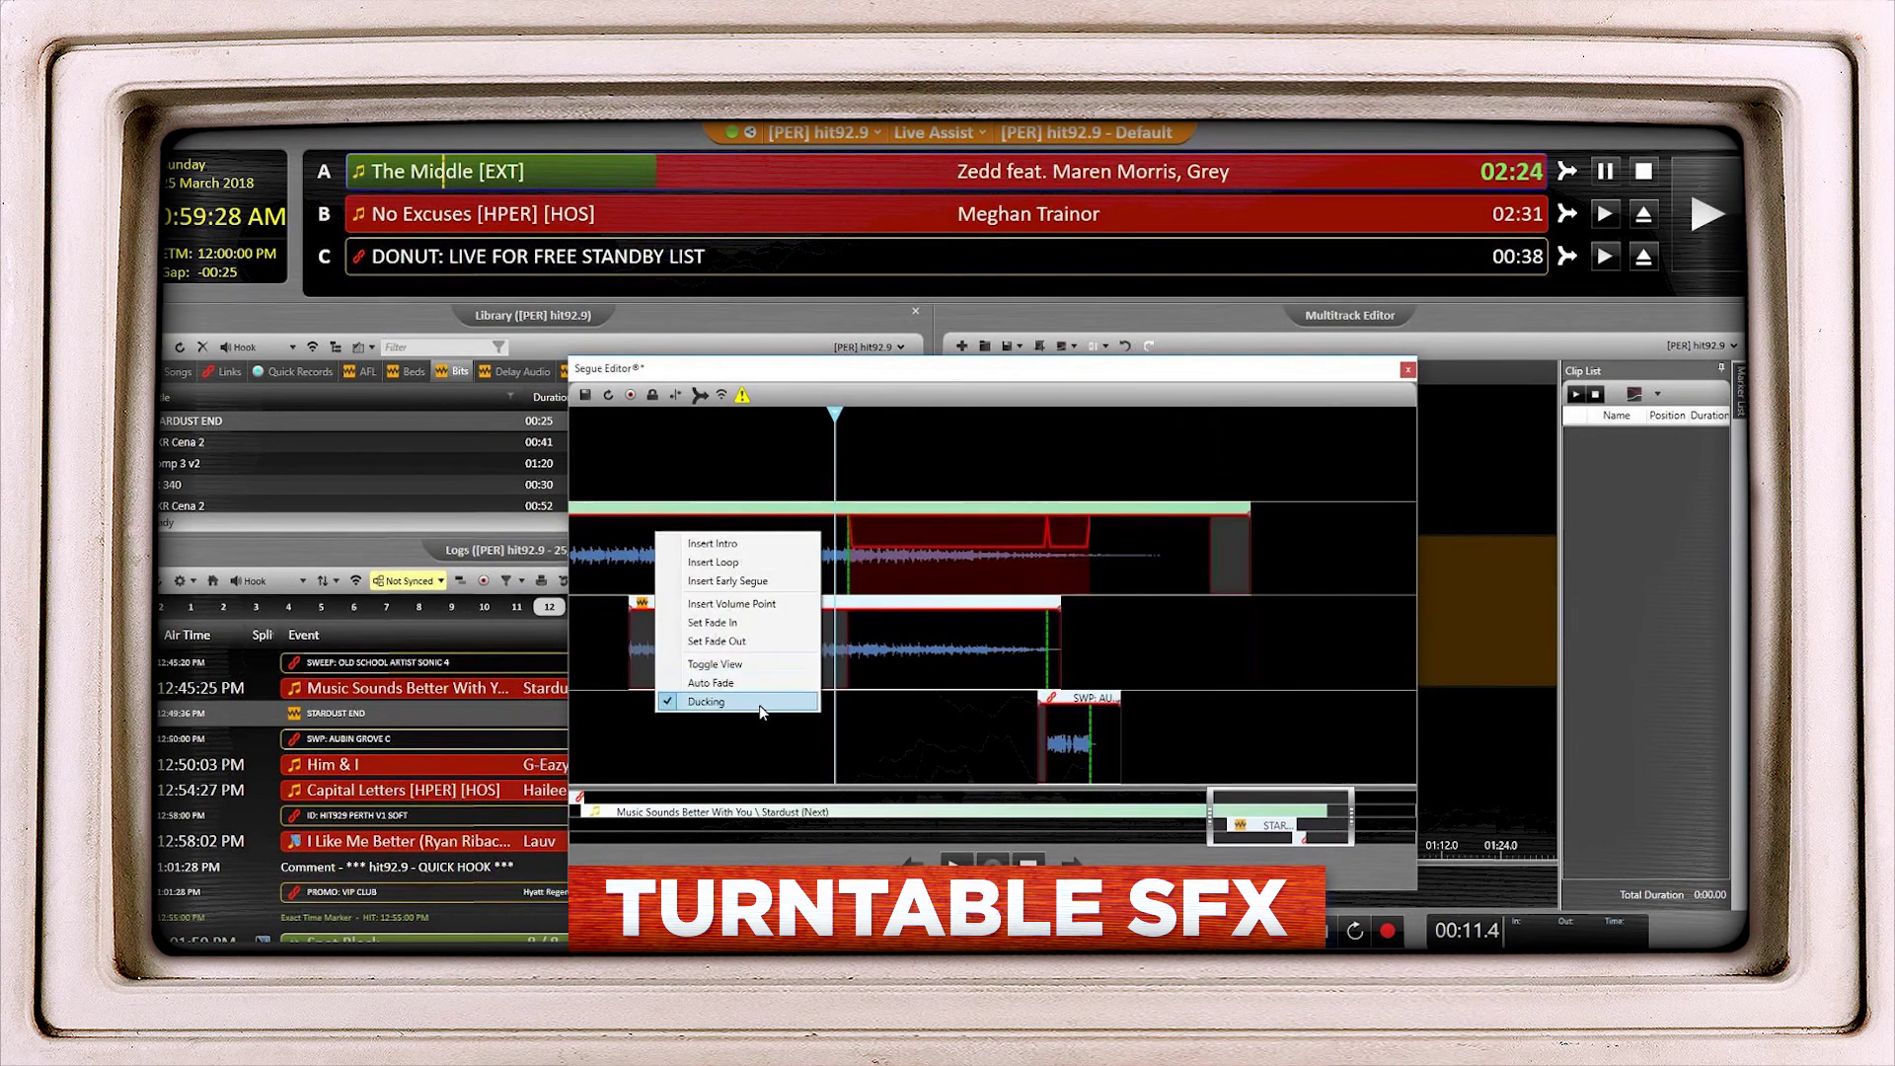
left_click(760, 702)
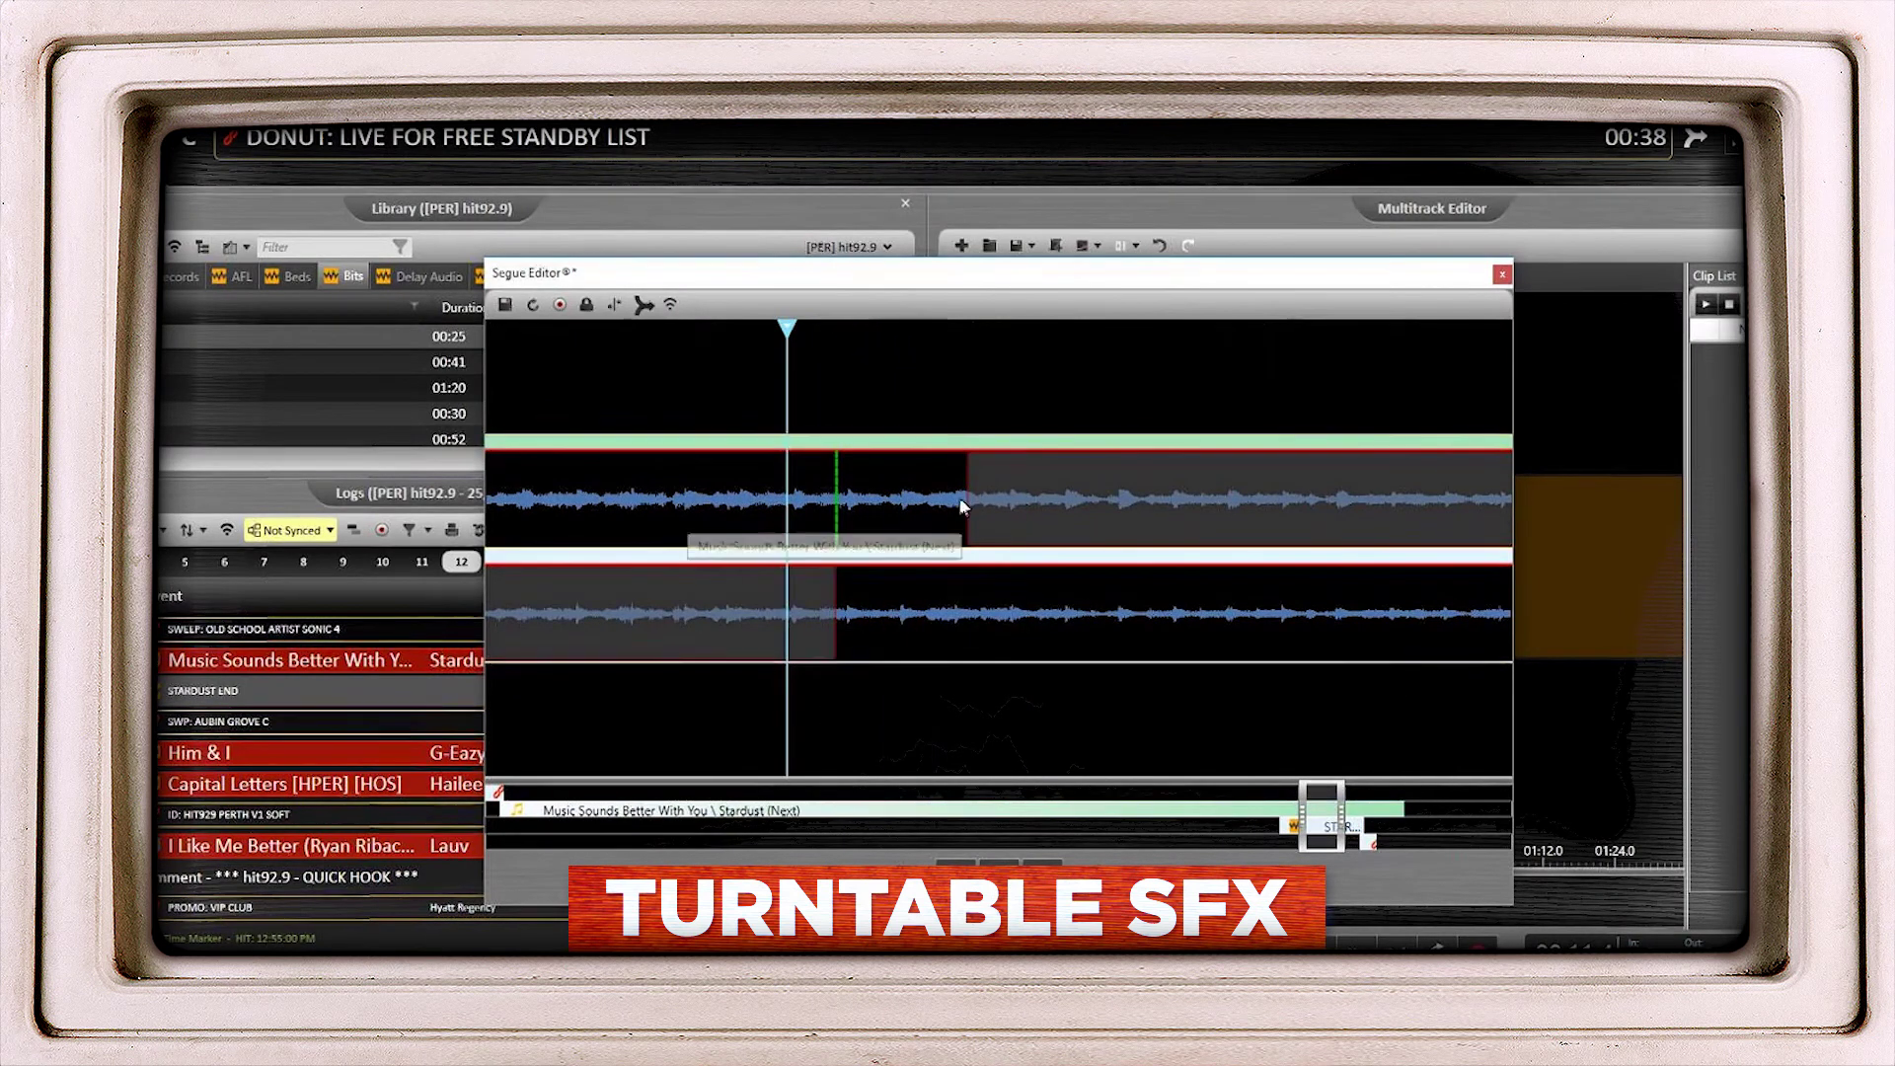
mouse_move(966, 499)
left_mouse_down()
mouse_move(900, 507)
mouse_move(845, 546)
left_mouse_up()
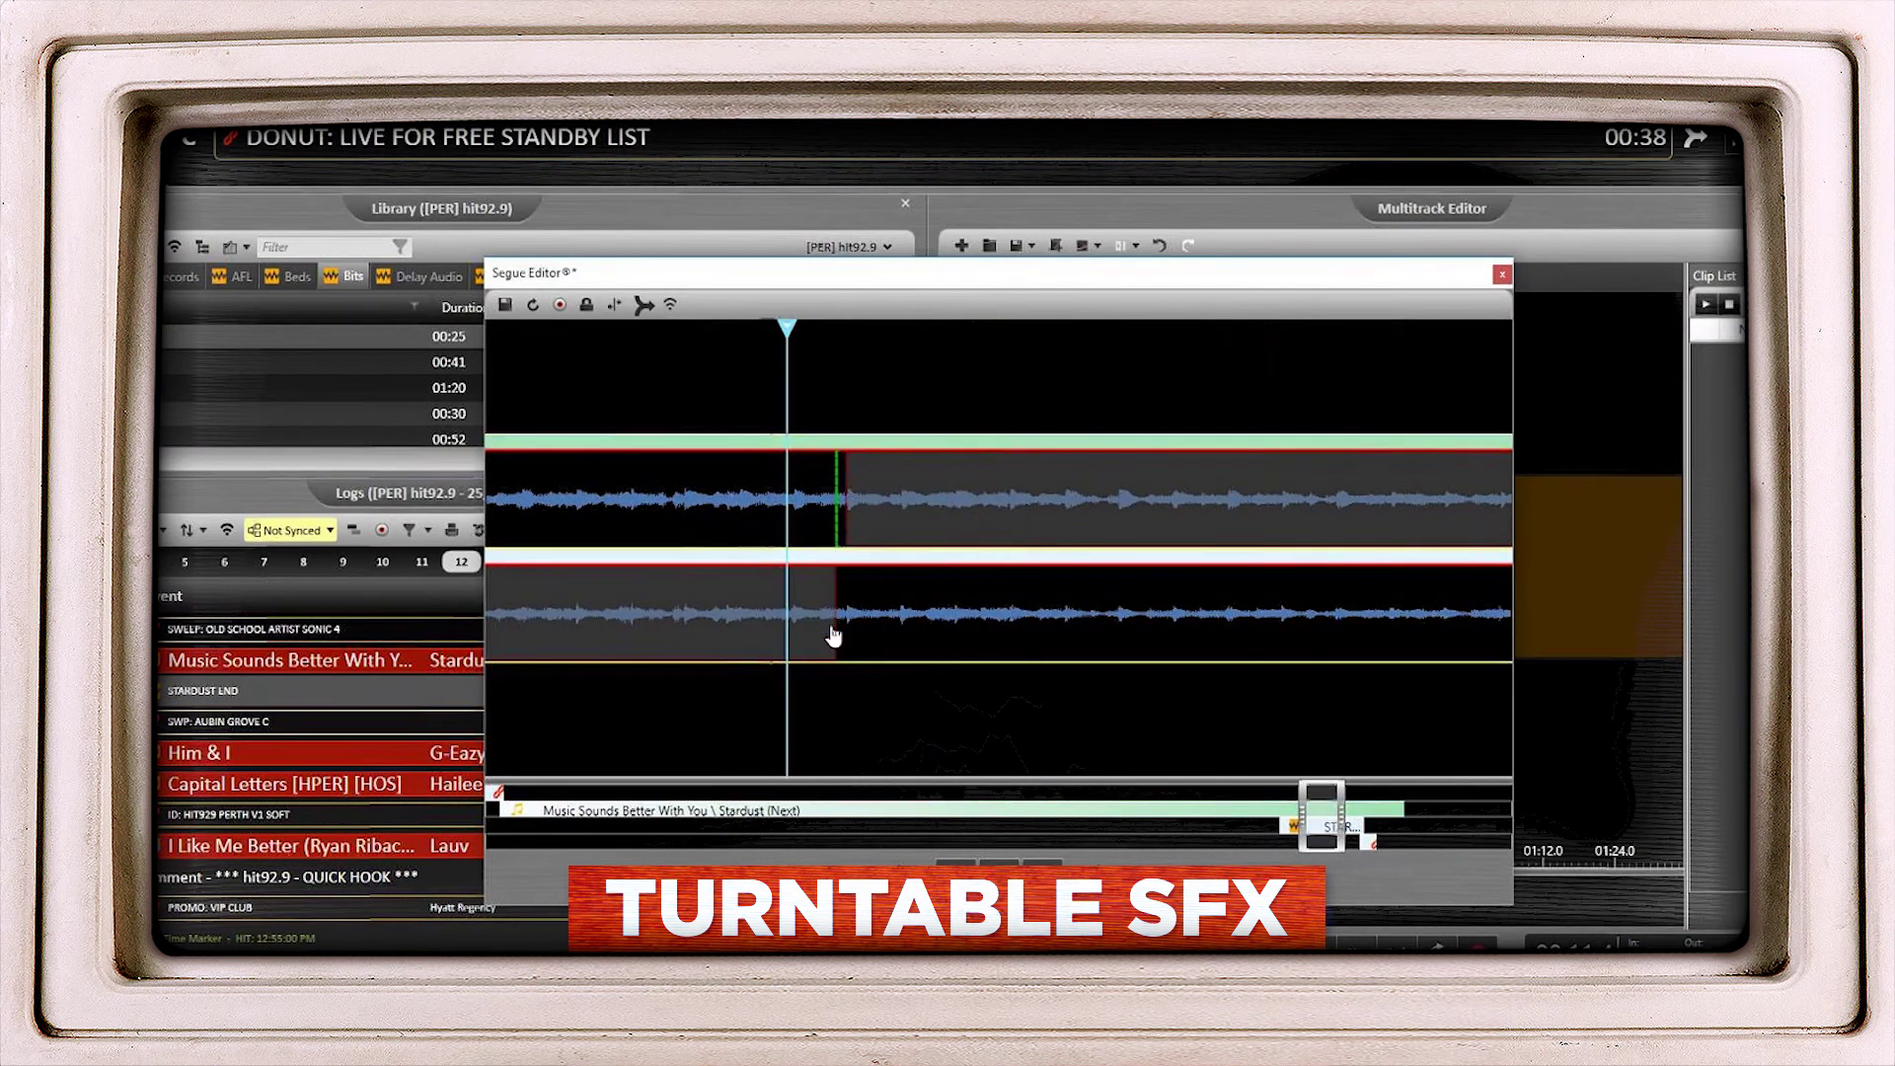
Set a short fade-in at STARDUST END's entry, audition the join, and save the segue.
scroll(844, 632, "up", 3)
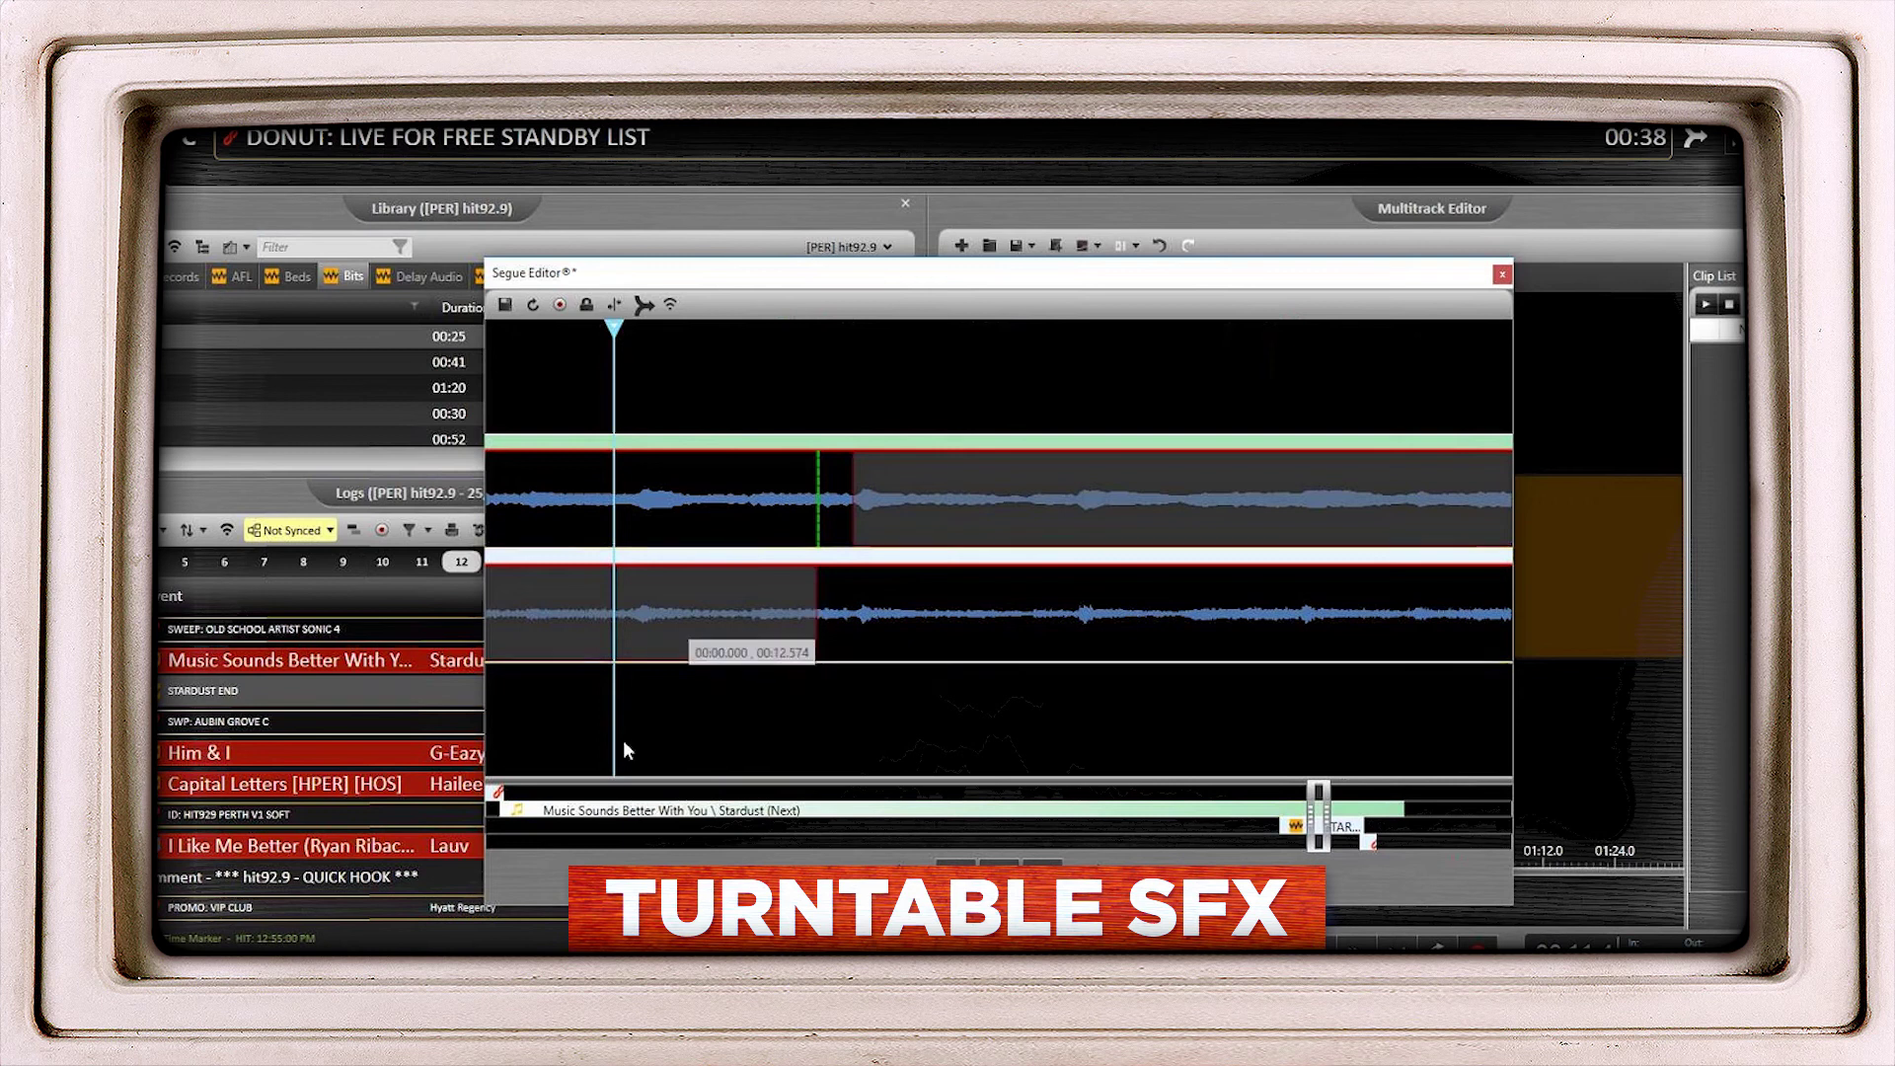
right_click(853, 580)
left_click(790, 709)
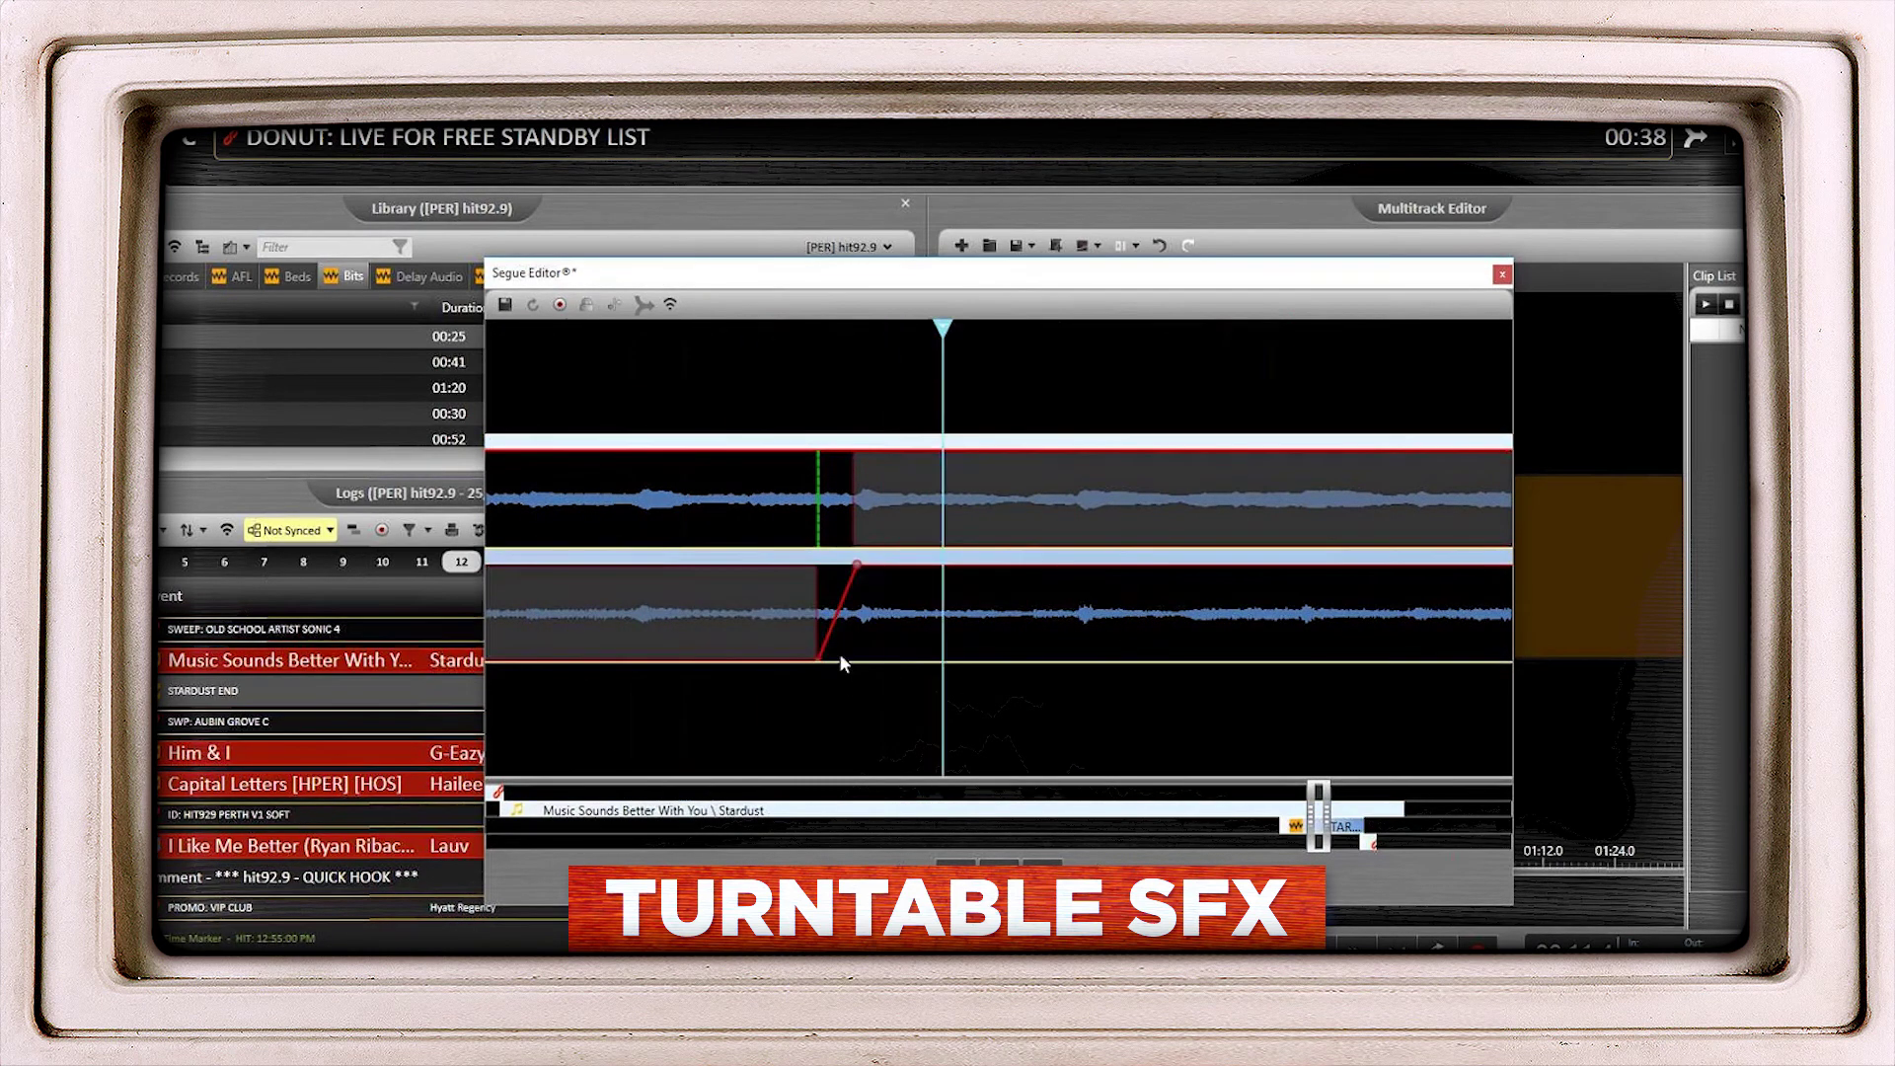
left_click_drag(857, 565, 834, 566)
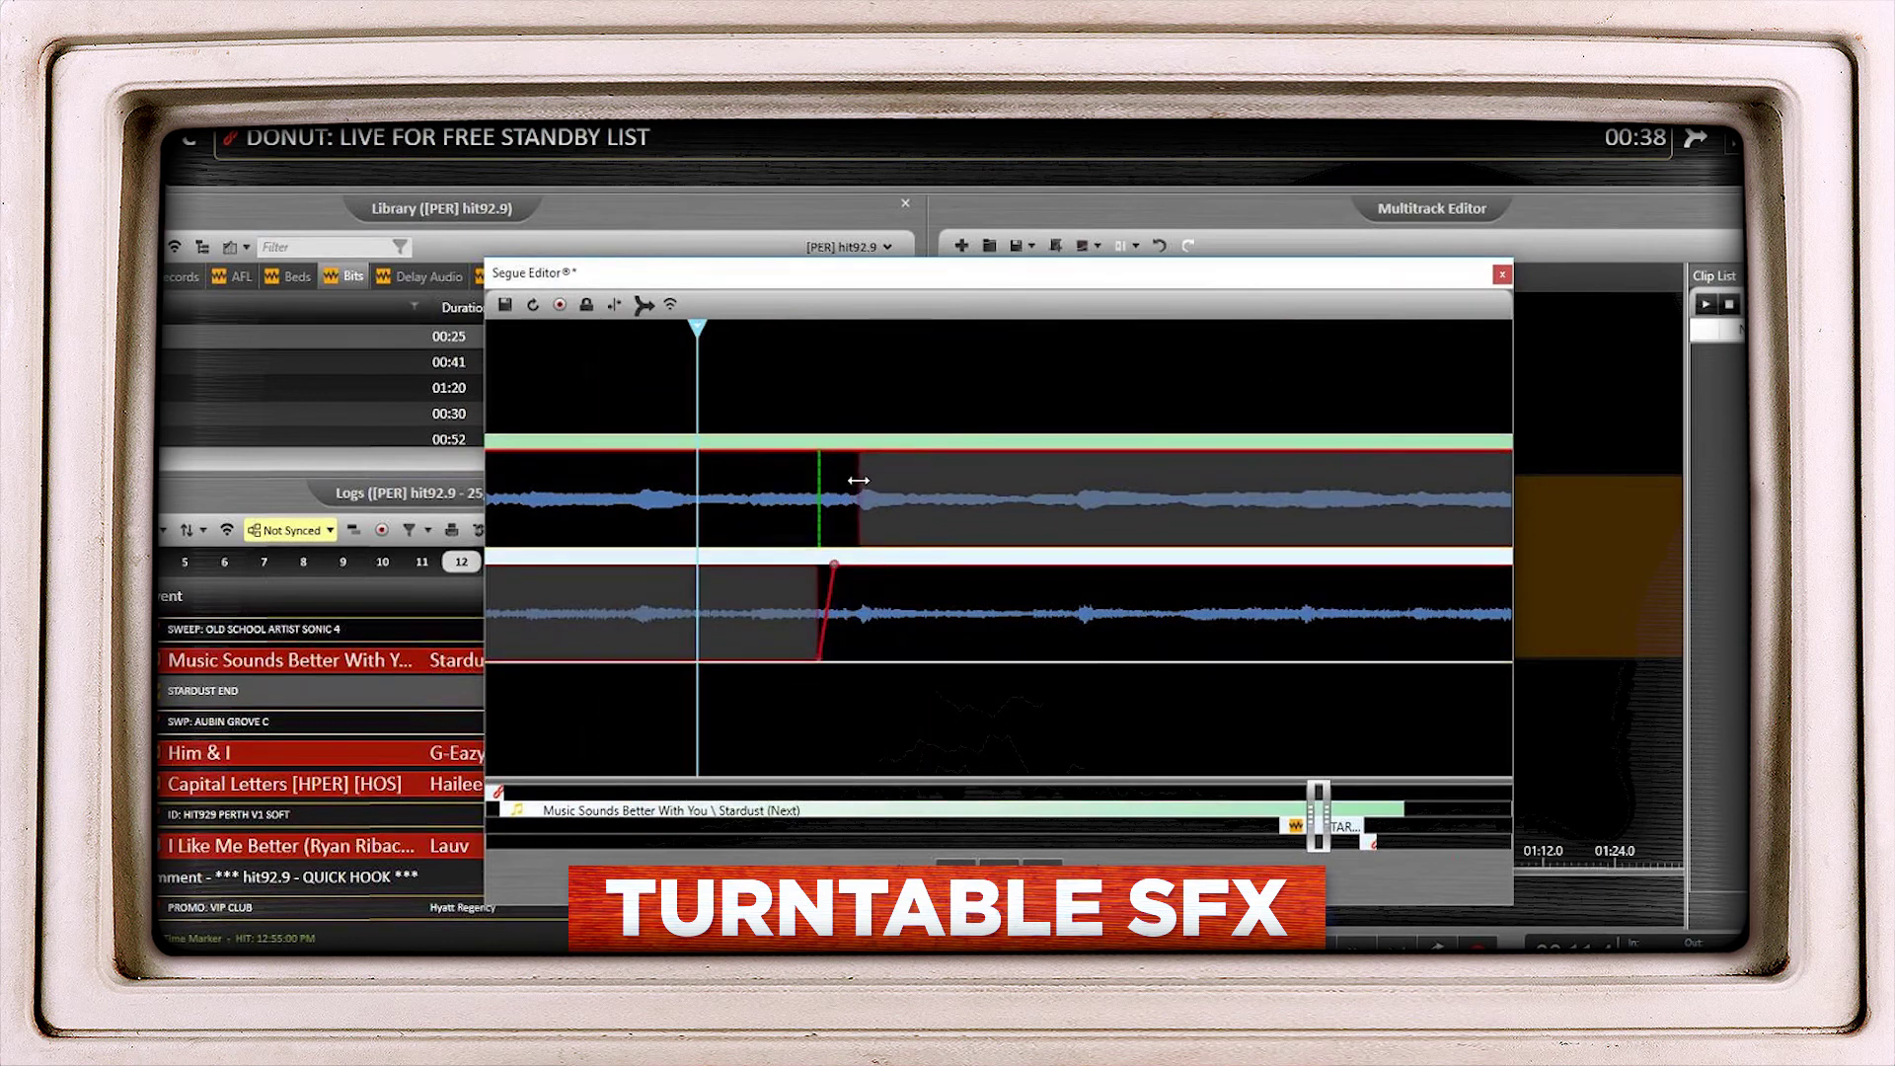
left_click(648, 404)
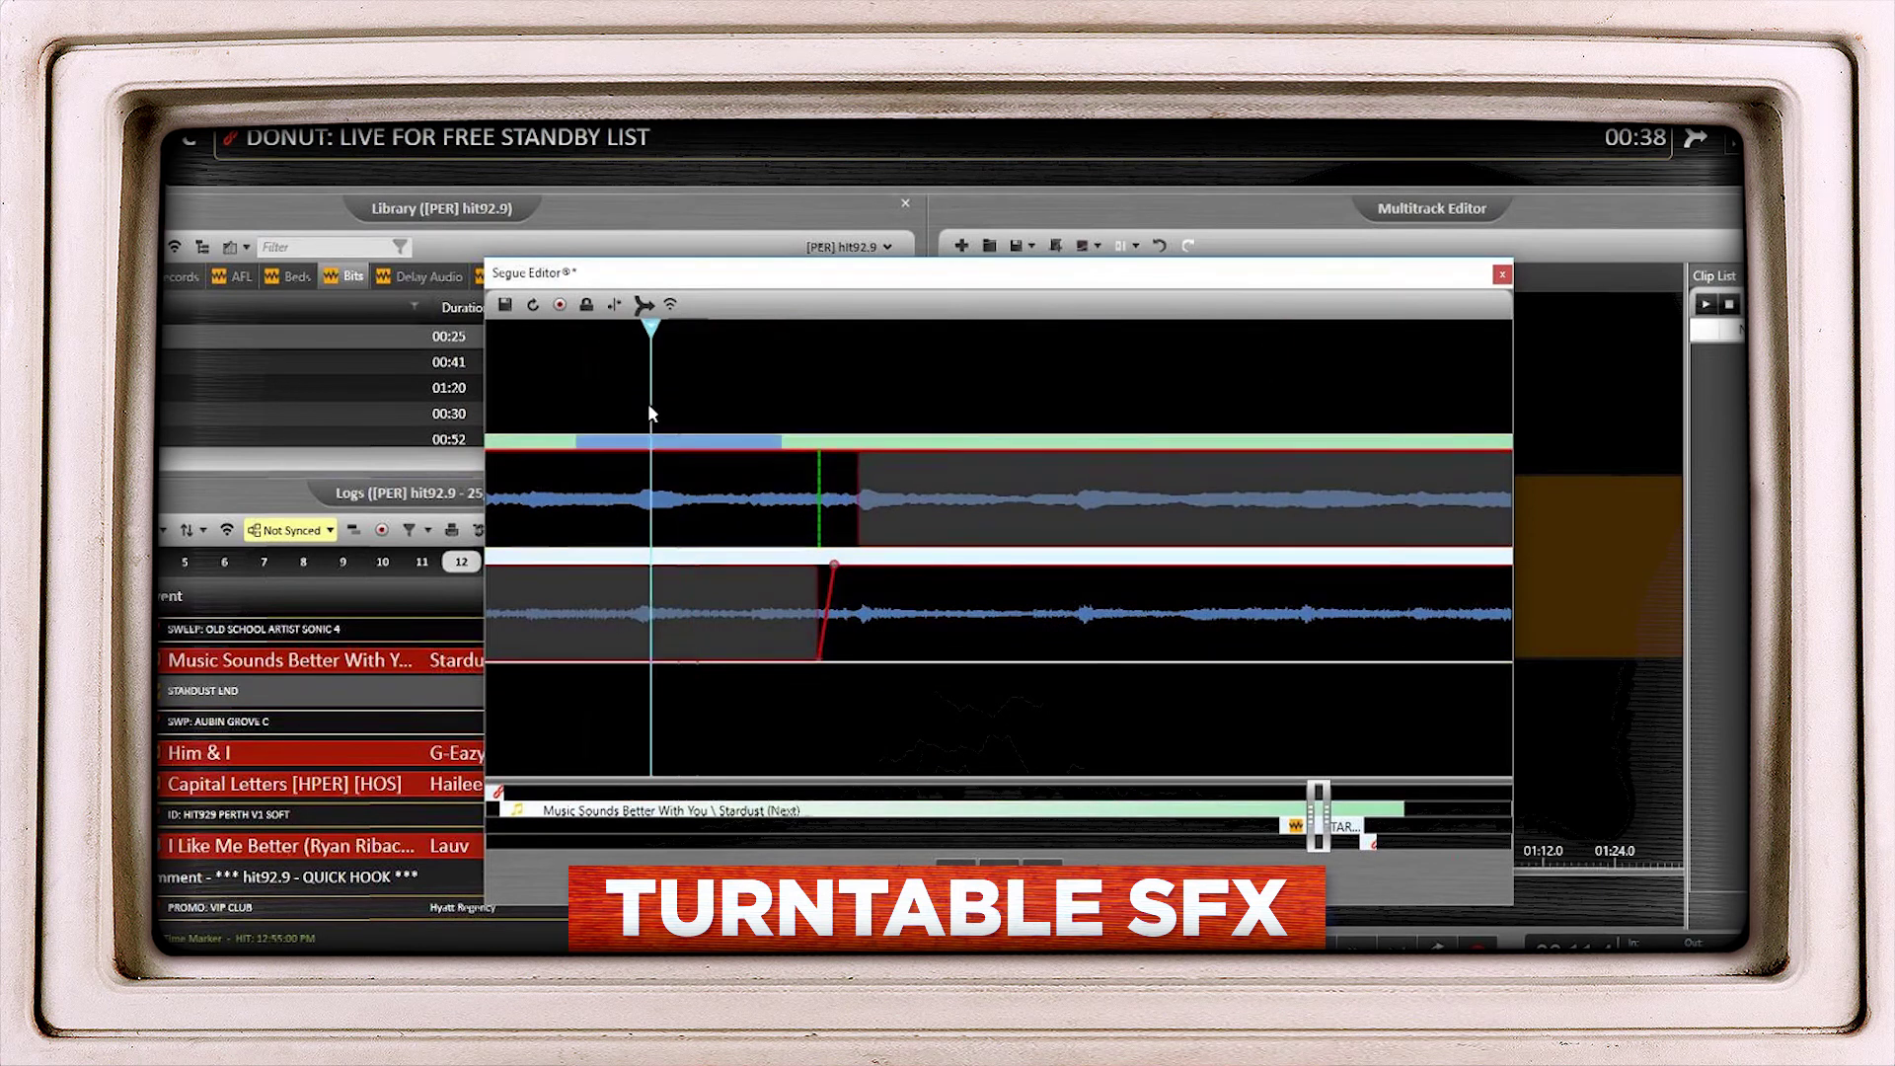
left_click(505, 304)
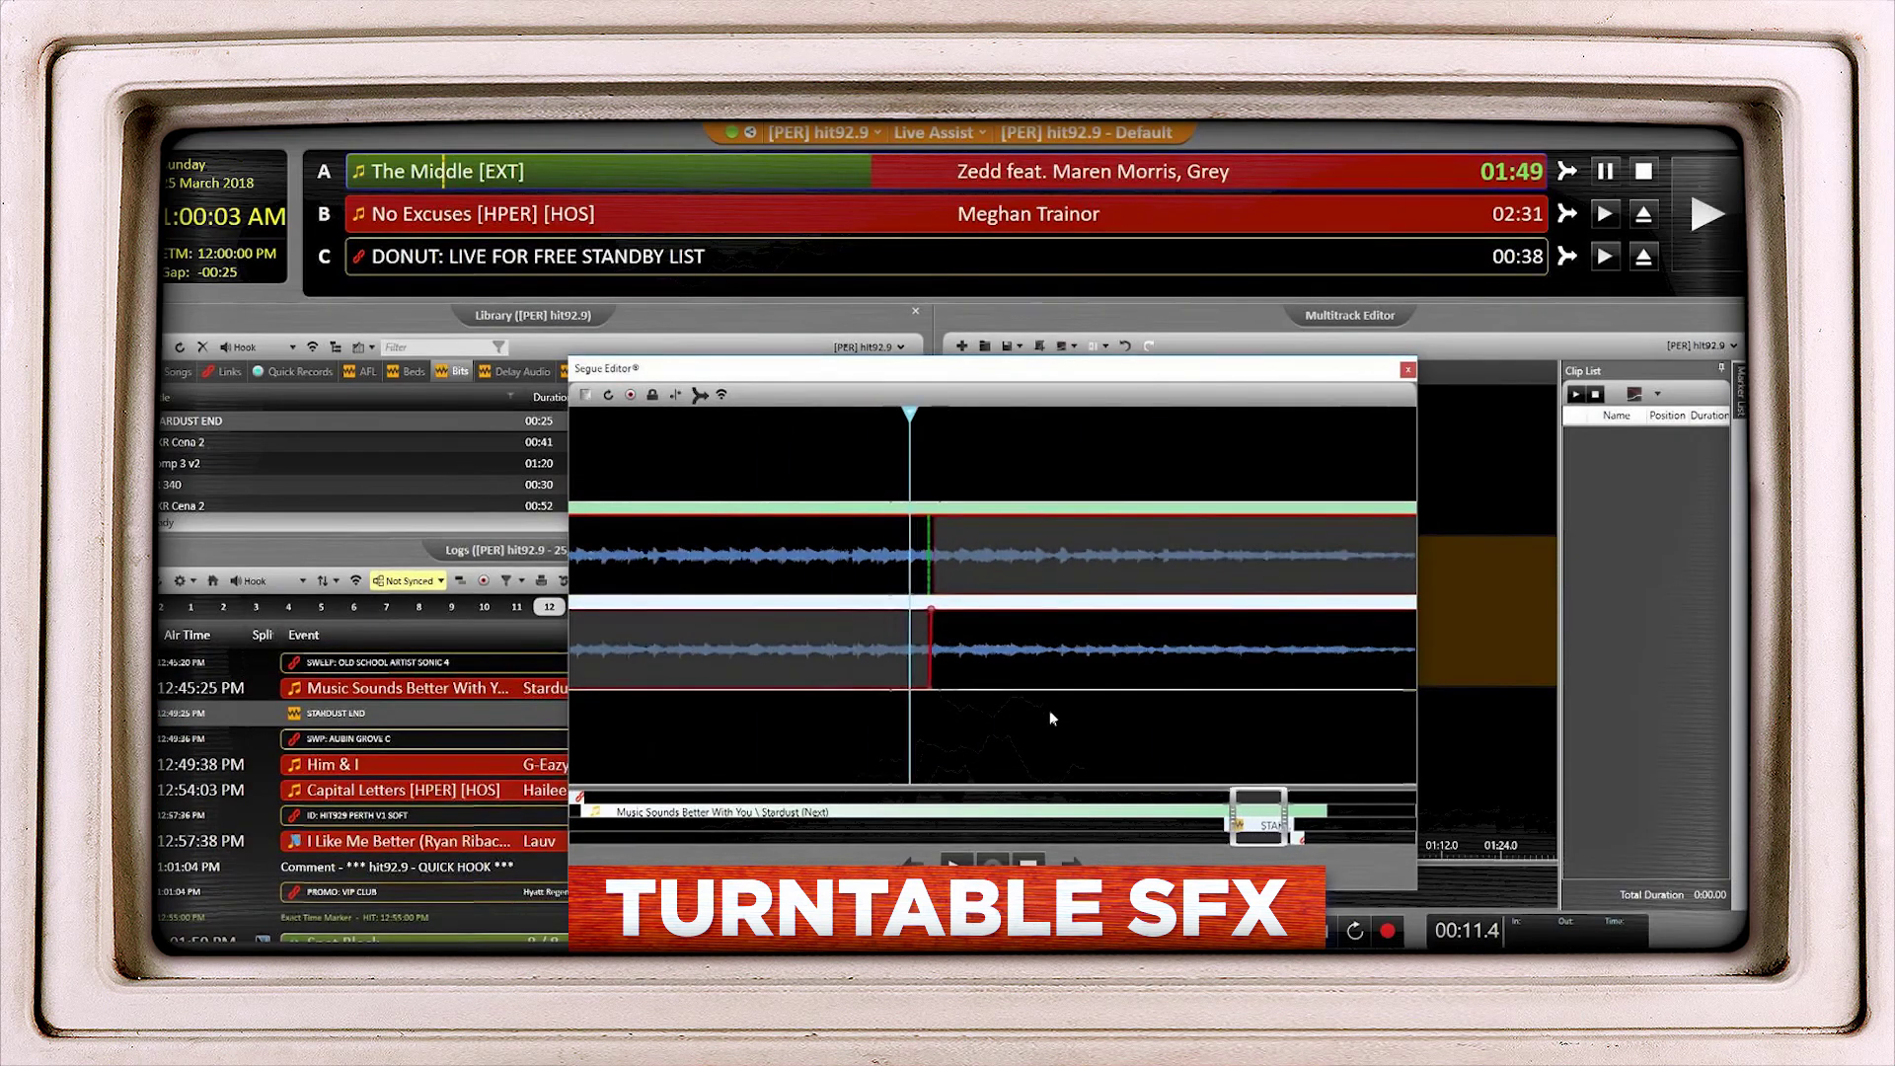
Slide SWP: AUBIN GROVE C earlier beneath STARDUST END, audition it, and reposition it nearer the clip's end.
scroll(1053, 719, "down", 2)
left_click_drag(1372, 728, 1052, 728)
scroll(1042, 729, "up", 4)
left_click(956, 716)
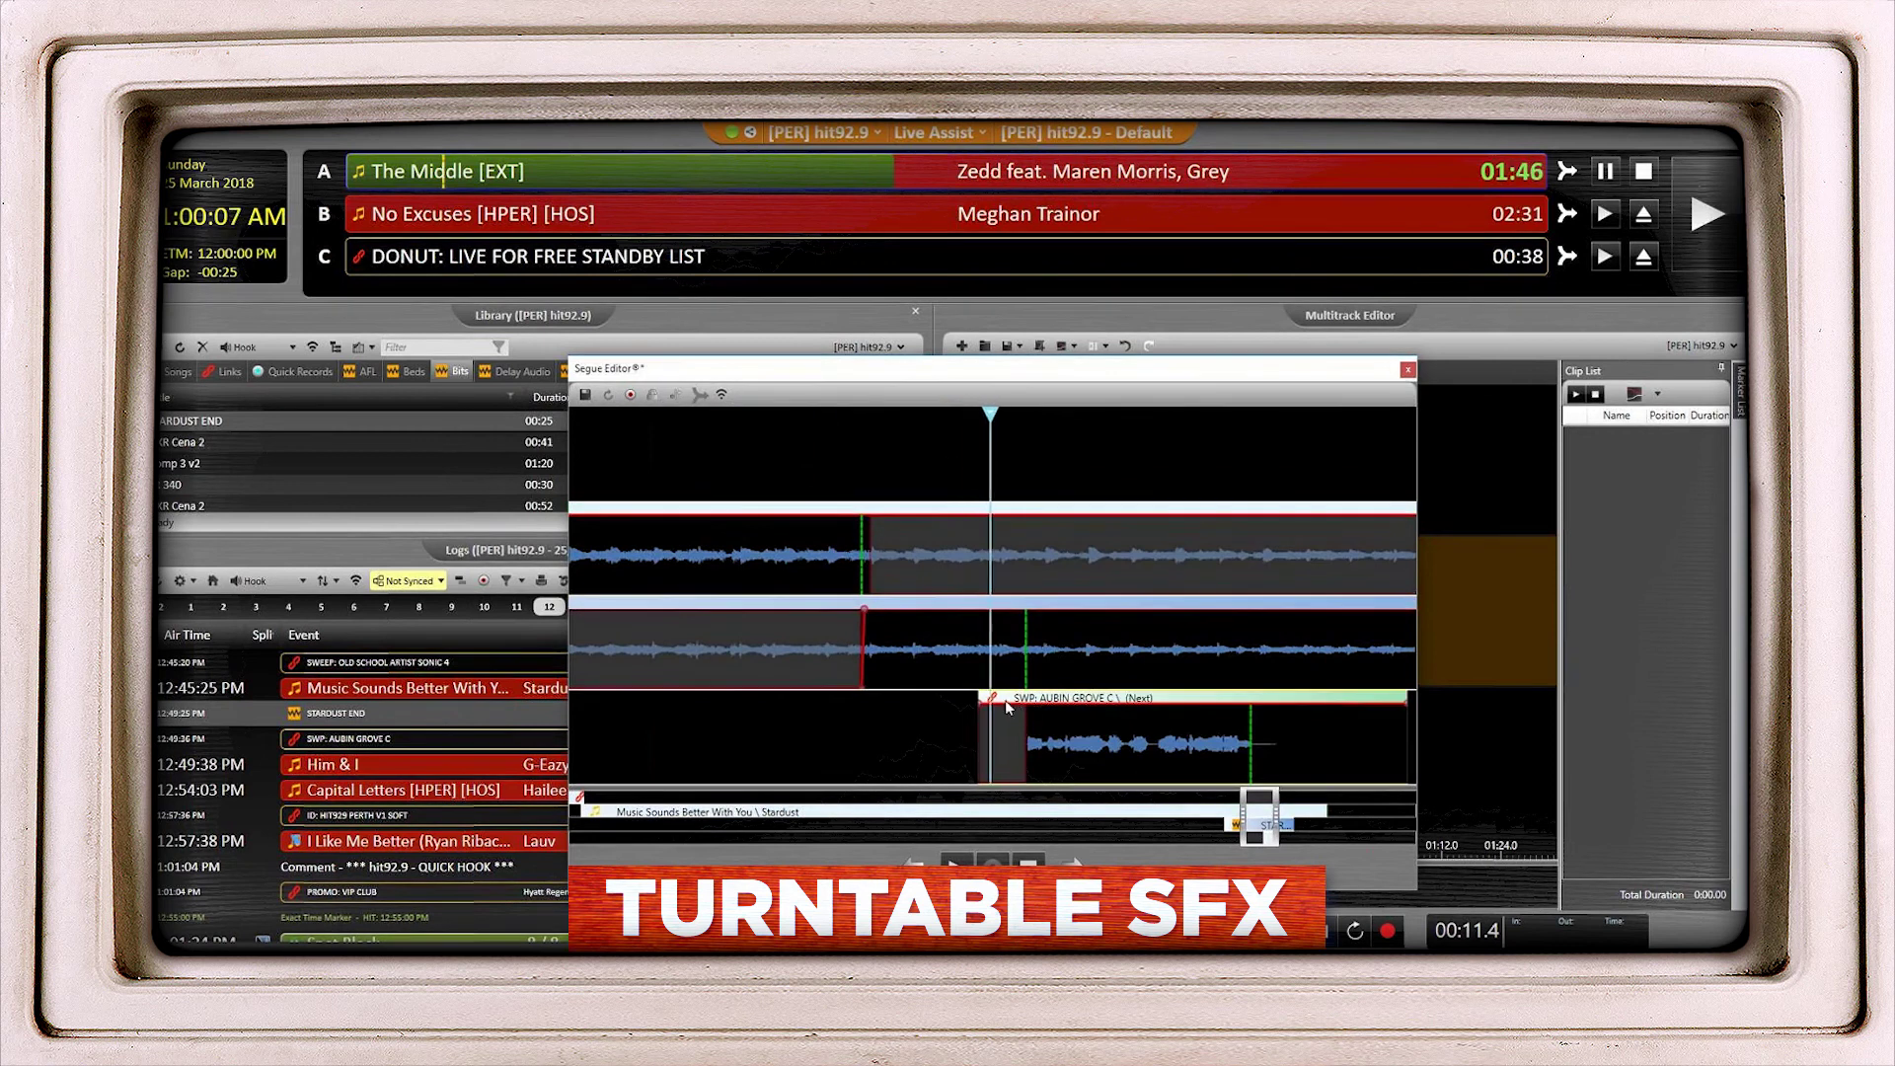
scroll(1241, 735, "down", 2)
left_click_drag(1175, 746, 1391, 758)
scroll(1392, 758, "down", 1)
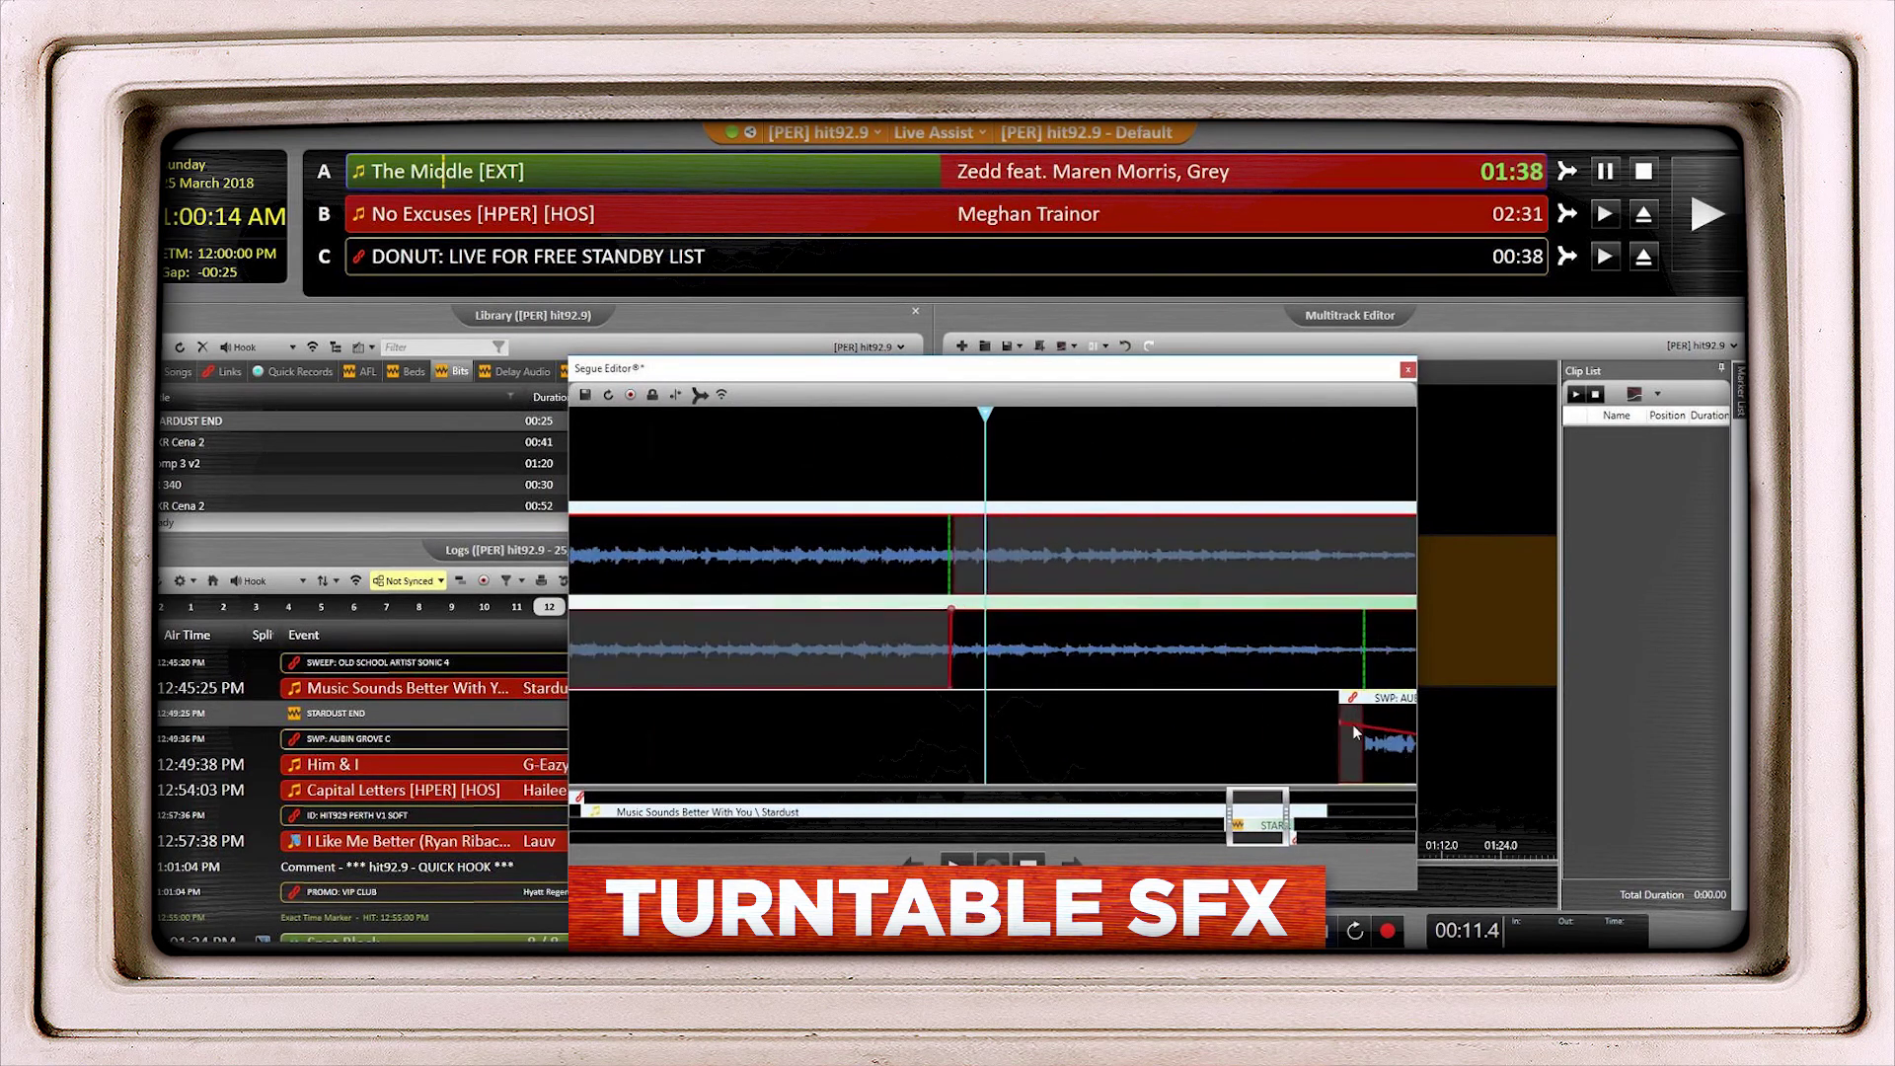
Lower the volume of SWP: AUBIN GROVE C, save the segue, and move on to the one into Him & I.
left_click_drag(1229, 724, 1228, 738)
scroll(1227, 487, "down", 1)
left_click(955, 864)
scroll(994, 732, "down", 1)
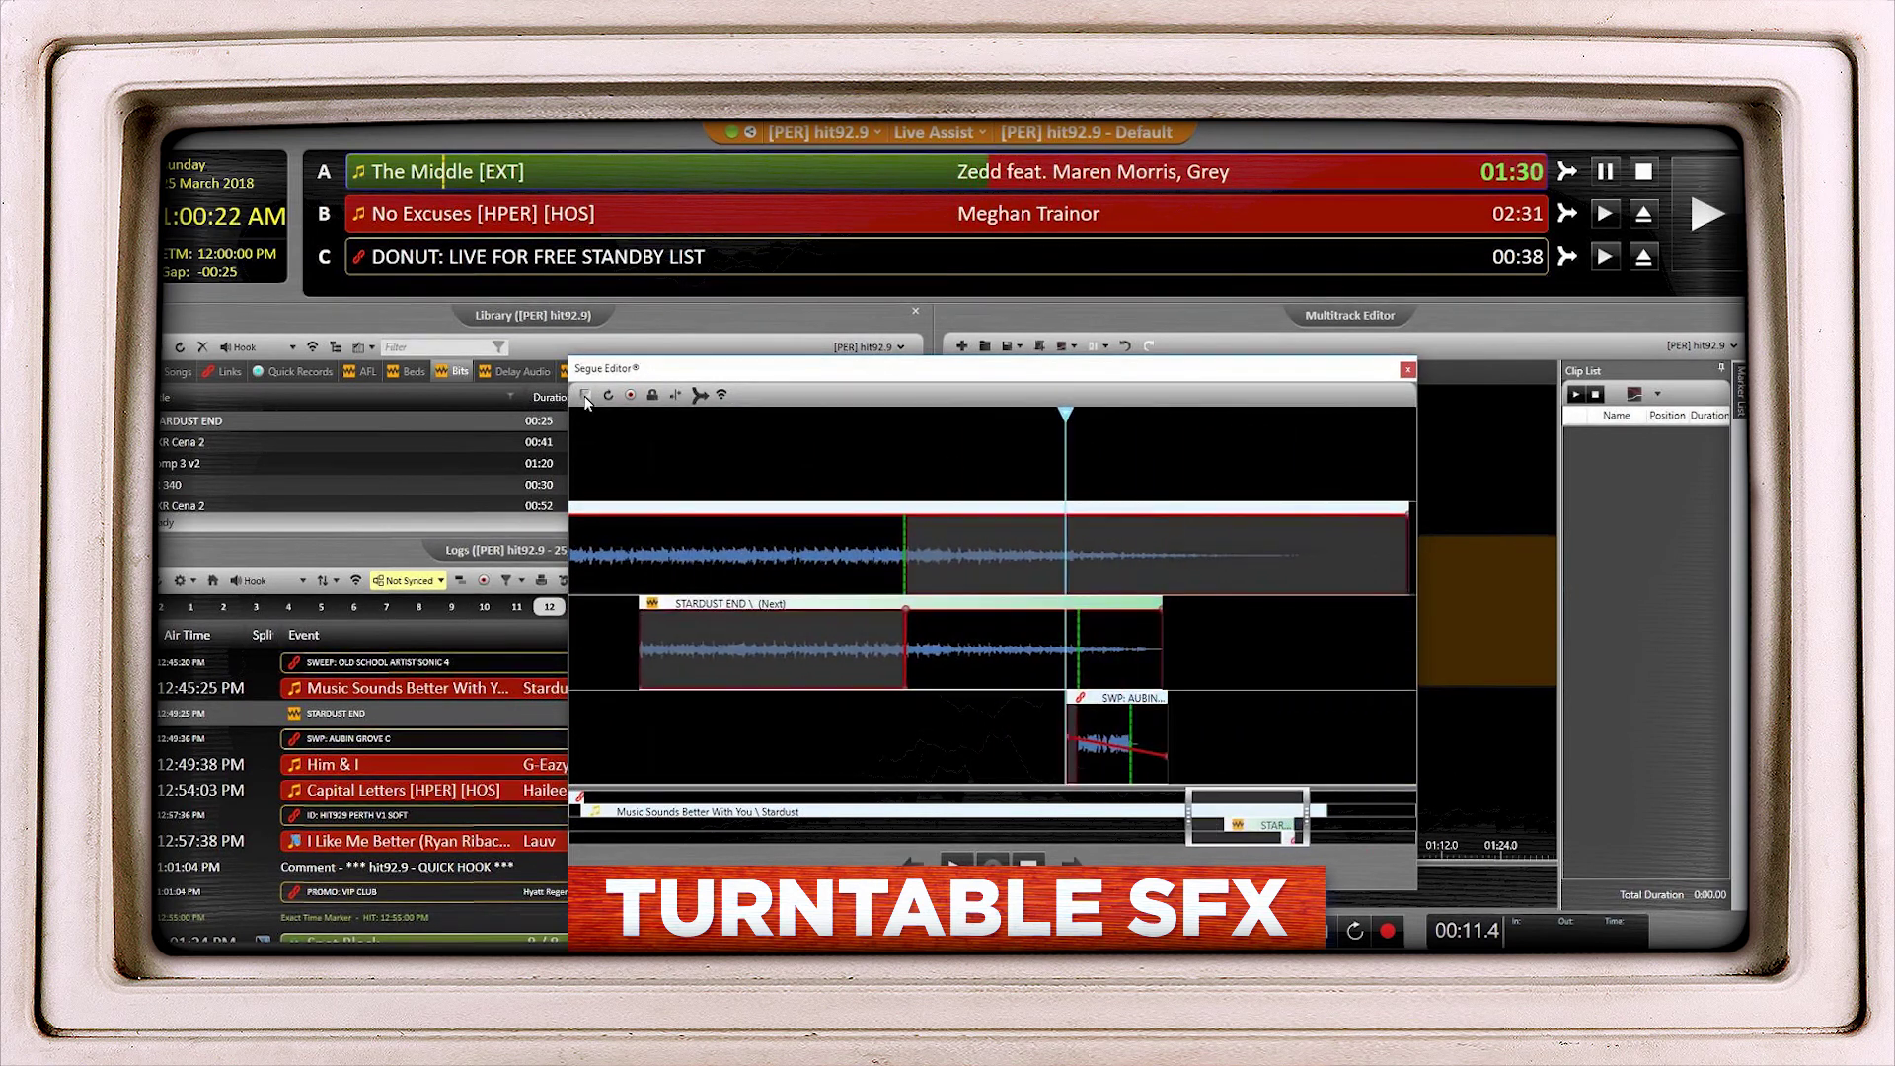
left_click(1073, 864)
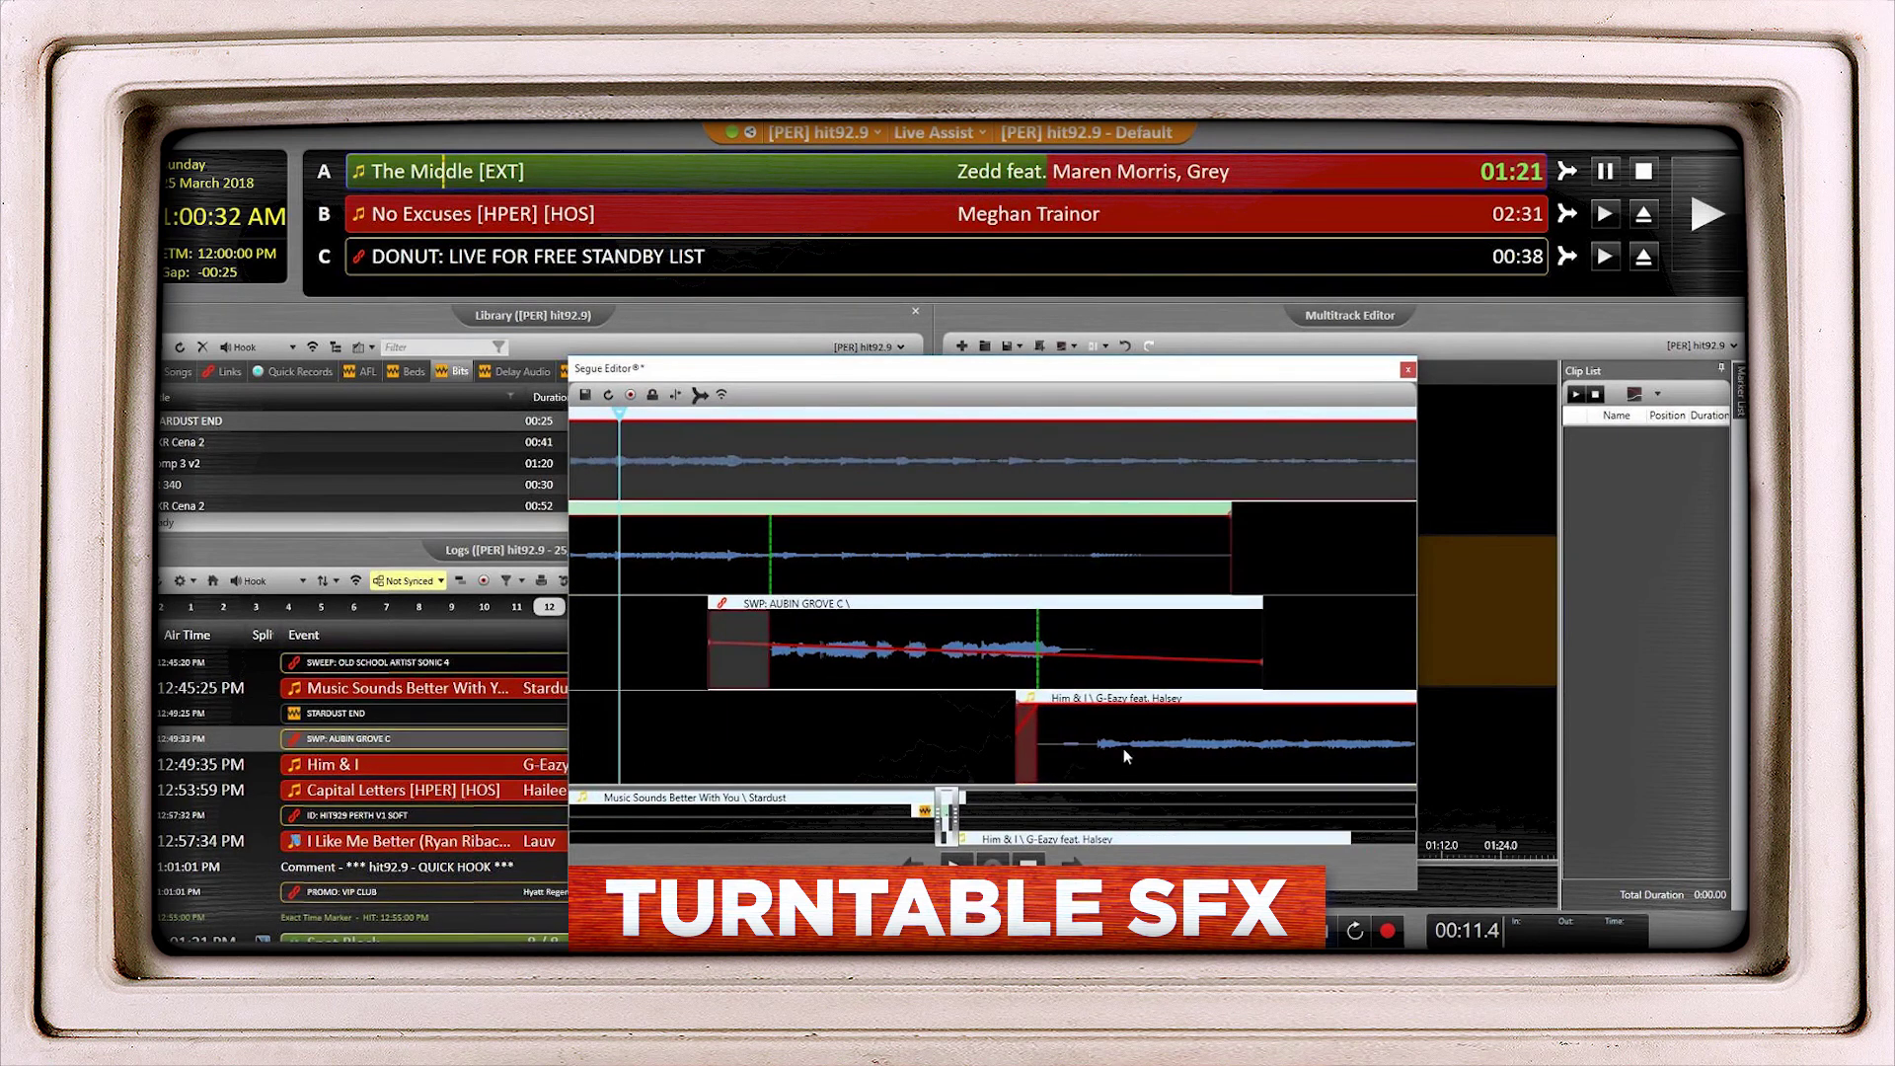